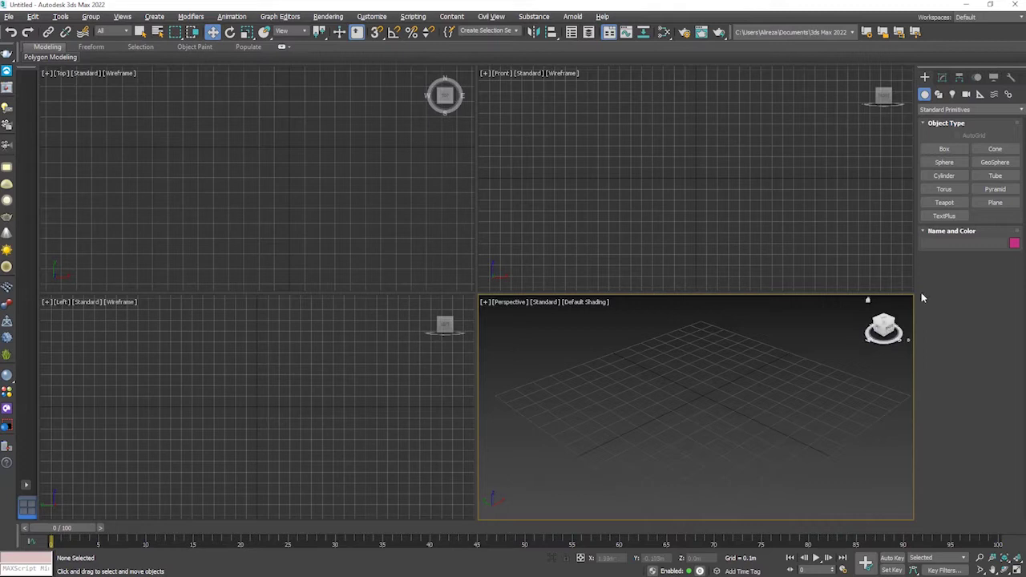
# Step: Draw a blue cube and a second box beside it in the maximized Perspective view
pyautogui.click(952, 150)
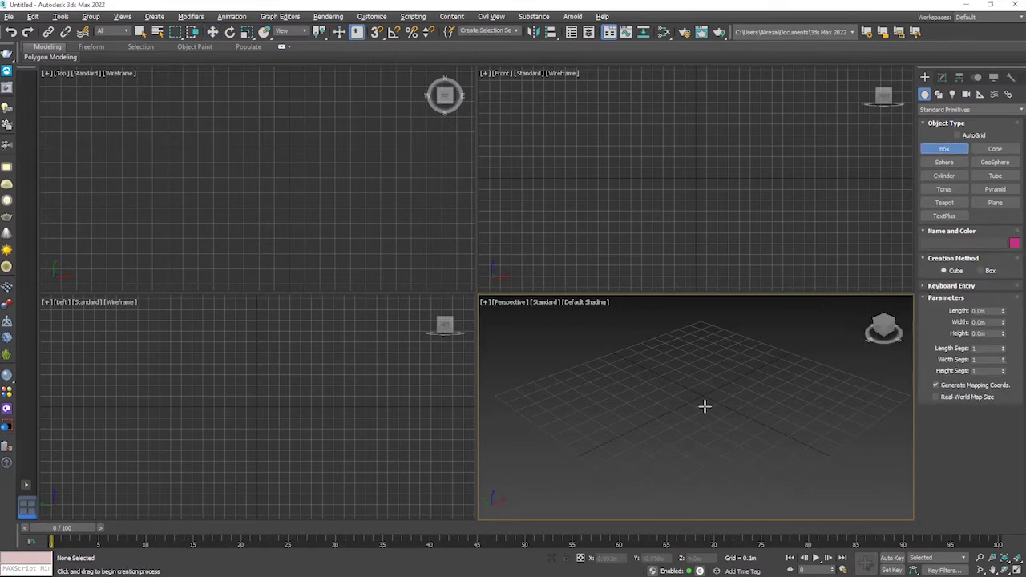
pyautogui.moveTo(624, 412); pyautogui.dragTo(641, 427)
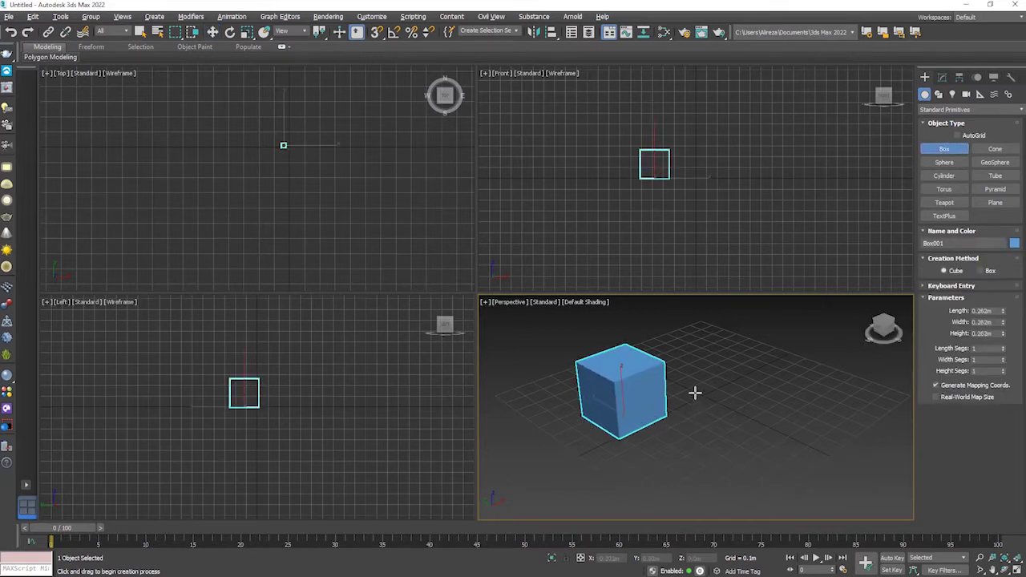
pyautogui.hotkey('alt', 'w')
pyautogui.keyDown('alt'); pyautogui.moveTo(694, 347); pyautogui.dragTo(593, 334, button='middle'); pyautogui.keyUp('alt')
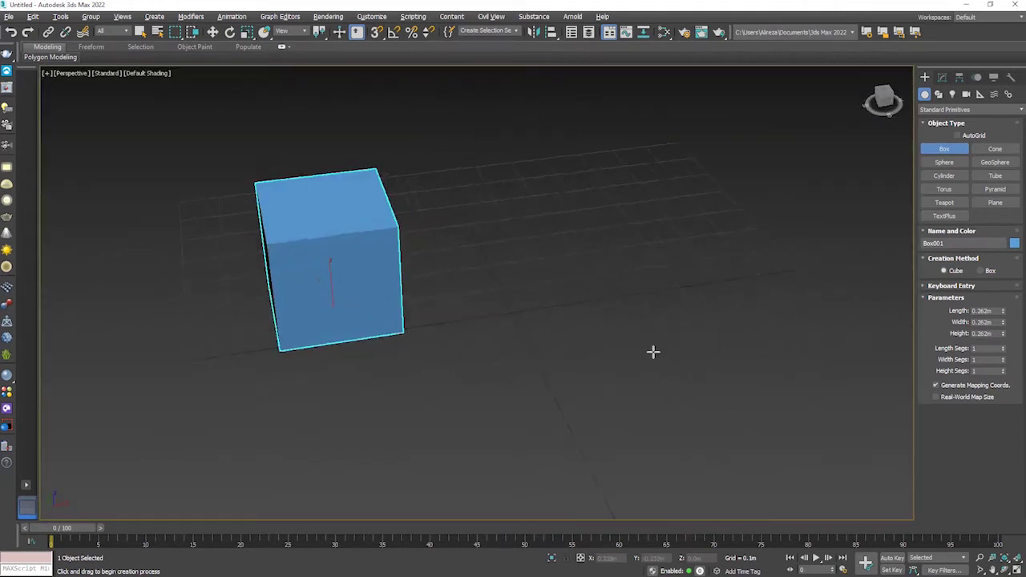
pyautogui.moveTo(514, 252)
pyautogui.mouseDown()
pyautogui.moveTo(588, 355)
pyautogui.moveTo(741, 326)
pyautogui.mouseUp()
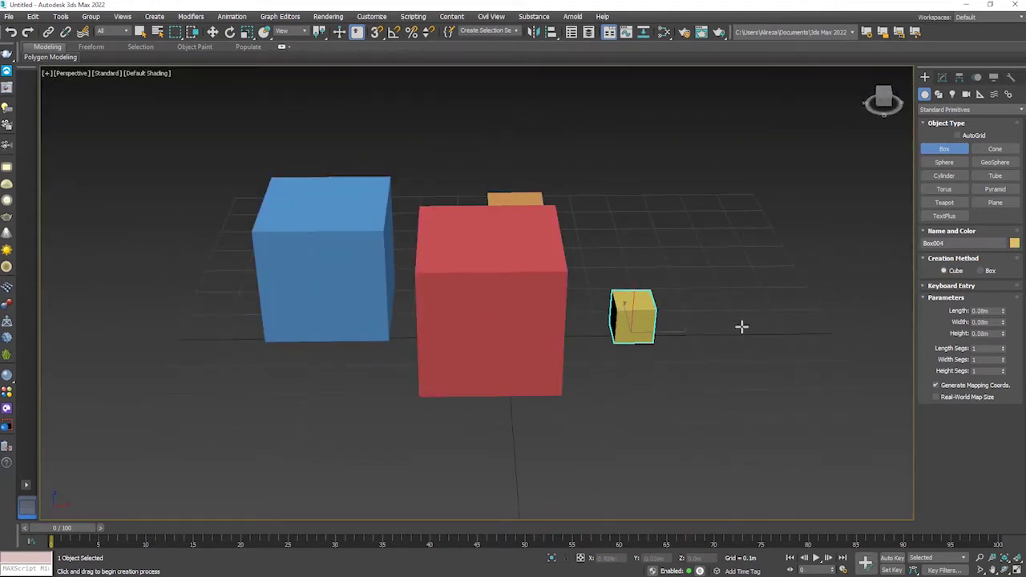
# Step: Add three teapots: a purple one at the back, a large blue one and a small green one
pyautogui.click(951, 204)
pyautogui.moveTo(730, 239); pyautogui.dragTo(740, 264)
pyautogui.moveTo(755, 376); pyautogui.dragTo(778, 425)
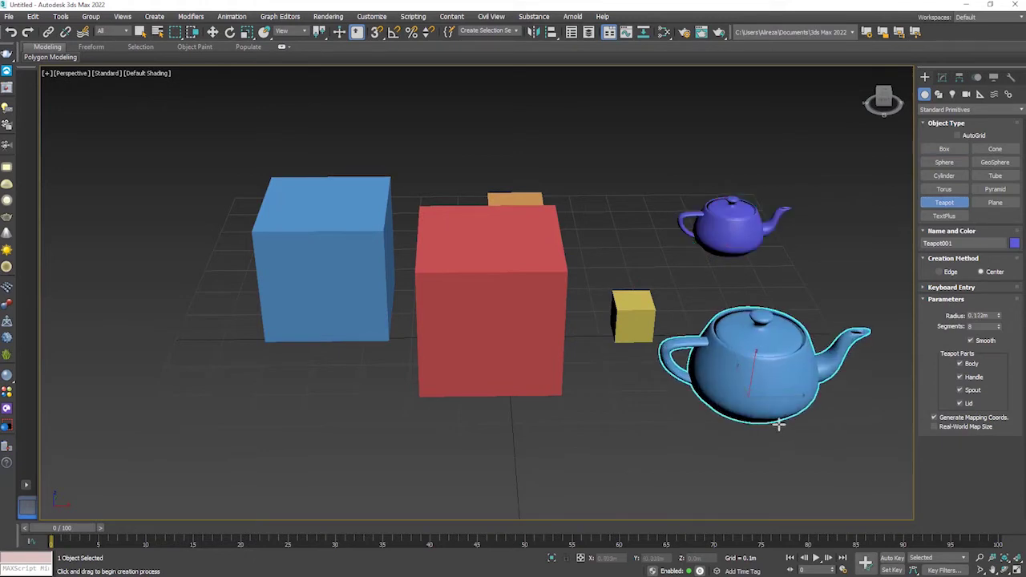
pyautogui.moveTo(613, 216); pyautogui.dragTo(637, 220)
# Step: Create cyan, large blue and purple spheres, then orbit to view the whole scene
pyautogui.click(944, 162)
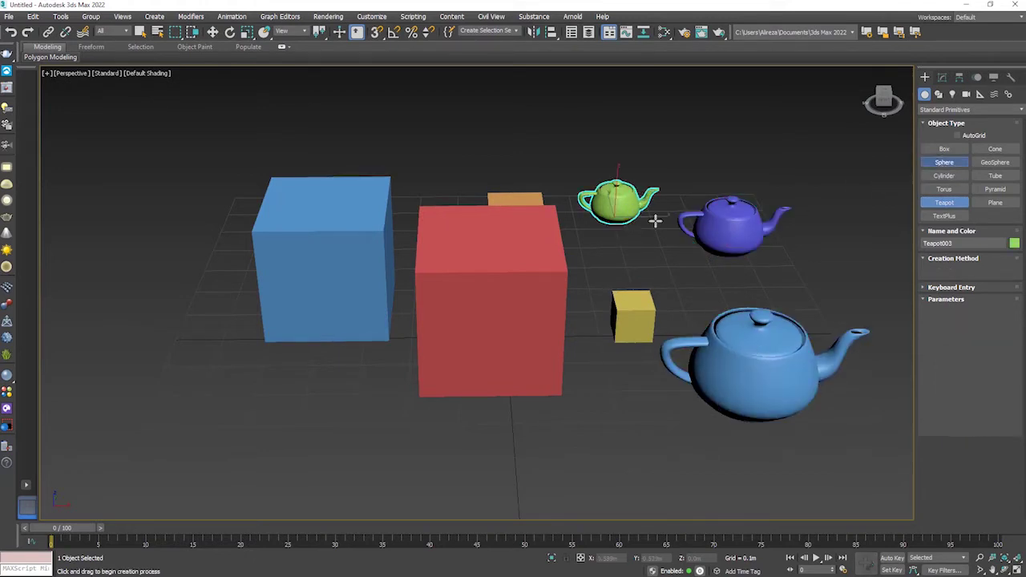
pyautogui.moveTo(185, 199); pyautogui.dragTo(240, 232)
pyautogui.moveTo(172, 377); pyautogui.dragTo(376, 194)
pyautogui.moveTo(393, 145); pyautogui.dragTo(430, 172)
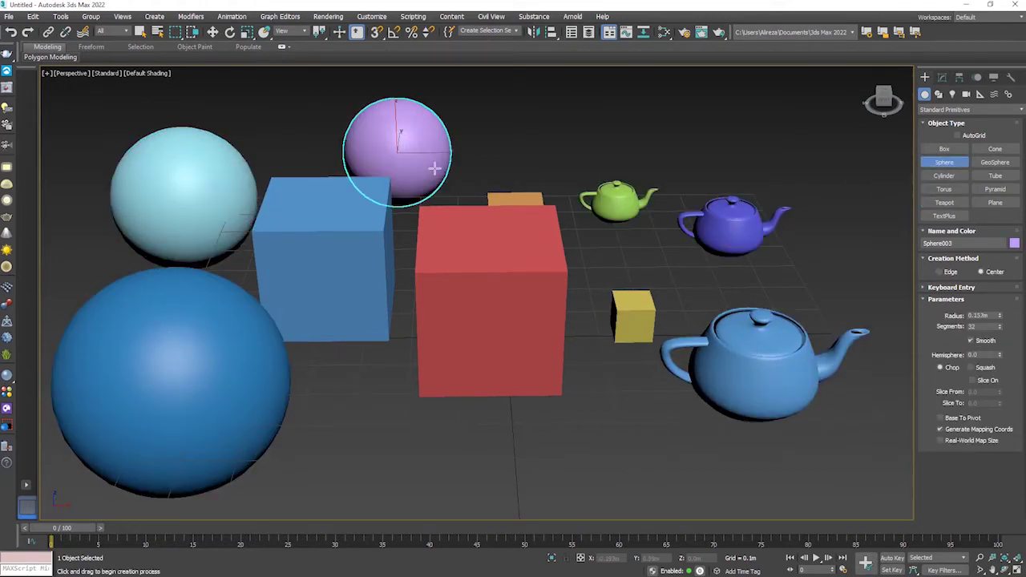
pyautogui.press('w')
pyautogui.scroll(-3, 430, 171)
pyautogui.moveTo(481, 192)
pyautogui.keyDown('alt'); pyautogui.mouseDown(button='middle')
pyautogui.moveTo(564, 210)
pyautogui.moveTo(676, 368)
pyautogui.mouseUp(button='middle'); pyautogui.keyUp('alt')
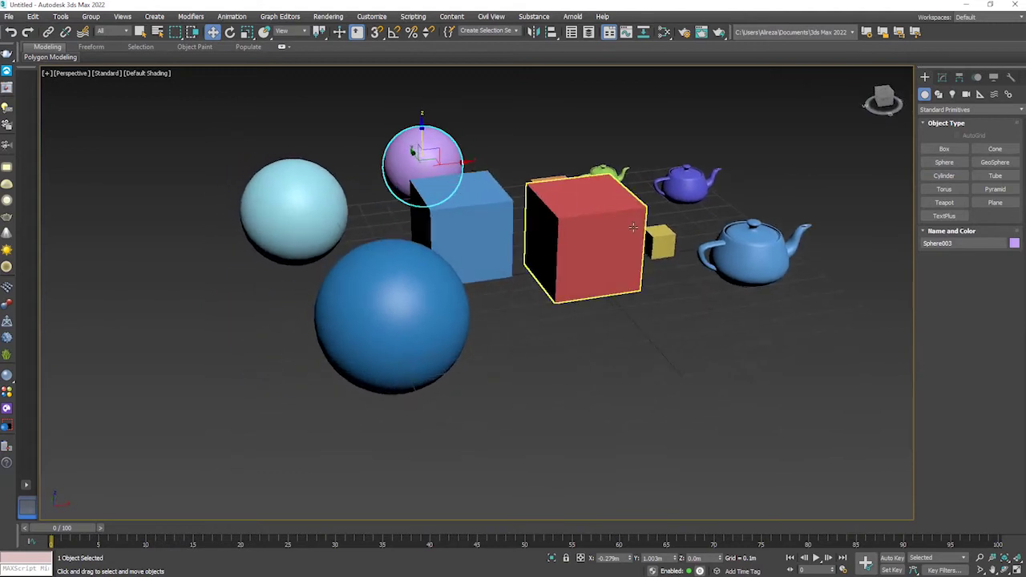
pyautogui.click(675, 370)
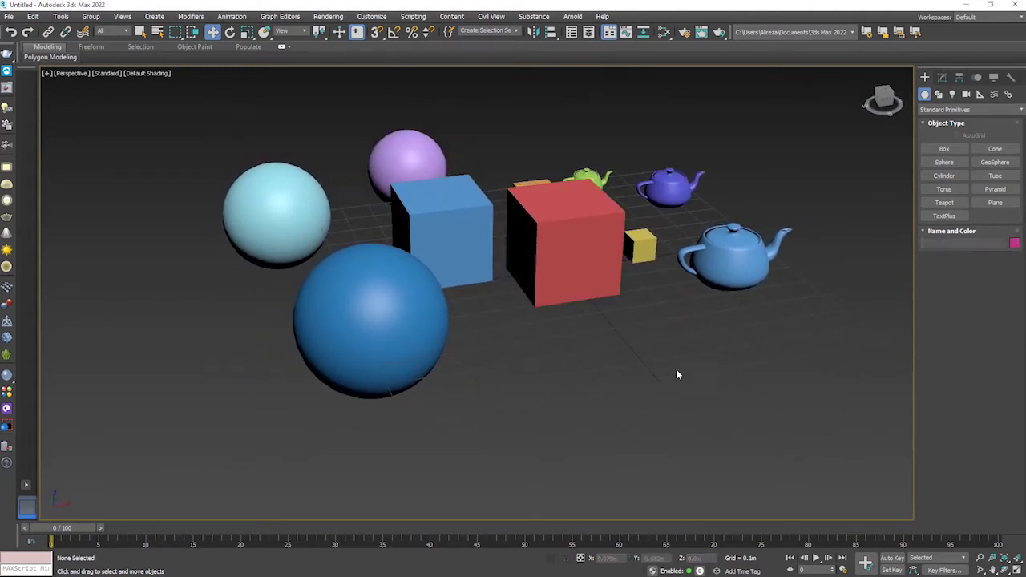
pyautogui.moveTo(665, 320); pyautogui.dragTo(645, 327, button='middle')
pyautogui.click(717, 263)
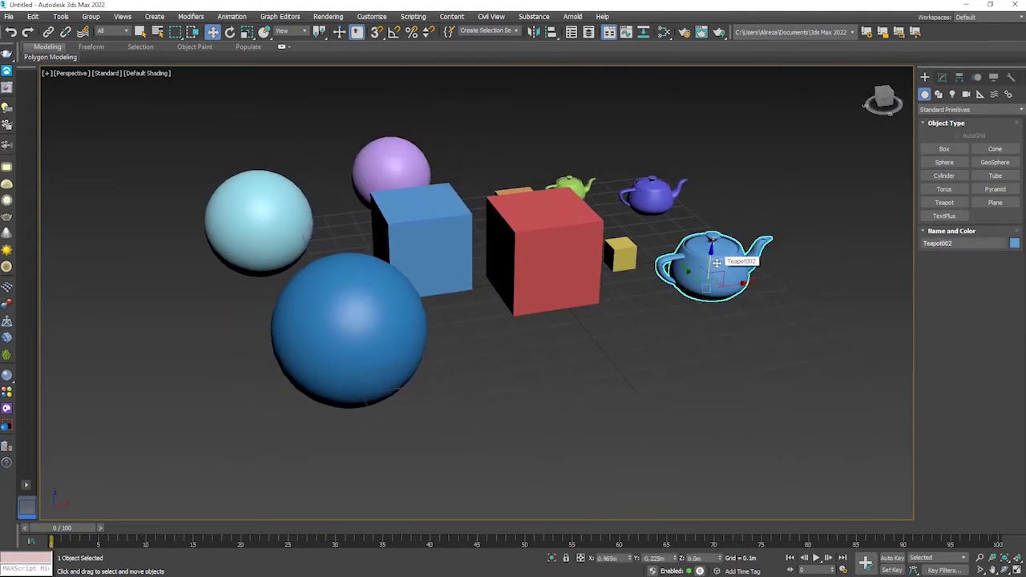
pyautogui.click(826, 254)
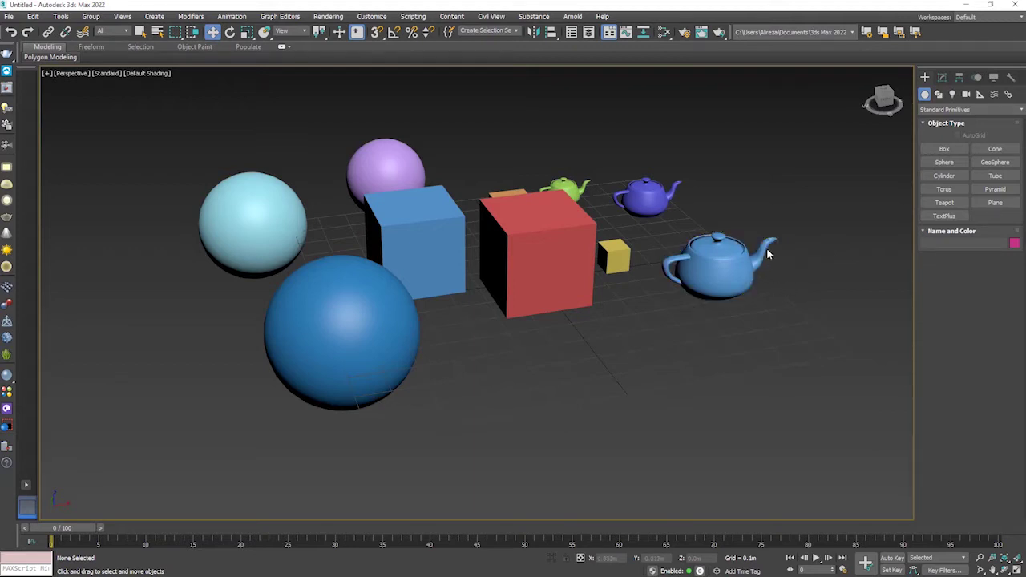
pyautogui.click(734, 262)
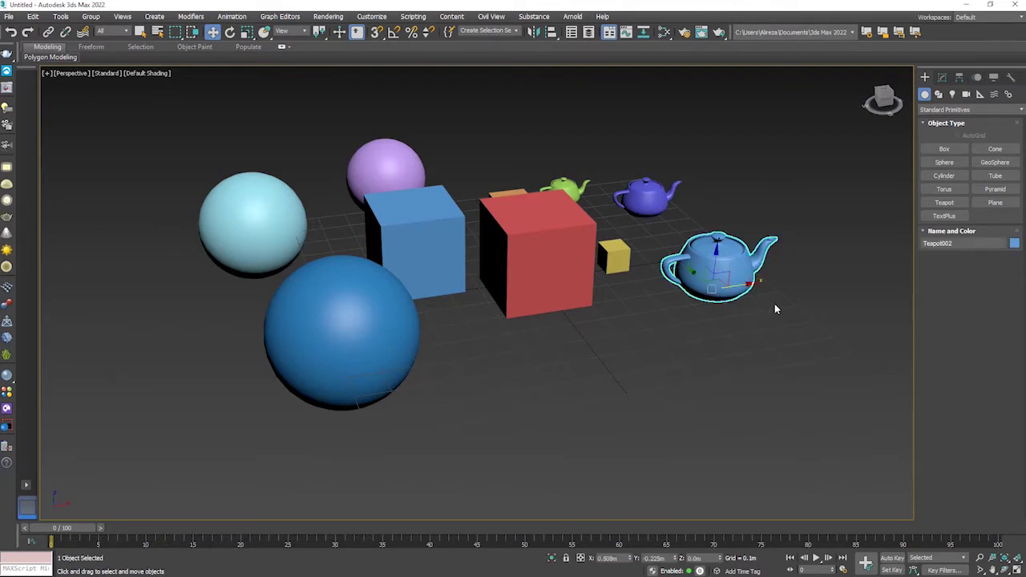
pyautogui.click(807, 316)
pyautogui.moveTo(807, 315)
pyautogui.keyDown('alt'); pyautogui.mouseDown(button='middle')
pyautogui.moveTo(730, 329)
pyautogui.moveTo(679, 320)
pyautogui.moveTo(667, 315)
pyautogui.moveTo(669, 277)
pyautogui.moveTo(653, 280)
pyautogui.mouseUp(button='middle'); pyautogui.keyUp('alt')
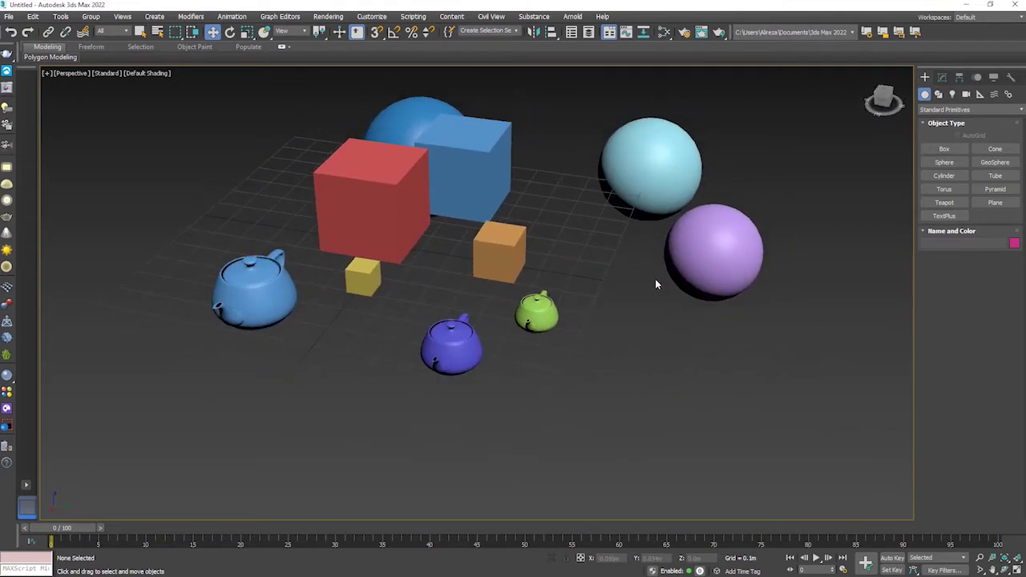
pyautogui.keyDown('alt'); pyautogui.moveTo(515, 282); pyautogui.dragTo(540, 284, button='middle'); pyautogui.keyUp('alt')
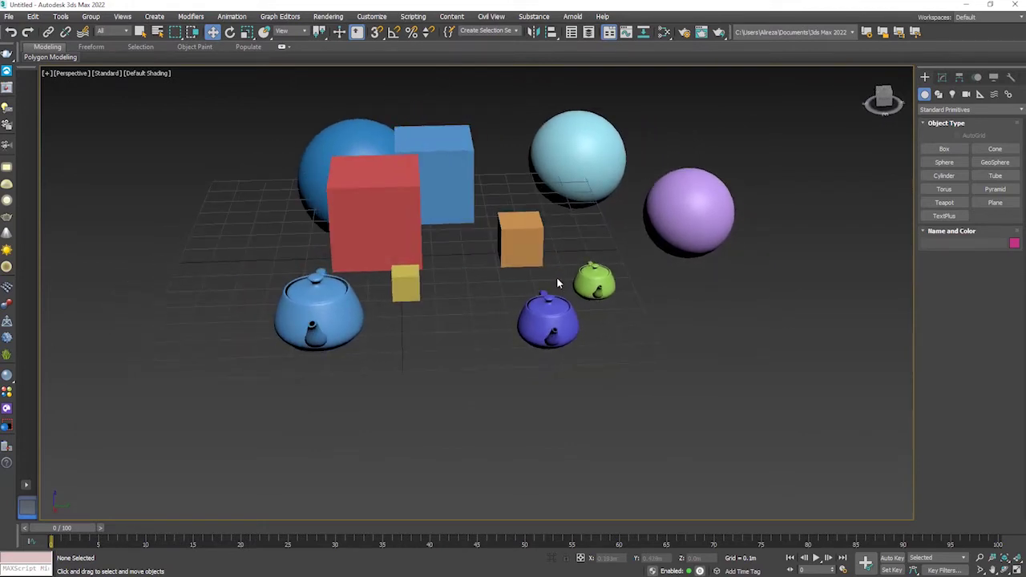
# Step: Shift-drag the purple sphere along X and clone it as a Copy with 4 copies
pyautogui.click(655, 229)
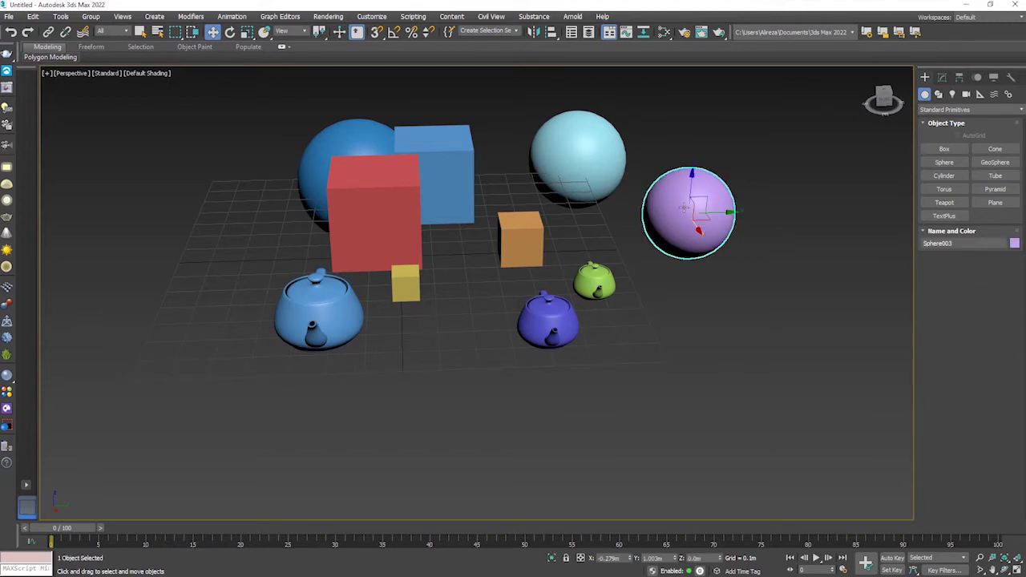
pyautogui.keyDown('alt'); pyautogui.moveTo(793, 236); pyautogui.dragTo(678, 229, button='middle'); pyautogui.keyUp('alt')
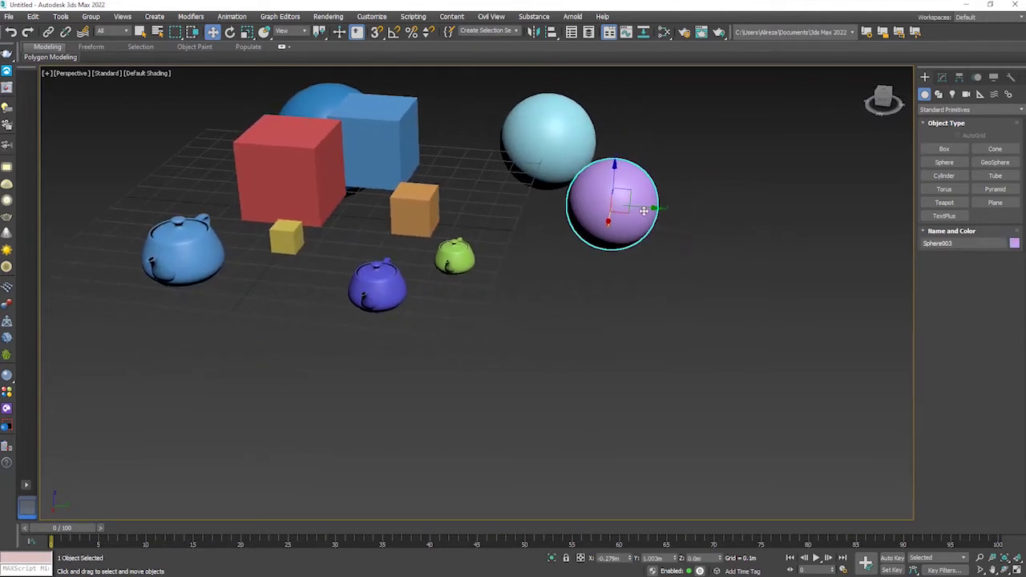
pyautogui.moveTo(669, 220)
pyautogui.mouseDown()
pyautogui.moveTo(855, 222)
pyautogui.moveTo(642, 247)
pyautogui.mouseUp()
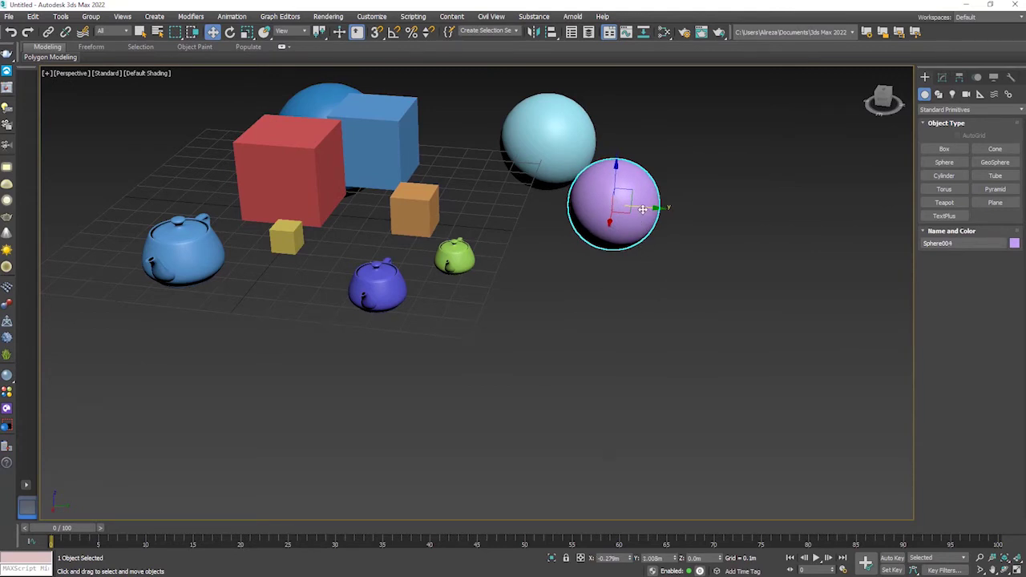
pyautogui.keyDown('shift'); pyautogui.moveTo(643, 212); pyautogui.dragTo(791, 222); pyautogui.keyUp('shift')
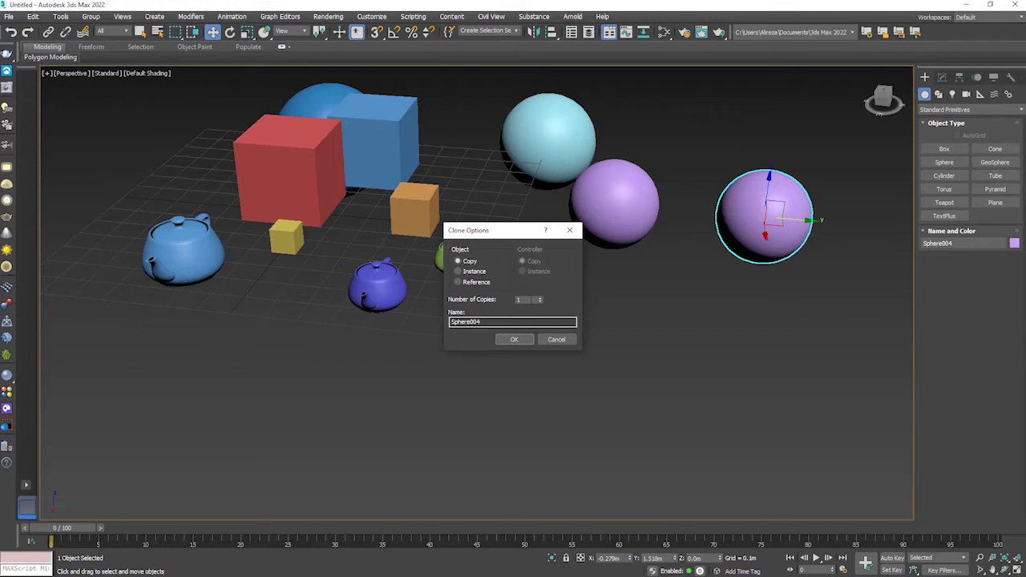
pyautogui.click(541, 303)
pyautogui.click(524, 340)
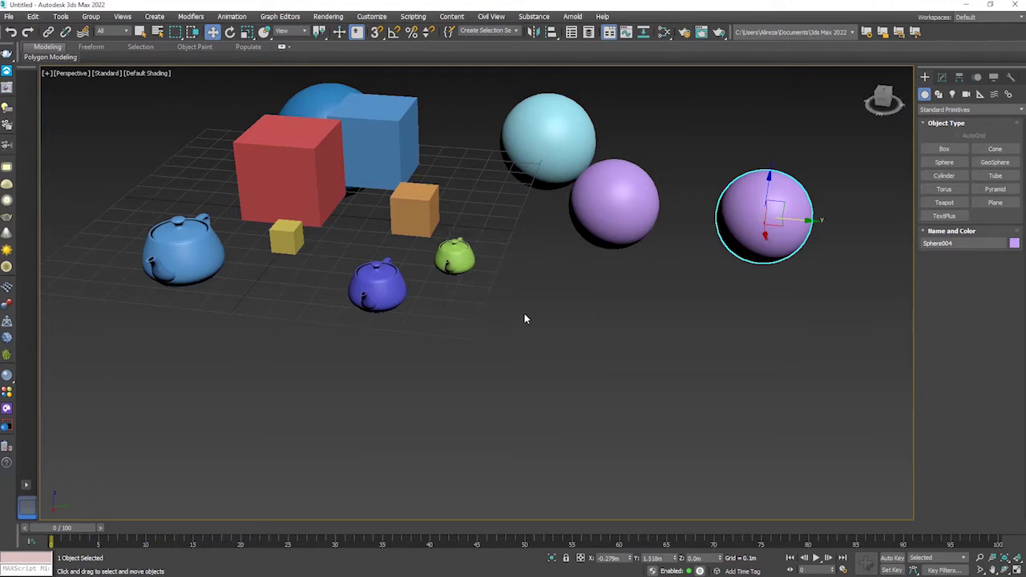
# Step: Select the four spheres and clone them into a new row down-right
pyautogui.moveTo(711, 284); pyautogui.dragTo(471, 293, button='middle')
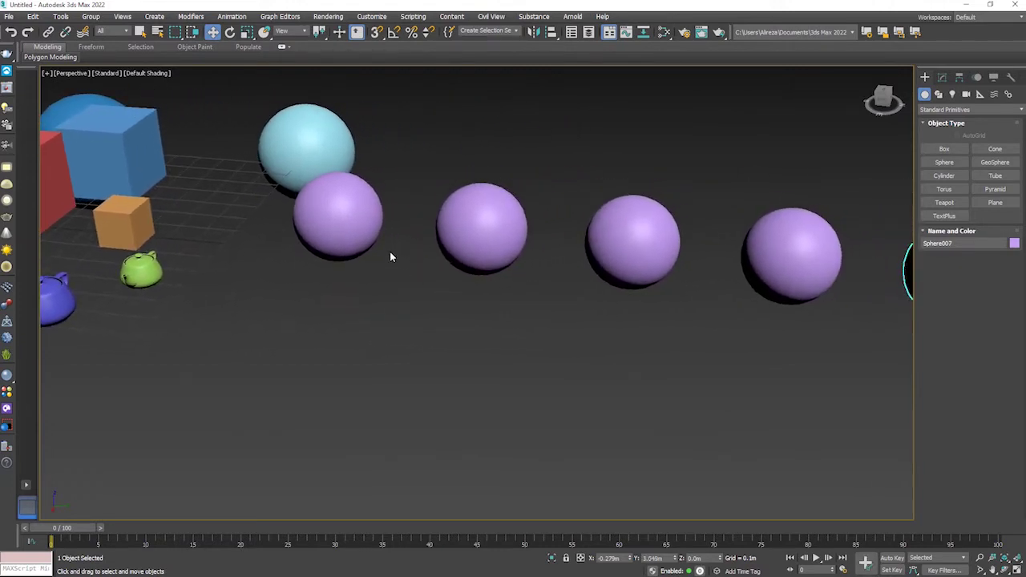
pyautogui.scroll(-3, 393, 257)
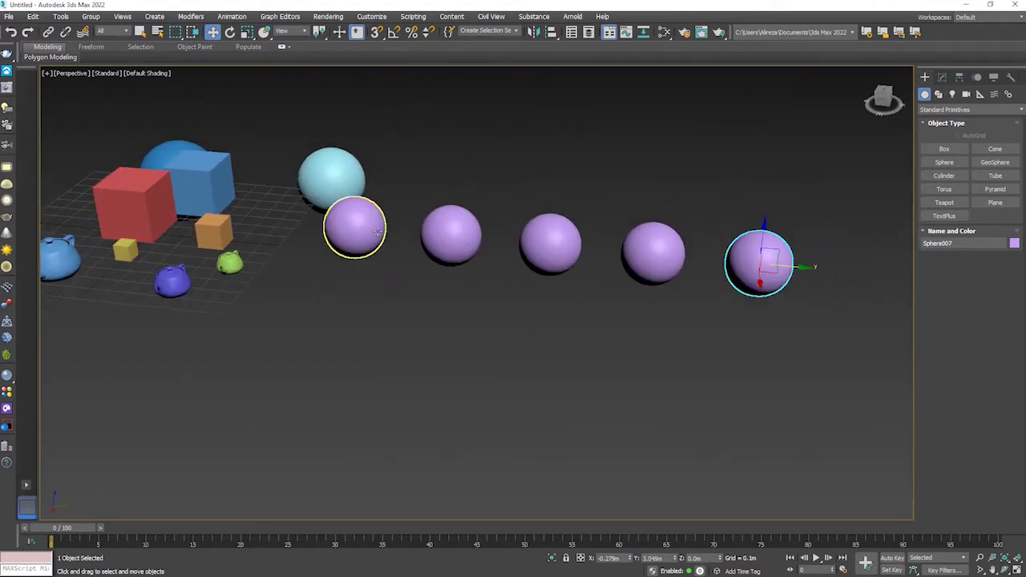
pyautogui.click(378, 230)
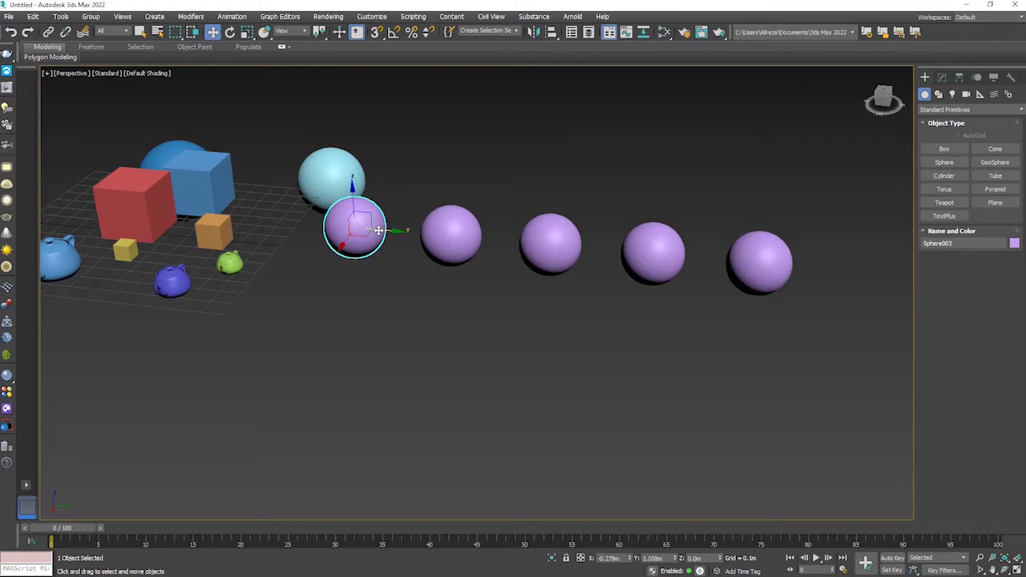
pyautogui.moveTo(421, 333); pyautogui.dragTo(421, 333)
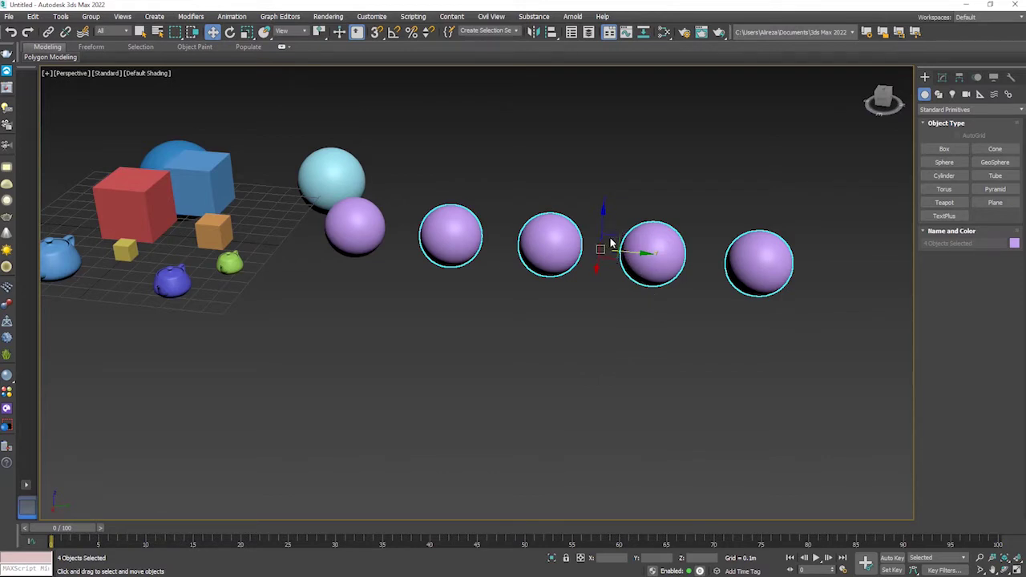
pyautogui.keyDown('shift'); pyautogui.moveTo(613, 255); pyautogui.dragTo(639, 331); pyautogui.keyUp('shift')
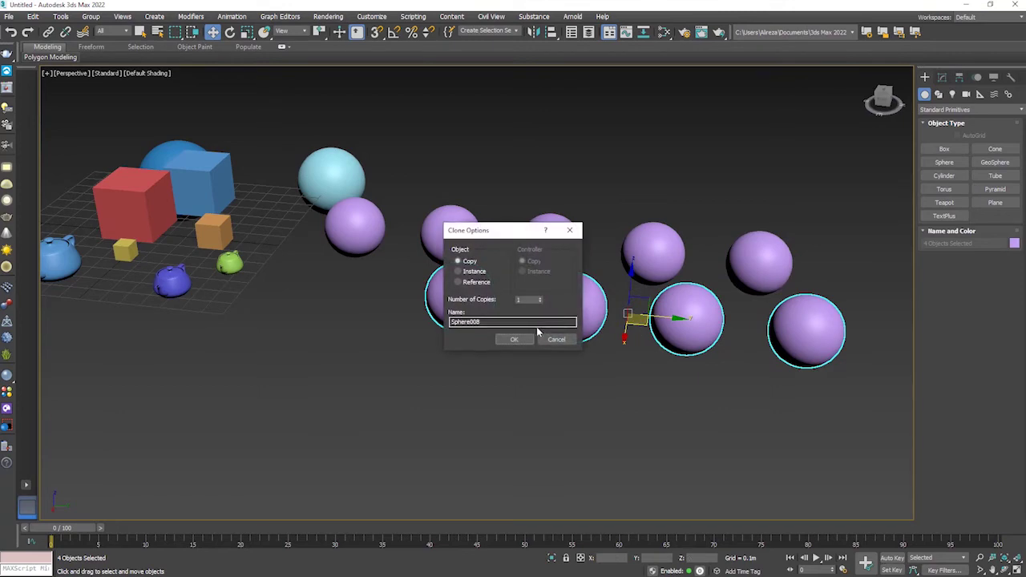
pyautogui.click(515, 339)
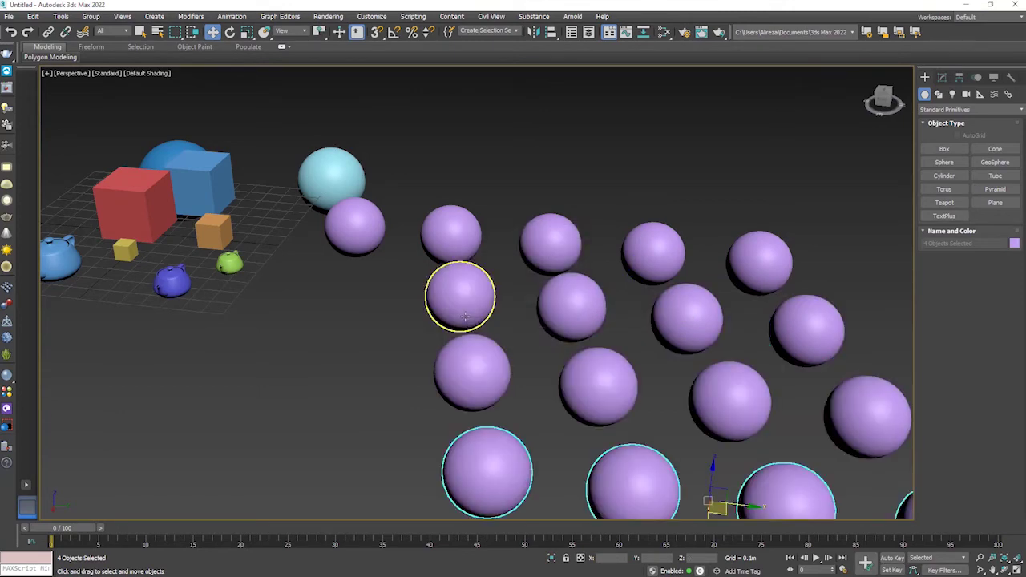
# Step: Clone the four spheres again into another row above, then deselect them
pyautogui.moveTo(517, 339)
pyautogui.keyDown('alt'); pyautogui.mouseDown(button='middle')
pyautogui.moveTo(550, 336)
pyautogui.moveTo(578, 367)
pyautogui.moveTo(566, 336)
pyautogui.mouseUp(button='middle'); pyautogui.keyUp('alt')
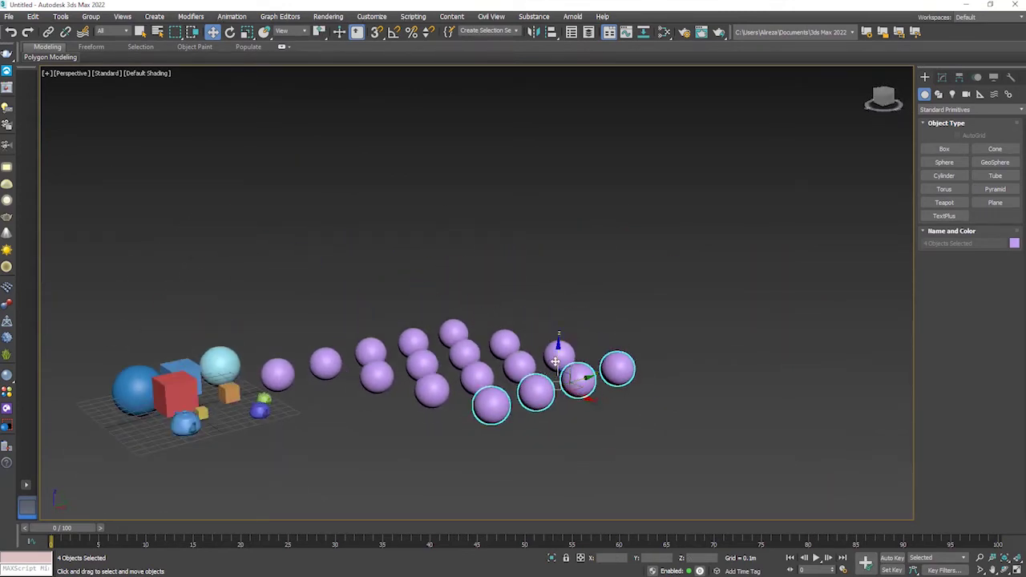
pyautogui.keyDown('shift'); pyautogui.moveTo(555, 361); pyautogui.dragTo(557, 292); pyautogui.keyUp('shift')
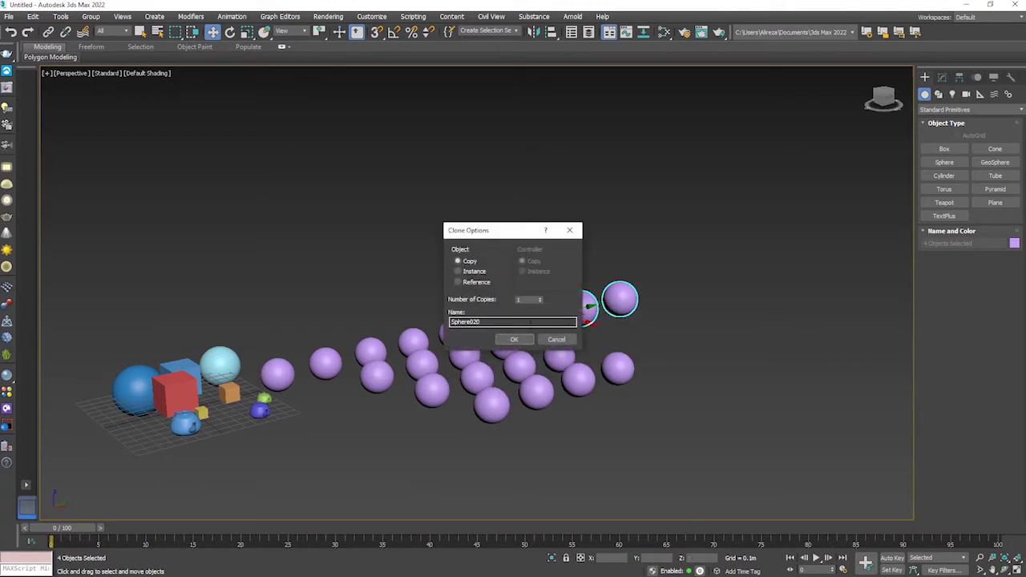
pyautogui.click(517, 339)
pyautogui.moveTo(629, 346)
pyautogui.keyDown('alt'); pyautogui.mouseDown(button='middle')
pyautogui.moveTo(608, 335)
pyautogui.moveTo(711, 348)
pyautogui.moveTo(689, 312)
pyautogui.mouseUp(button='middle'); pyautogui.keyUp('alt')
pyautogui.click(687, 349)
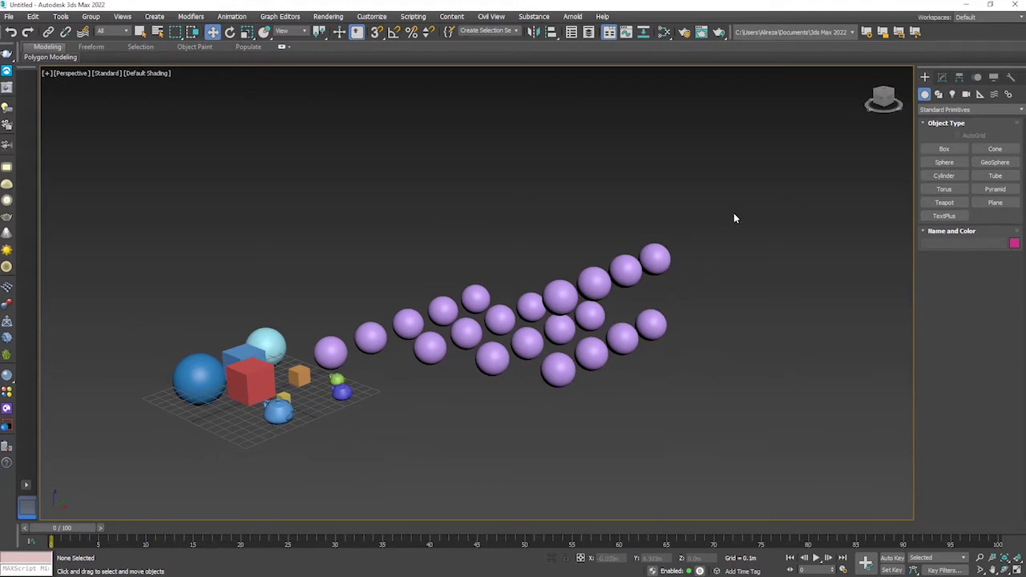
# Step: Orbit and zoom the view in toward the red box
pyautogui.moveTo(701, 246)
pyautogui.keyDown('alt'); pyautogui.mouseDown(button='middle')
pyautogui.moveTo(706, 237)
pyautogui.moveTo(691, 234)
pyautogui.mouseUp(button='middle'); pyautogui.keyUp('alt')
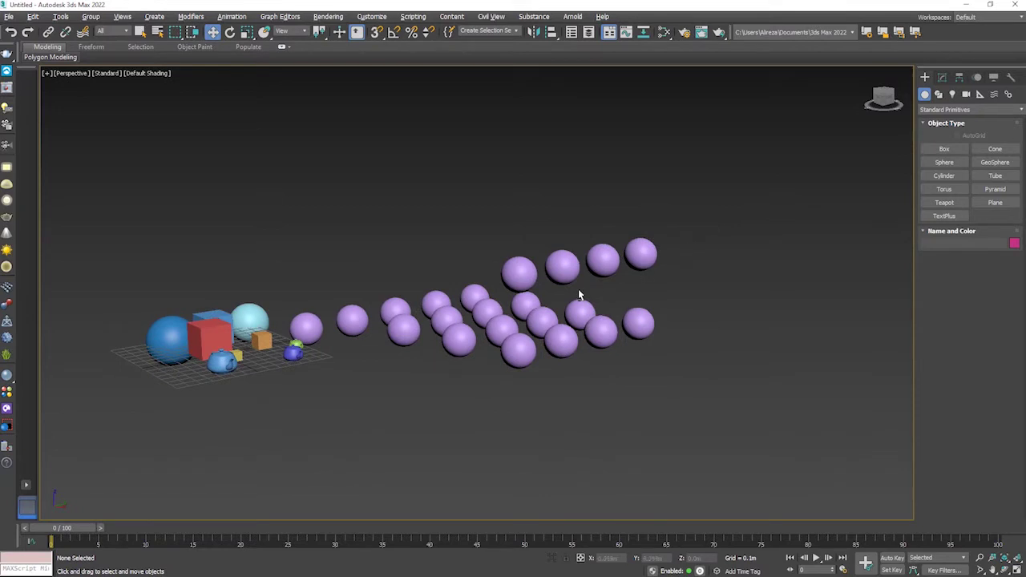
pyautogui.moveTo(576, 303)
pyautogui.keyDown('alt'); pyautogui.mouseDown(button='middle')
pyautogui.moveTo(561, 321)
pyautogui.moveTo(664, 293)
pyautogui.moveTo(767, 286)
pyautogui.mouseUp(button='middle'); pyautogui.keyUp('alt')
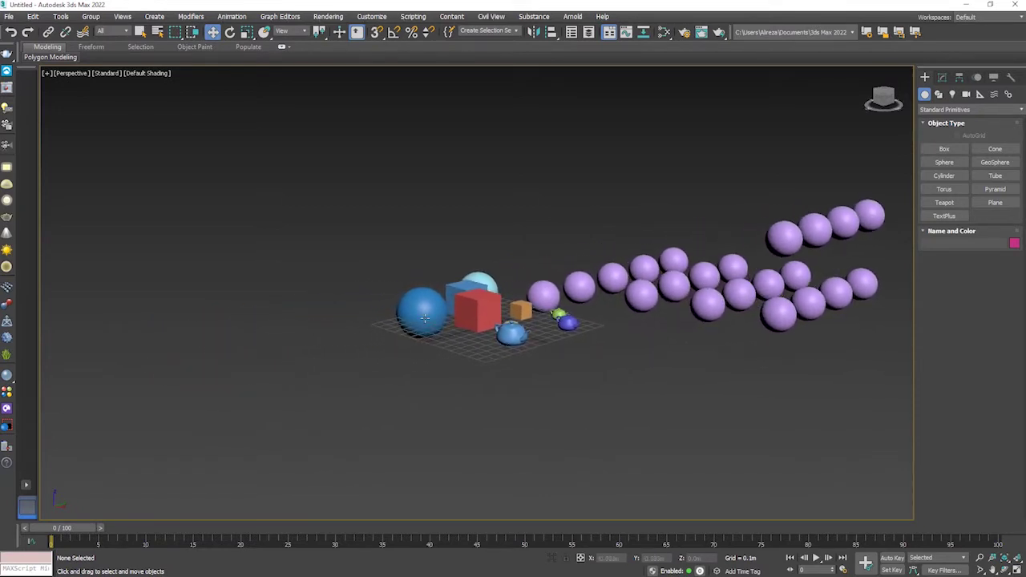
pyautogui.scroll(2, 428, 317)
pyautogui.scroll(2, 529, 315)
pyautogui.keyDown('alt'); pyautogui.moveTo(544, 314); pyautogui.dragTo(571, 320, button='middle'); pyautogui.keyUp('alt')
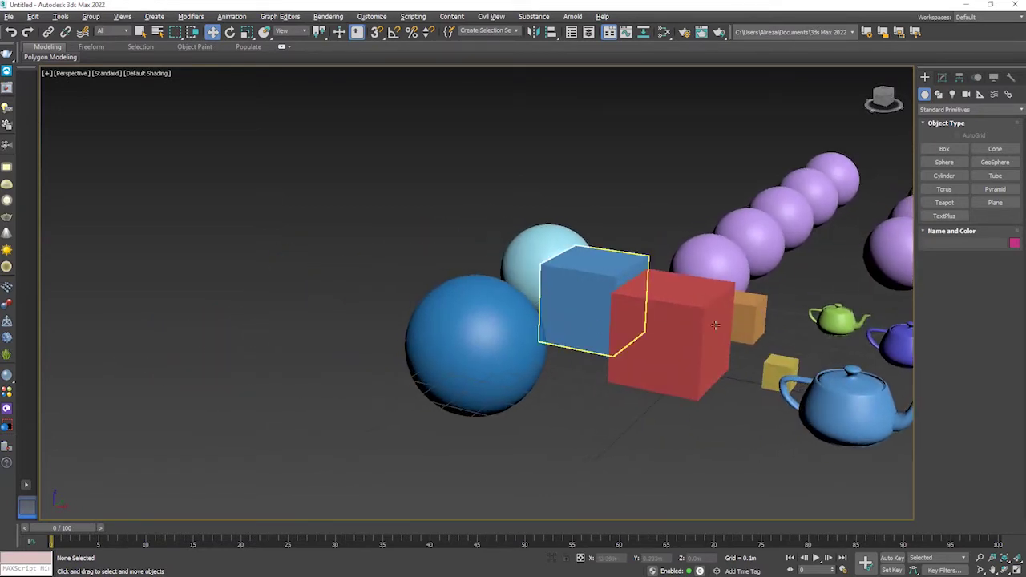
# Step: Isolate the red box, Box003, with Alt+Q
pyautogui.click(687, 310)
pyautogui.hotkey('alt', 'q')
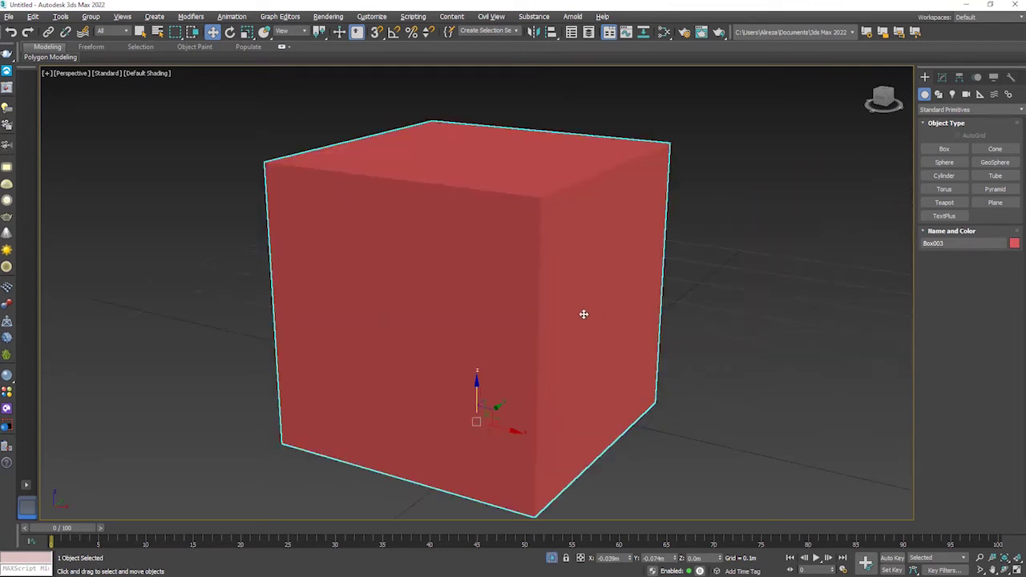
pyautogui.scroll(-3, 585, 309)
pyautogui.keyDown('alt'); pyautogui.moveTo(586, 299); pyautogui.dragTo(630, 295, button='middle'); pyautogui.keyUp('alt')
# Step: Maximize the Front viewport with the grid hidden and shaded display, then reselect the box
pyautogui.hotkey('alt', 'w')
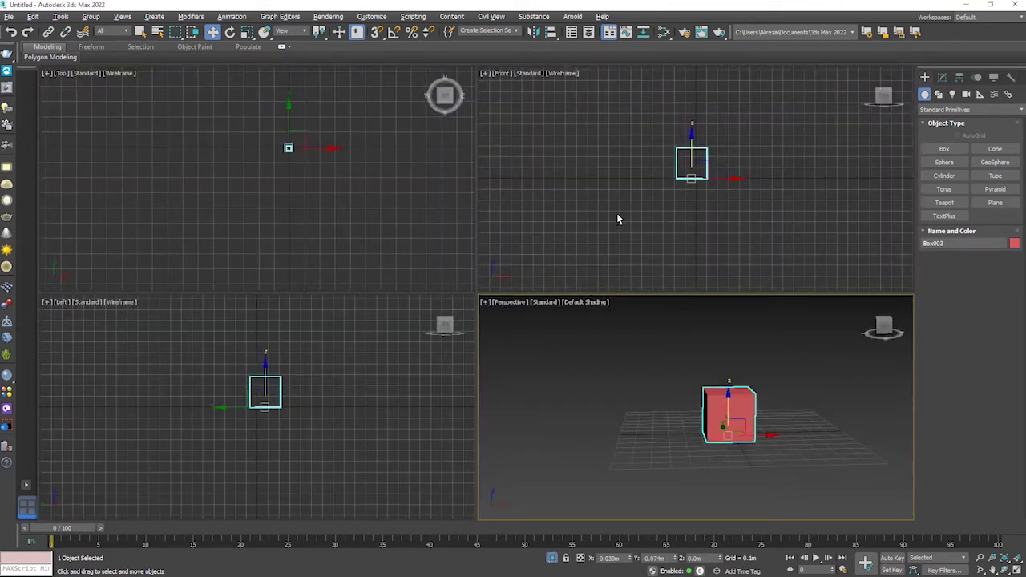
pyautogui.hotkey('alt', 'w')
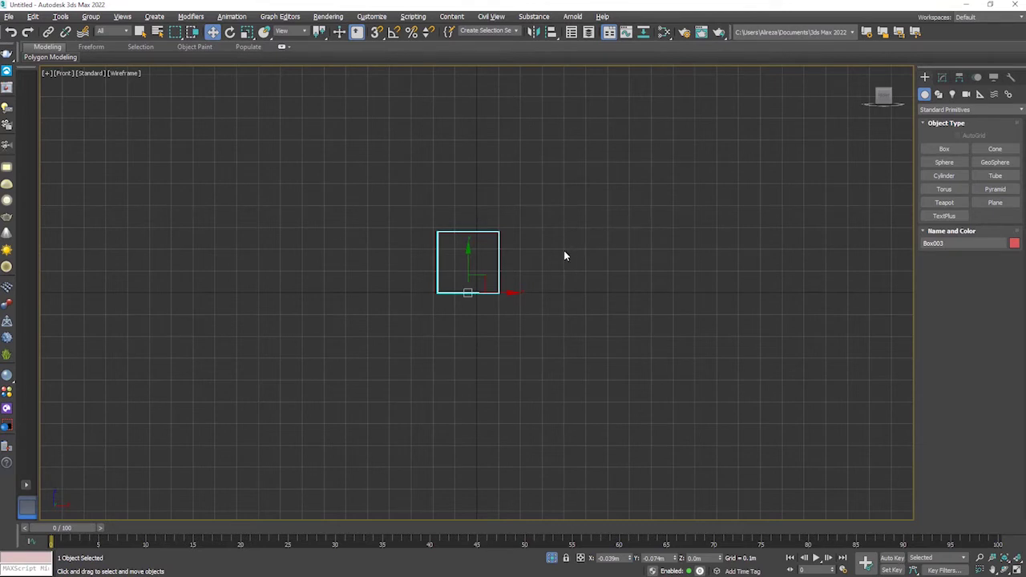
pyautogui.press('g')
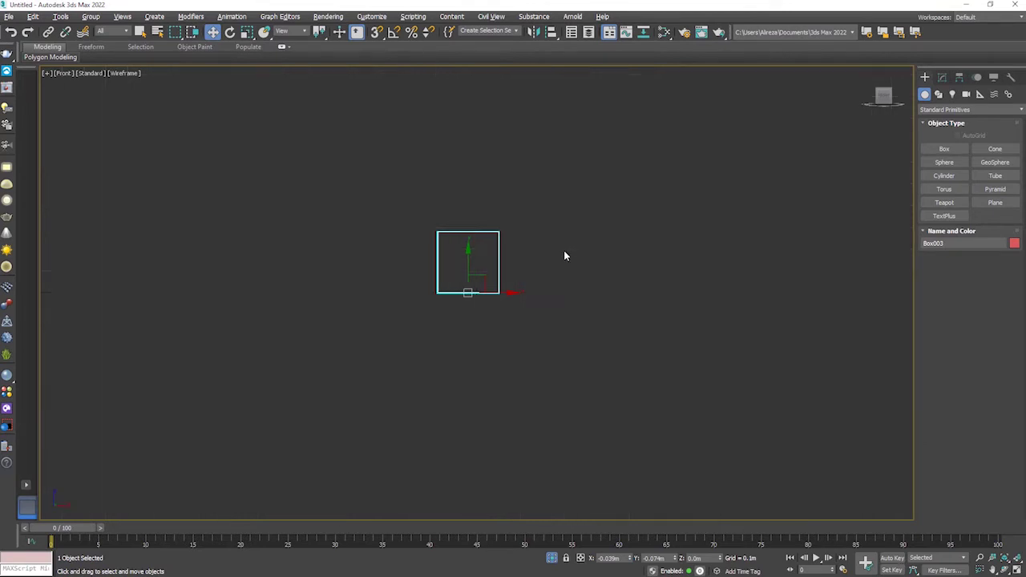
pyautogui.press('F3')
pyautogui.scroll(3, 536, 267)
pyautogui.click(589, 270)
pyautogui.scroll(3, 467, 245)
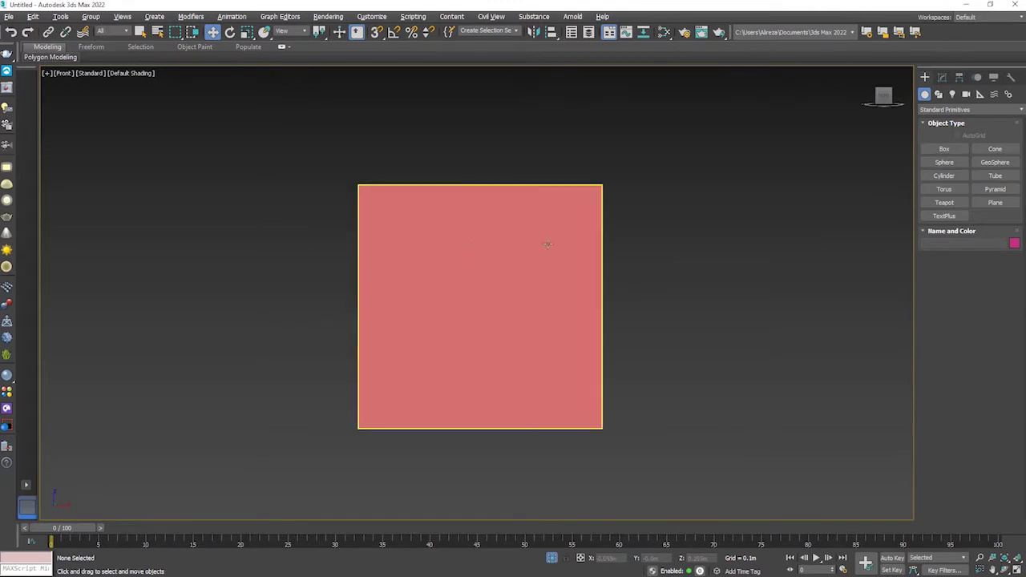
pyautogui.click(548, 257)
pyautogui.press('e')
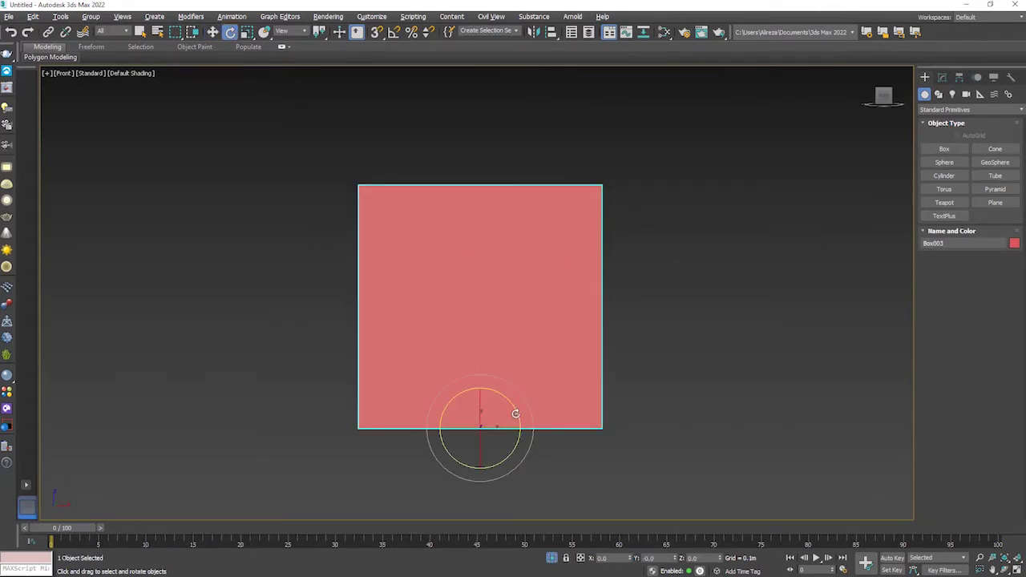
# Step: Rotate-clone the red box about 16 degrees into five copies and view them in Perspective
pyautogui.keyDown('shift'); pyautogui.moveTo(516, 413); pyautogui.dragTo(522, 419); pyautogui.keyUp('shift')
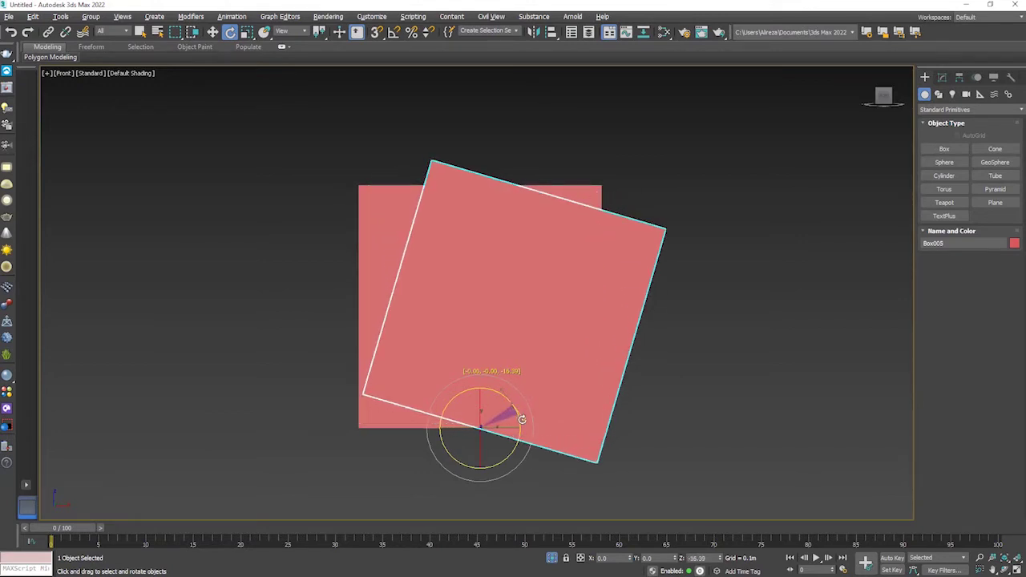
pyautogui.keyDown('shift'); pyautogui.moveTo(521, 419); pyautogui.dragTo(522, 419); pyautogui.keyUp('shift')
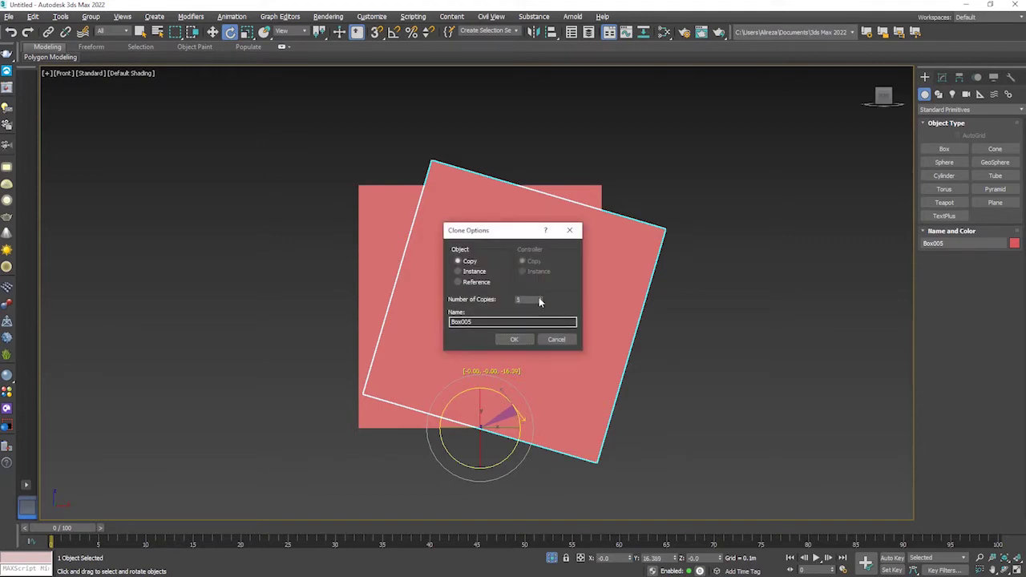
pyautogui.click(513, 339)
pyautogui.scroll(-2, 615, 195)
pyautogui.moveTo(615, 196); pyautogui.dragTo(546, 149, button='middle')
pyautogui.hotkey('alt', 'w')
pyautogui.hotkey('alt', 'w')
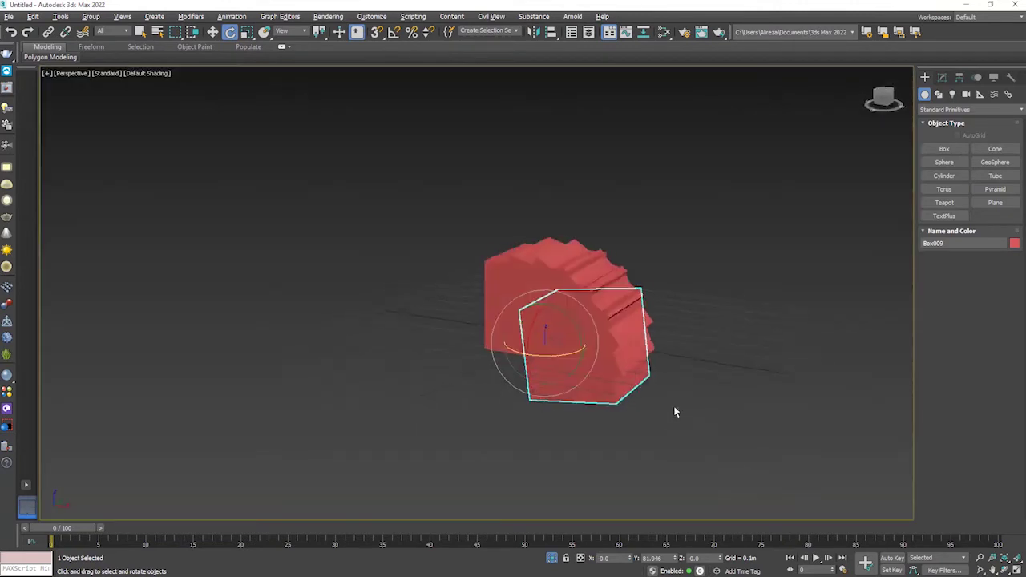
pyautogui.moveTo(673, 412)
pyautogui.keyDown('alt'); pyautogui.mouseDown(button='middle')
pyautogui.moveTo(478, 412)
pyautogui.moveTo(762, 417)
pyautogui.moveTo(672, 403)
pyautogui.mouseUp(button='middle'); pyautogui.keyUp('alt')
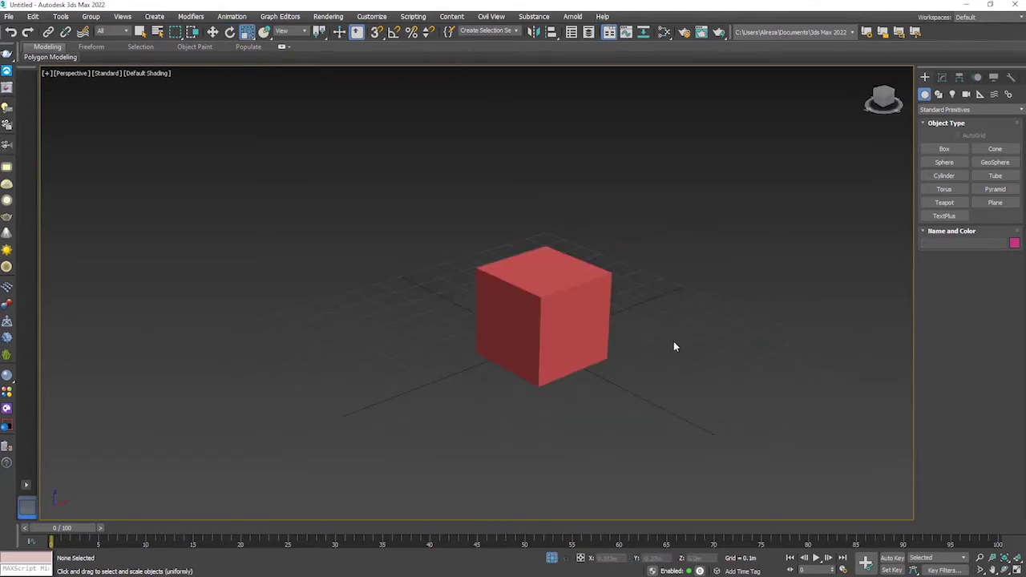
# Step: Select the red cube and scale-clone it into four copies
pyautogui.press('w')
pyautogui.click(603, 330)
pyautogui.press('r')
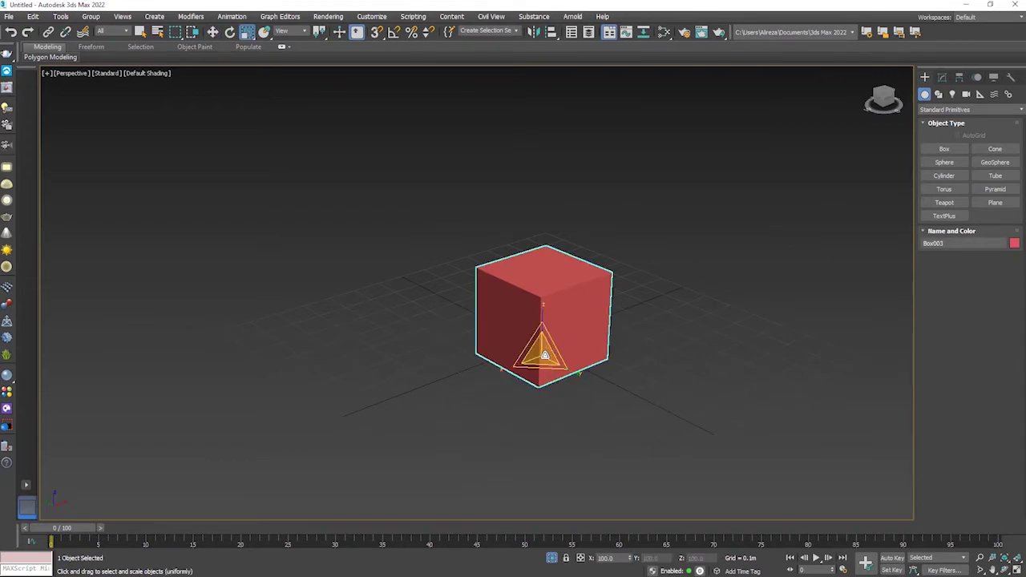
pyautogui.keyDown('shift'); pyautogui.moveTo(544, 355); pyautogui.dragTo(548, 312); pyautogui.keyUp('shift')
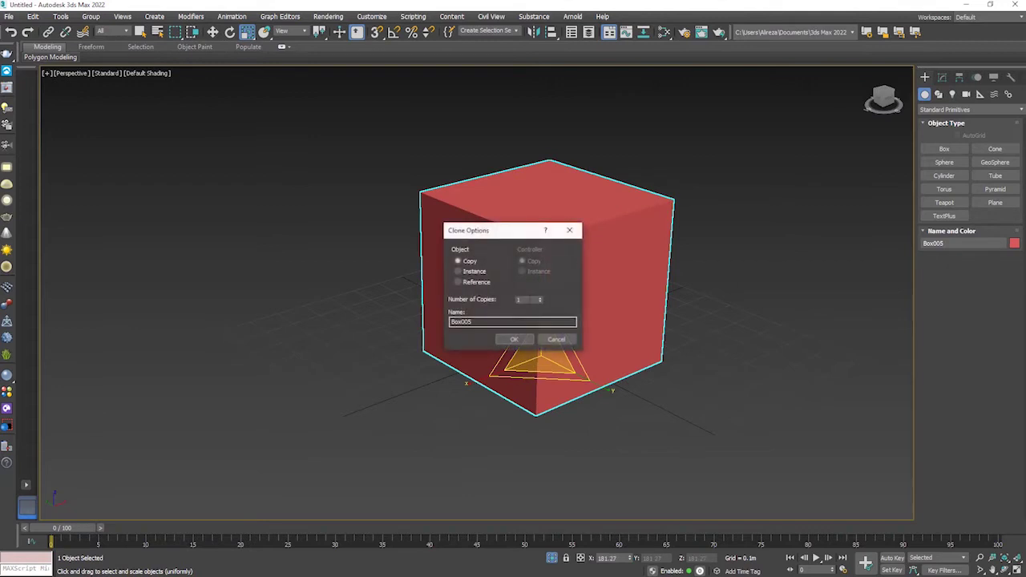
pyautogui.click(539, 299)
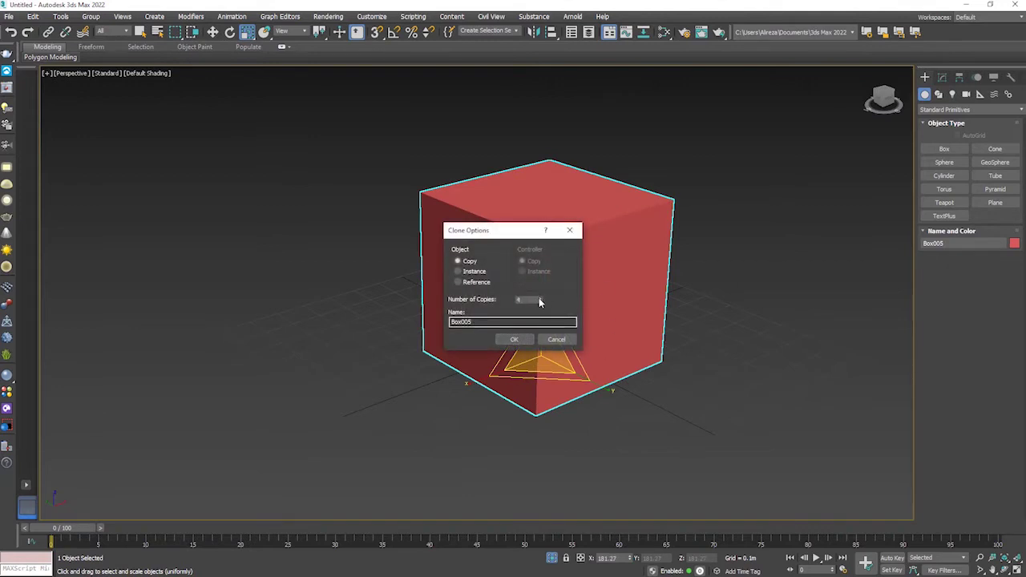
pyautogui.click(514, 338)
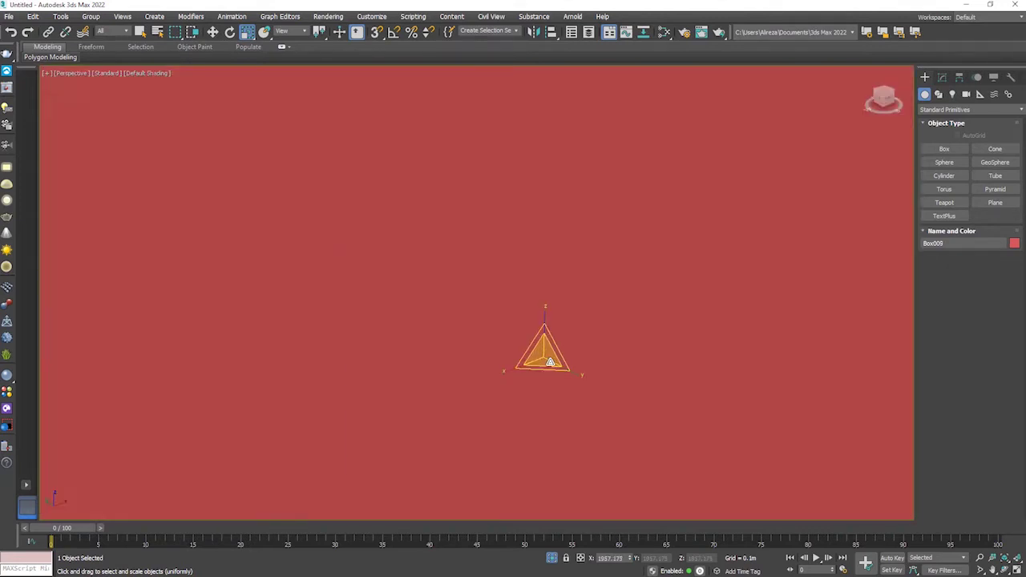
# Step: Move the scaled boxes apart into a row of shrinking sizes, then deselect them
pyautogui.scroll(-10, 549, 363)
pyautogui.rightClick(657, 365)
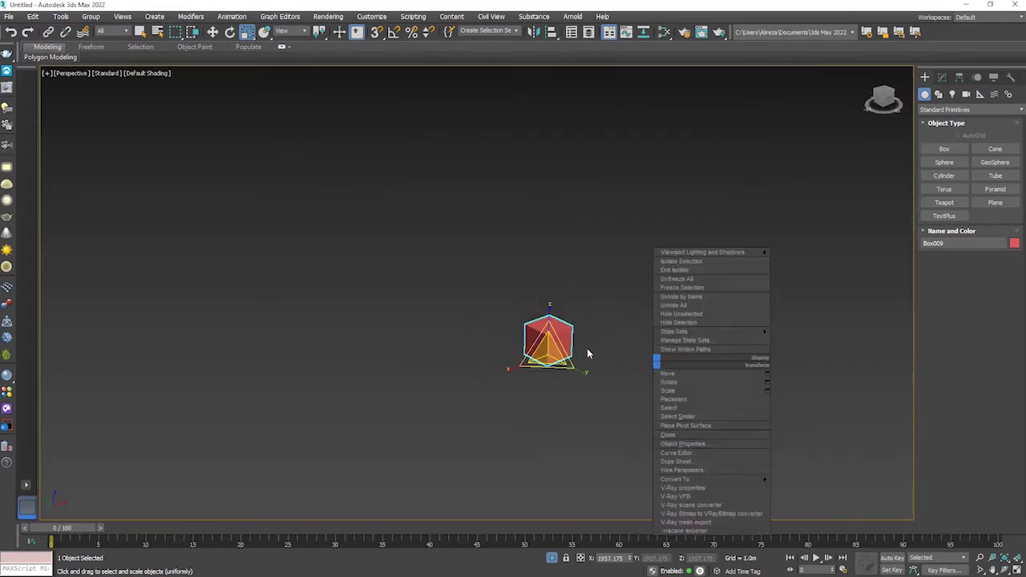
pyautogui.click(649, 350)
pyautogui.scroll(5, 585, 347)
pyautogui.press('w')
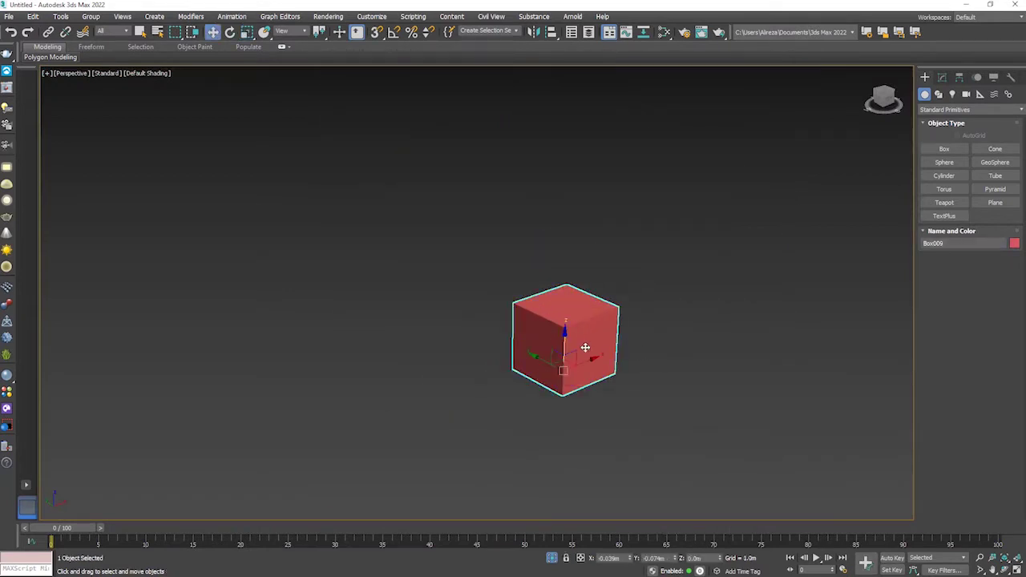
pyautogui.moveTo(521, 345); pyautogui.dragTo(417, 297)
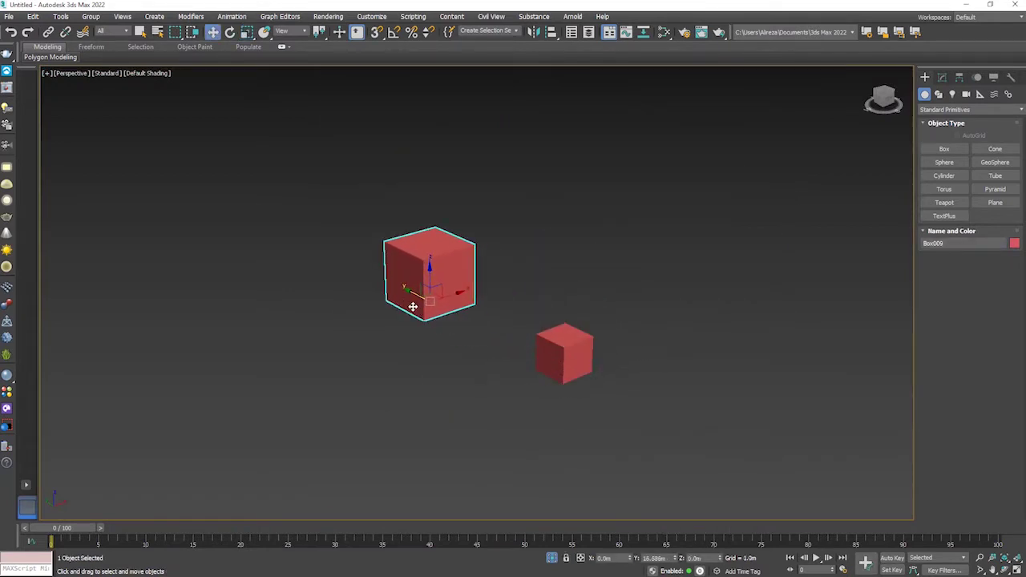
pyautogui.click(539, 354)
pyautogui.moveTo(537, 358); pyautogui.dragTo(465, 322)
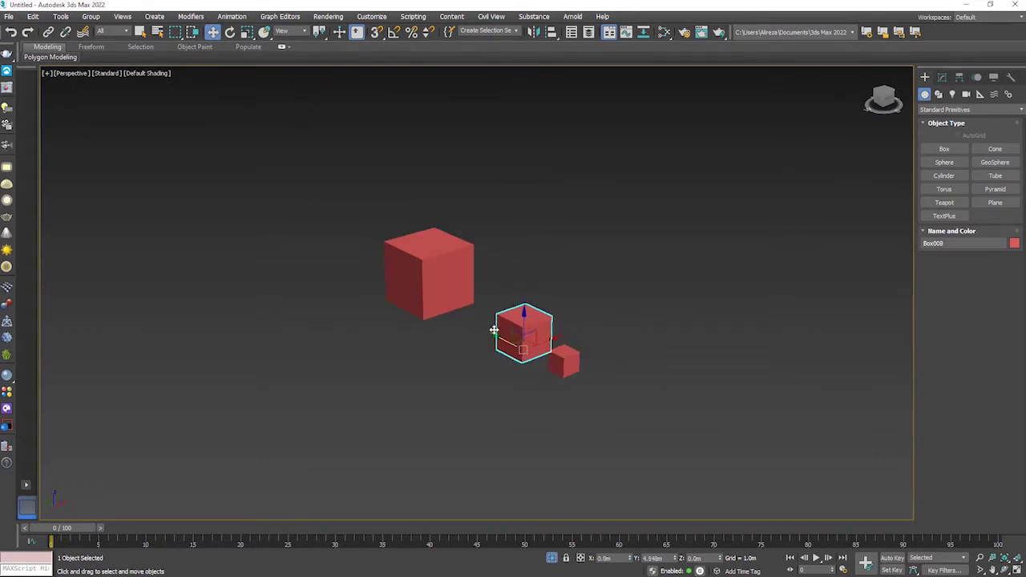
pyautogui.click(547, 363)
pyautogui.moveTo(546, 363)
pyautogui.mouseDown()
pyautogui.moveTo(516, 345)
pyautogui.moveTo(577, 374)
pyautogui.mouseUp()
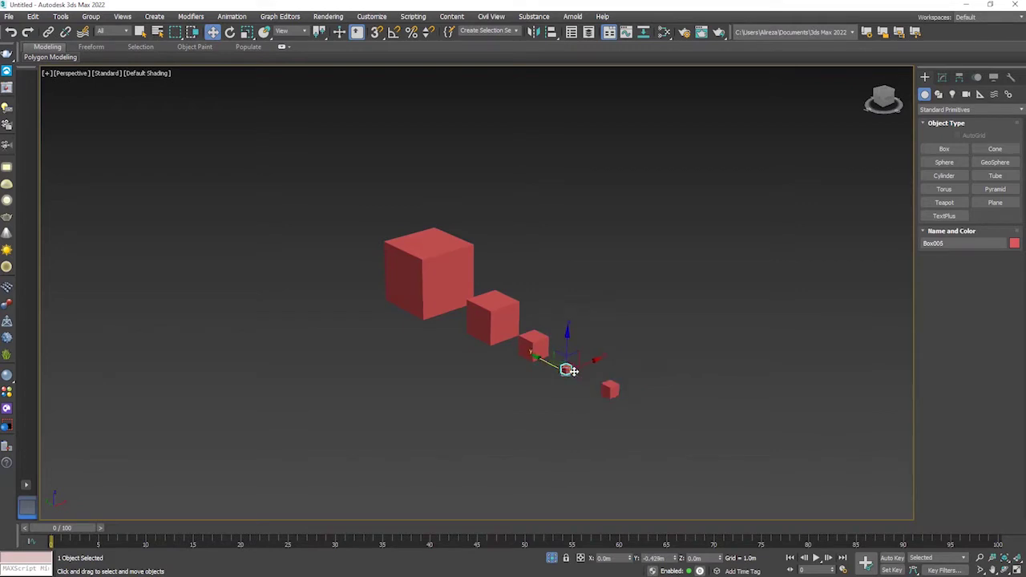
pyautogui.scroll(4, 571, 370)
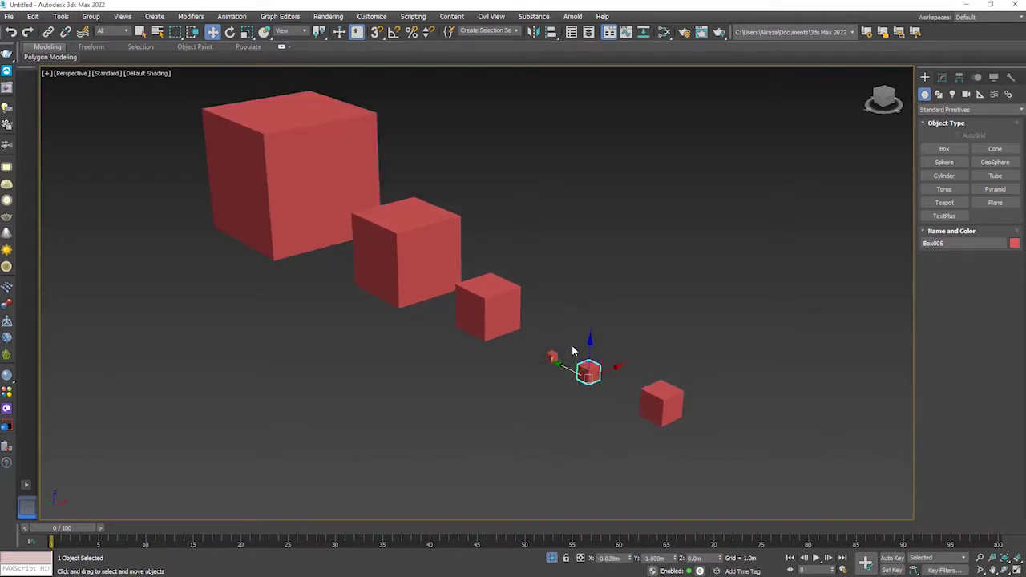
pyautogui.click(694, 238)
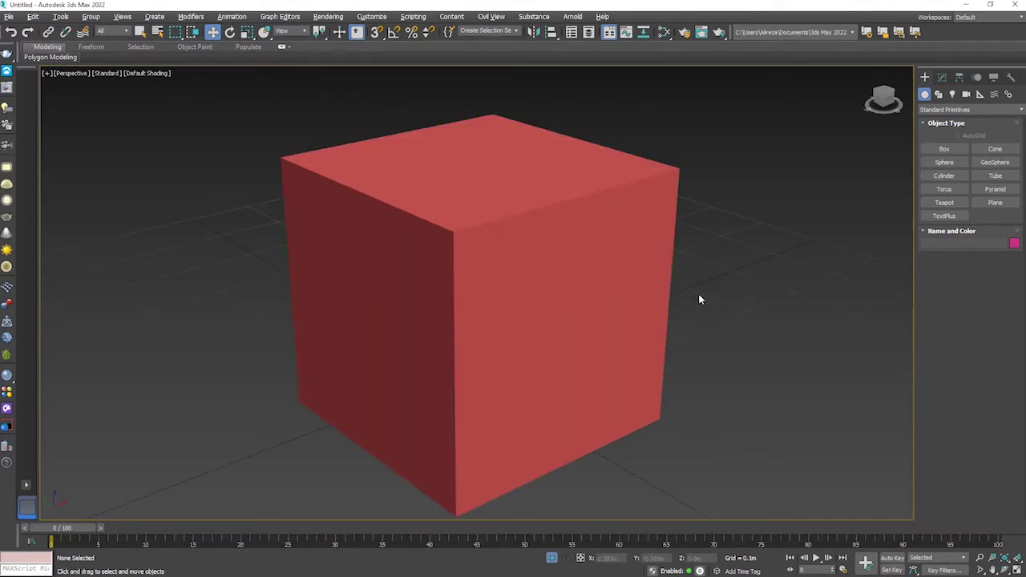
# Step: Duplicate the red cube with Ctrl+V as an independent Copy
pyautogui.scroll(-4, 702, 299)
pyautogui.click(571, 266)
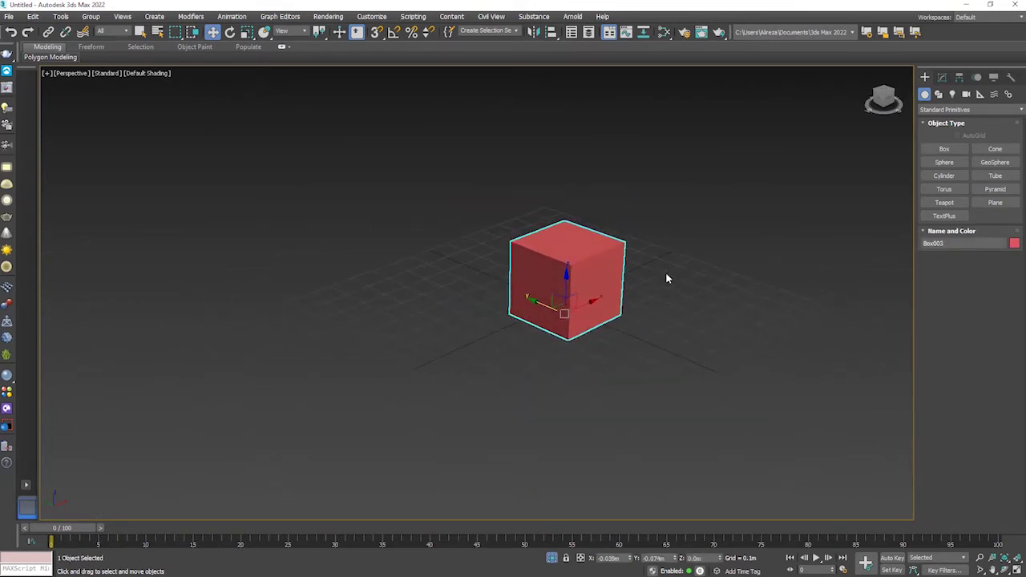
pyautogui.click(665, 278)
pyautogui.click(579, 253)
pyautogui.hotkey('ctrl', 'v')
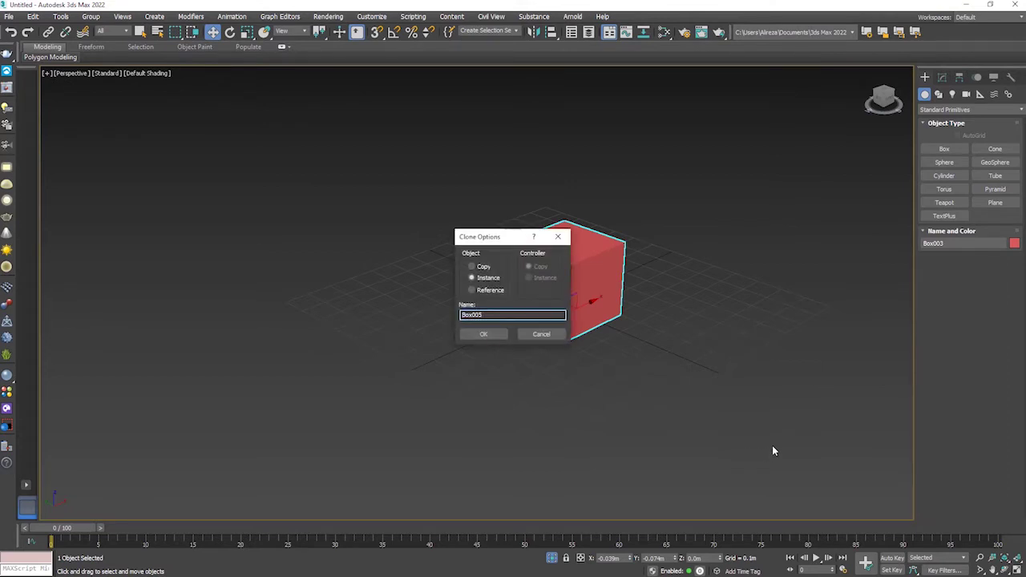
pyautogui.click(484, 267)
pyautogui.click(484, 334)
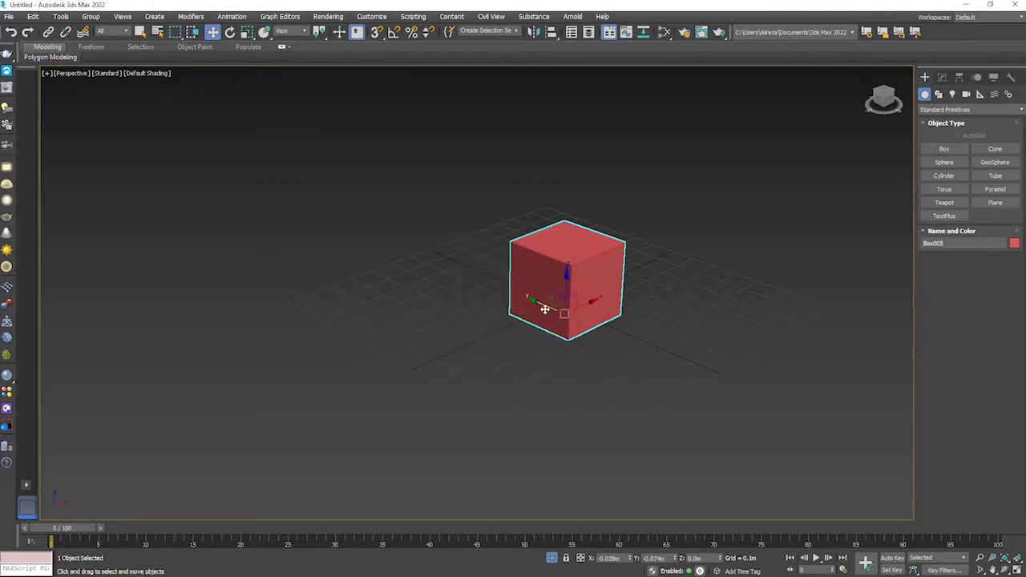
# Step: Move the copy to the left of the original, then select the right-hand box
pyautogui.moveTo(543, 299); pyautogui.dragTo(423, 265)
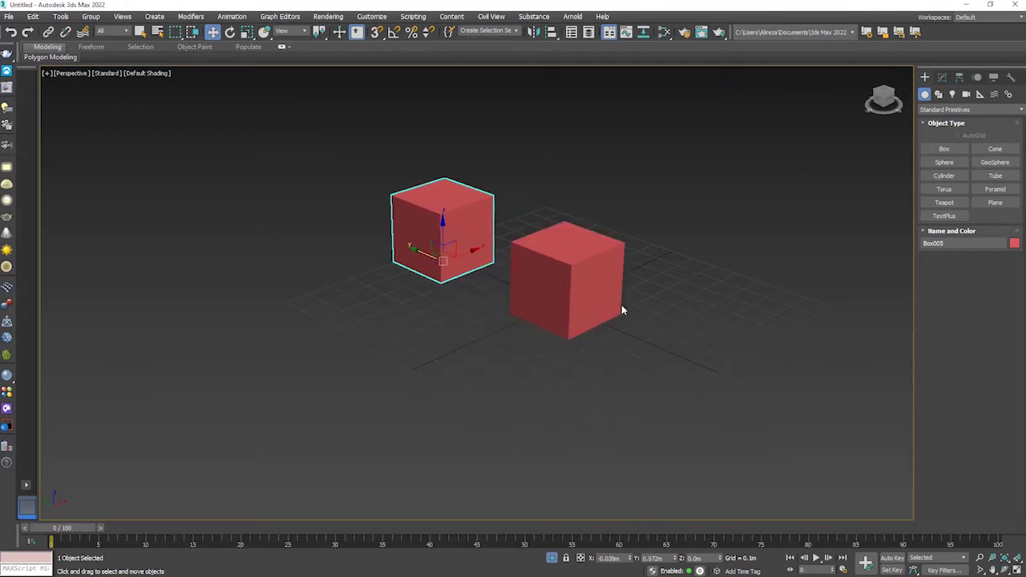
pyautogui.click(493, 330)
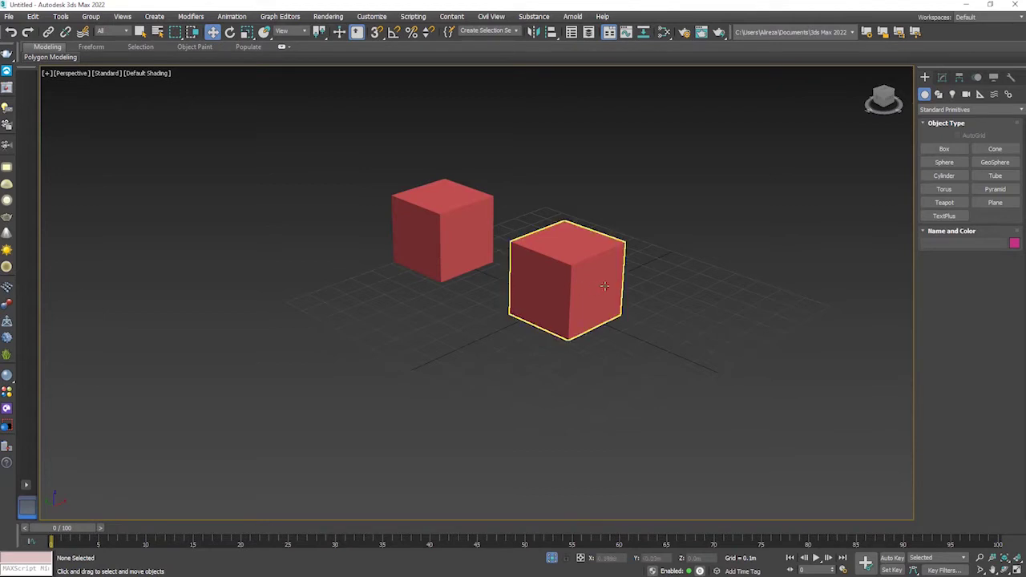
pyautogui.keyDown('alt'); pyautogui.moveTo(604, 286); pyautogui.dragTo(654, 215, button='middle'); pyautogui.keyUp('alt')
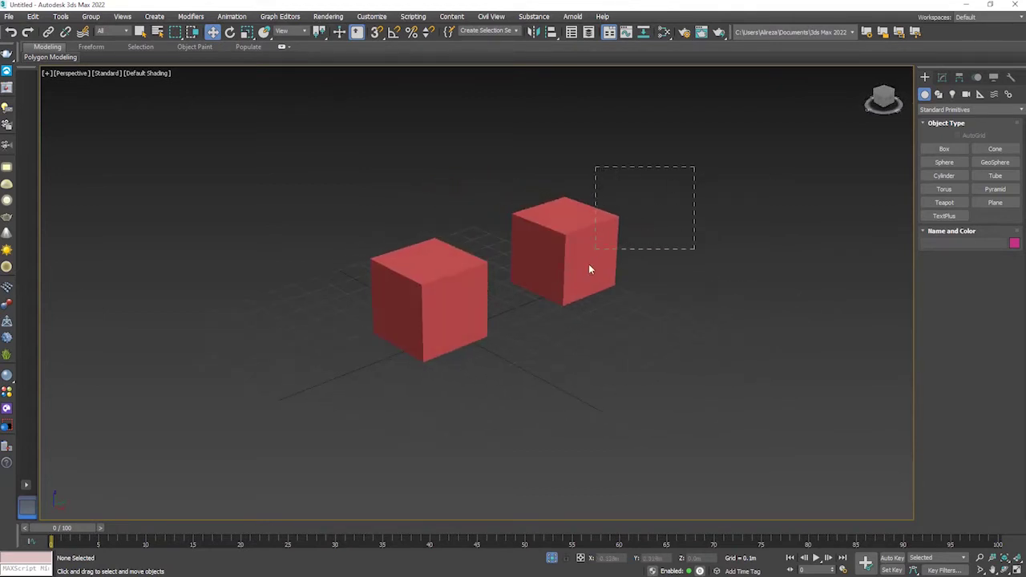
pyautogui.click(589, 269)
# Step: Delete the right-hand box and orbit the scene to a new angle
pyautogui.press('Delete')
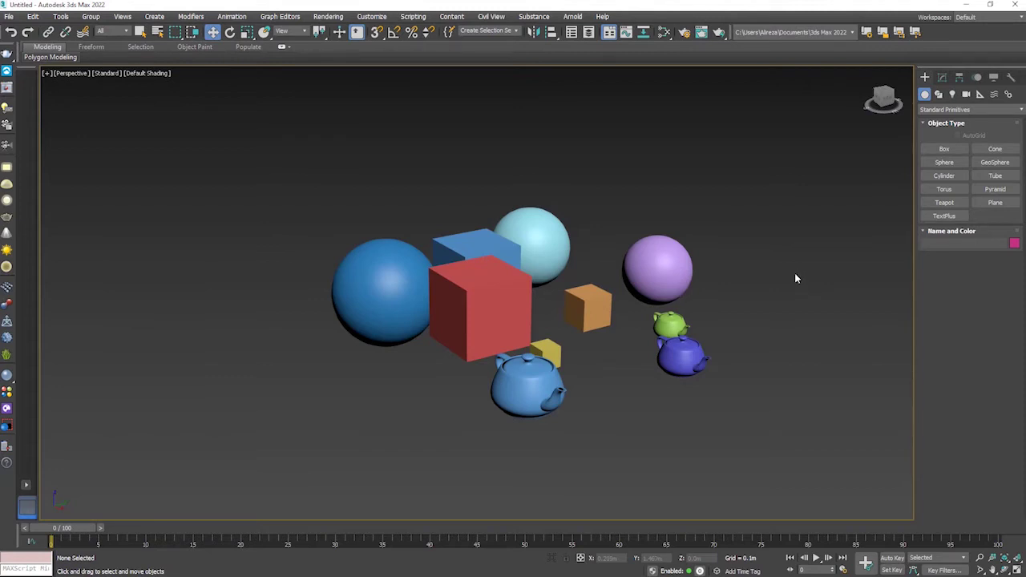
pyautogui.keyDown('alt'); pyautogui.moveTo(786, 304); pyautogui.dragTo(767, 316, button='middle'); pyautogui.keyUp('alt')
pyautogui.scroll(3, 709, 367)
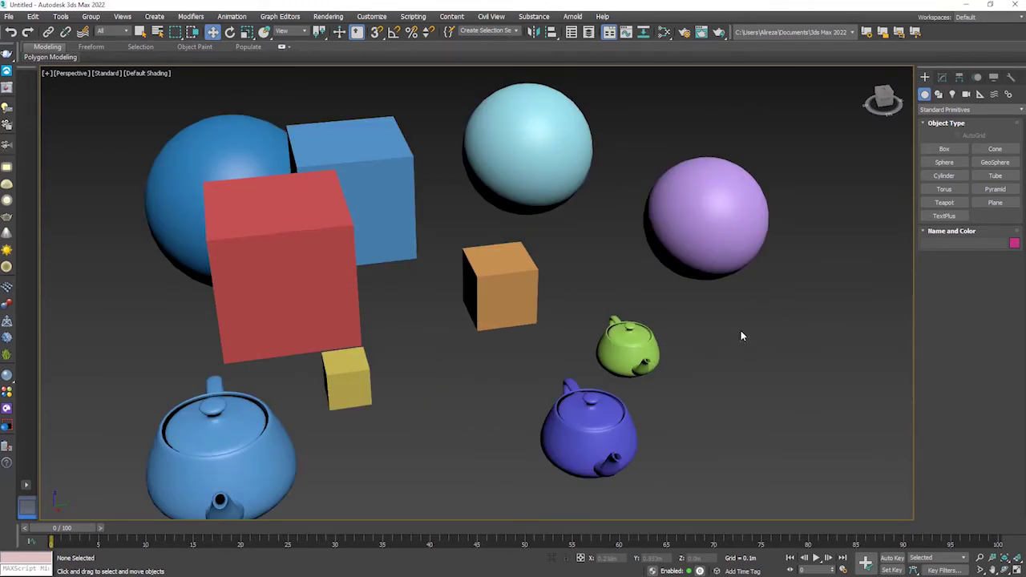
pyautogui.moveTo(752, 349)
pyautogui.keyDown('alt'); pyautogui.mouseDown(button='middle')
pyautogui.moveTo(758, 304)
pyautogui.moveTo(776, 319)
pyautogui.moveTo(756, 270)
pyautogui.mouseUp(button='middle'); pyautogui.keyUp('alt')
pyautogui.scroll(-3, 776, 320)
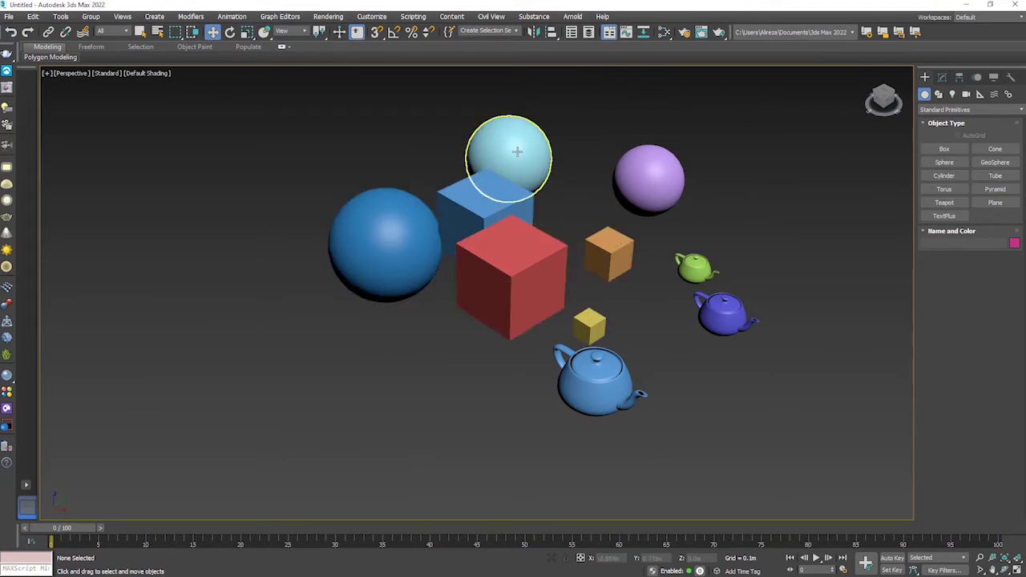
# Step: Click through the purple sphere, three teapots and orange cube, then clear the selection
pyautogui.click(657, 168)
pyautogui.click(772, 257)
pyautogui.click(694, 267)
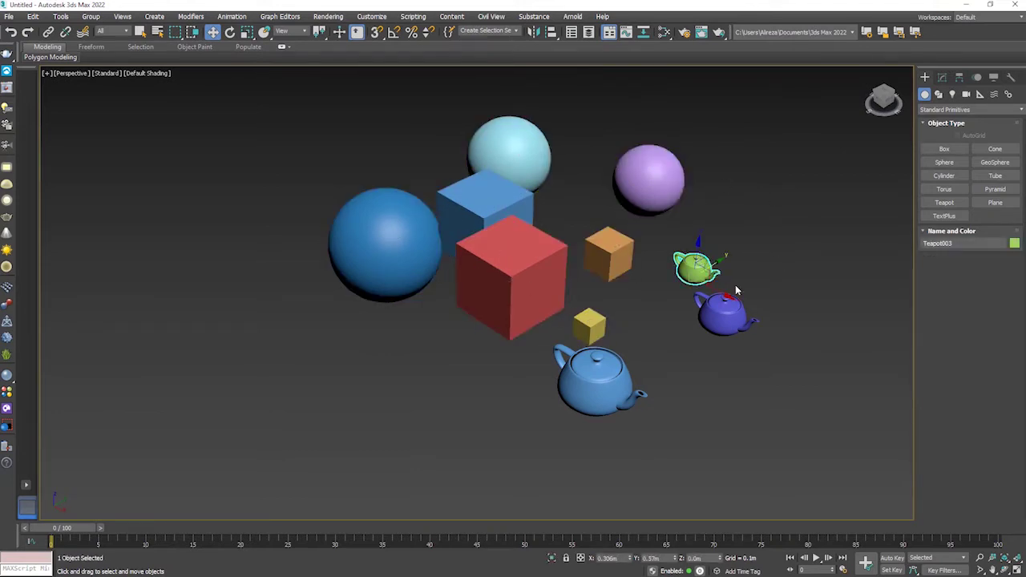
pyautogui.click(723, 312)
pyautogui.click(598, 362)
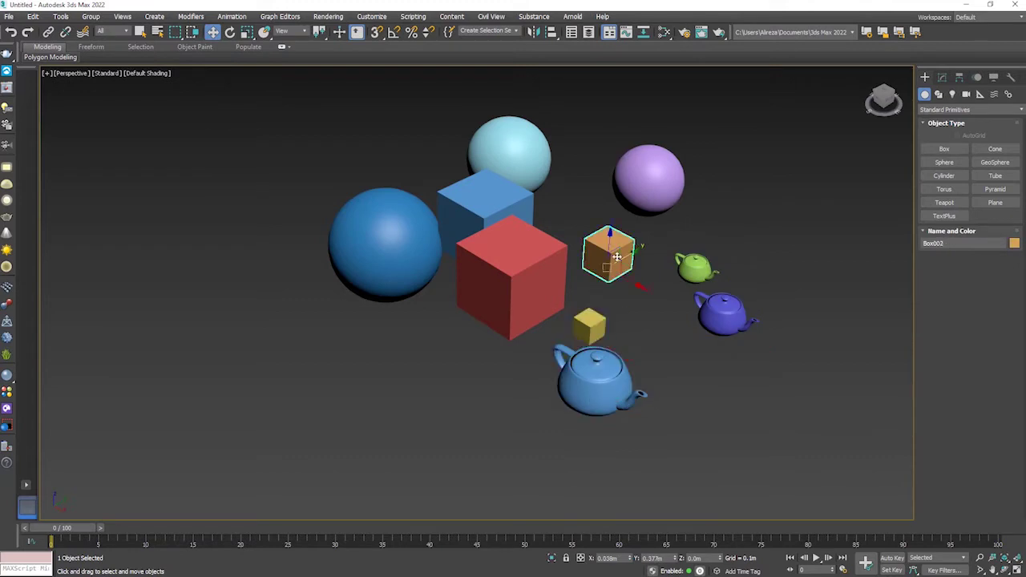
pyautogui.click(769, 219)
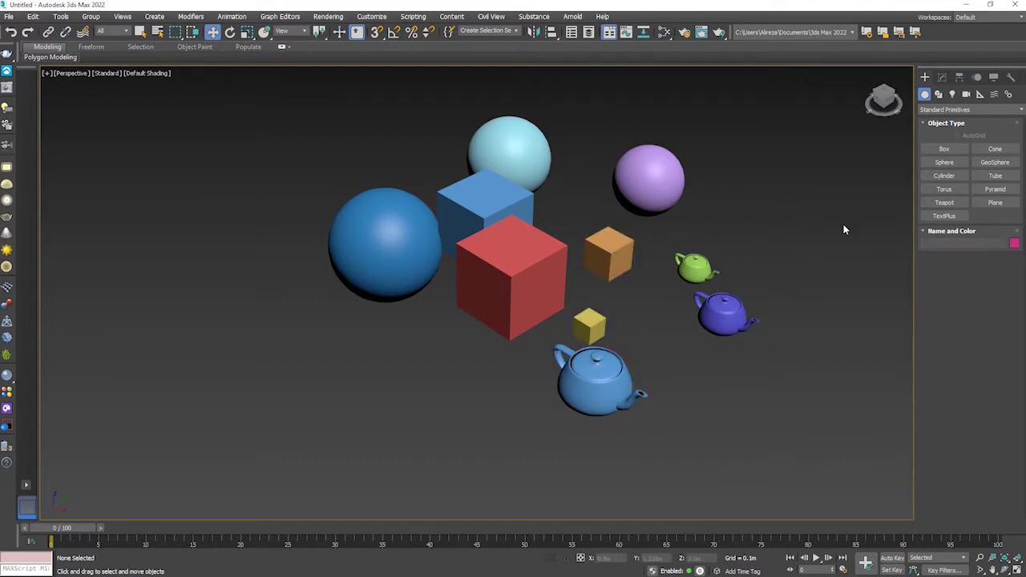
# Step: Select the green, purple and large light-blue teapots together
pyautogui.click(697, 270)
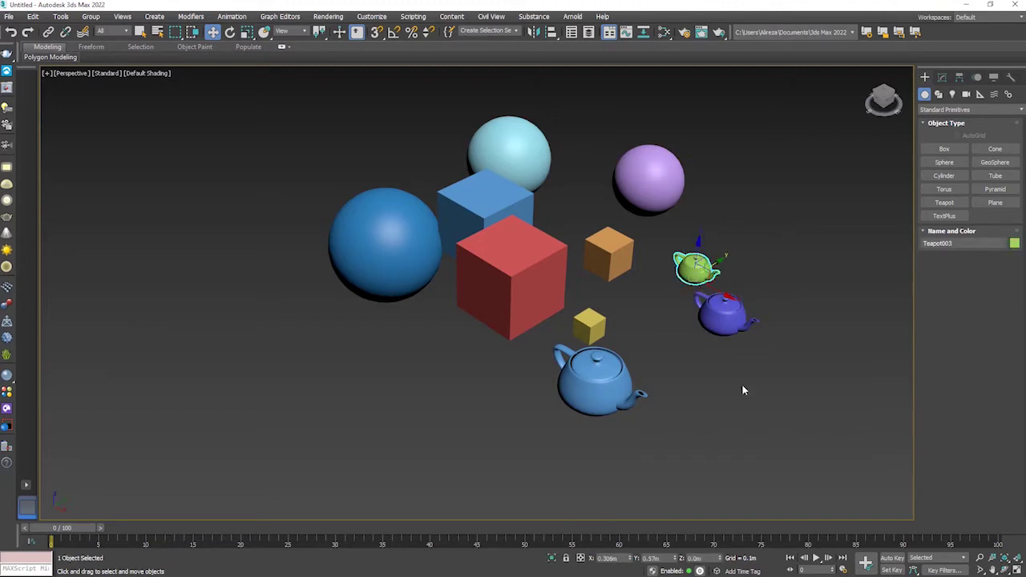
pyautogui.keyDown('ctrl'); pyautogui.click(722, 320); pyautogui.keyUp('ctrl')
pyautogui.keyDown('ctrl'); pyautogui.click(611, 373); pyautogui.keyUp('ctrl')
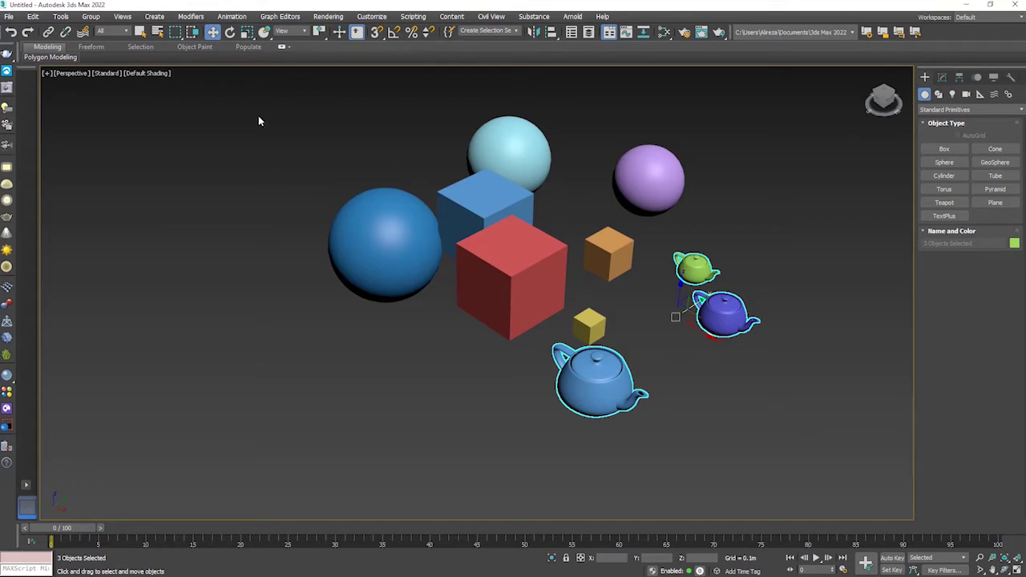
# Step: Group the three selected teapots under the name 'teapots'
pyautogui.click(90, 17)
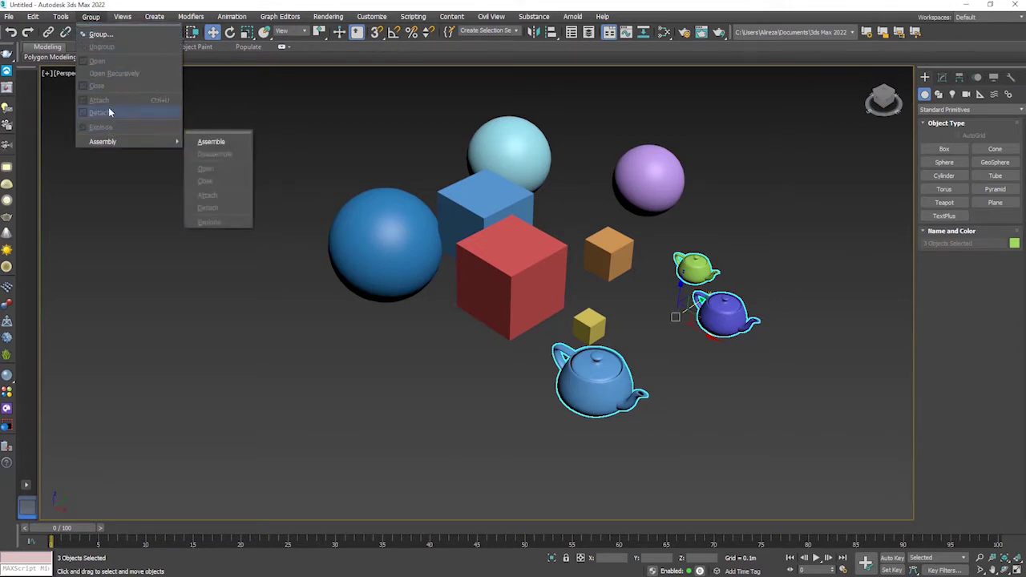
pyautogui.click(103, 34)
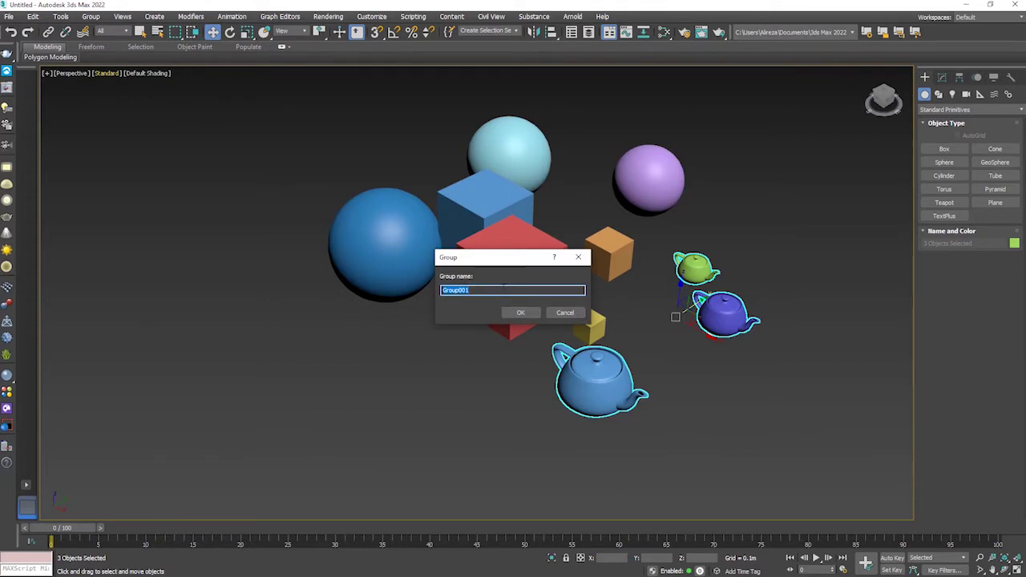
pyautogui.write('teapots')
pyautogui.press('Return')
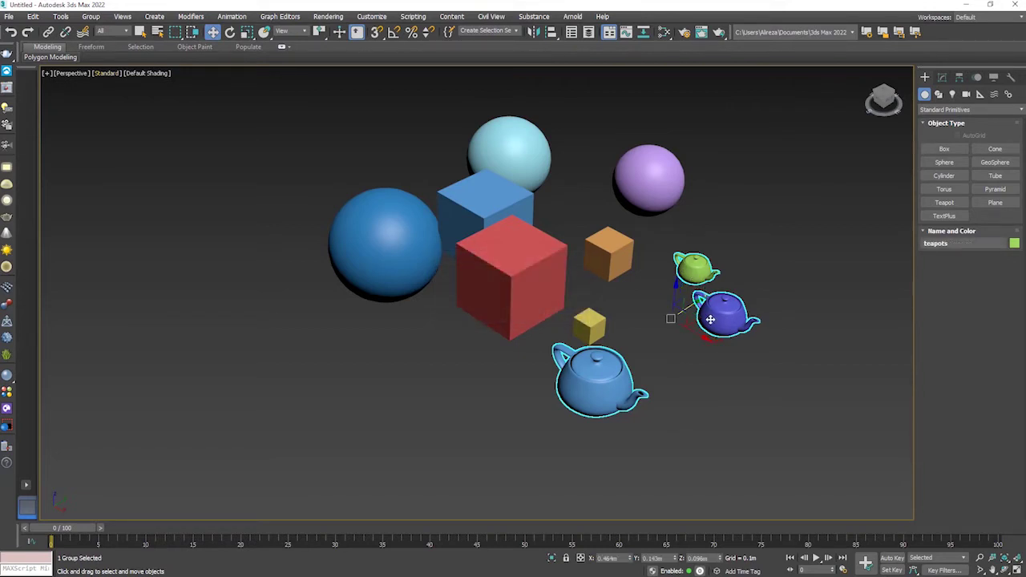
# Step: Orbit around the scene and reselect the teapots group
pyautogui.click(783, 339)
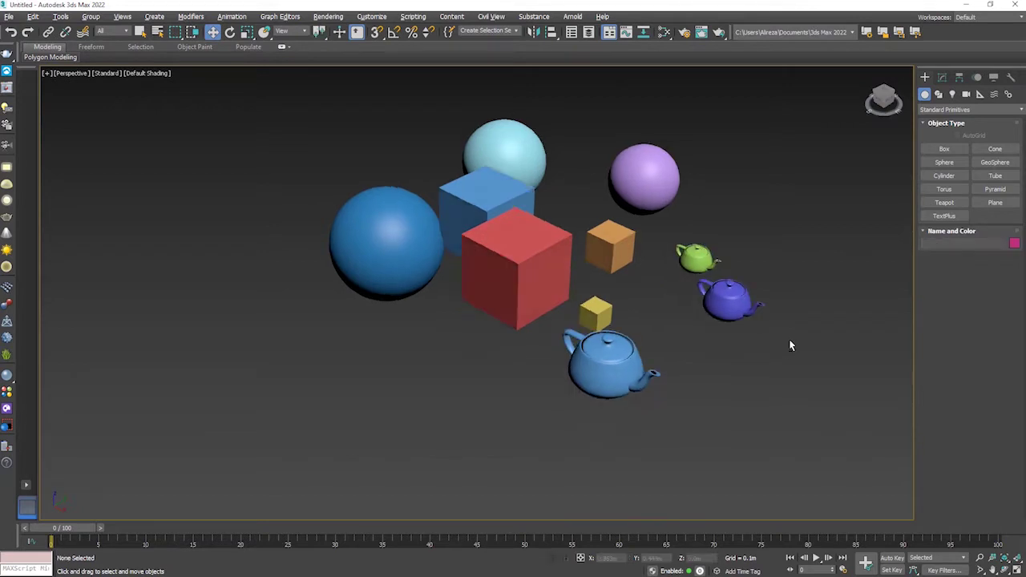
pyautogui.moveTo(789, 339)
pyautogui.keyDown('alt'); pyautogui.mouseDown(button='middle')
pyautogui.moveTo(732, 339)
pyautogui.moveTo(624, 289)
pyautogui.moveTo(617, 311)
pyautogui.moveTo(571, 310)
pyautogui.mouseUp(button='middle'); pyautogui.keyUp('alt')
pyautogui.click(624, 289)
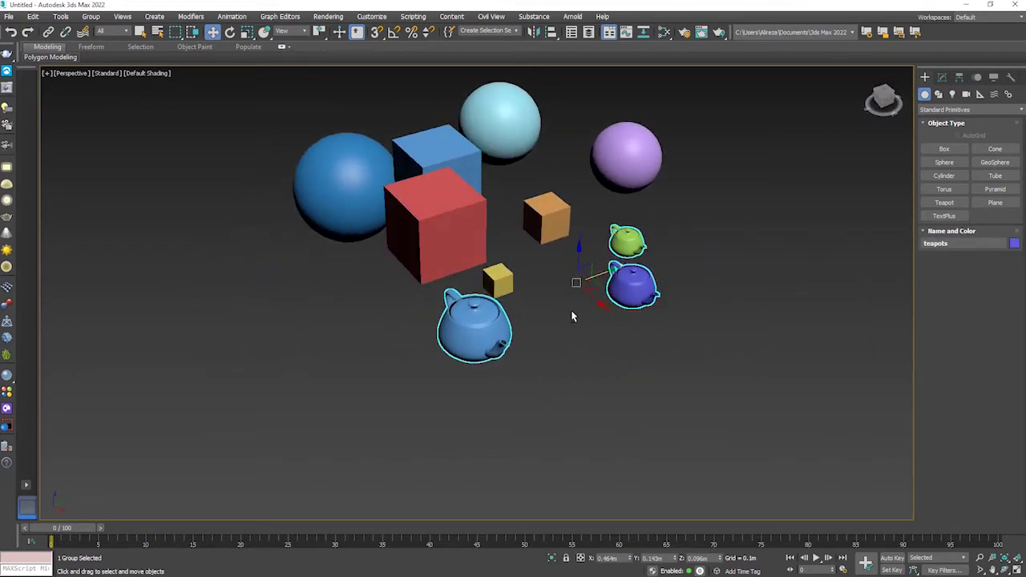
pyautogui.click(710, 269)
pyautogui.click(635, 278)
pyautogui.moveTo(633, 284)
pyautogui.keyDown('alt'); pyautogui.mouseDown(button='middle')
pyautogui.moveTo(699, 308)
pyautogui.moveTo(670, 248)
pyautogui.mouseUp(button='middle'); pyautogui.keyUp('alt')
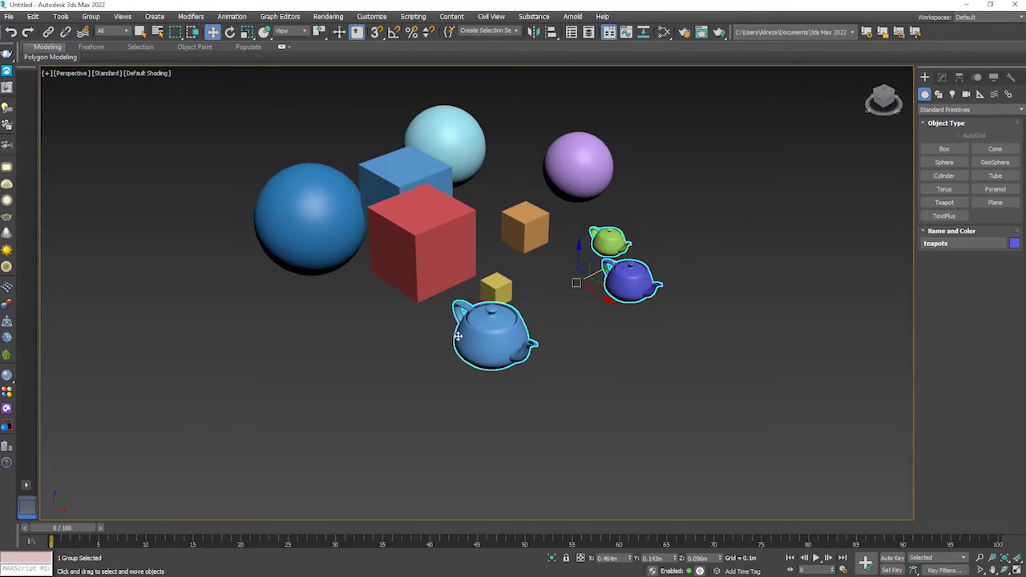
# Step: Ungroup the teapots and reselect the green, purple and light-blue teapots
pyautogui.click(91, 17)
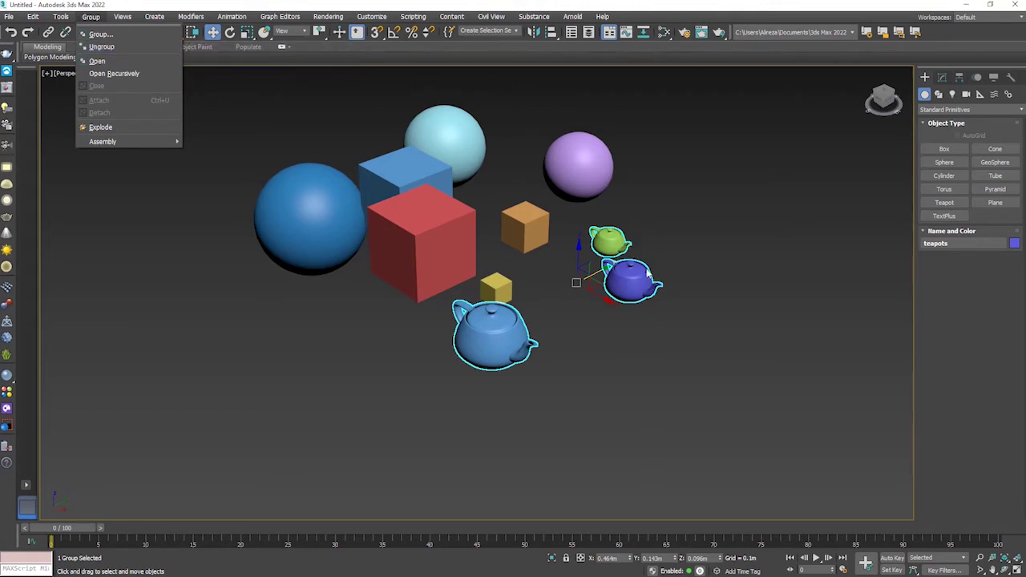
pyautogui.click(132, 46)
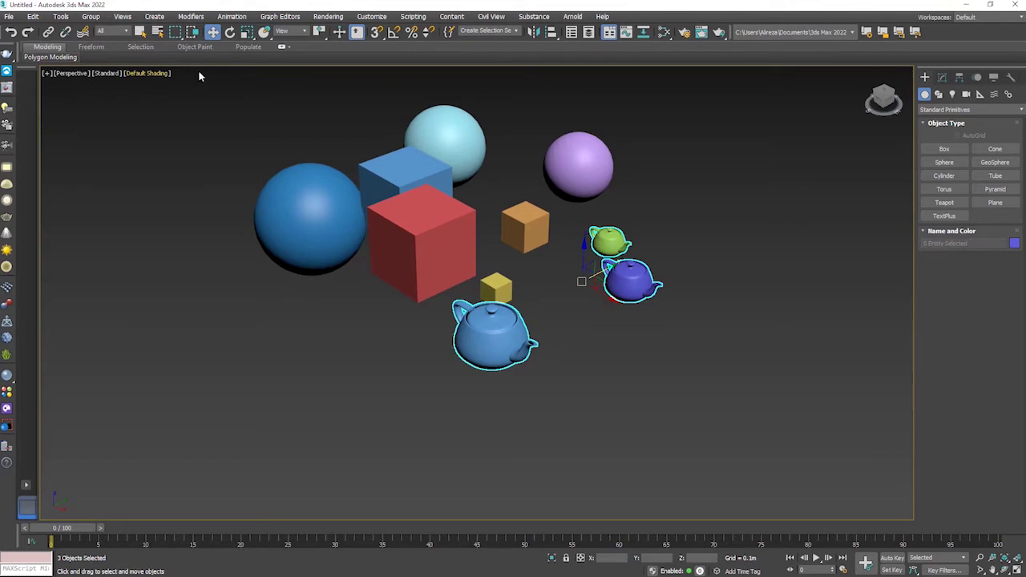
pyautogui.click(730, 283)
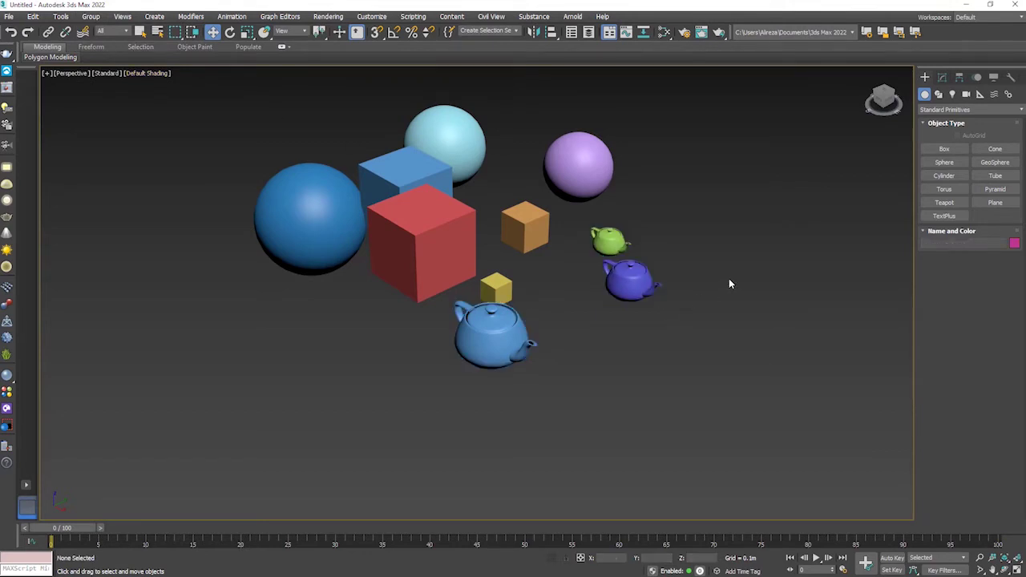
pyautogui.click(631, 280)
pyautogui.click(497, 326)
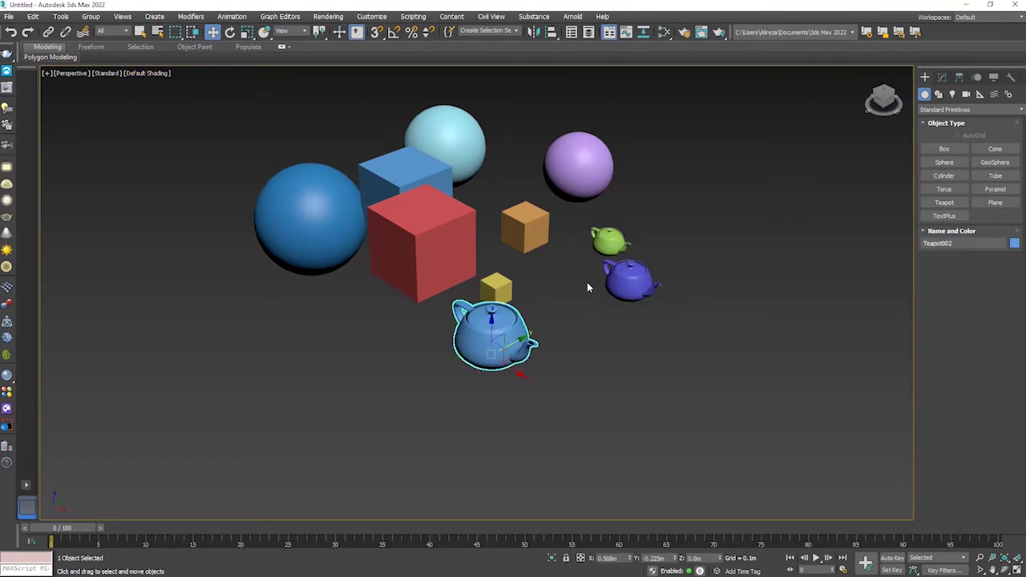
pyautogui.click(619, 238)
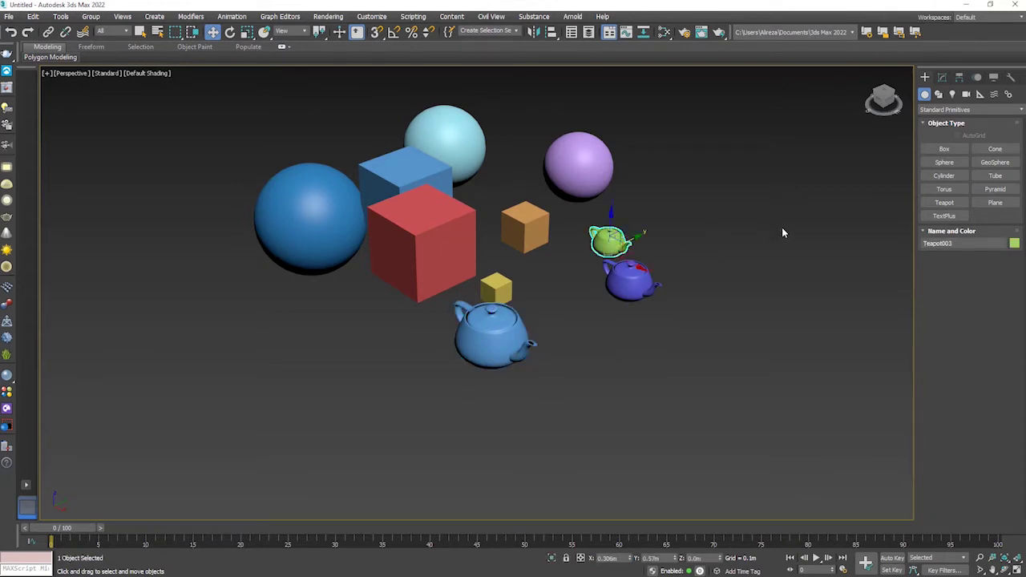
pyautogui.keyDown('ctrl'); pyautogui.click(633, 282); pyautogui.keyUp('ctrl')
pyautogui.keyDown('ctrl'); pyautogui.click(493, 337); pyautogui.keyUp('ctrl')
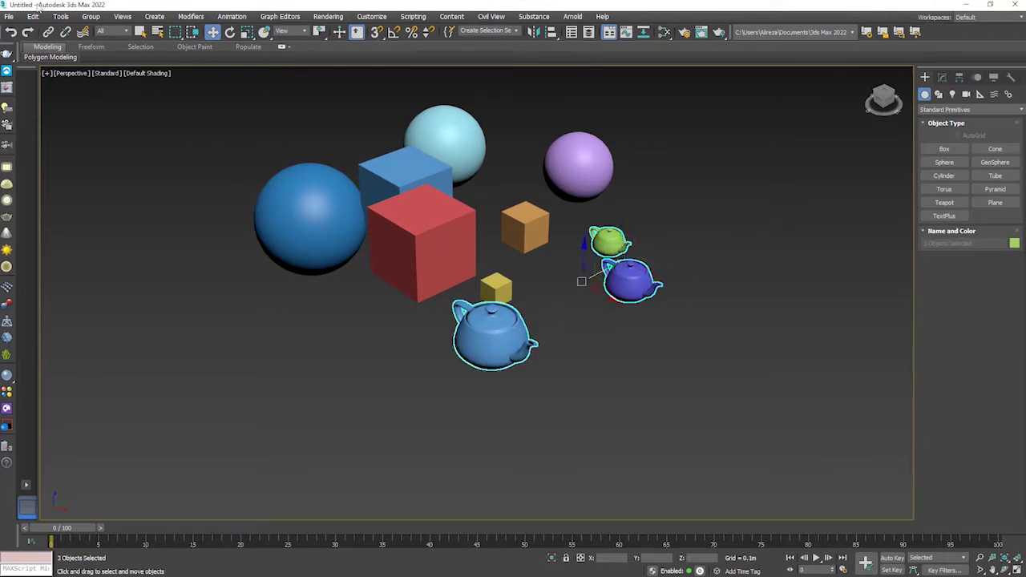
# Step: Group the three teapots again, accepting the name Group001
pyautogui.click(91, 16)
pyautogui.click(100, 29)
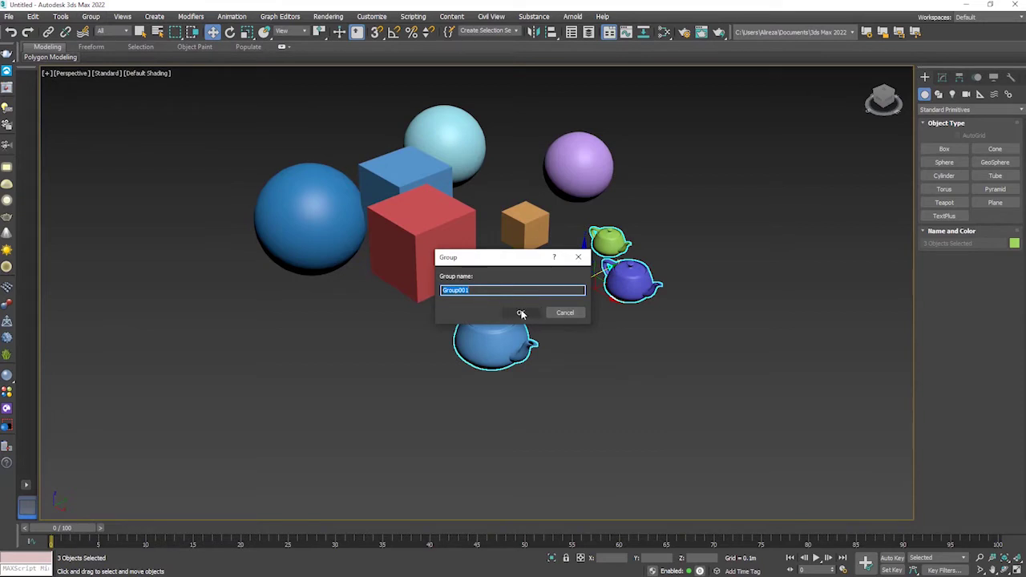
pyautogui.click(521, 313)
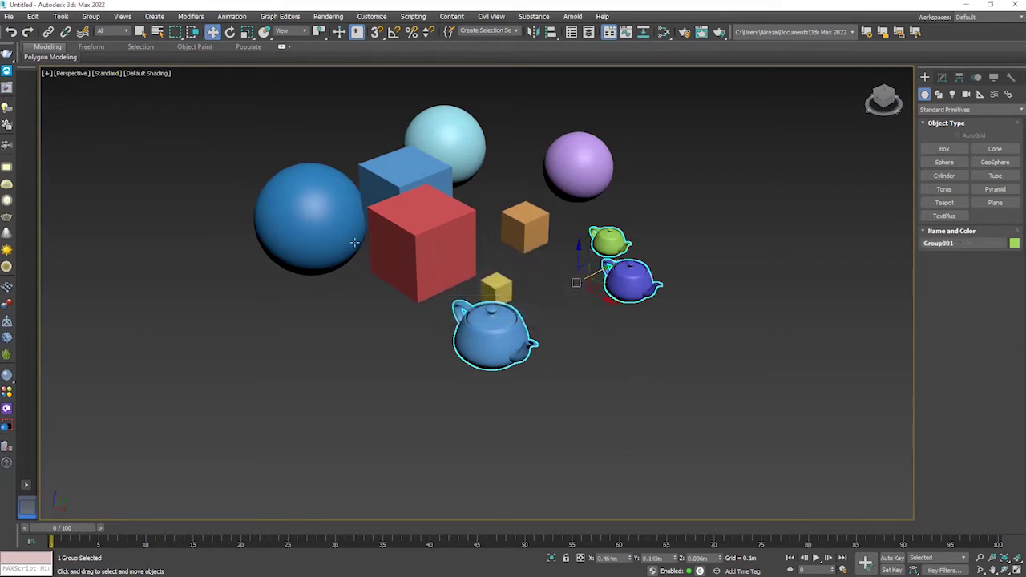
pyautogui.click(95, 17)
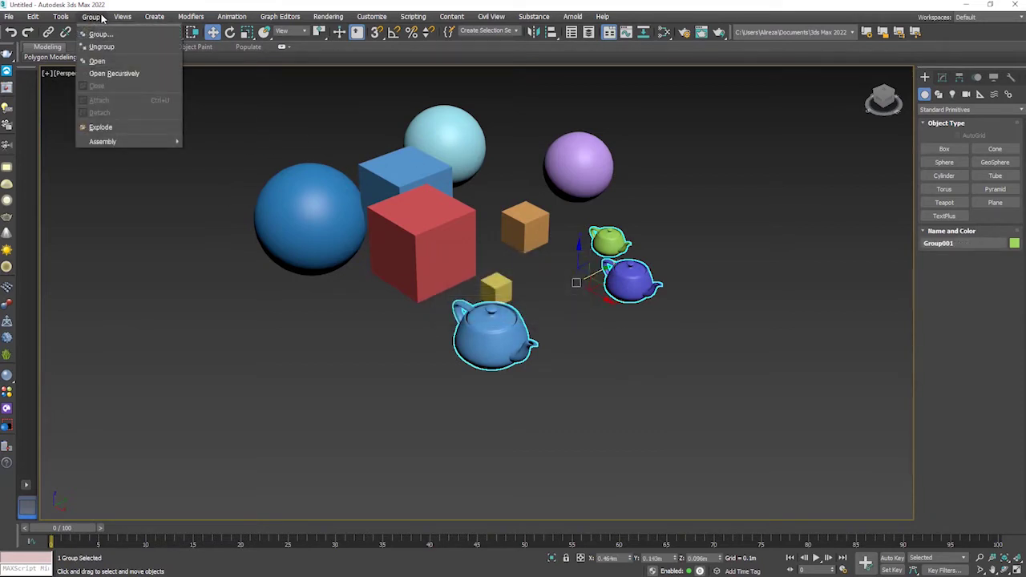
pyautogui.click(603, 319)
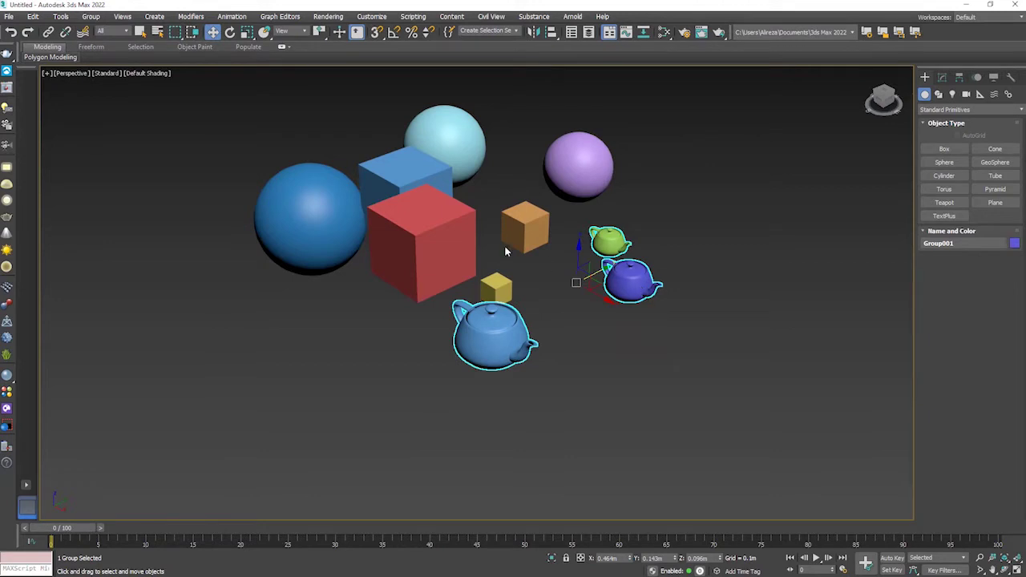
pyautogui.click(93, 17)
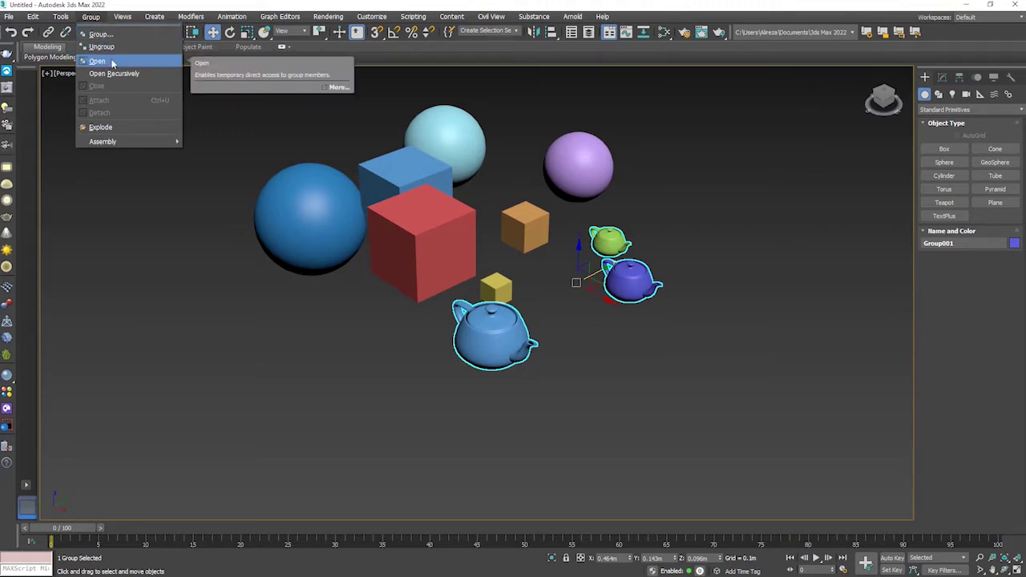
# Step: Open the teapot group and clone the small green teapot twice beside the red cube
pyautogui.click(112, 62)
pyautogui.click(641, 351)
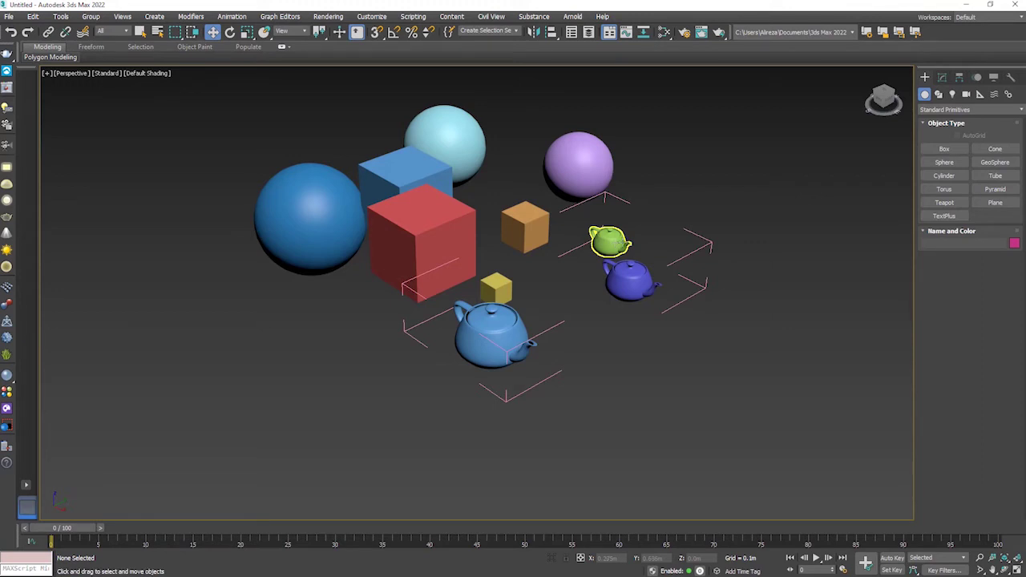
pyautogui.click(617, 242)
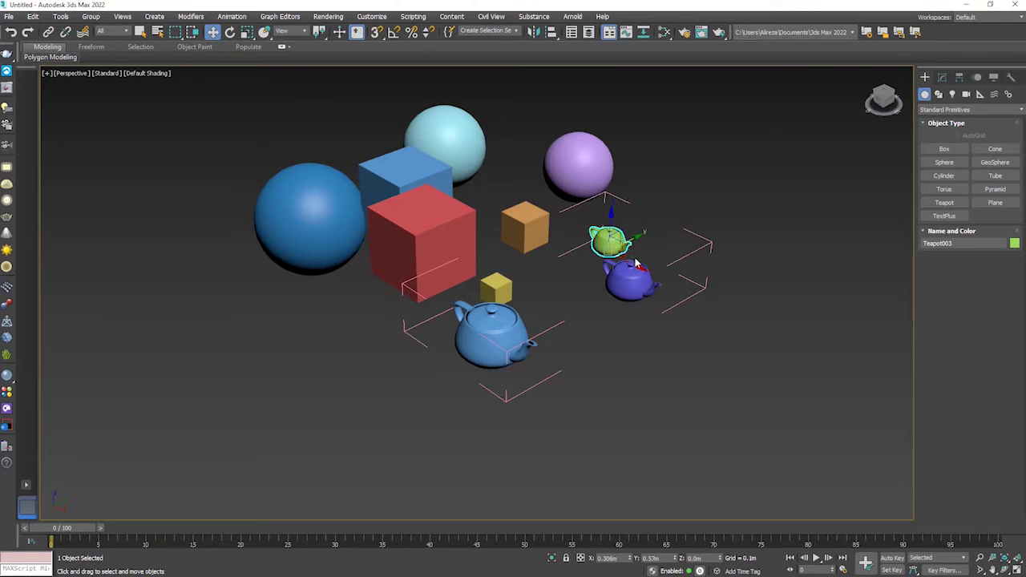
pyautogui.keyDown('shift'); pyautogui.moveTo(629, 252); pyautogui.dragTo(487, 250); pyautogui.keyUp('shift')
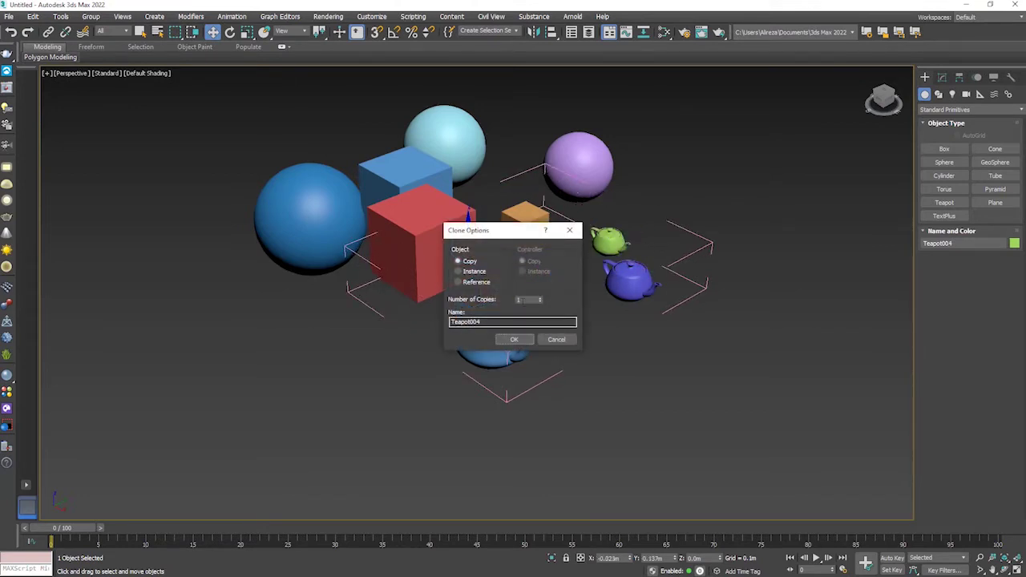
pyautogui.click(540, 297)
pyautogui.click(527, 342)
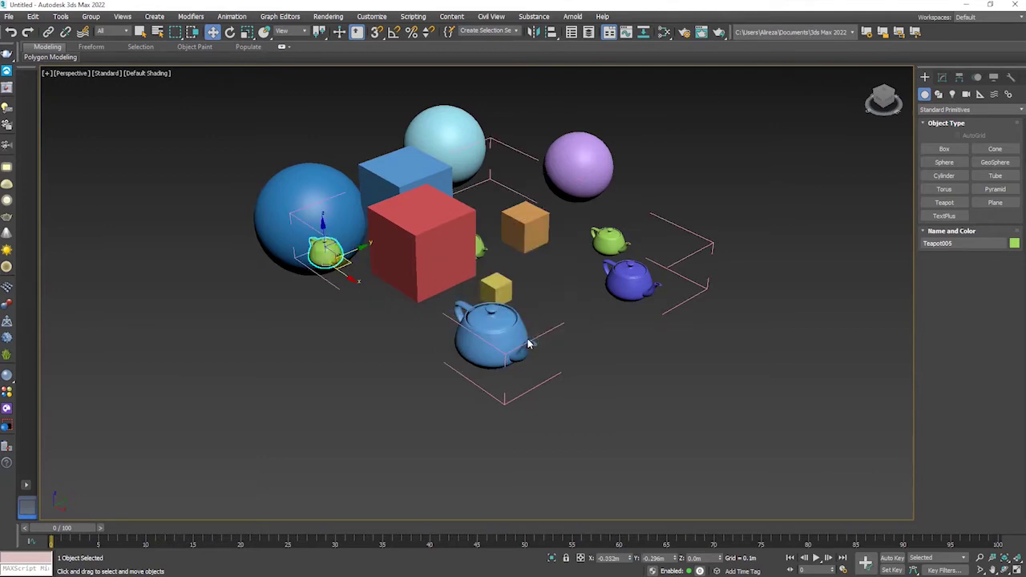
# Step: Orbit the view and select the large light-blue teapot
pyautogui.moveTo(679, 312)
pyautogui.keyDown('alt'); pyautogui.mouseDown(button='middle')
pyautogui.moveTo(542, 318)
pyautogui.moveTo(551, 369)
pyautogui.moveTo(449, 352)
pyautogui.moveTo(506, 331)
pyautogui.moveTo(437, 364)
pyautogui.mouseUp(button='middle'); pyautogui.keyUp('alt')
pyautogui.click(401, 336)
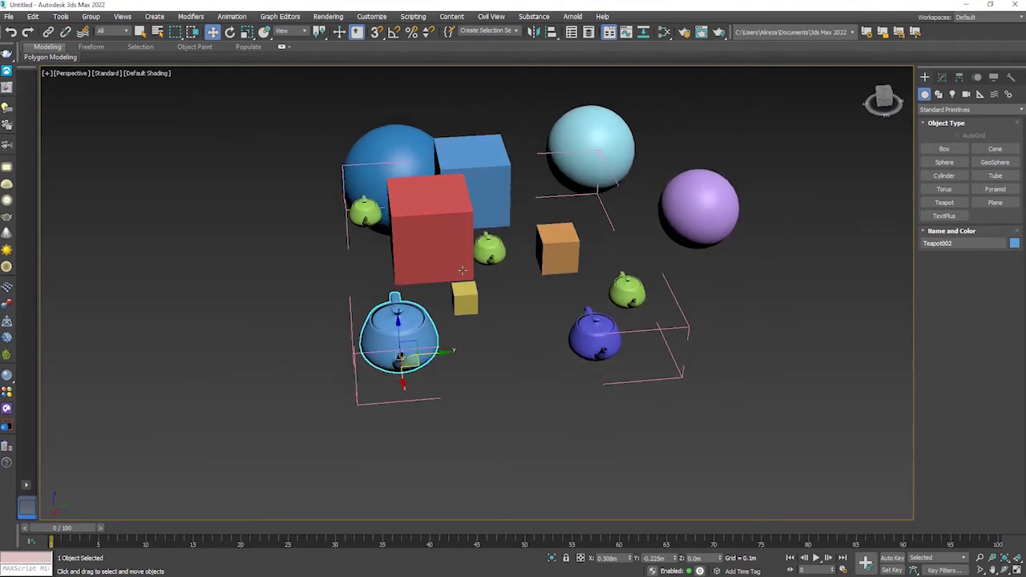
pyautogui.click(90, 16)
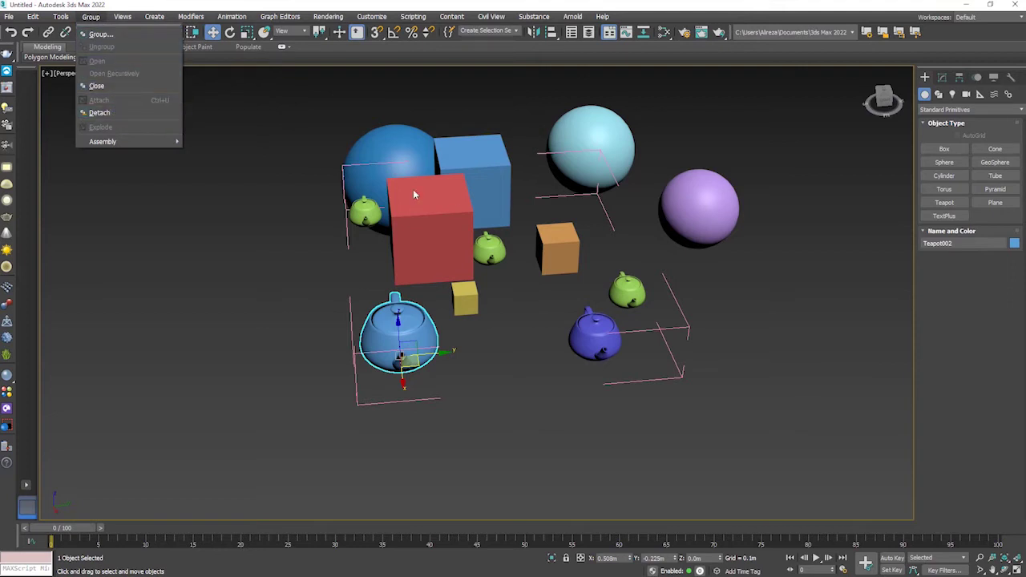
# Step: Select both green teapot copies and detach them from the teapot group
pyautogui.click(543, 166)
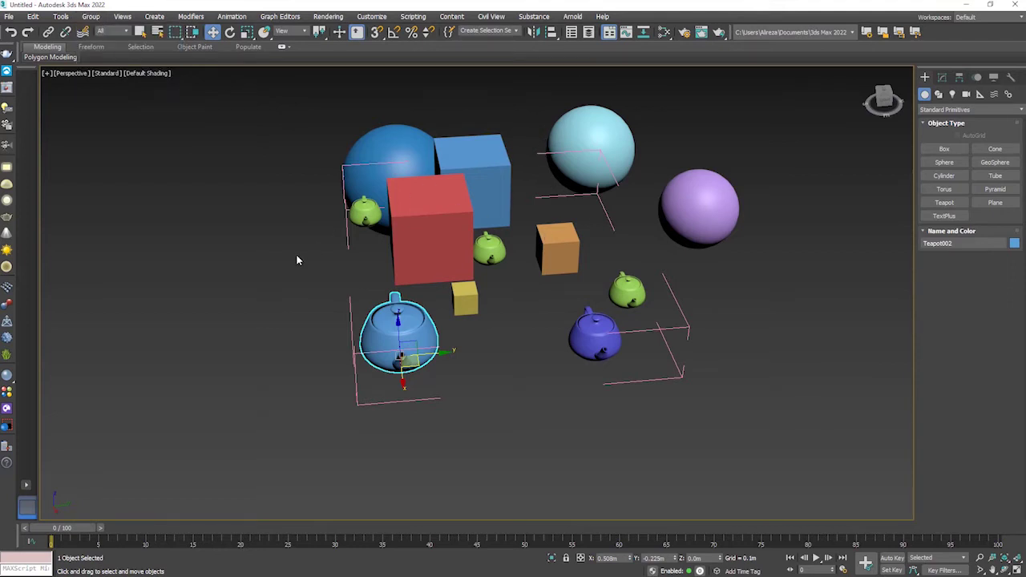
pyautogui.click(490, 250)
pyautogui.keyDown('ctrl'); pyautogui.click(368, 210); pyautogui.keyUp('ctrl')
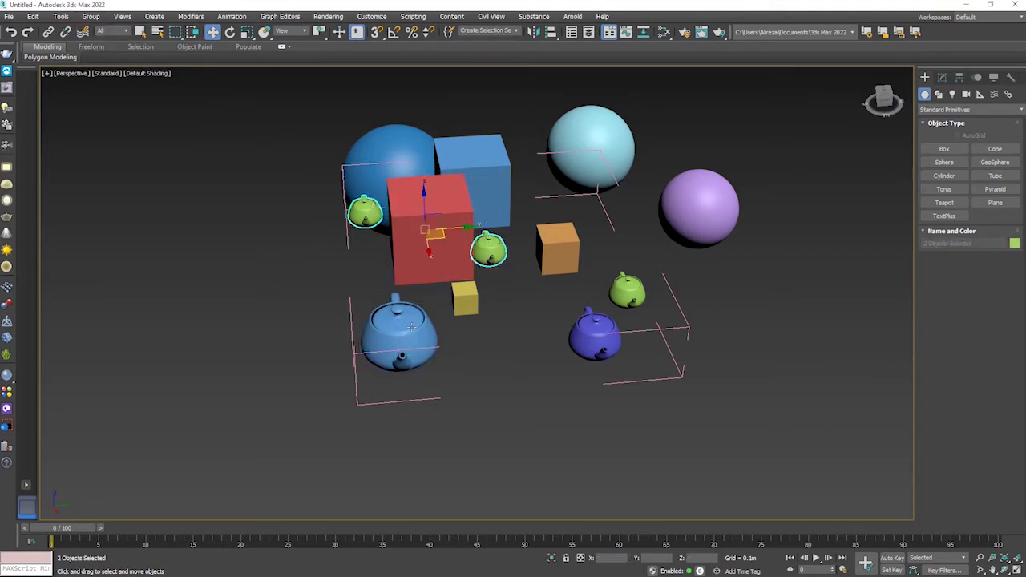
pyautogui.click(91, 16)
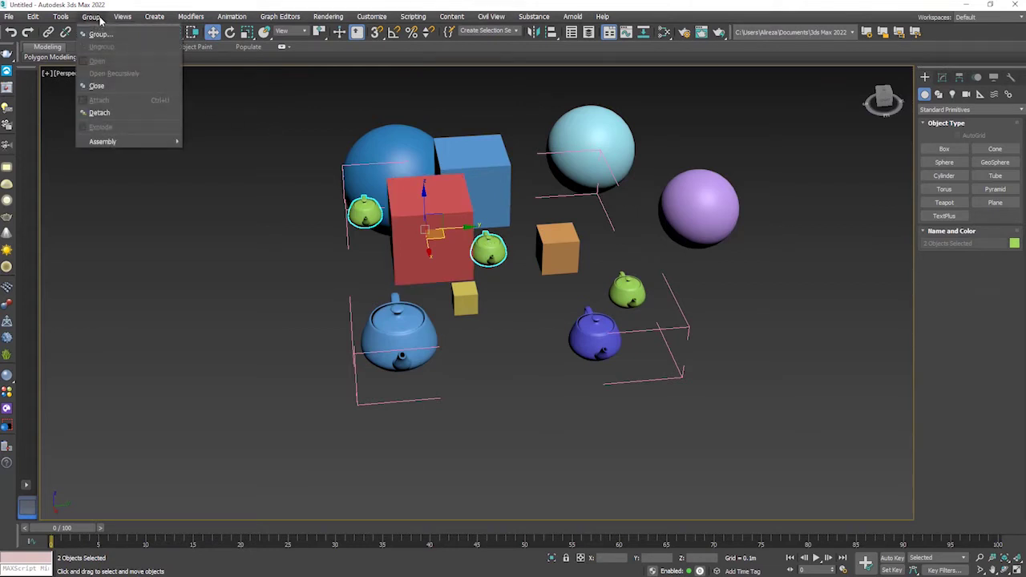
pyautogui.click(98, 113)
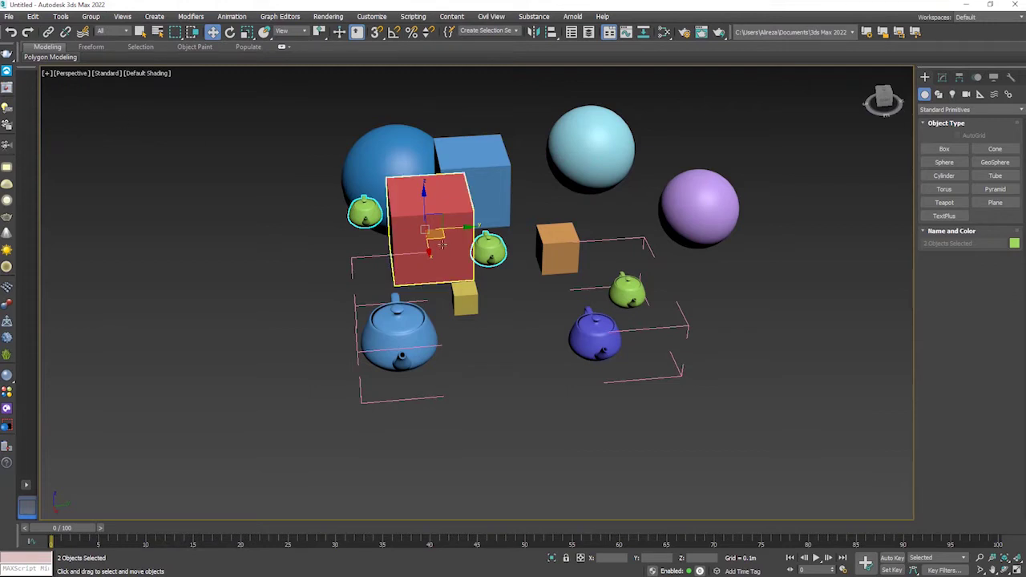
pyautogui.keyDown('alt'); pyautogui.moveTo(482, 261); pyautogui.dragTo(444, 232, button='middle'); pyautogui.keyUp('alt')
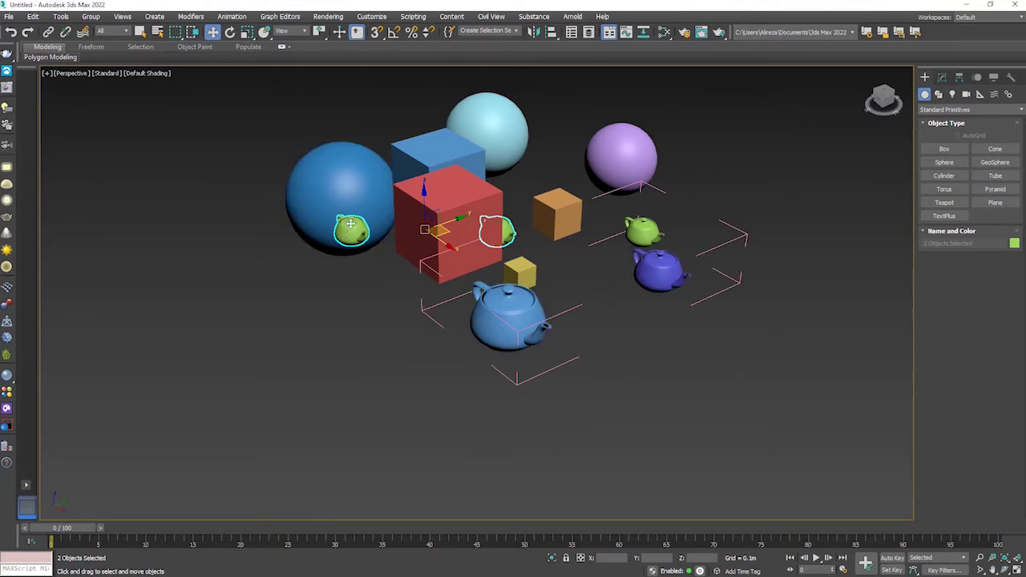
# Step: Attach the two selected green teapots to Group001 by picking its green teapot
pyautogui.click(91, 17)
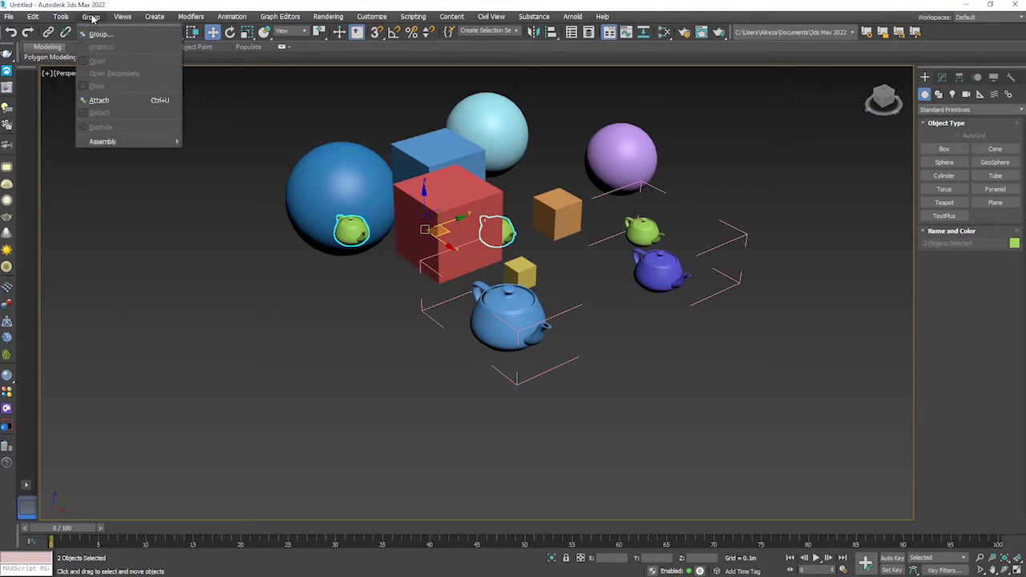
pyautogui.click(114, 104)
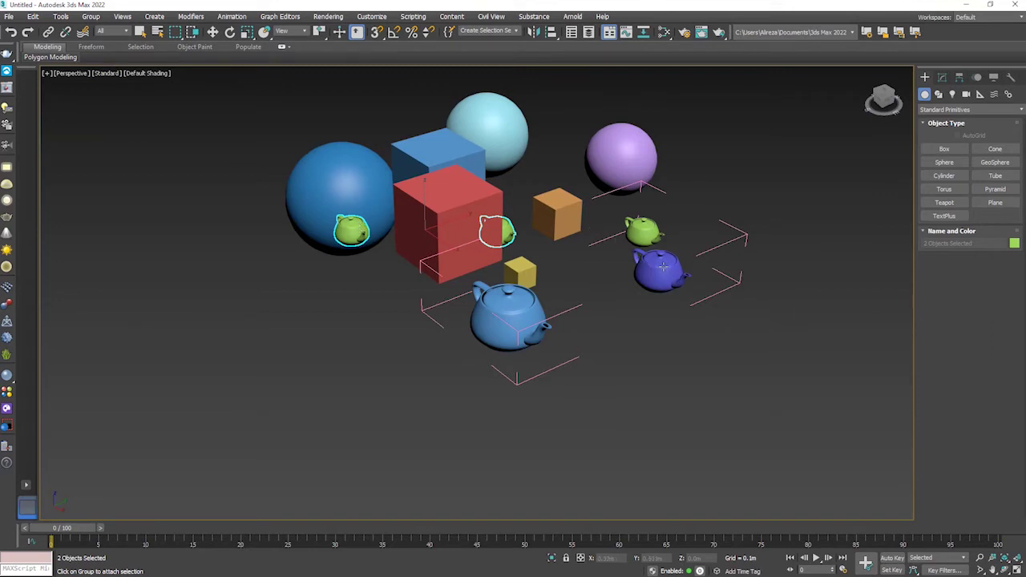
pyautogui.click(641, 230)
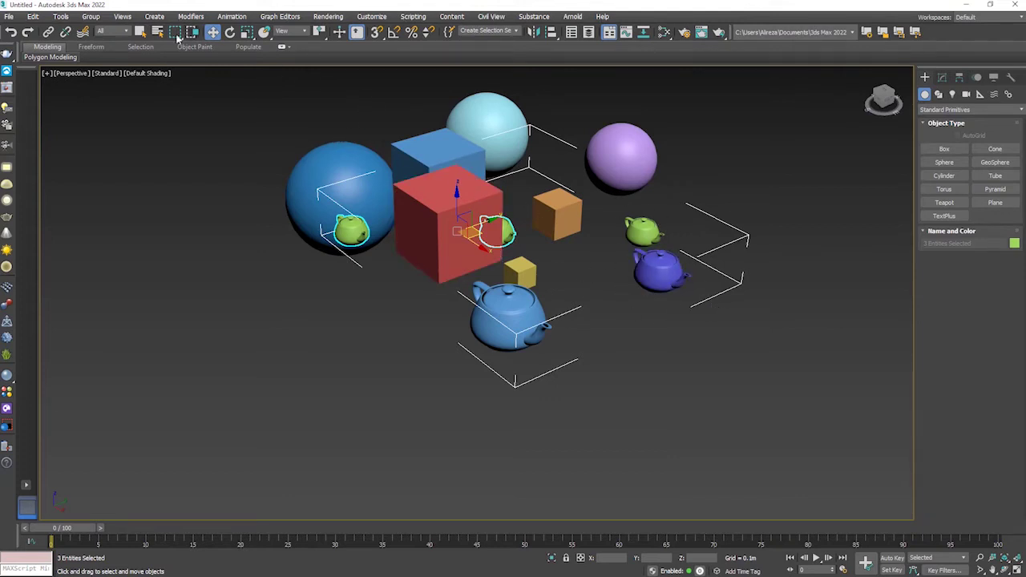
pyautogui.click(93, 17)
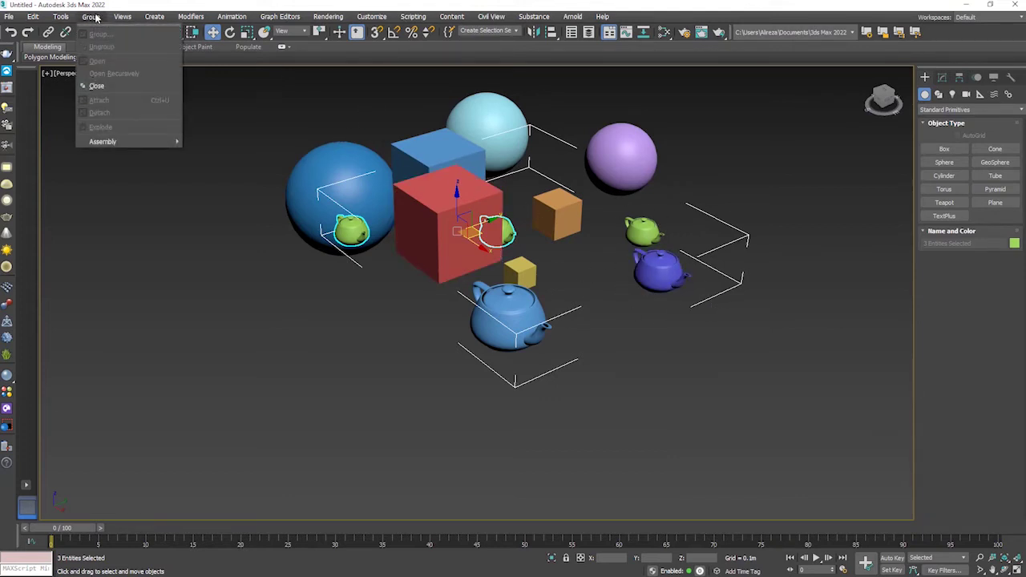
# Step: Close the open group, reselect Group001 and explode it into separate objects
pyautogui.click(103, 87)
pyautogui.click(673, 335)
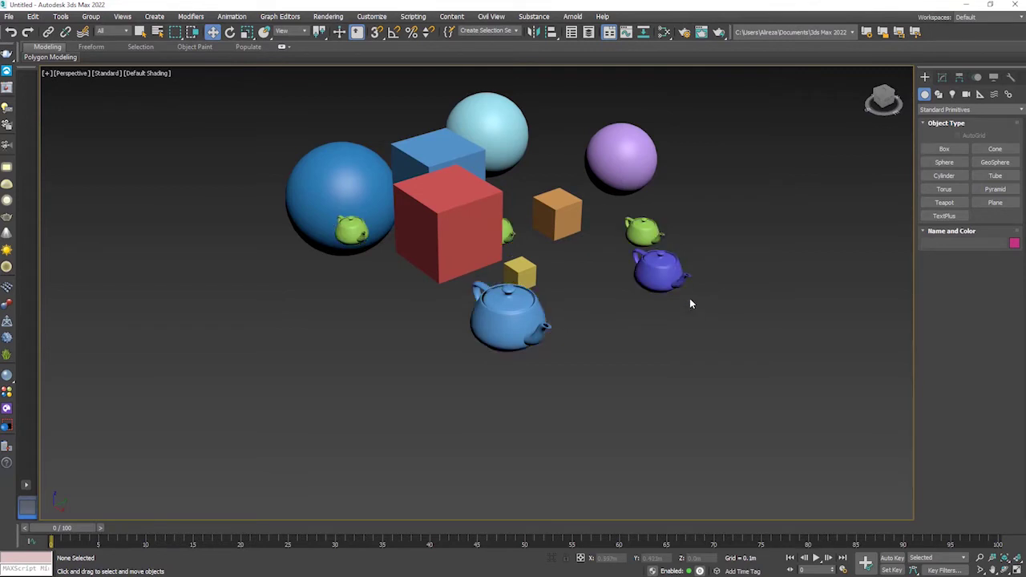
pyautogui.click(659, 270)
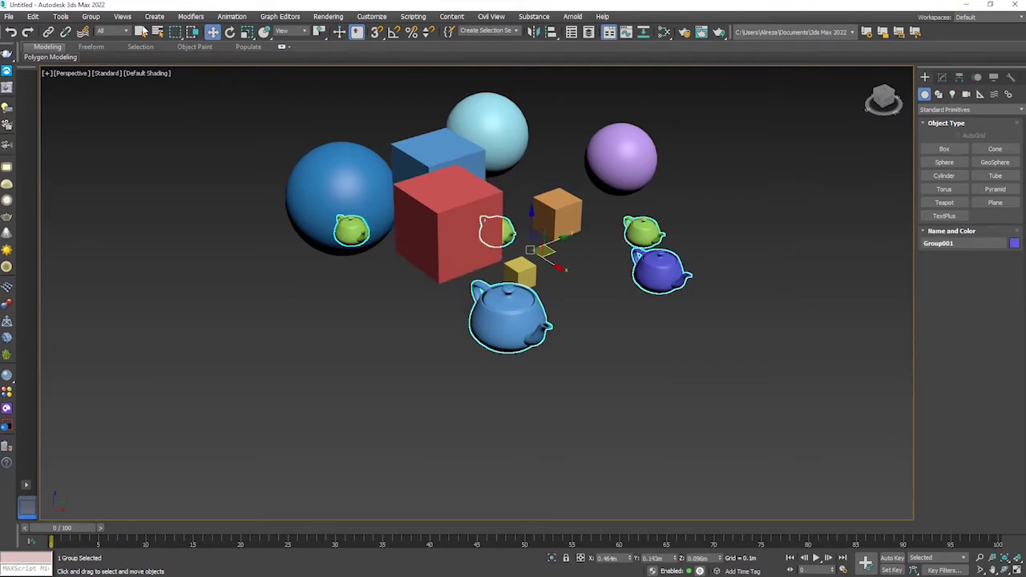
pyautogui.click(90, 16)
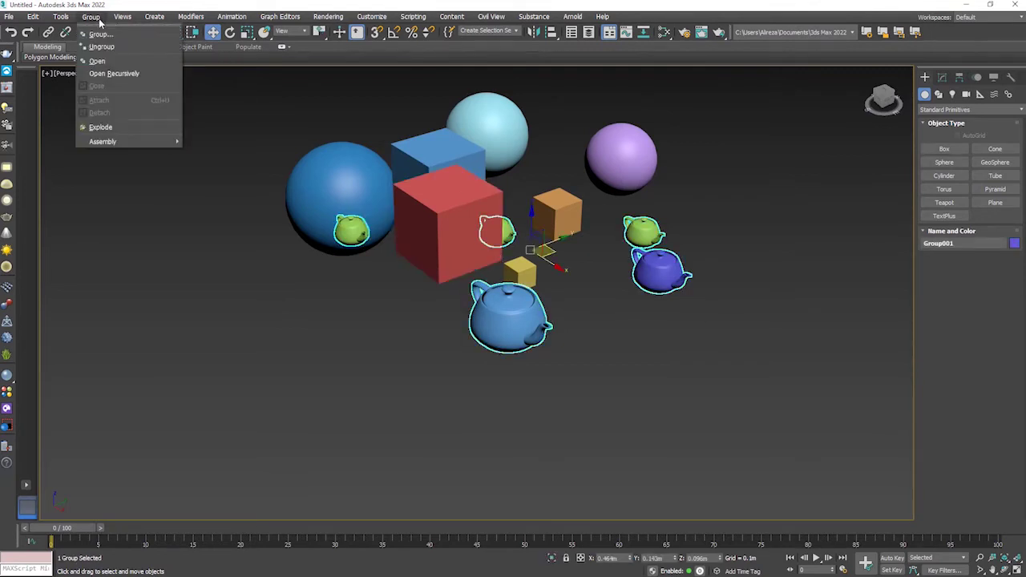
pyautogui.click(101, 128)
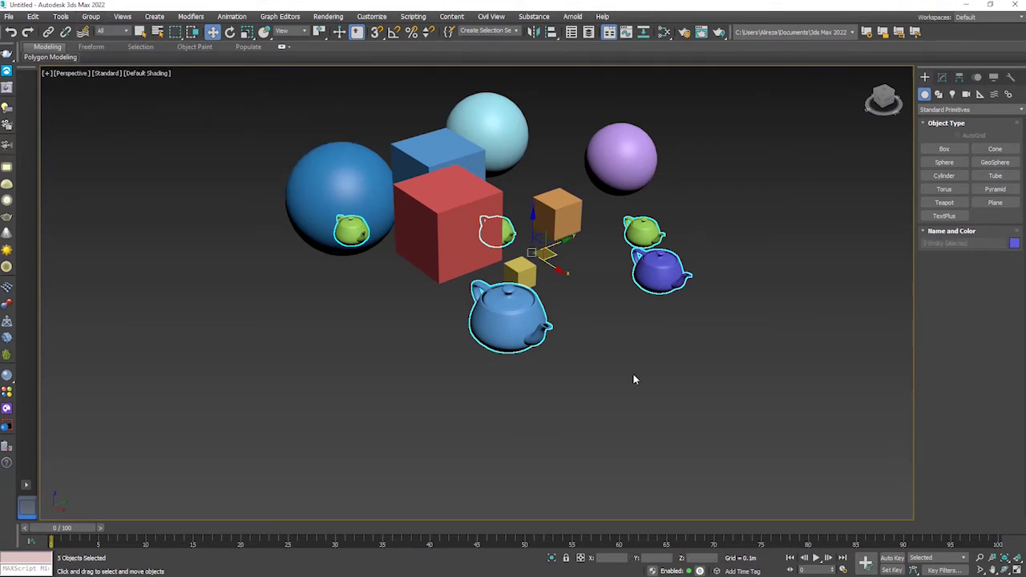
# Step: Check that the teapots and orange box now select individually, then clear the selection
pyautogui.click(508, 317)
pyautogui.click(681, 369)
pyautogui.moveTo(713, 240); pyautogui.dragTo(582, 333)
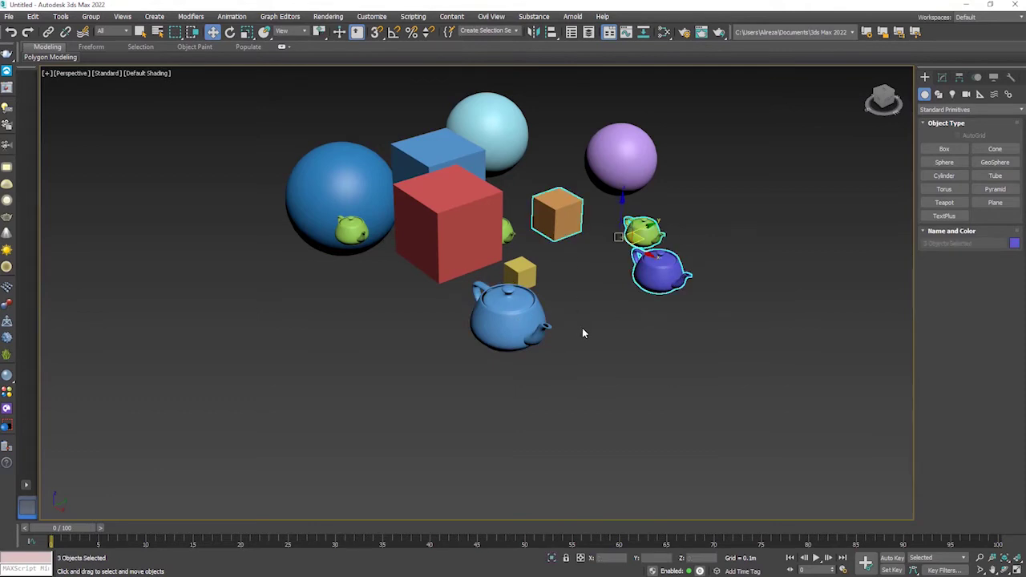
pyautogui.click(701, 264)
pyautogui.click(658, 272)
pyautogui.click(641, 312)
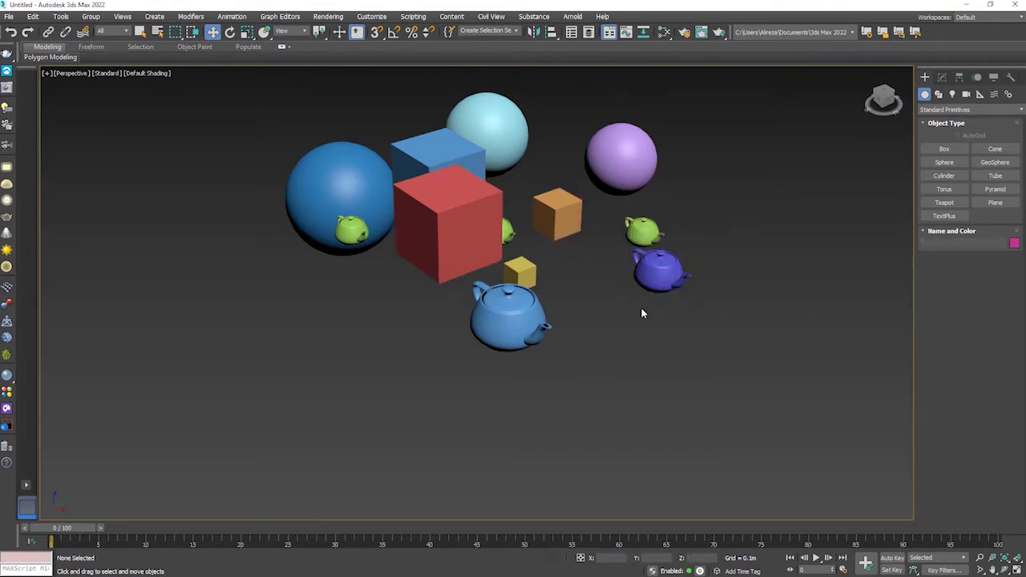
pyautogui.keyDown('alt'); pyautogui.moveTo(705, 283); pyautogui.dragTo(671, 283, button='middle'); pyautogui.keyUp('alt')
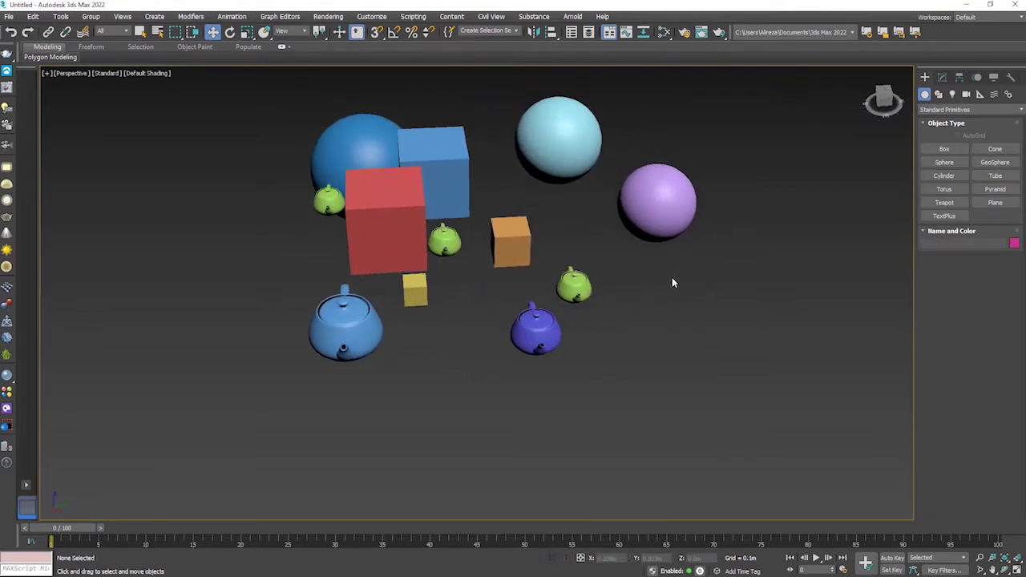
# Step: Isolate the purple sphere and clone it with 4 copies into a row of five
pyautogui.moveTo(750, 152); pyautogui.dragTo(632, 228)
pyautogui.press('z')
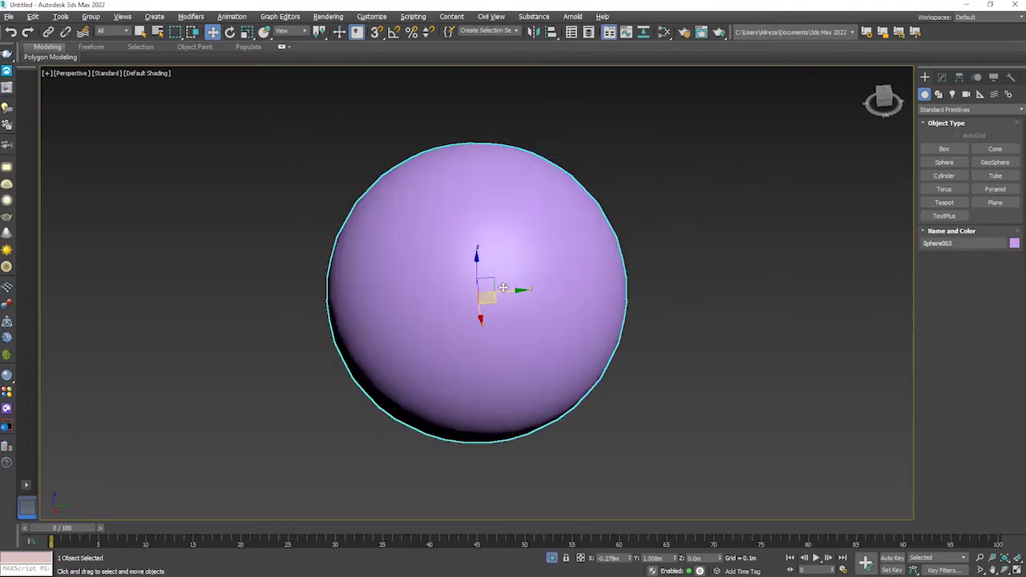
pyautogui.scroll(-10, 526, 311)
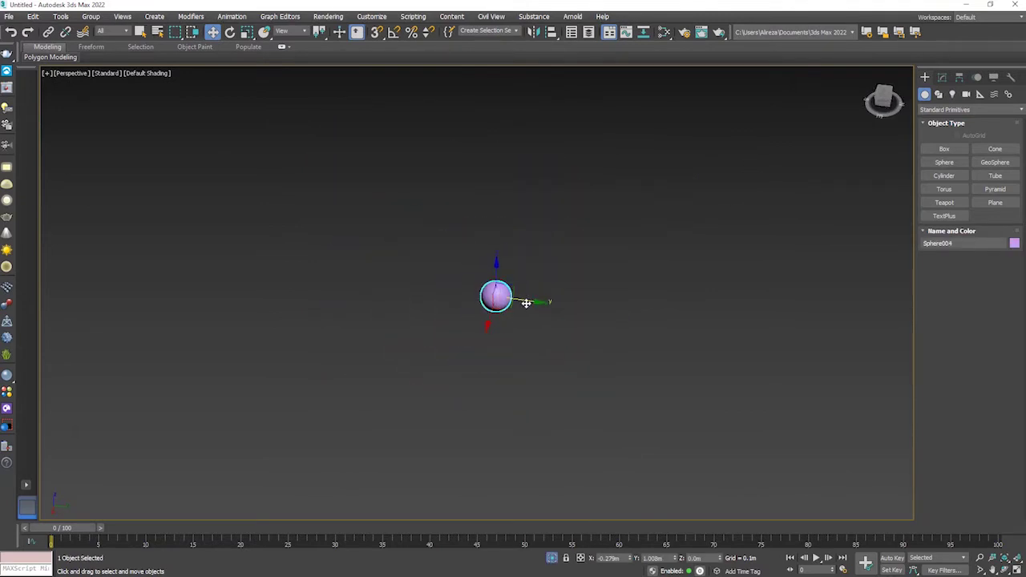
pyautogui.keyDown('shift'); pyautogui.moveTo(527, 299); pyautogui.dragTo(577, 319); pyautogui.keyUp('shift')
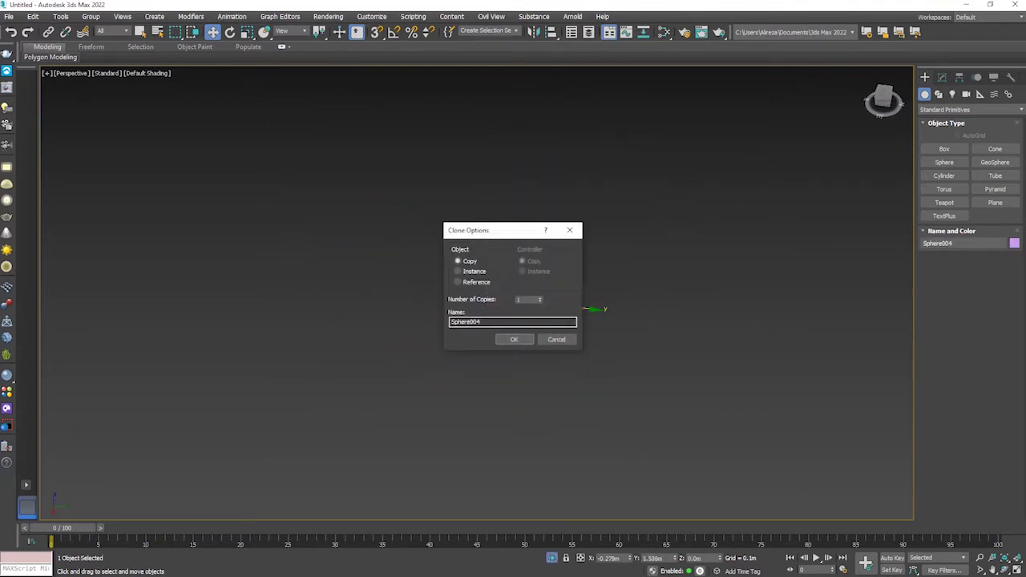
pyautogui.click(539, 297)
pyautogui.press('Return')
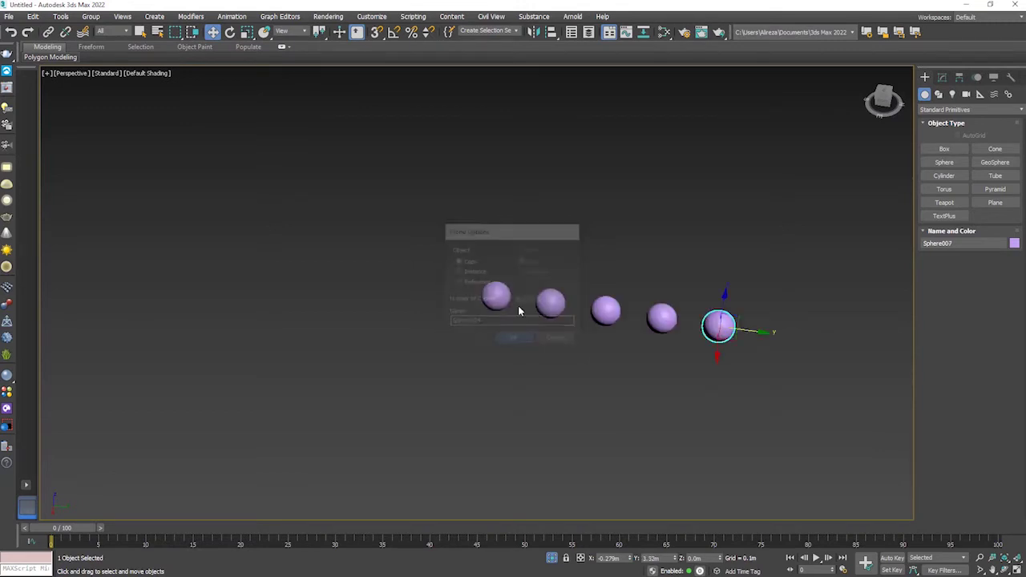
# Step: Clone the five-sphere row into a grid of four rows, twenty spheres in total
pyautogui.scroll(-3, 600, 297)
pyautogui.keyDown('alt'); pyautogui.moveTo(599, 297); pyautogui.dragTo(561, 337, button='middle'); pyautogui.keyUp('alt')
pyautogui.moveTo(724, 252); pyautogui.dragTo(488, 429)
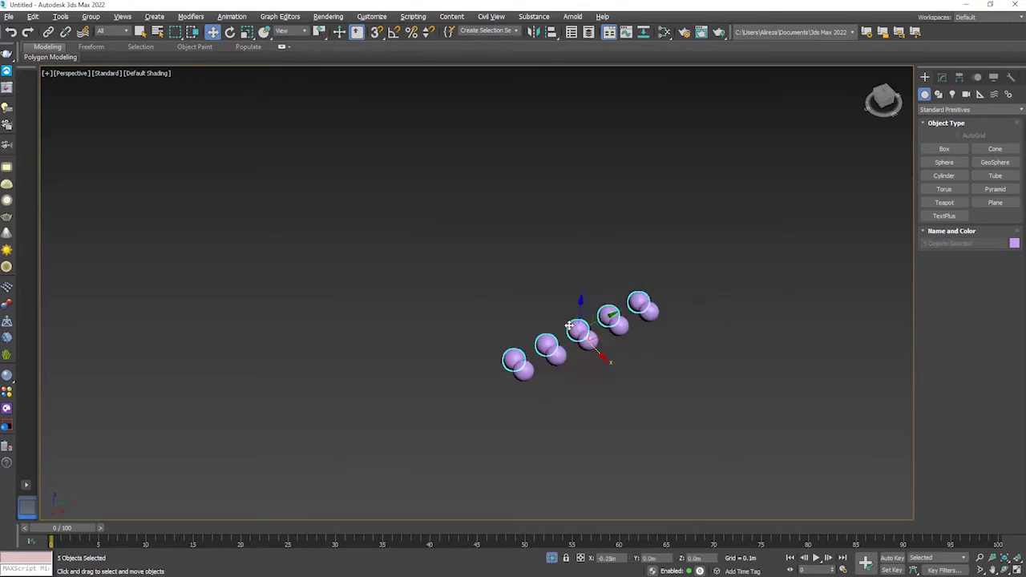
pyautogui.keyDown('shift'); pyautogui.moveTo(599, 348); pyautogui.dragTo(567, 319); pyautogui.keyUp('shift')
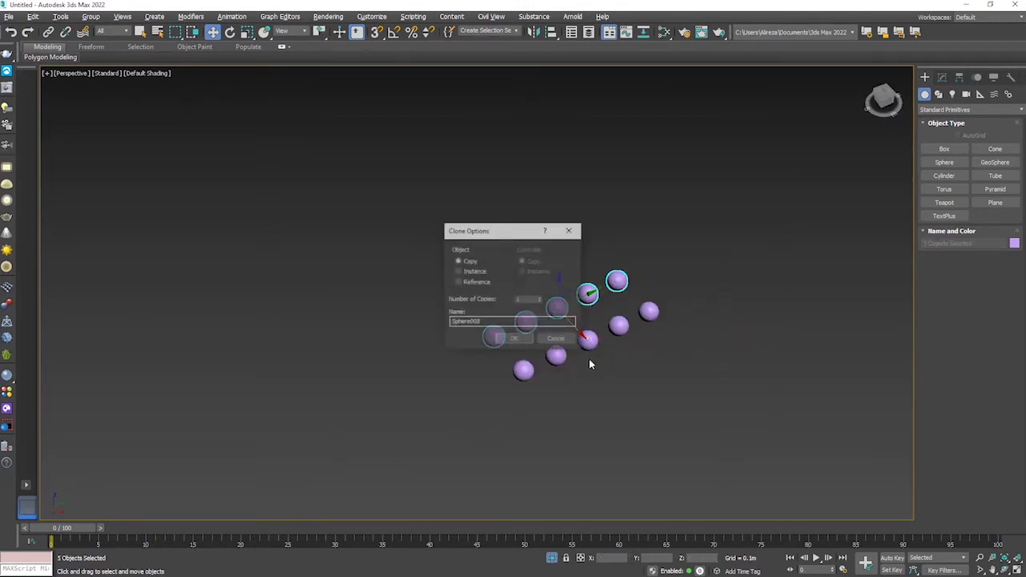
pyautogui.click(540, 298)
pyautogui.press('Return')
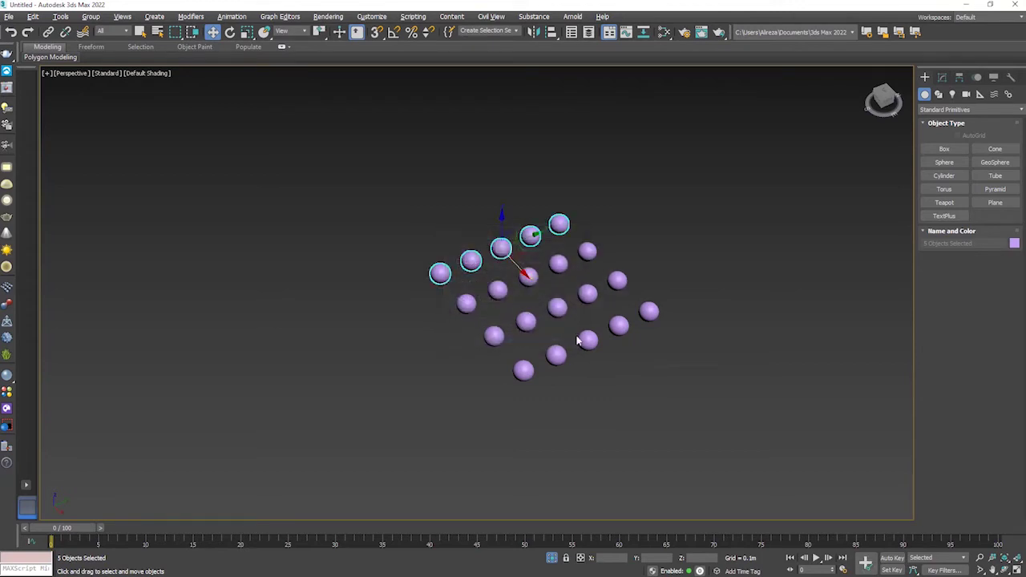
pyautogui.moveTo(577, 340)
pyautogui.keyDown('alt'); pyautogui.mouseDown(button='middle')
pyautogui.moveTo(705, 321)
pyautogui.moveTo(722, 294)
pyautogui.mouseUp(button='middle'); pyautogui.keyUp('alt')
pyautogui.click(708, 319)
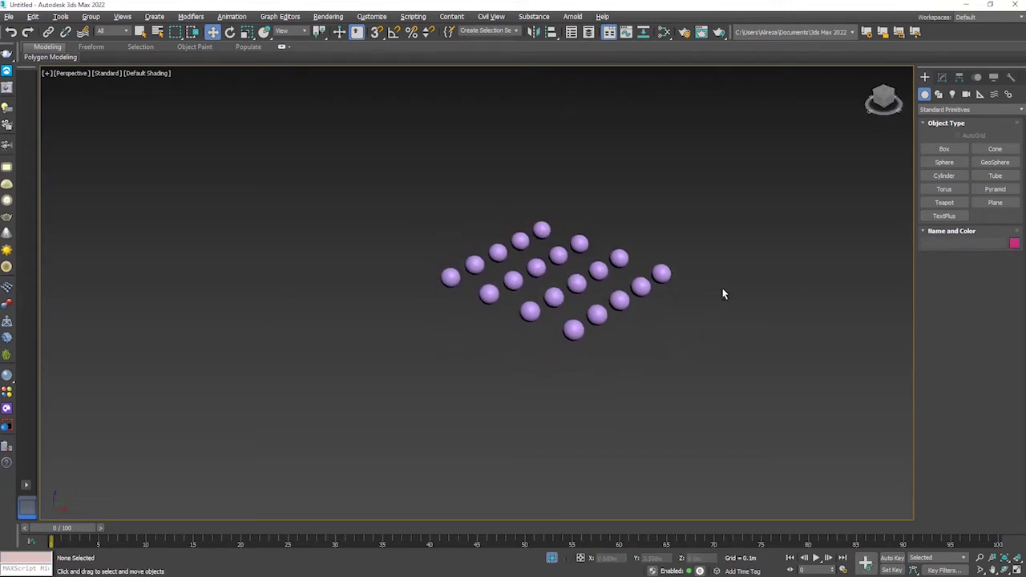
# Step: Group the nine spheres on the grid's right side as Group001
pyautogui.moveTo(601, 345); pyautogui.dragTo(580, 356)
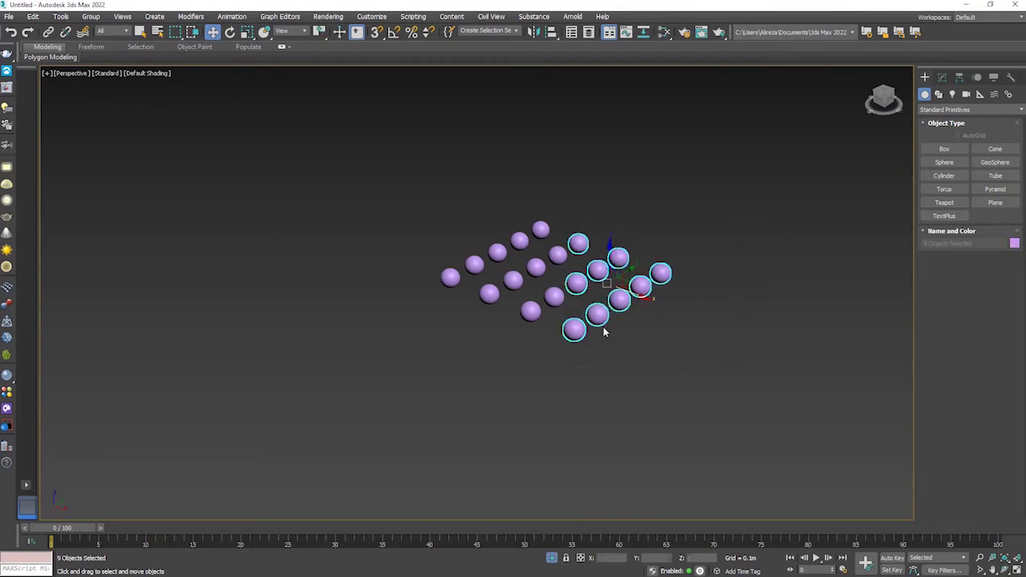
pyautogui.click(91, 16)
pyautogui.click(104, 32)
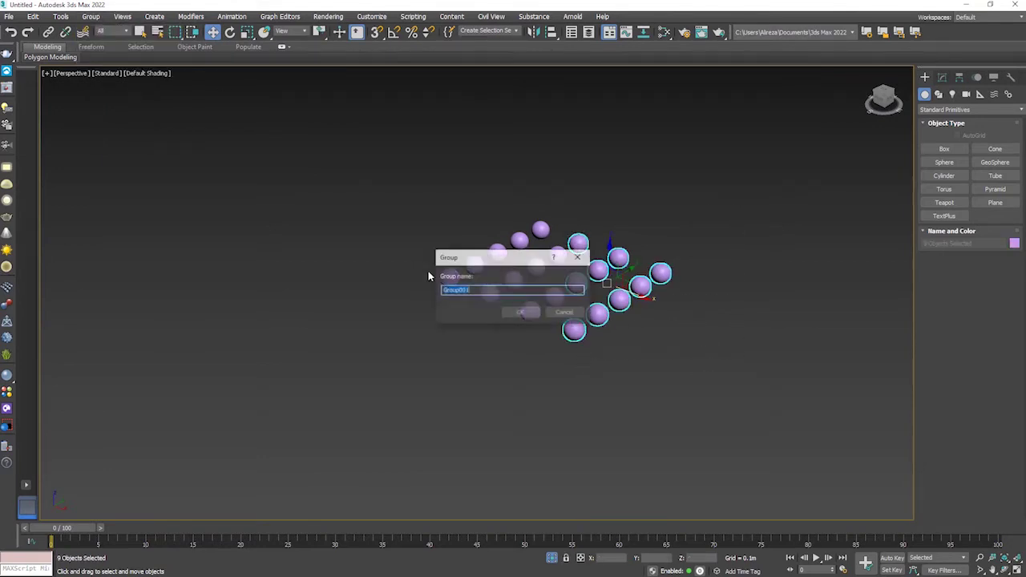
pyautogui.click(522, 312)
pyautogui.click(636, 470)
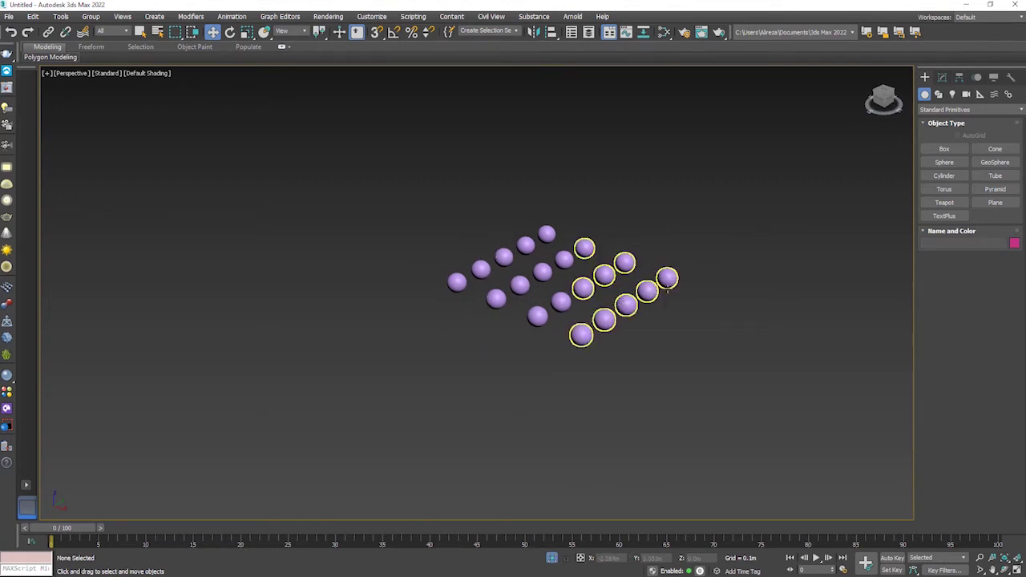
# Step: Group Group001 with three left spheres as Group002, then reselect Group002
pyautogui.click(666, 287)
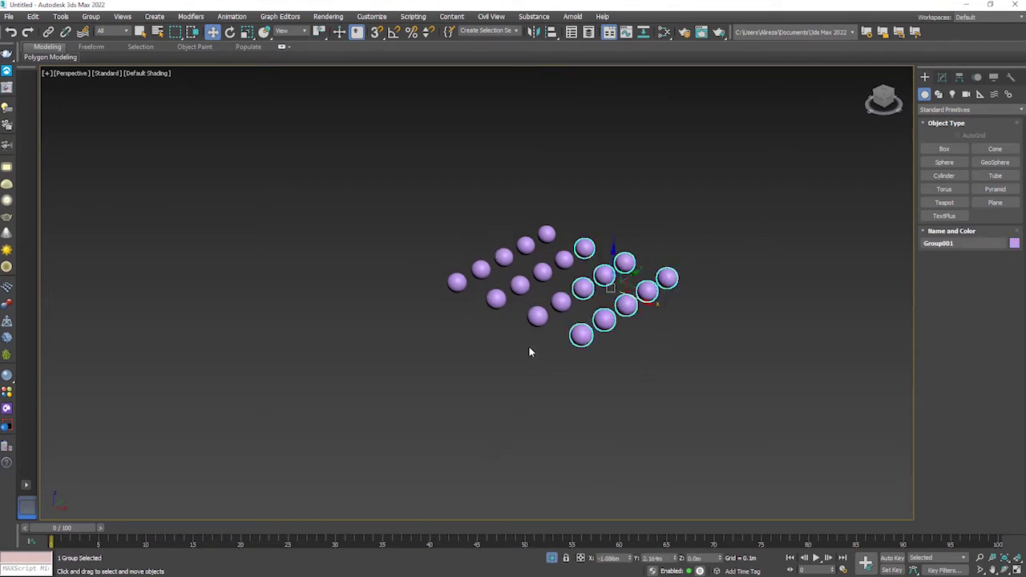
pyautogui.keyDown('ctrl'); pyautogui.moveTo(495, 231); pyautogui.dragTo(416, 380); pyautogui.keyUp('ctrl')
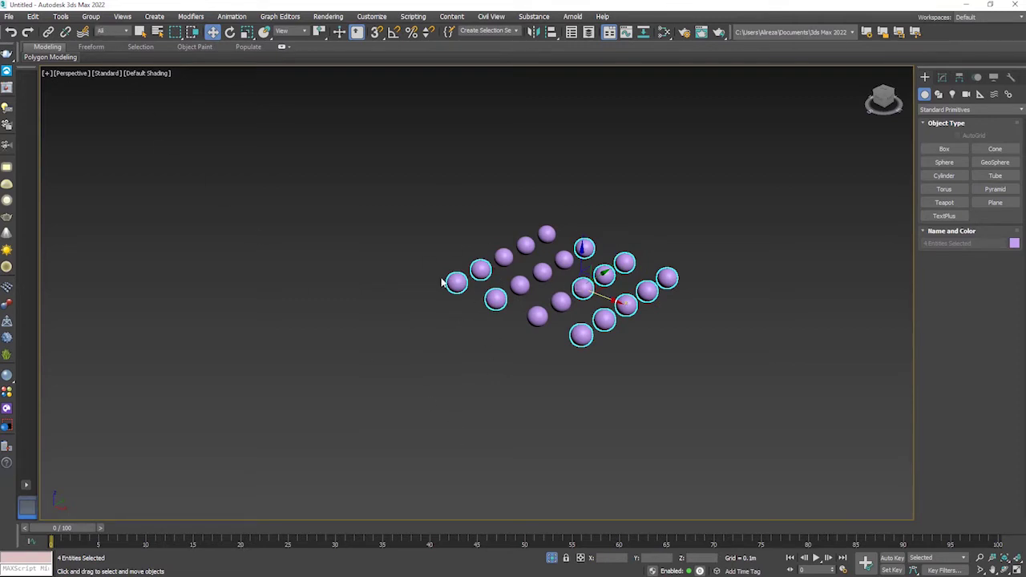
pyautogui.click(102, 19)
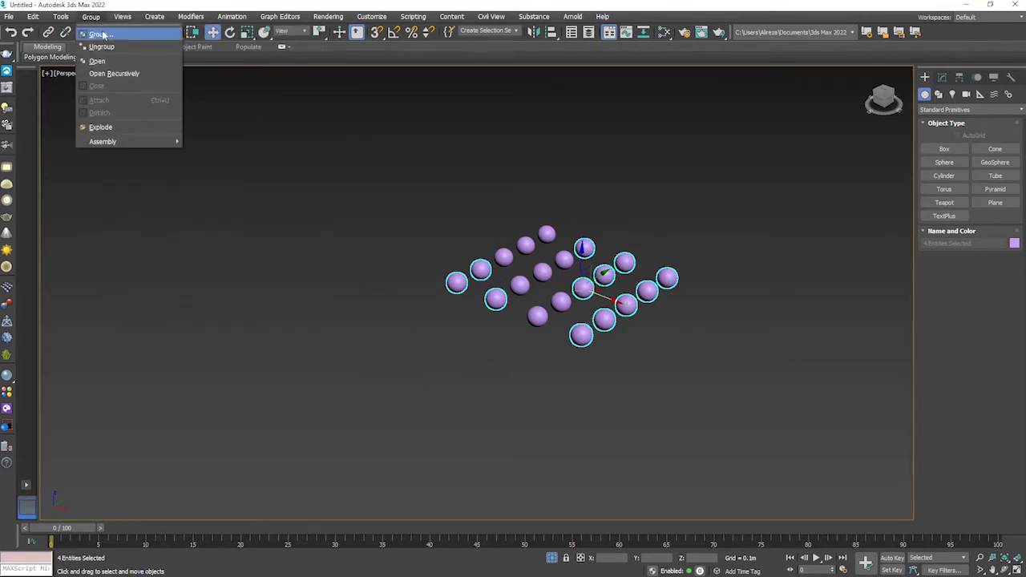
pyautogui.click(100, 33)
pyautogui.click(533, 314)
pyautogui.click(645, 322)
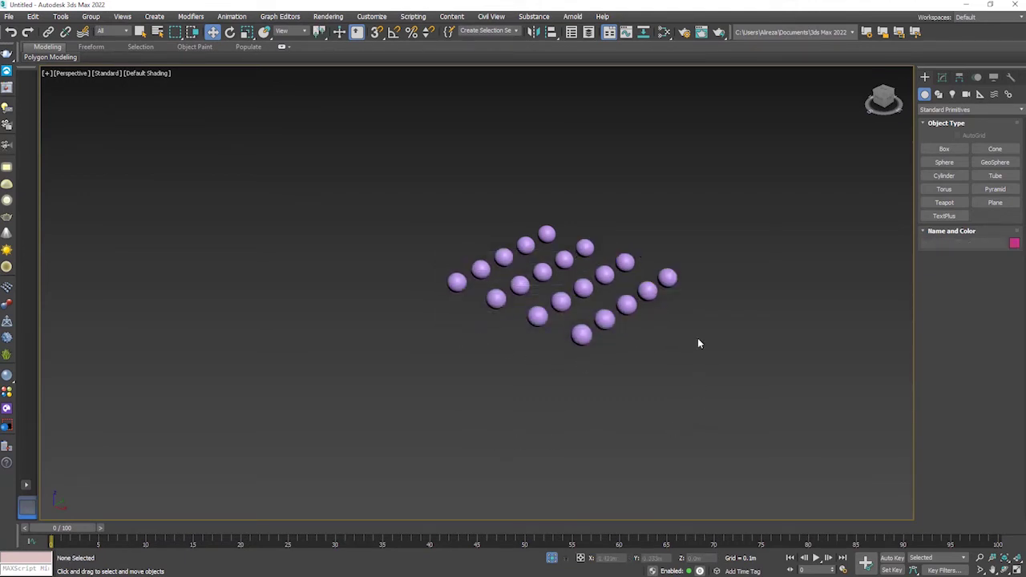
pyautogui.click(667, 275)
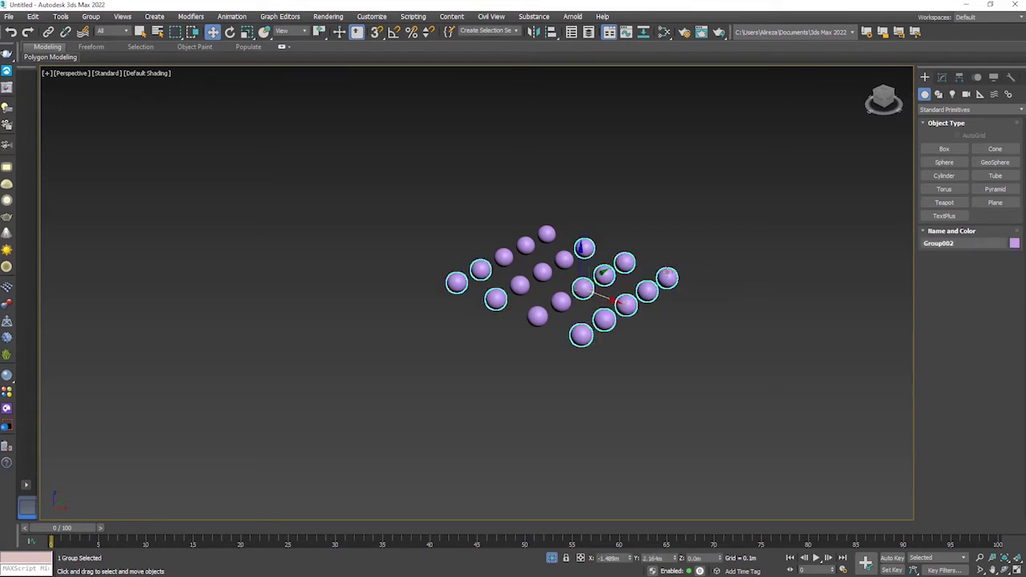
pyautogui.click(91, 16)
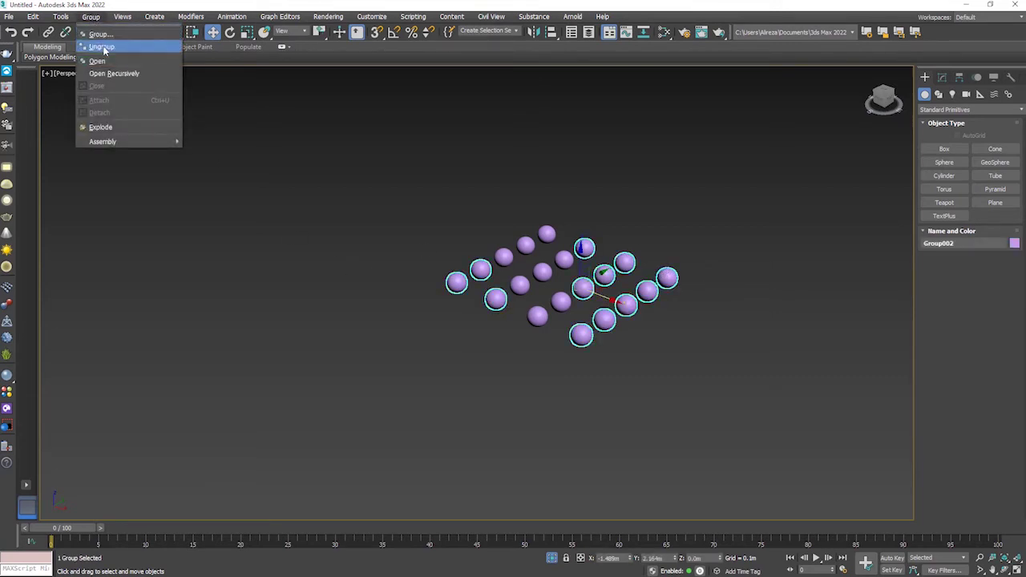
# Step: Ungroup Group002 and select the nine-sphere Group001 on the right
pyautogui.click(101, 46)
pyautogui.click(481, 343)
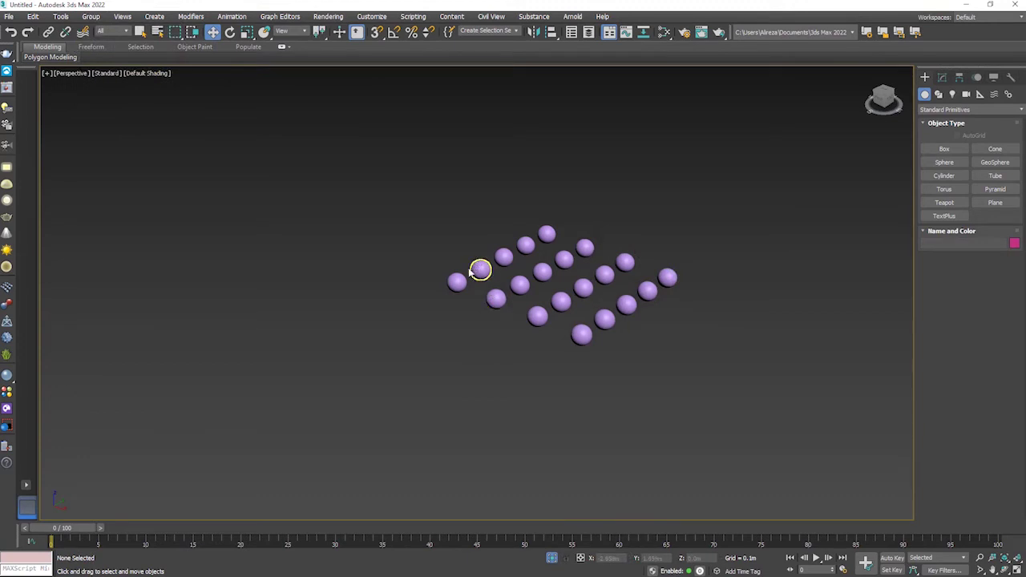
pyautogui.click(641, 285)
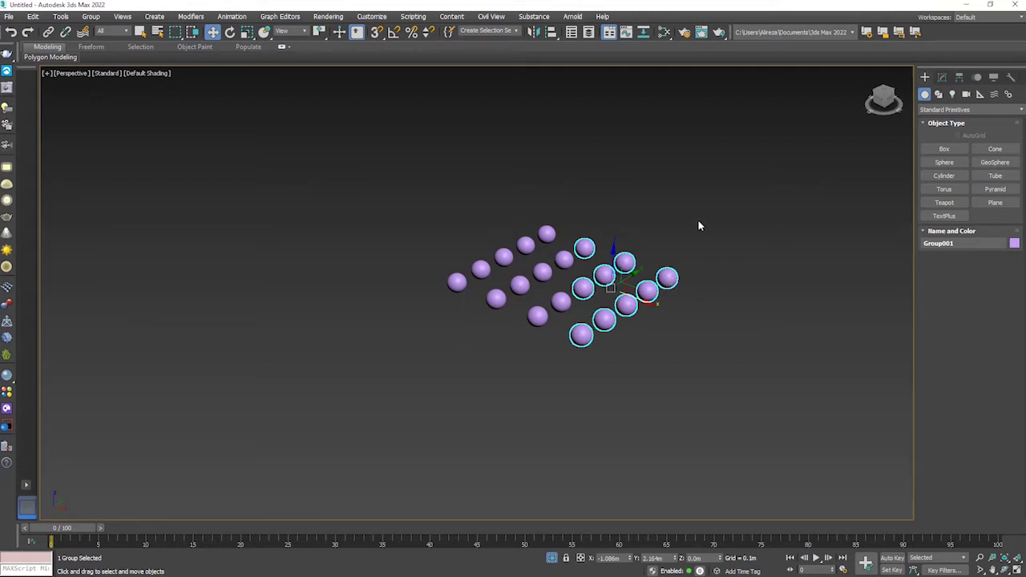
# Step: Add eight more spheres to the selection one by one, then deselect everything
pyautogui.keyDown('ctrl'); pyautogui.click(560, 300); pyautogui.keyUp('ctrl')
pyautogui.keyDown('ctrl'); pyautogui.click(563, 259); pyautogui.keyUp('ctrl')
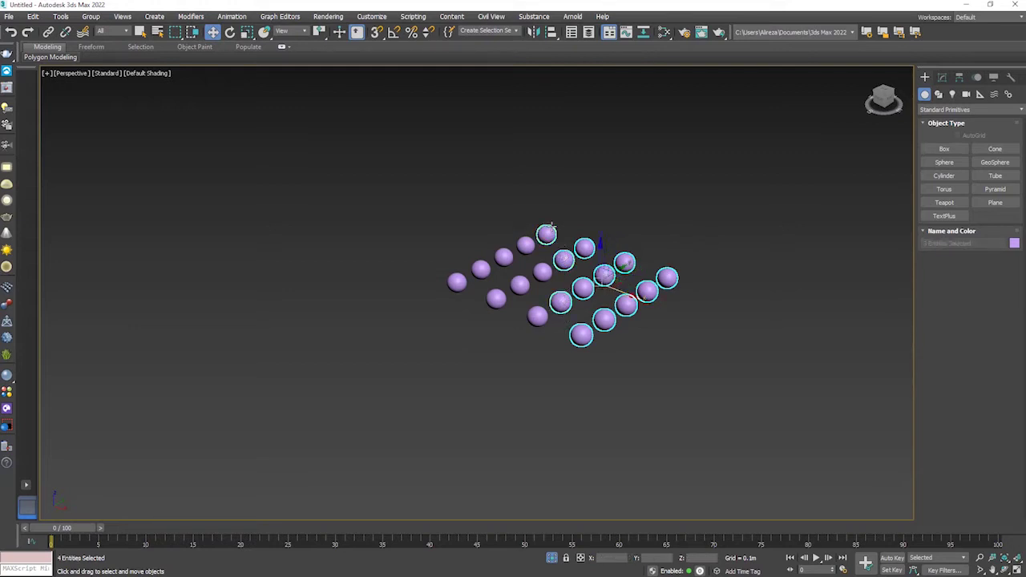
pyautogui.keyDown('ctrl'); pyautogui.click(545, 234); pyautogui.keyUp('ctrl')
pyautogui.keyDown('ctrl'); pyautogui.click(541, 273); pyautogui.keyUp('ctrl')
pyautogui.keyDown('ctrl'); pyautogui.click(525, 244); pyautogui.keyUp('ctrl')
pyautogui.keyDown('ctrl'); pyautogui.click(503, 256); pyautogui.keyUp('ctrl')
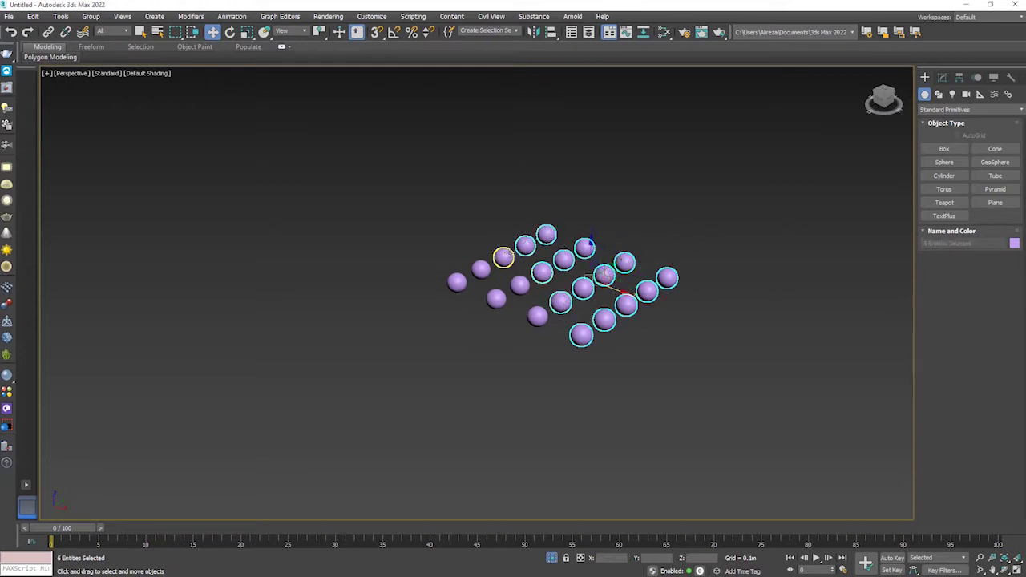
pyautogui.keyDown('ctrl'); pyautogui.click(520, 285); pyautogui.keyUp('ctrl')
pyautogui.keyDown('ctrl'); pyautogui.click(537, 316); pyautogui.keyUp('ctrl')
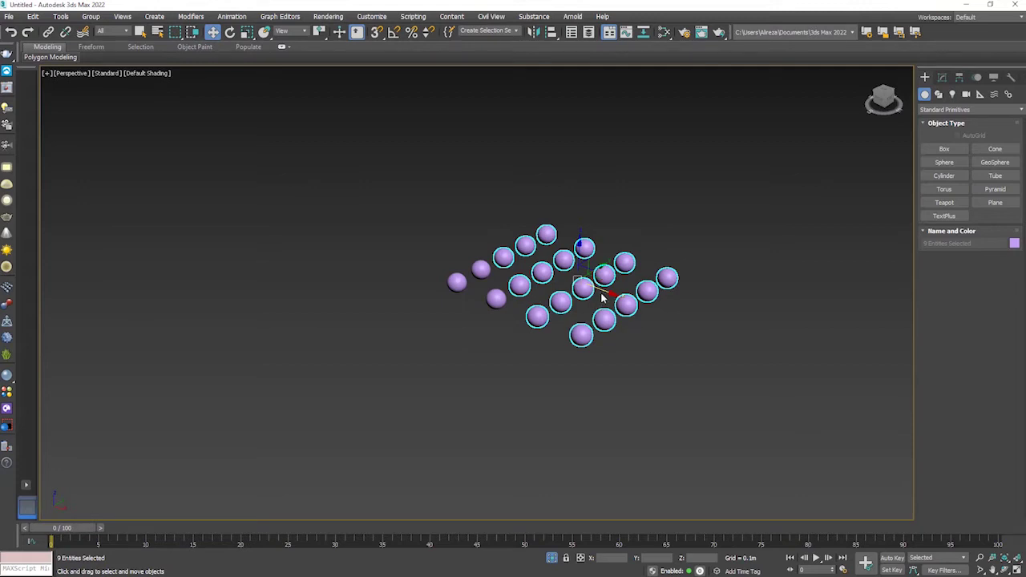
pyautogui.click(703, 268)
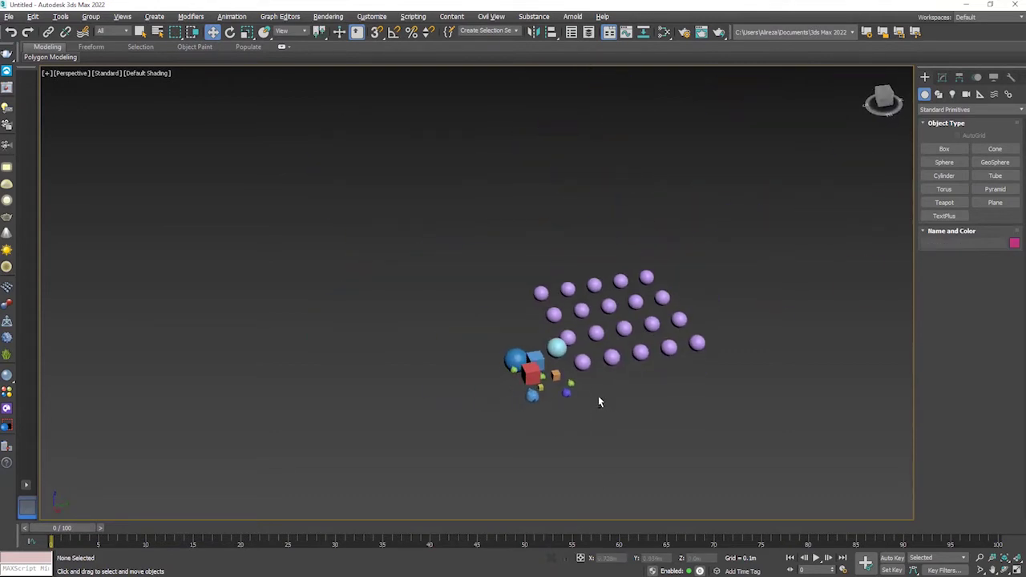
# Step: Zoom out and box-select the sphere grid, cyan sphere and two small teapots
pyautogui.click(545, 383)
pyautogui.scroll(-3, 545, 383)
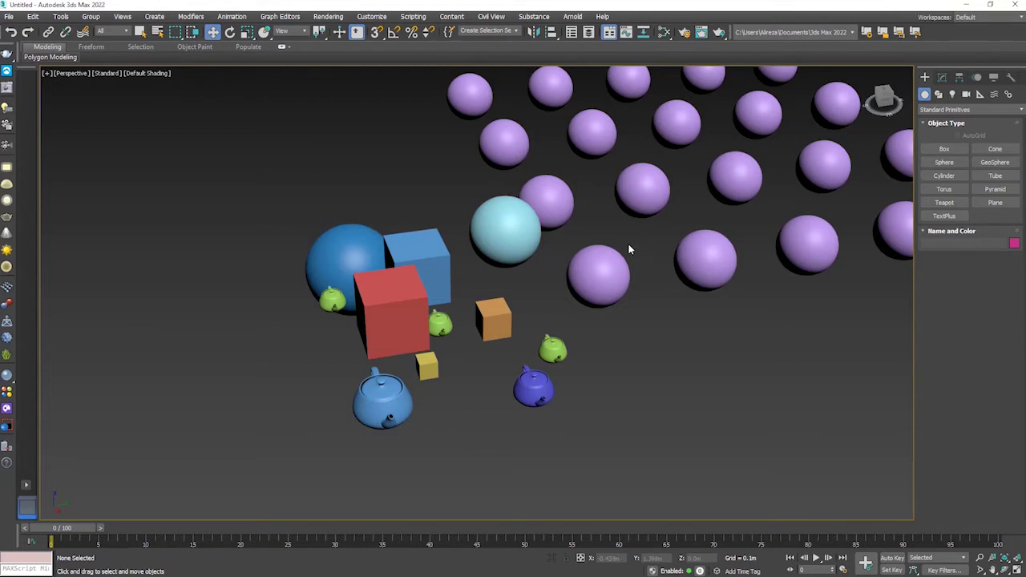
pyautogui.scroll(-3, 628, 249)
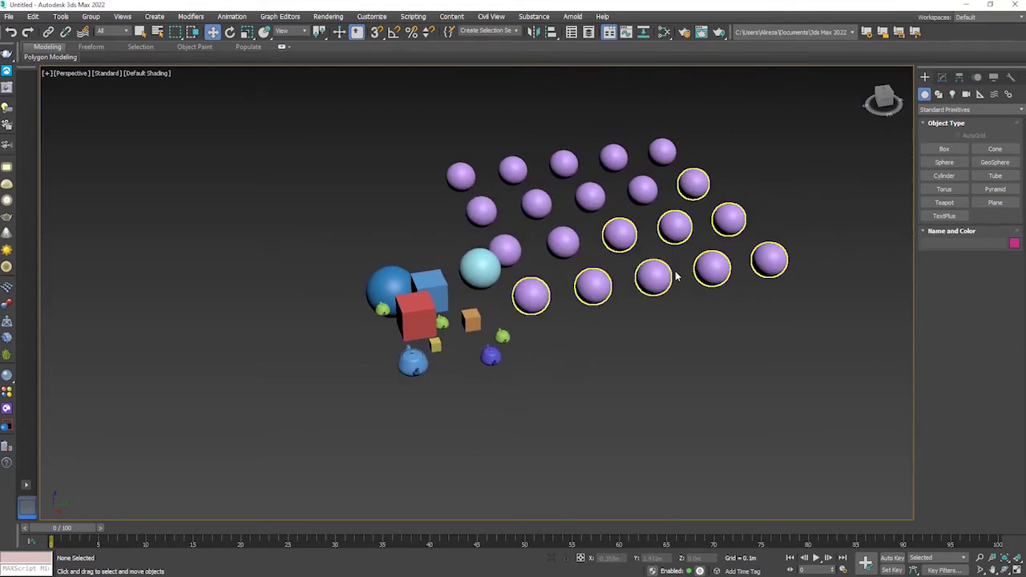
pyautogui.moveTo(794, 108)
pyautogui.mouseDown()
pyautogui.moveTo(532, 359)
pyautogui.moveTo(489, 371)
pyautogui.mouseUp()
# Step: Delete the selected objects, then isolate the remaining purple sphere
pyautogui.press('Delete')
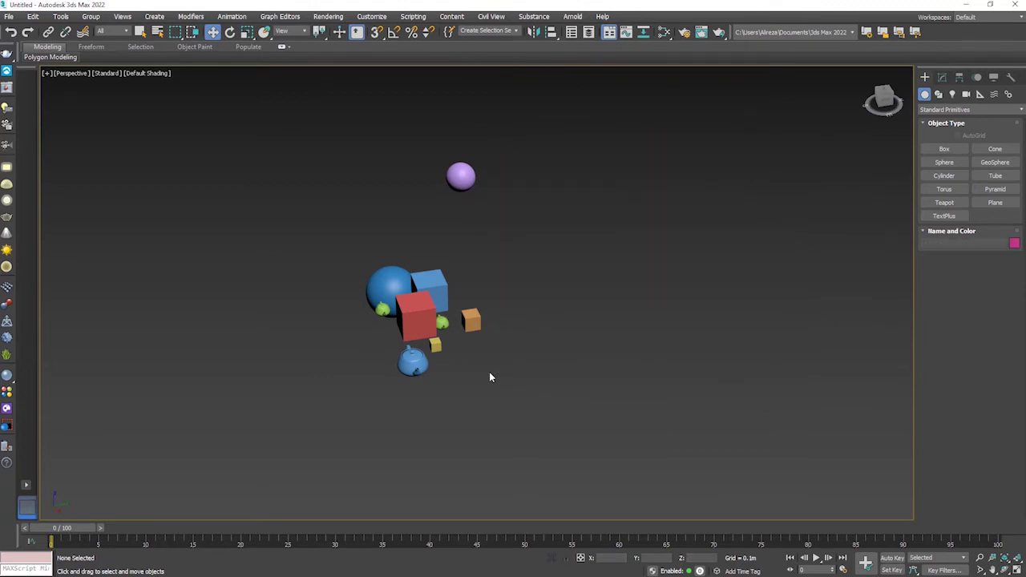
pyautogui.click(461, 178)
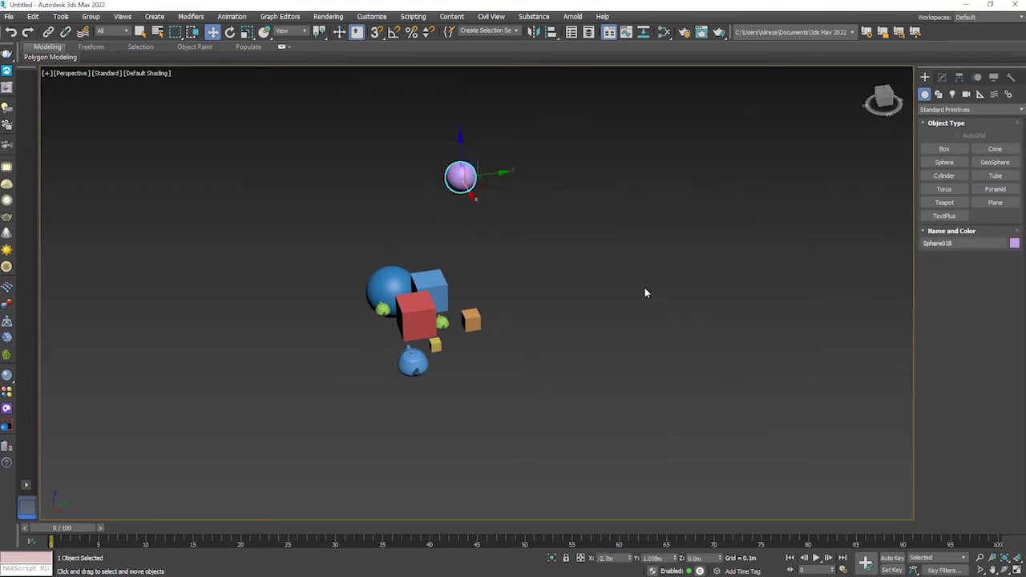
pyautogui.hotkey('alt', 'q')
pyautogui.scroll(-5, 624, 242)
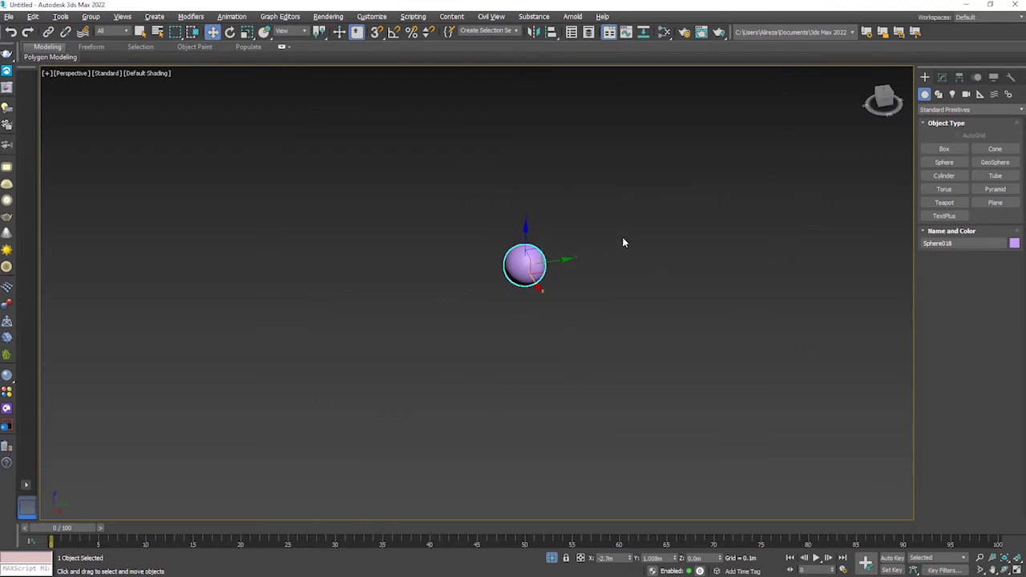
pyautogui.click(593, 242)
pyautogui.moveTo(568, 242); pyautogui.dragTo(556, 254, button='middle')
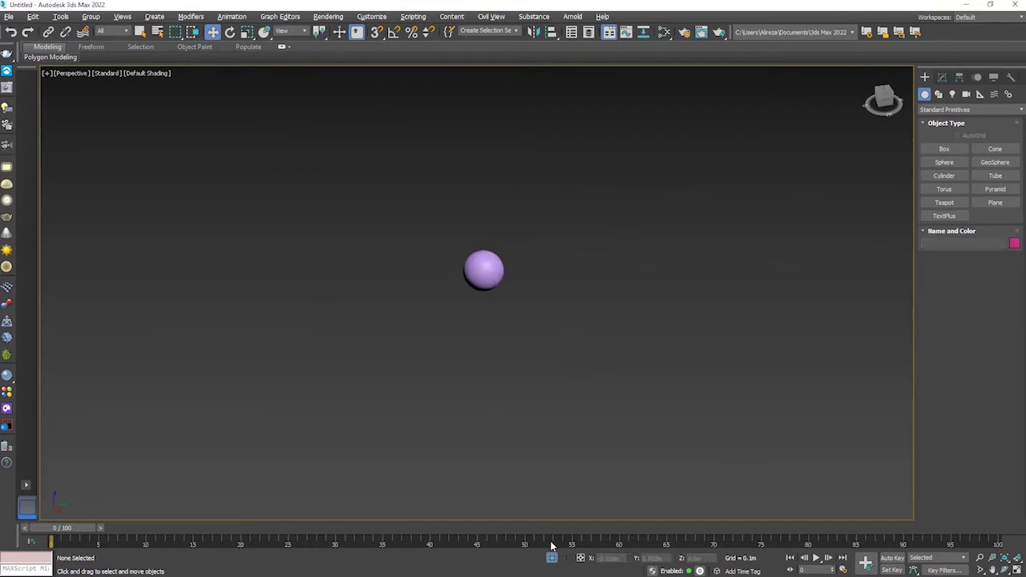
# Step: Show all objects again and move the purple sphere down beside the boxes
pyautogui.click(552, 564)
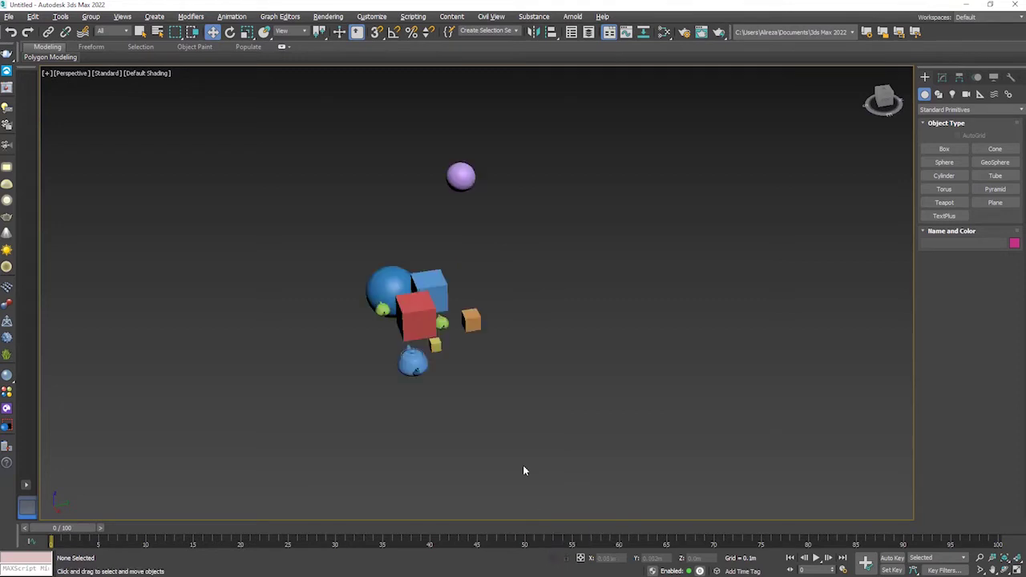
pyautogui.click(461, 177)
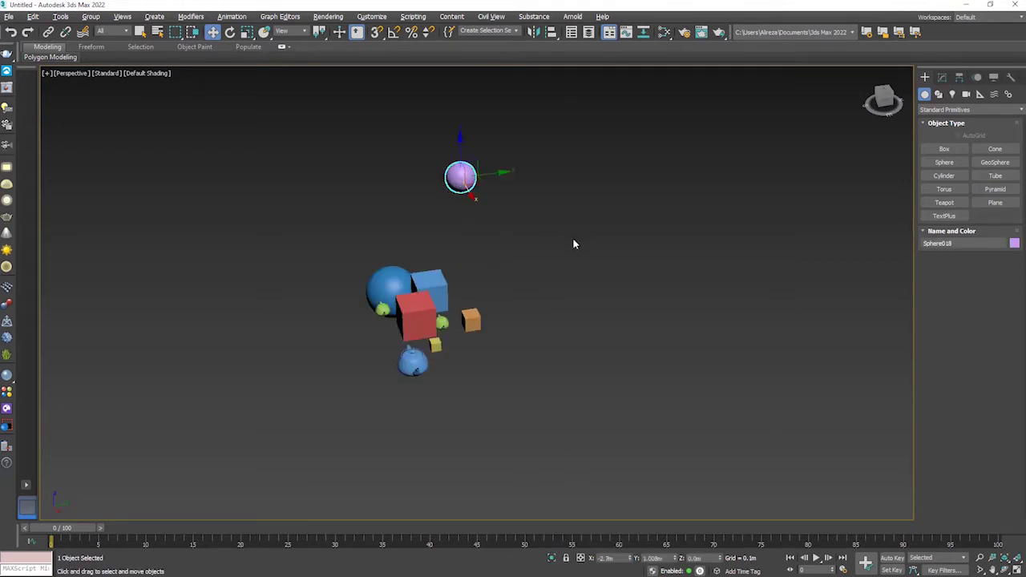
pyautogui.moveTo(468, 191)
pyautogui.mouseDown()
pyautogui.moveTo(535, 353)
pyautogui.moveTo(485, 346)
pyautogui.mouseUp()
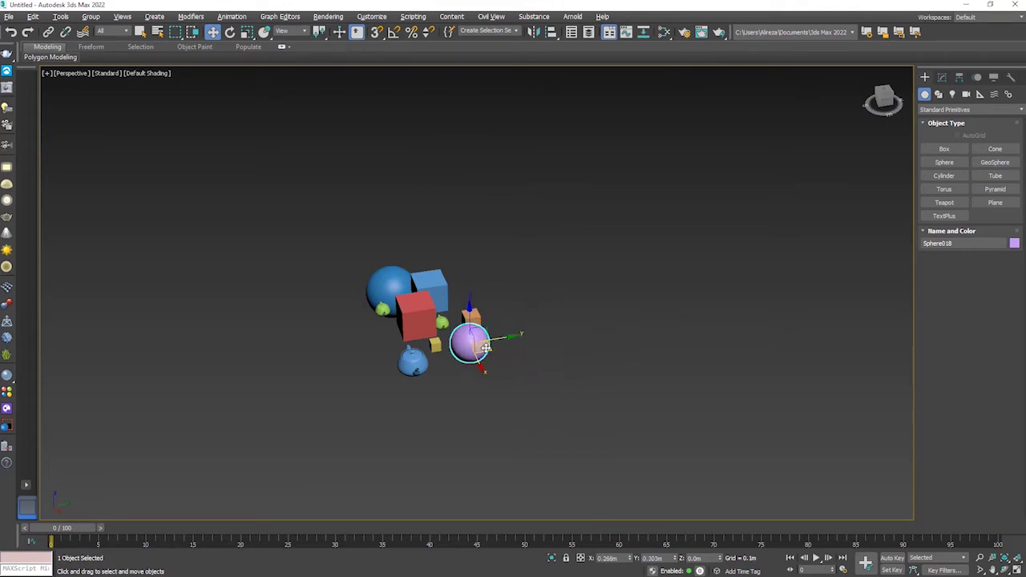
pyautogui.keyDown('alt'); pyautogui.moveTo(515, 348); pyautogui.dragTo(548, 344, button='middle'); pyautogui.keyUp('alt')
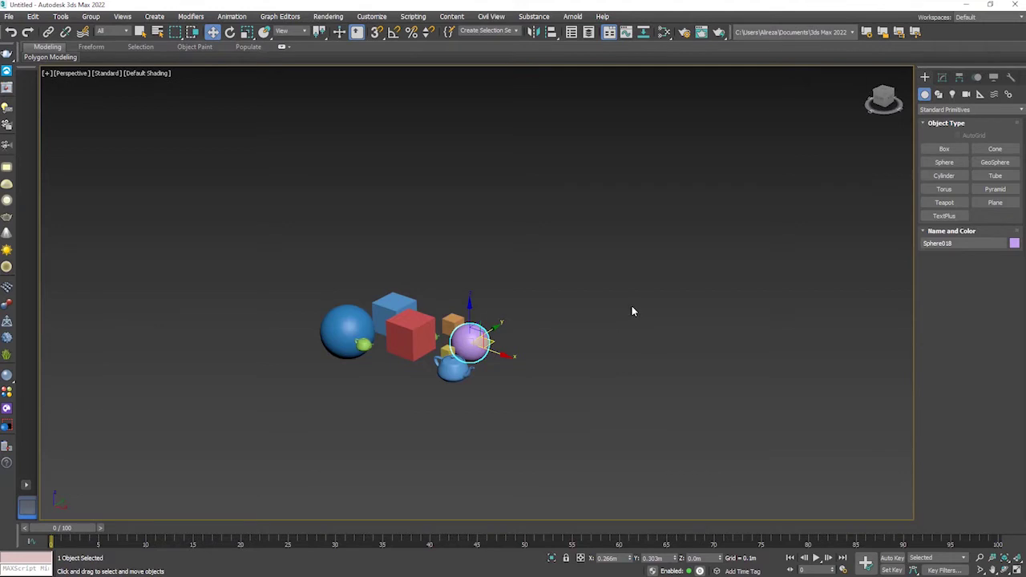
# Step: Isolate the purple sphere and clone it into a row of four spheres
pyautogui.hotkey('alt', 'q')
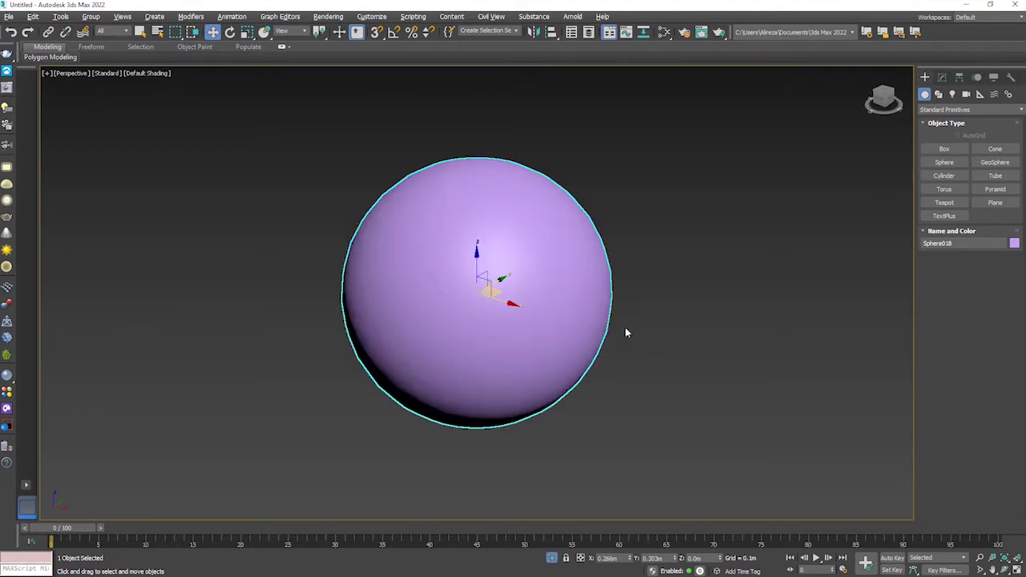
pyautogui.keyDown('alt'); pyautogui.moveTo(626, 332); pyautogui.dragTo(600, 337, button='middle'); pyautogui.keyUp('alt')
pyautogui.press('Delete')
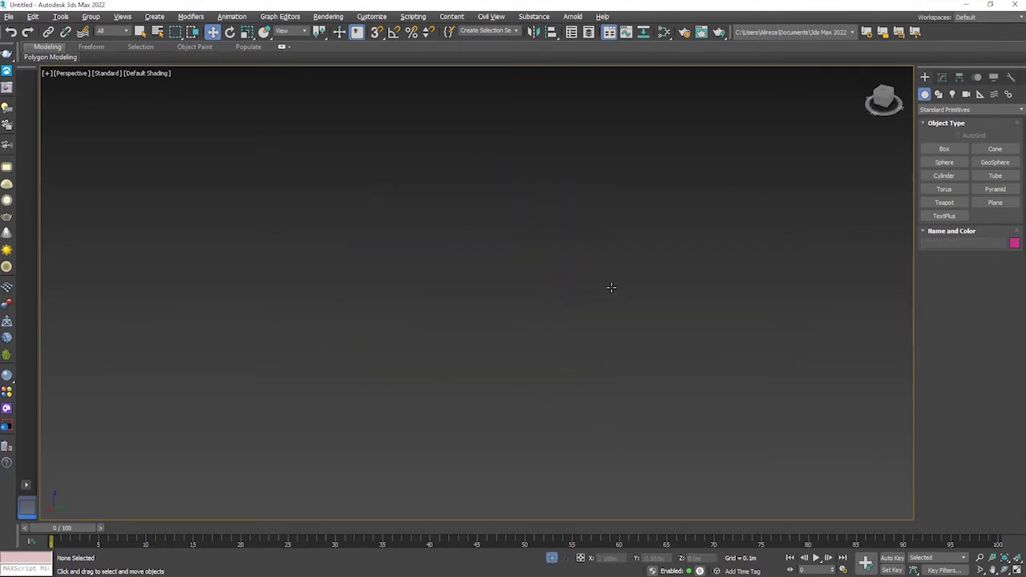
pyautogui.hotkey('ctrl', 'z')
pyautogui.moveTo(575, 294)
pyautogui.mouseDown(button='middle')
pyautogui.moveTo(653, 289)
pyautogui.moveTo(537, 284)
pyautogui.mouseUp(button='middle')
pyautogui.click(553, 284)
pyautogui.scroll(-3, 485, 299)
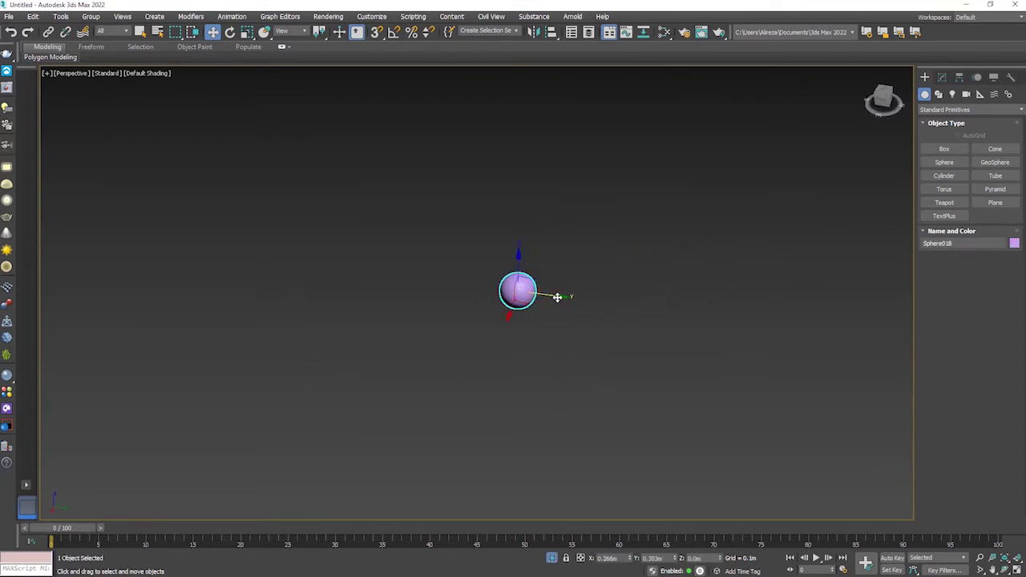
pyautogui.keyDown('shift'); pyautogui.moveTo(557, 298); pyautogui.dragTo(455, 284); pyautogui.keyUp('shift')
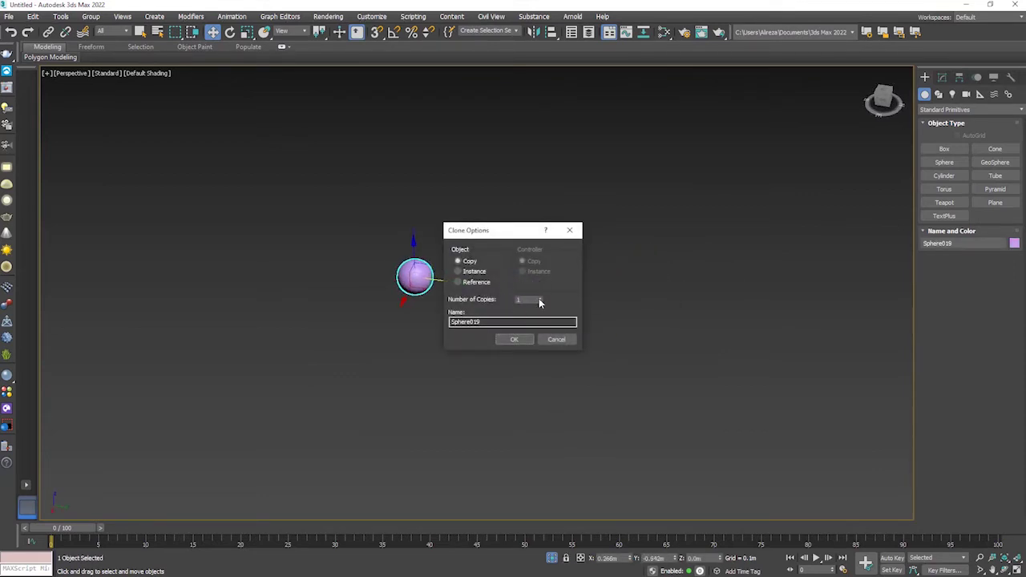
pyautogui.click(517, 339)
# Step: Clone the row of four spheres into a second row, then end isolation to show all objects
pyautogui.hotkey('ctrl', 'a')
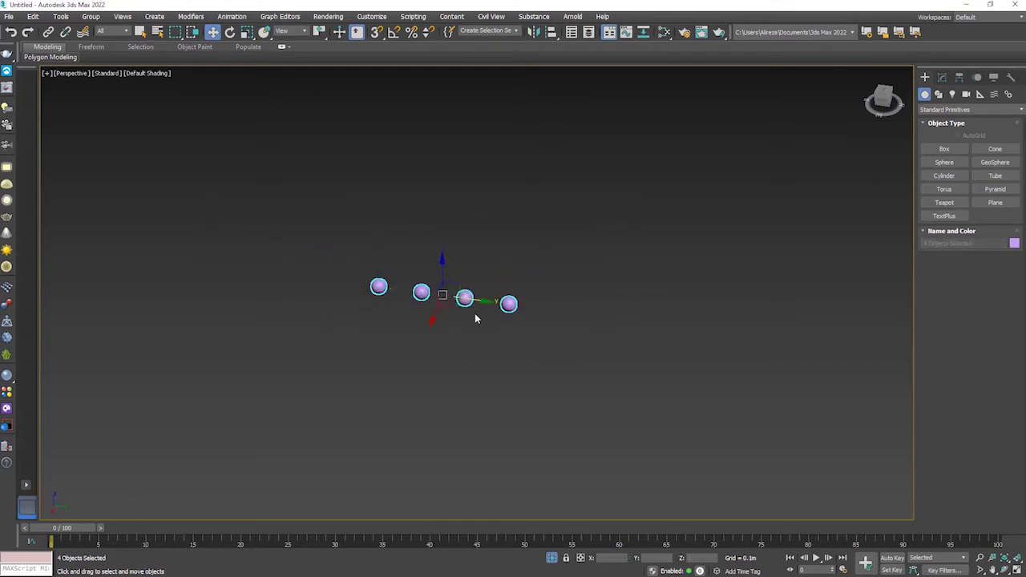
pyautogui.hotkey('ctrl', 'd')
pyautogui.hotkey('ctrl', 'a')
pyautogui.keyDown('shift'); pyautogui.moveTo(450, 308); pyautogui.dragTo(411, 376); pyautogui.keyUp('shift')
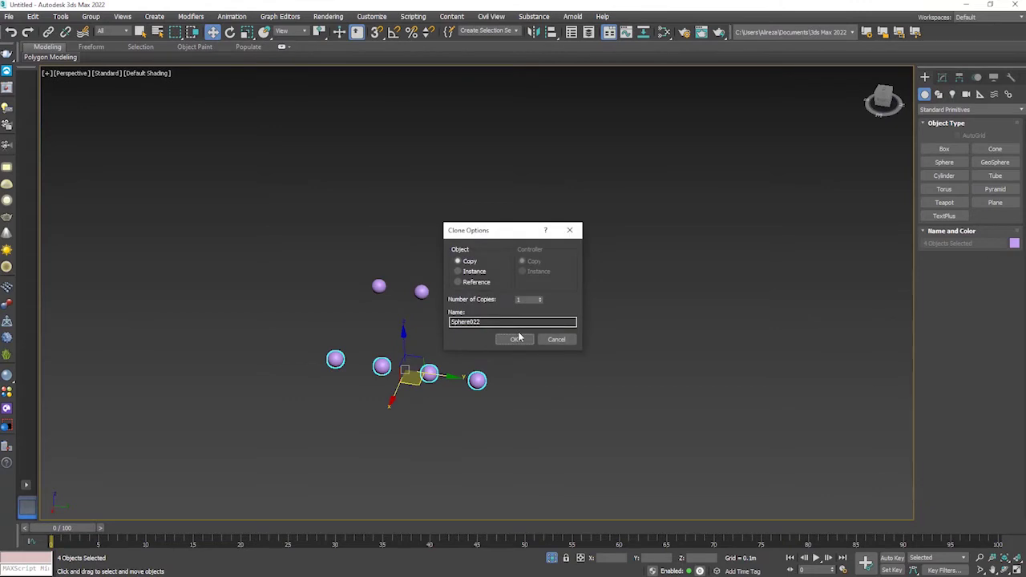
pyautogui.click(517, 339)
pyautogui.moveTo(522, 341); pyautogui.dragTo(517, 315, button='middle')
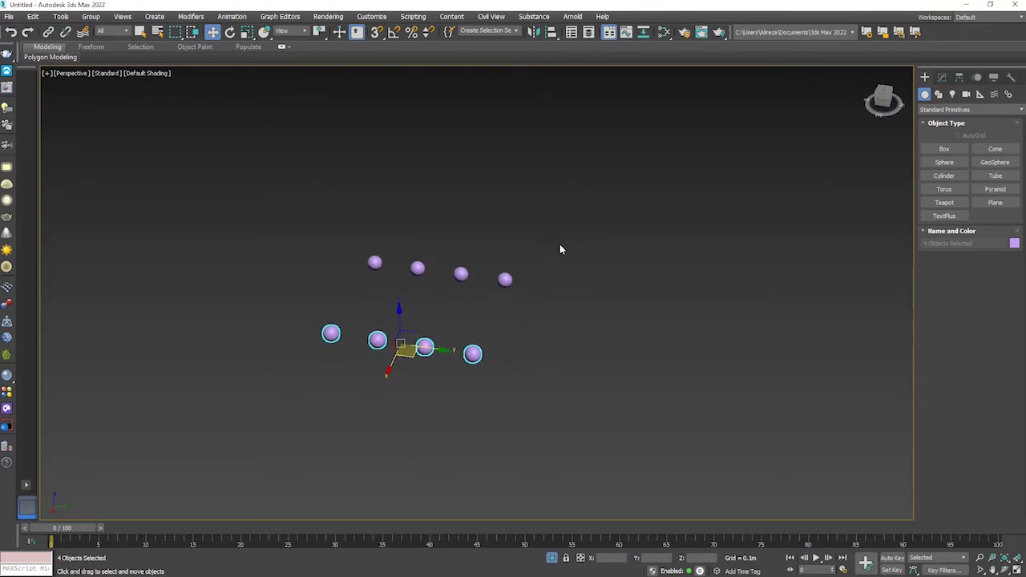
pyautogui.click(504, 279)
pyautogui.press('z')
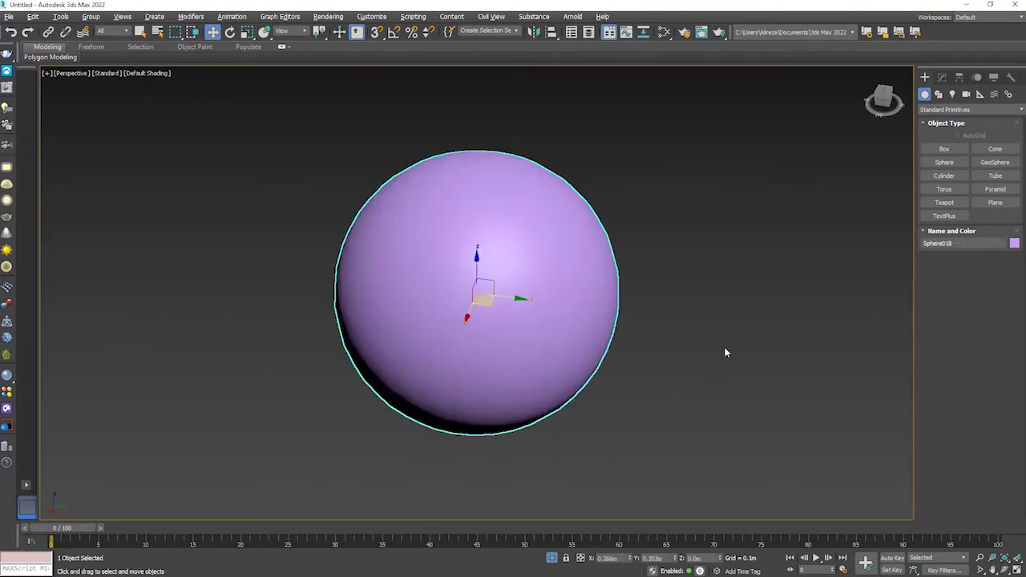
pyautogui.click(721, 351)
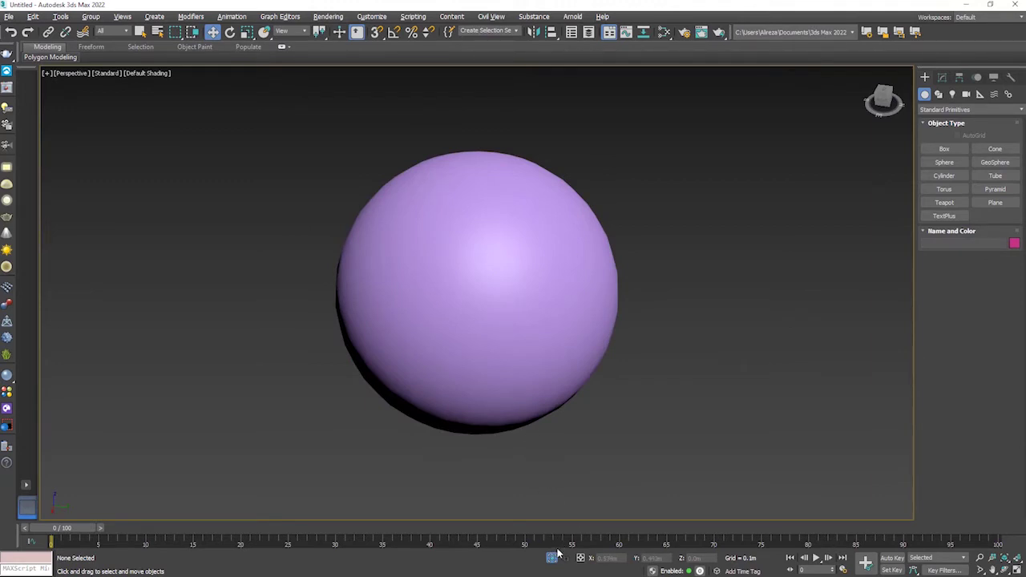
pyautogui.click(551, 557)
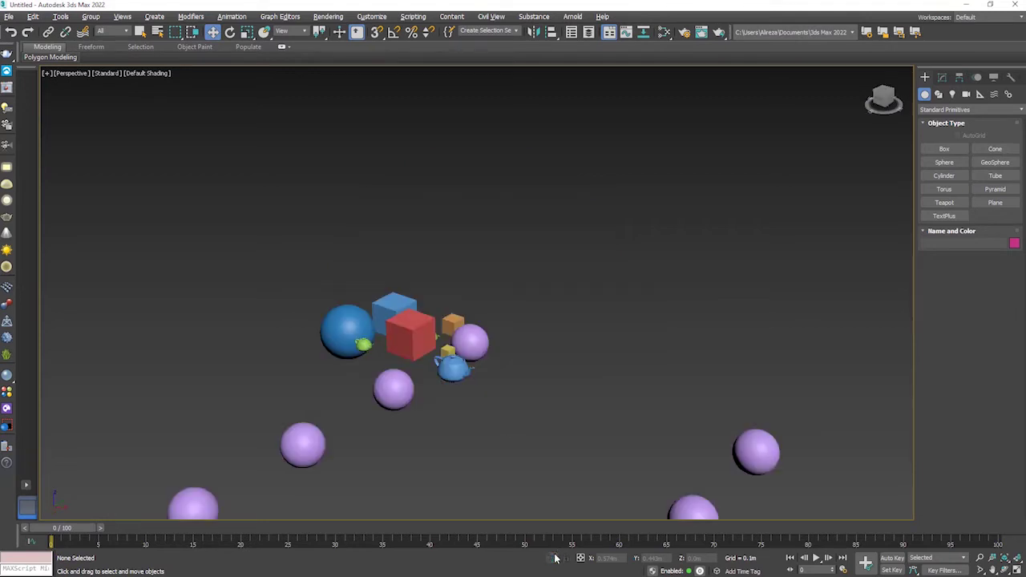
pyautogui.scroll(-5, 539, 429)
pyautogui.scroll(3, 525, 397)
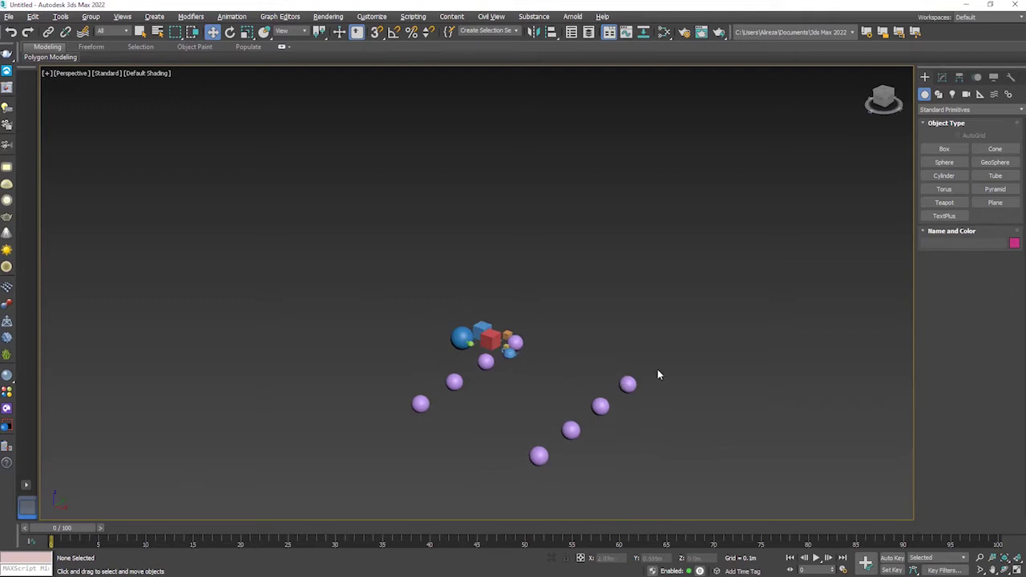
pyautogui.click(545, 457)
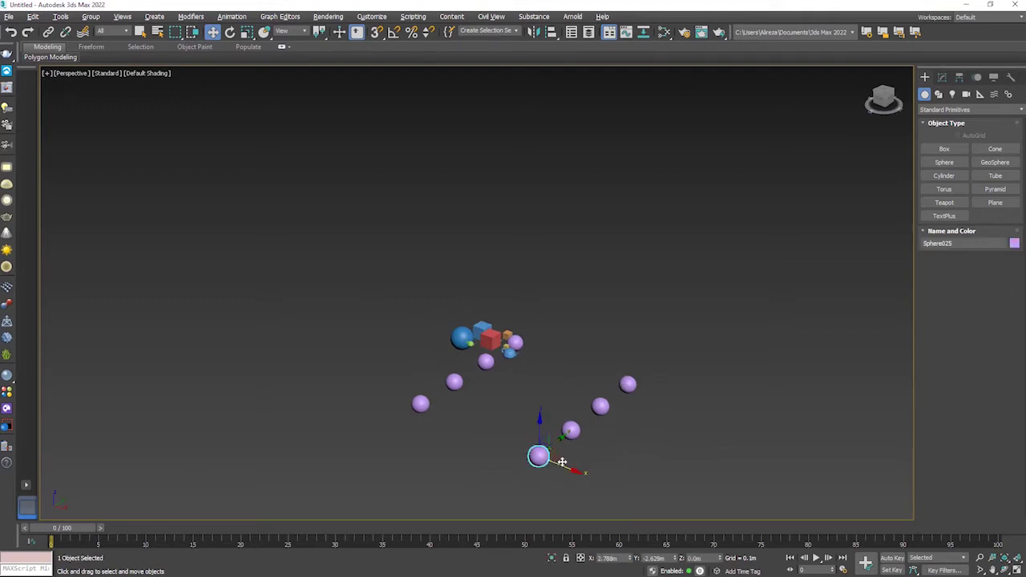
pyautogui.click(615, 466)
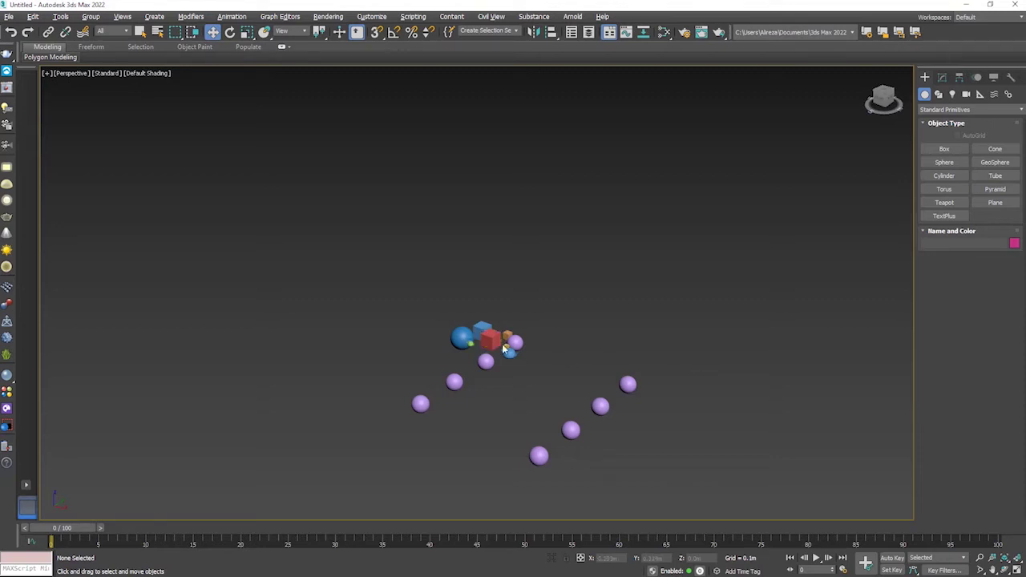
pyautogui.scroll(4, 500, 346)
pyautogui.scroll(3, 500, 346)
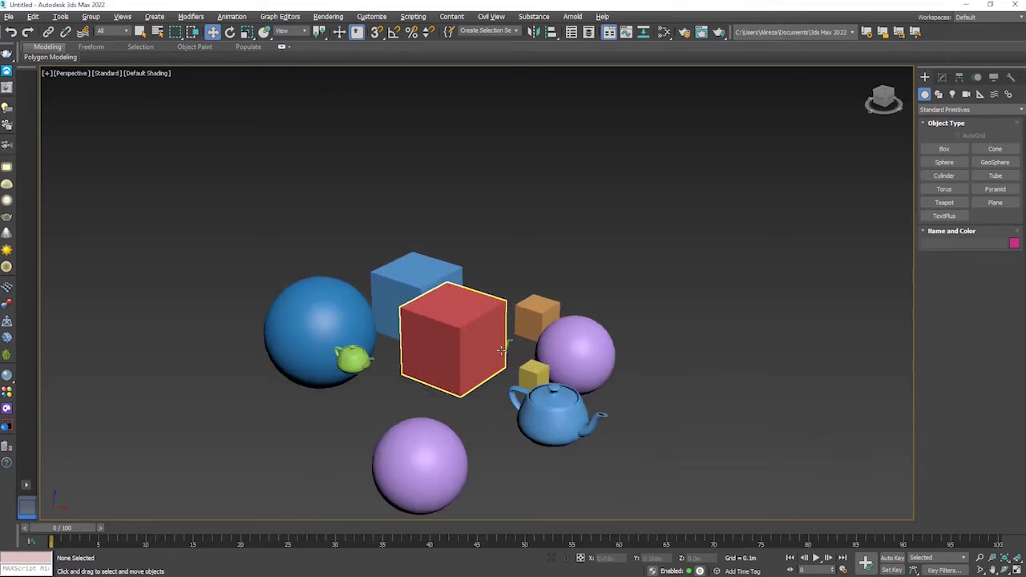
# Step: Orbit and zoom the view to reveal more of the spheres around the cluster
pyautogui.moveTo(500, 346)
pyautogui.keyDown('alt'); pyautogui.mouseDown(button='middle')
pyautogui.moveTo(452, 359)
pyautogui.moveTo(339, 316)
pyautogui.mouseUp(button='middle'); pyautogui.keyUp('alt')
pyautogui.scroll(2, 339, 316)
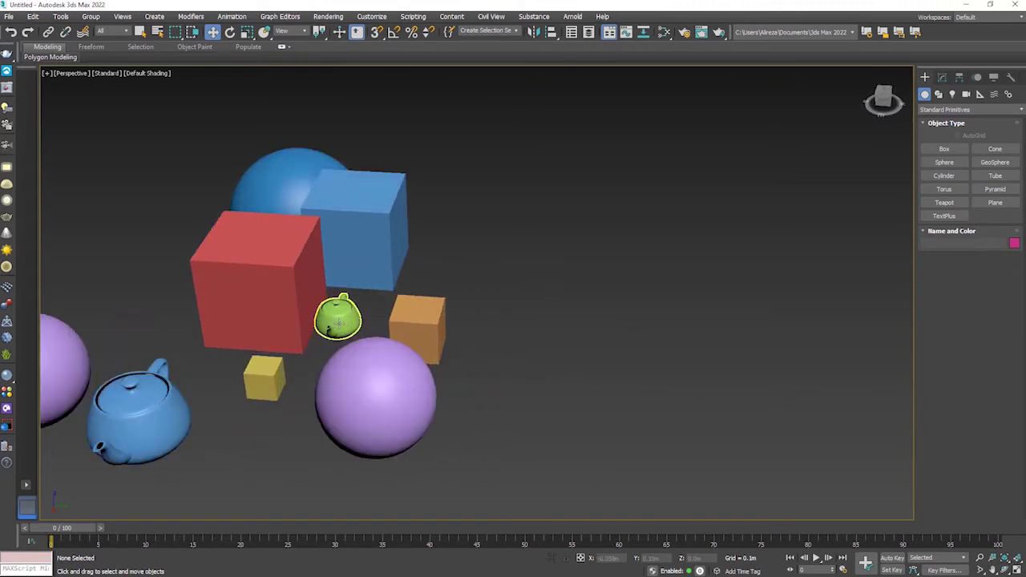
pyautogui.scroll(3, 341, 317)
pyautogui.scroll(-6, 432, 330)
pyautogui.keyDown('alt'); pyautogui.moveTo(432, 329); pyautogui.dragTo(566, 340, button='middle'); pyautogui.keyUp('alt')
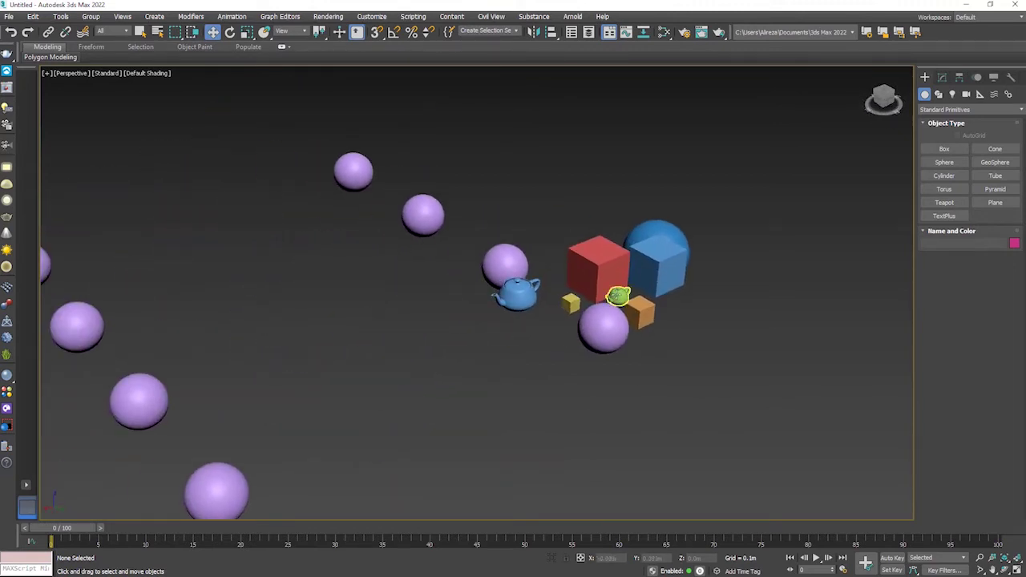
# Step: Zoom in on the green teapot, return to the wide view, and select the central cluster
pyautogui.click(617, 296)
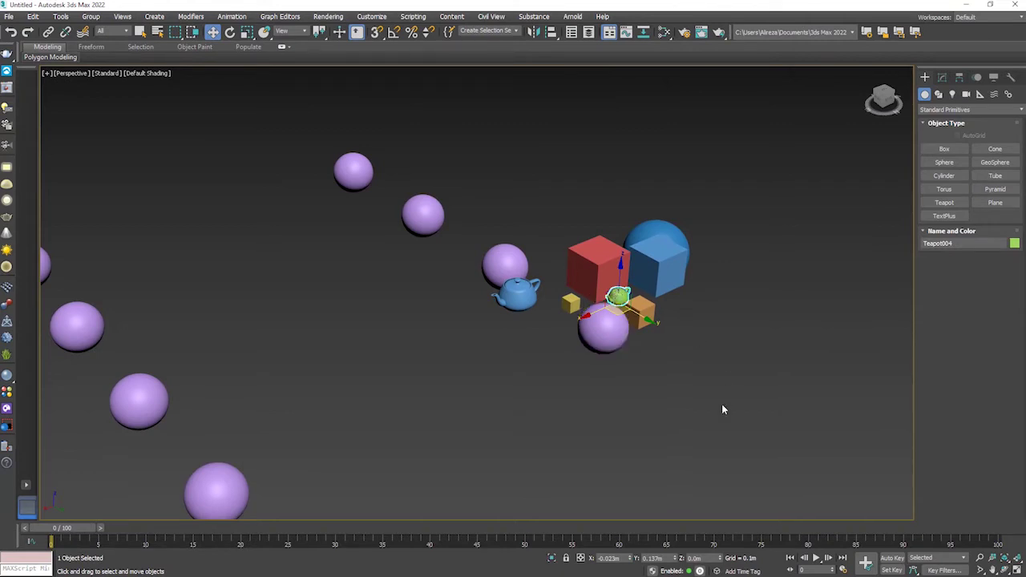
pyautogui.press('z')
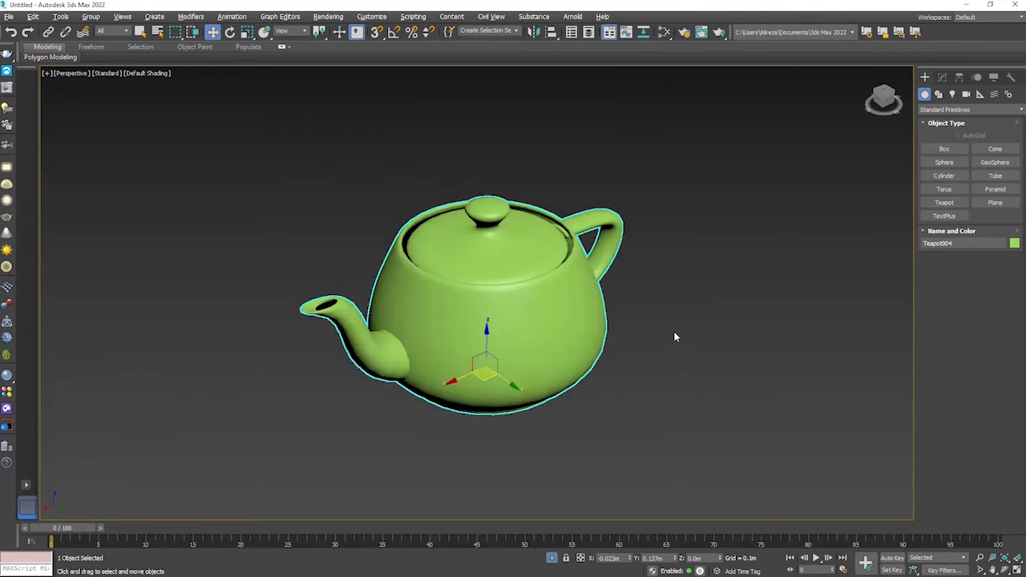
pyautogui.click(682, 318)
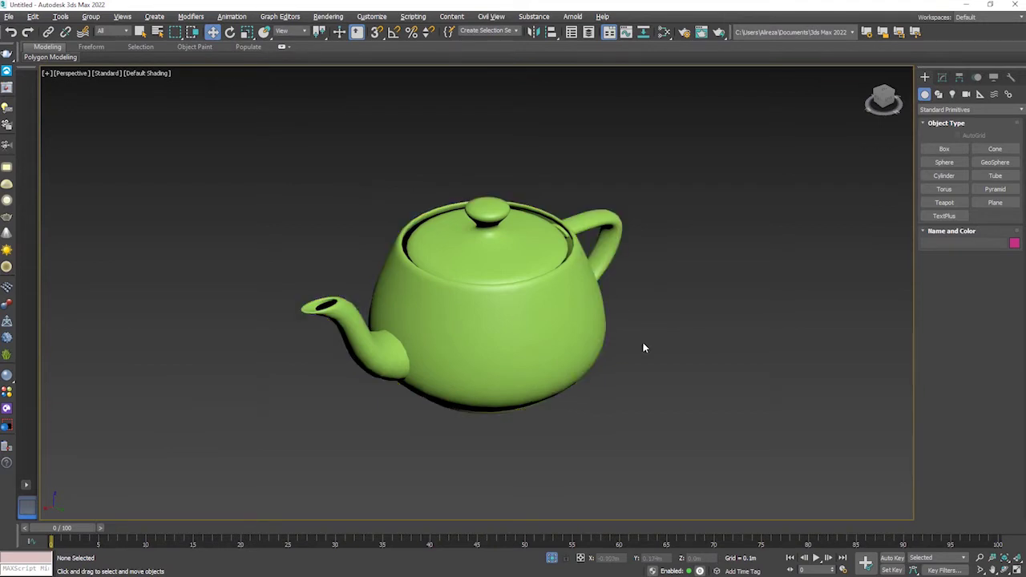
pyautogui.hotkey('shift', 'z')
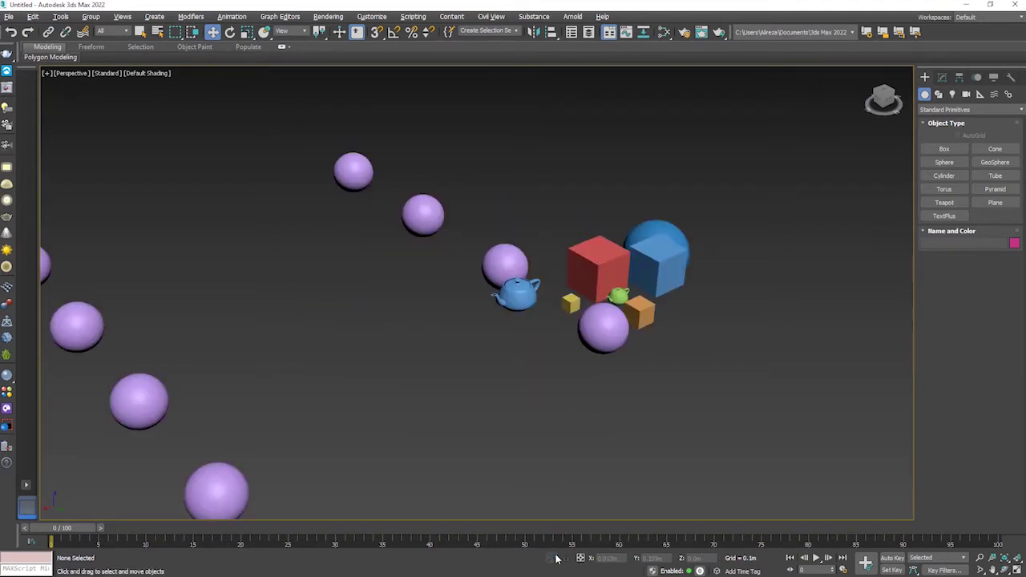
pyautogui.scroll(-3, 585, 398)
pyautogui.moveTo(733, 249); pyautogui.dragTo(483, 396)
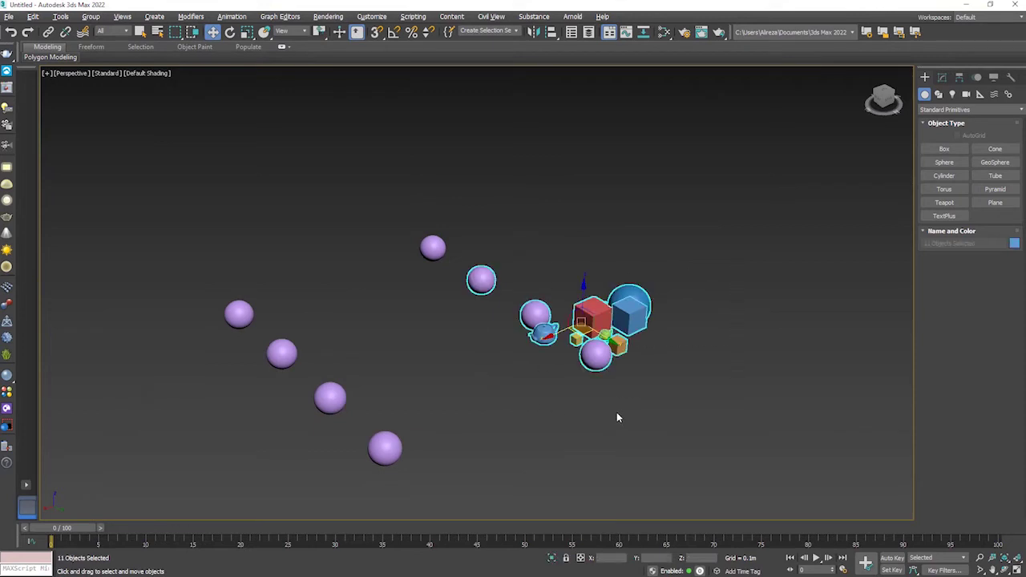
# Step: Frame the selected cluster of boxes, spheres and teapots, then orbit to its far side
pyautogui.click(743, 245)
pyautogui.moveTo(744, 244); pyautogui.dragTo(518, 393)
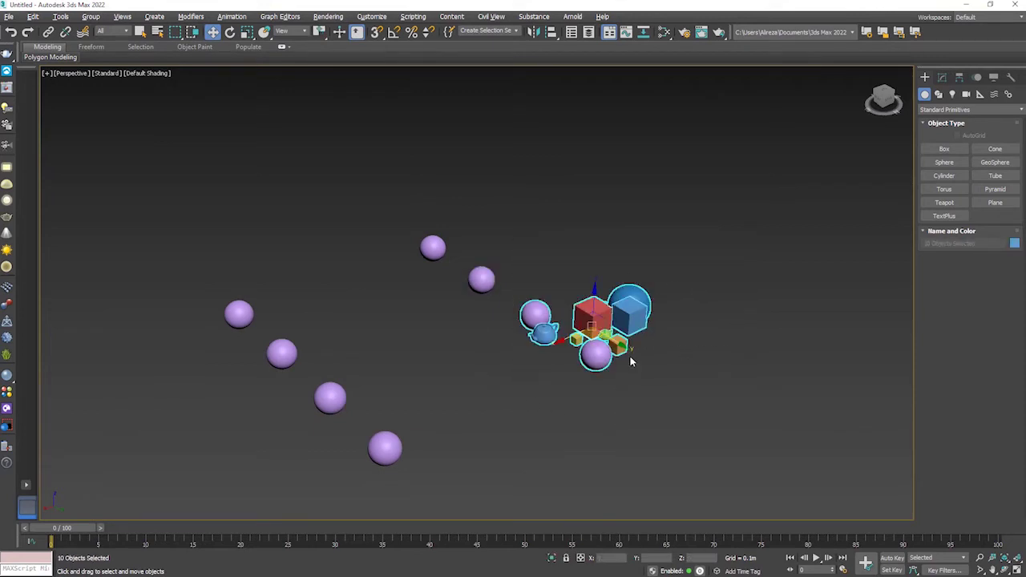
pyautogui.press('z')
pyautogui.click(699, 372)
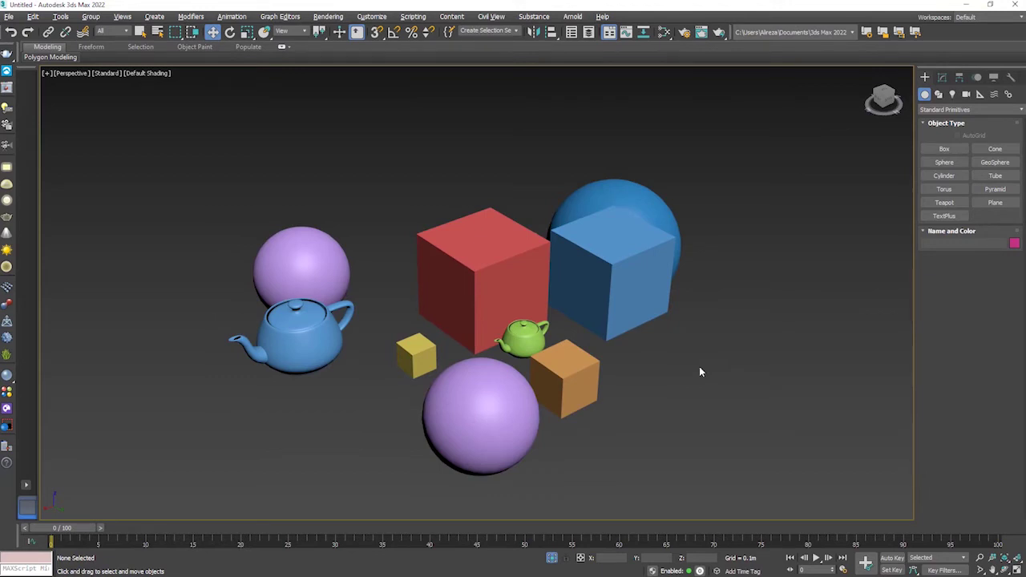
pyautogui.keyDown('alt'); pyautogui.moveTo(699, 371); pyautogui.dragTo(559, 335, button='middle'); pyautogui.keyUp('alt')
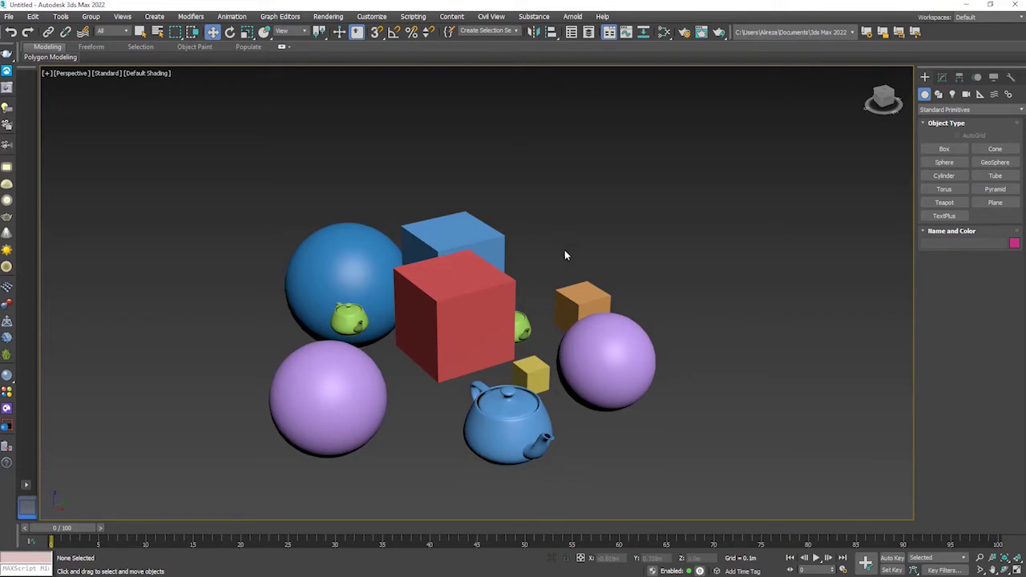
pyautogui.click(485, 293)
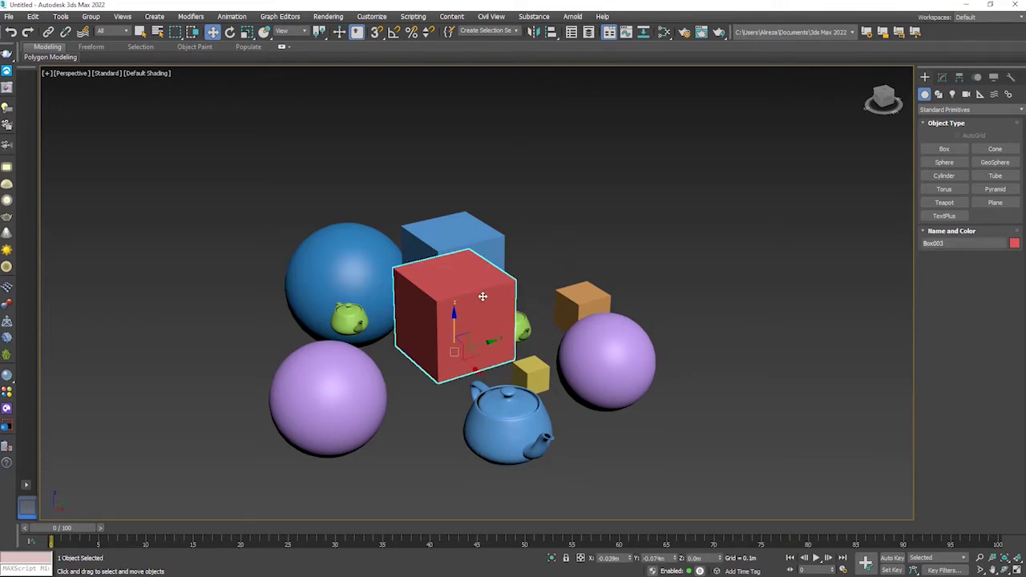
pyautogui.rightClick(479, 298)
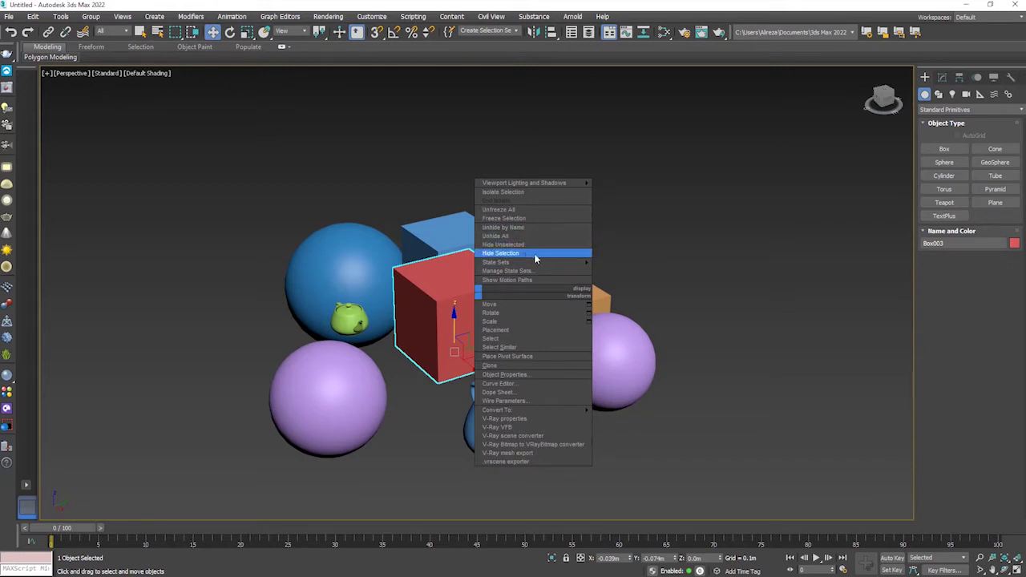
pyautogui.click(534, 253)
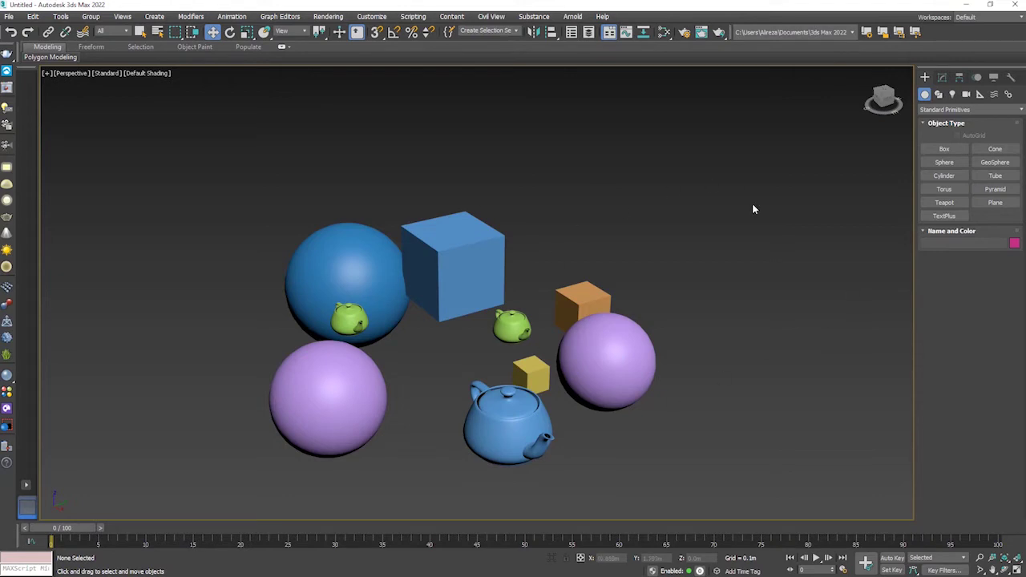
pyautogui.rightClick(664, 192)
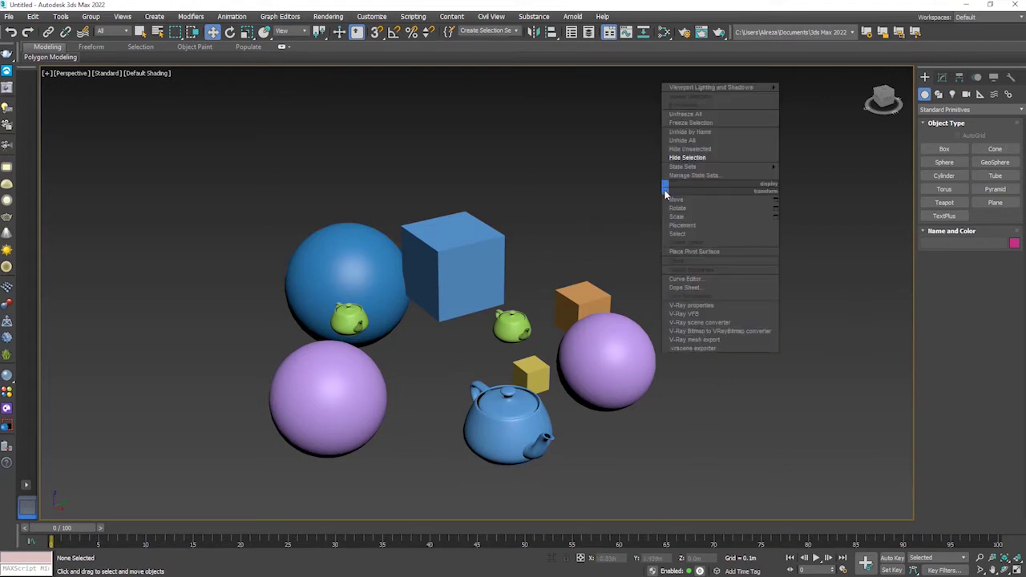
pyautogui.click(708, 143)
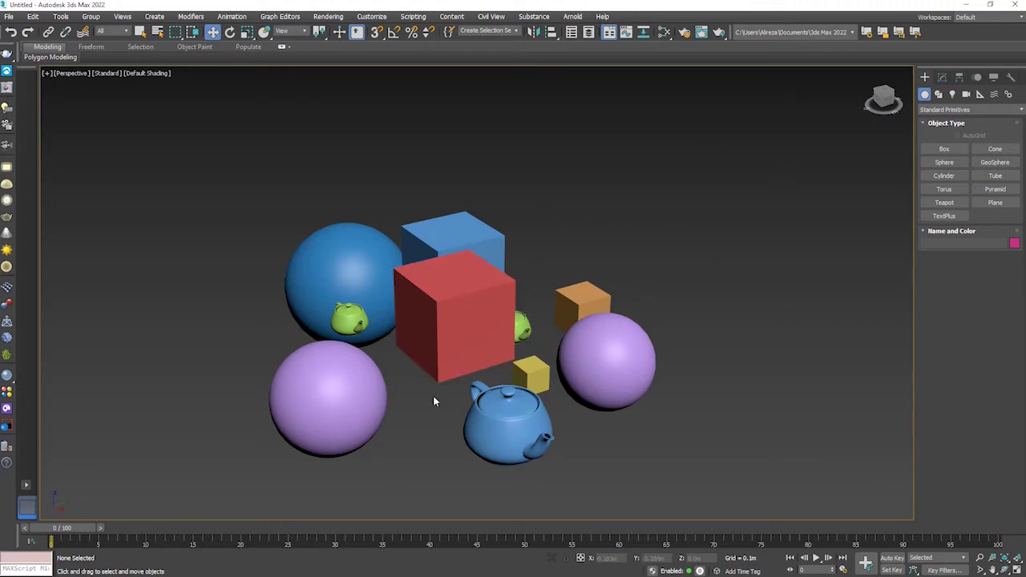
# Step: Hide the seven right-hand objects, unhide all, then bring up the red box's visibility options
pyautogui.moveTo(790, 193); pyautogui.dragTo(473, 460)
pyautogui.rightClick(474, 290)
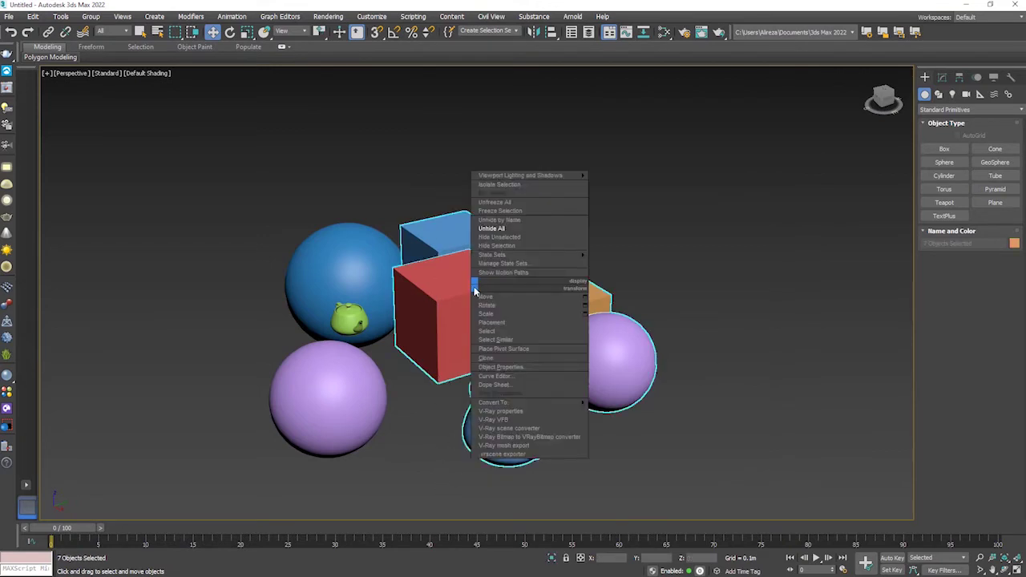
pyautogui.click(528, 250)
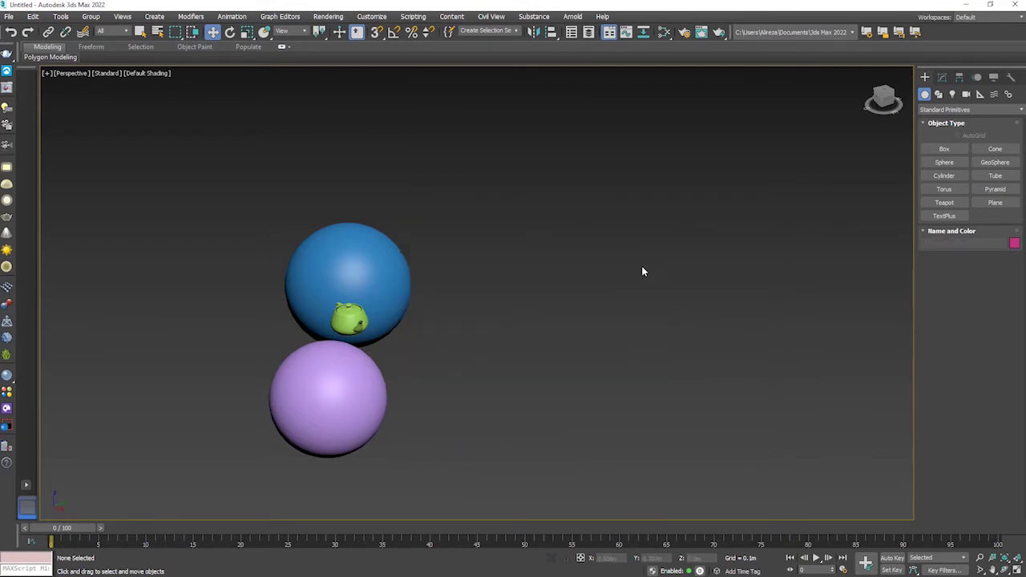
pyautogui.rightClick(580, 248)
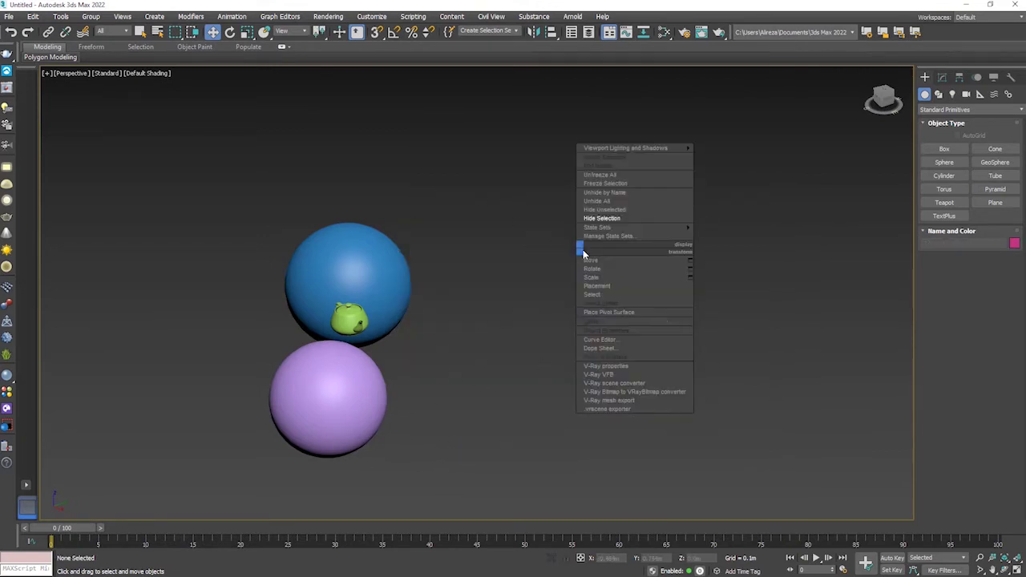
pyautogui.click(649, 203)
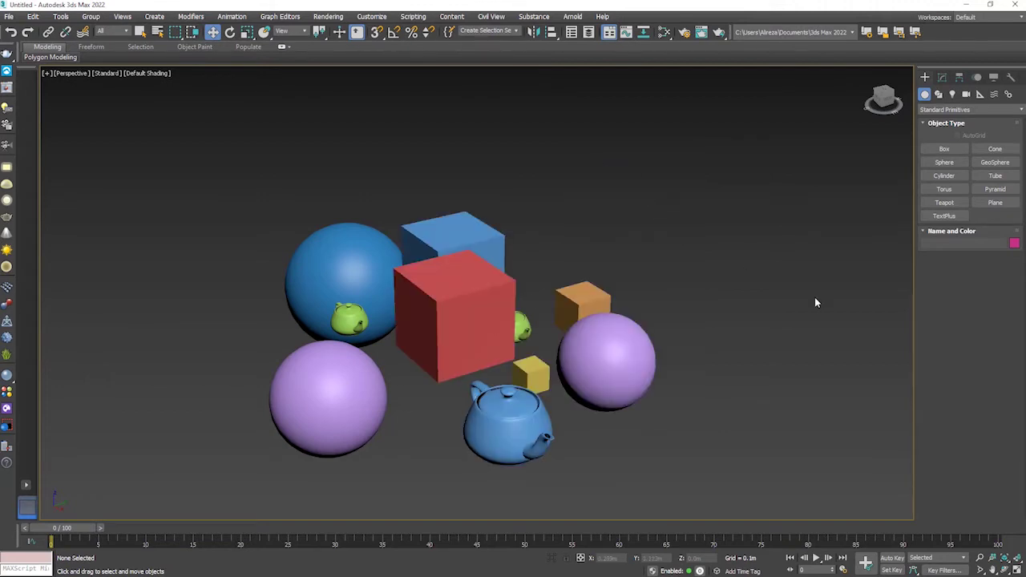
pyautogui.click(487, 287)
pyautogui.rightClick(487, 286)
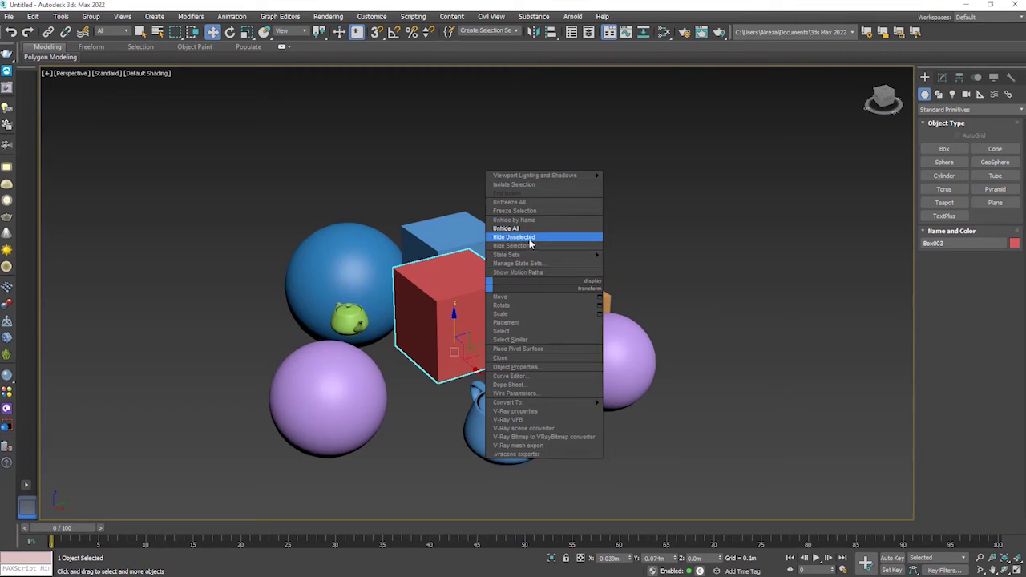
# Step: Invert the selection to hide the nine other objects, then restore them
pyautogui.click(655, 204)
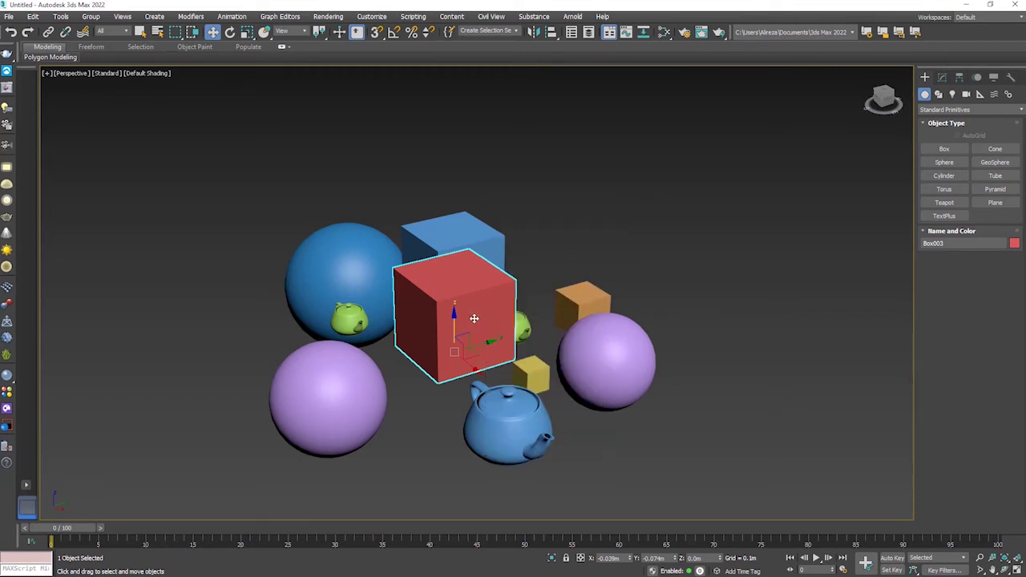
pyautogui.hotkey('ctrl', 'i')
pyautogui.rightClick(455, 246)
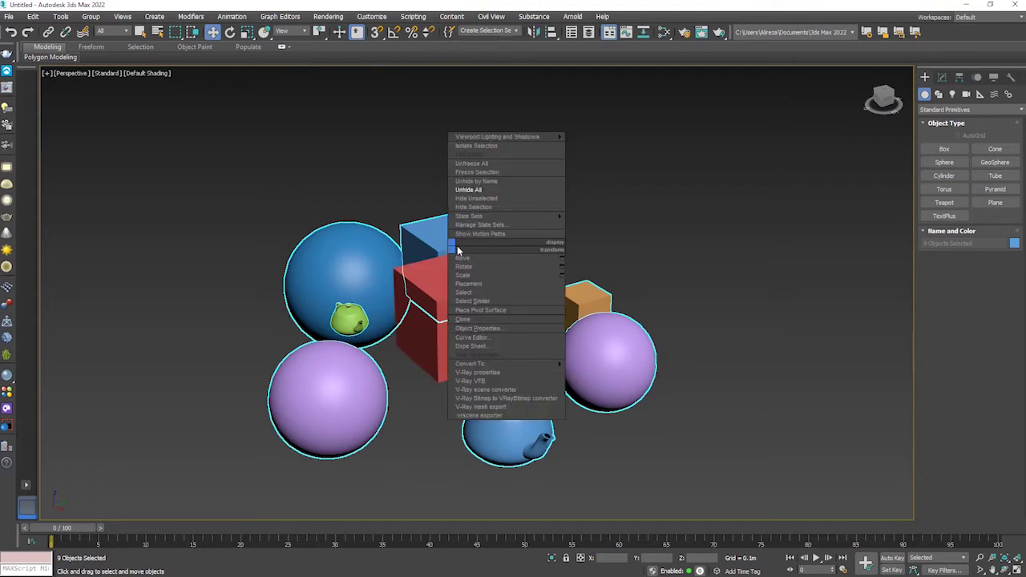
pyautogui.click(473, 211)
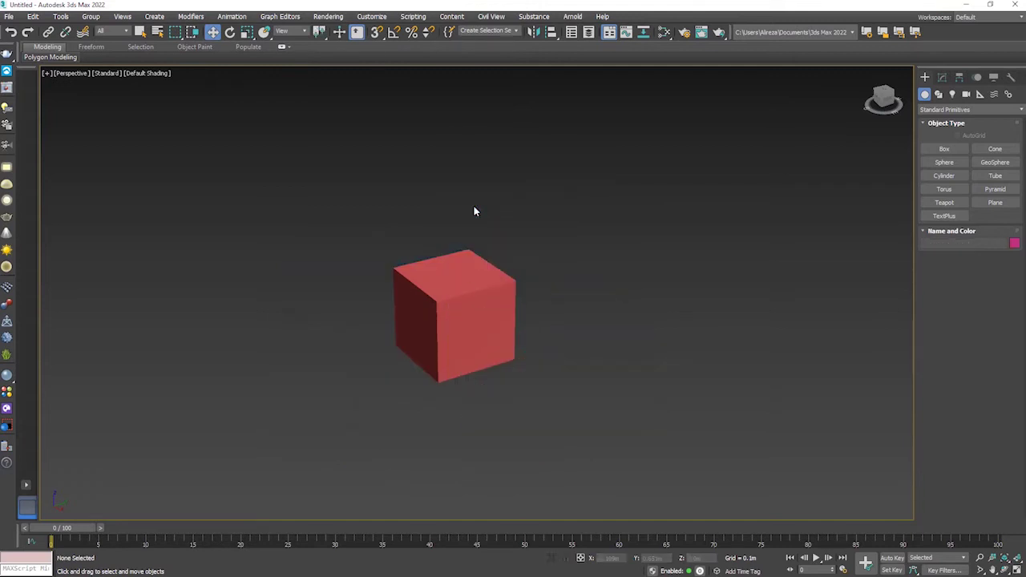
pyautogui.rightClick(522, 466)
pyautogui.click(553, 439)
# Step: Use Hide Unselected to leave only the red box, then Unhide All
pyautogui.click(475, 326)
pyautogui.rightClick(454, 321)
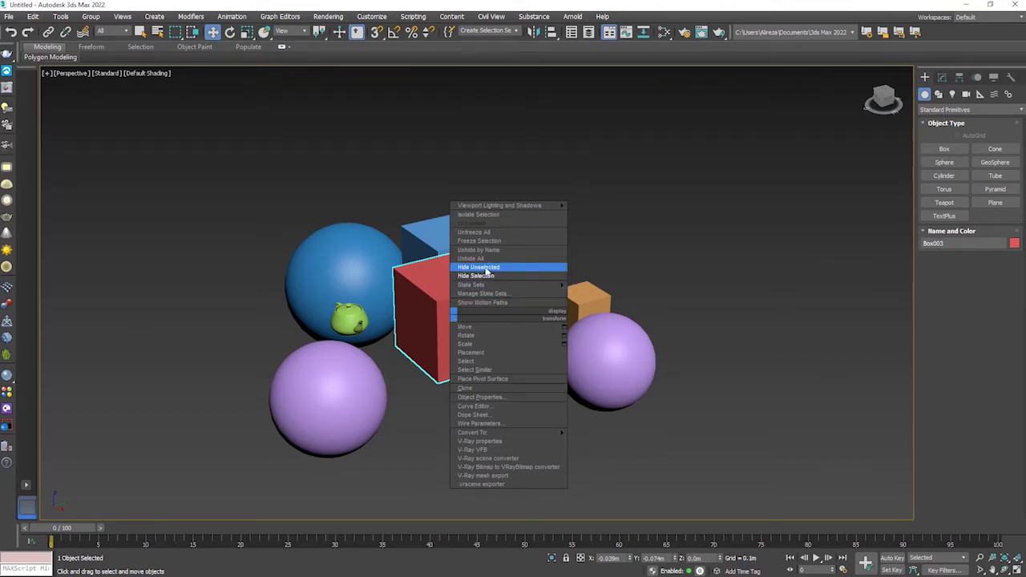
pyautogui.click(485, 268)
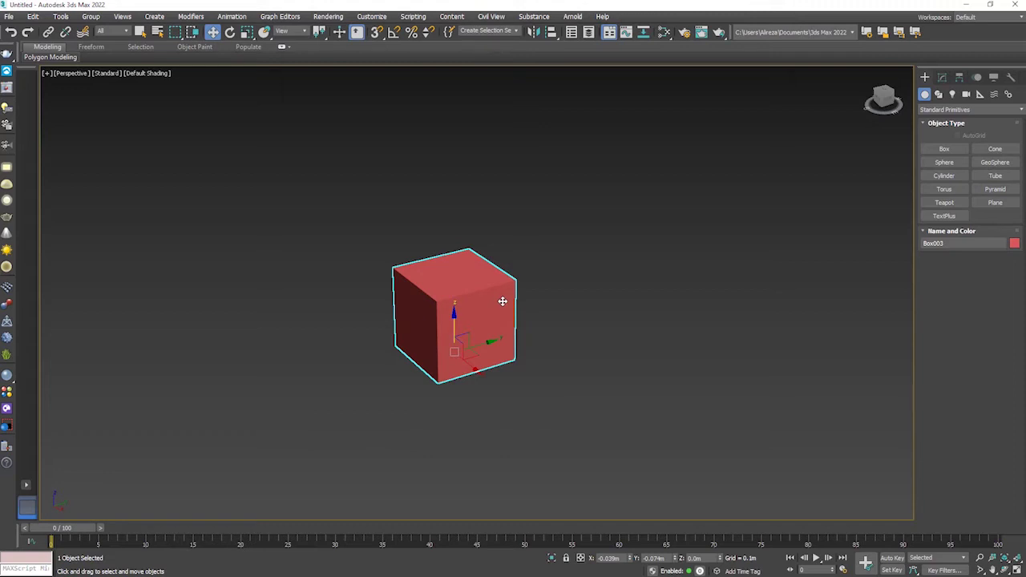
pyautogui.rightClick(621, 258)
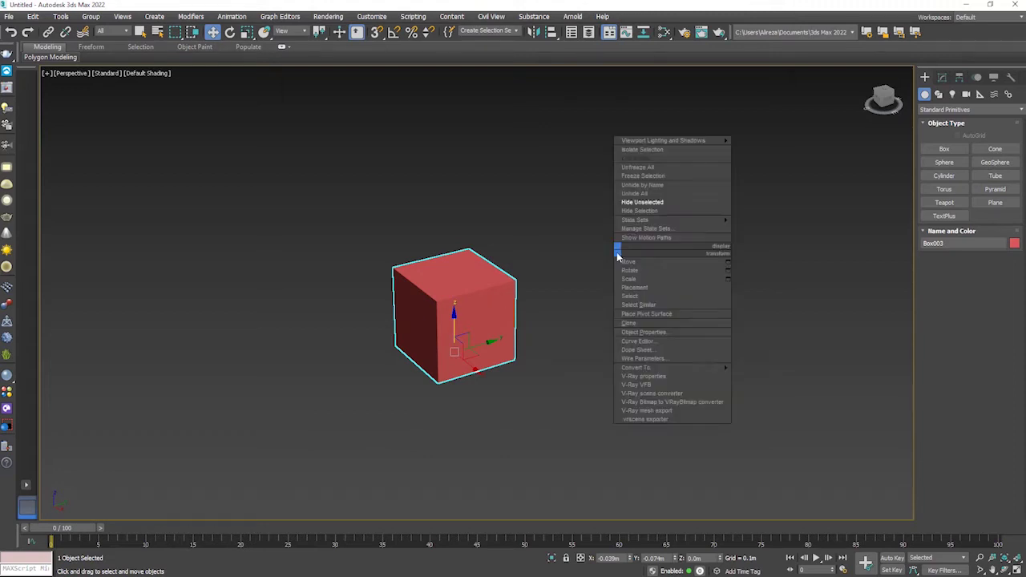
pyautogui.click(650, 201)
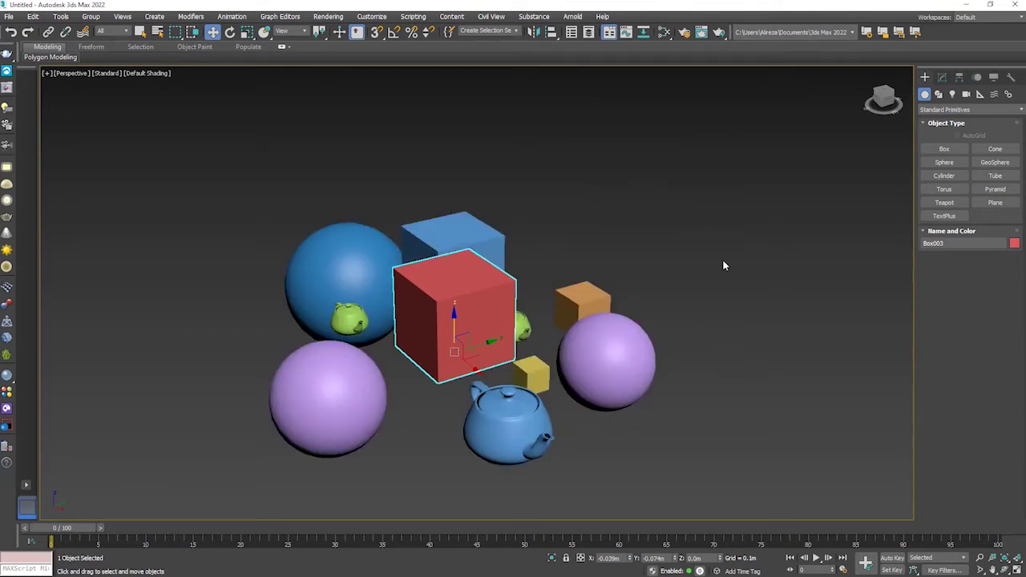
pyautogui.rightClick(465, 285)
pyautogui.moveTo(482, 253)
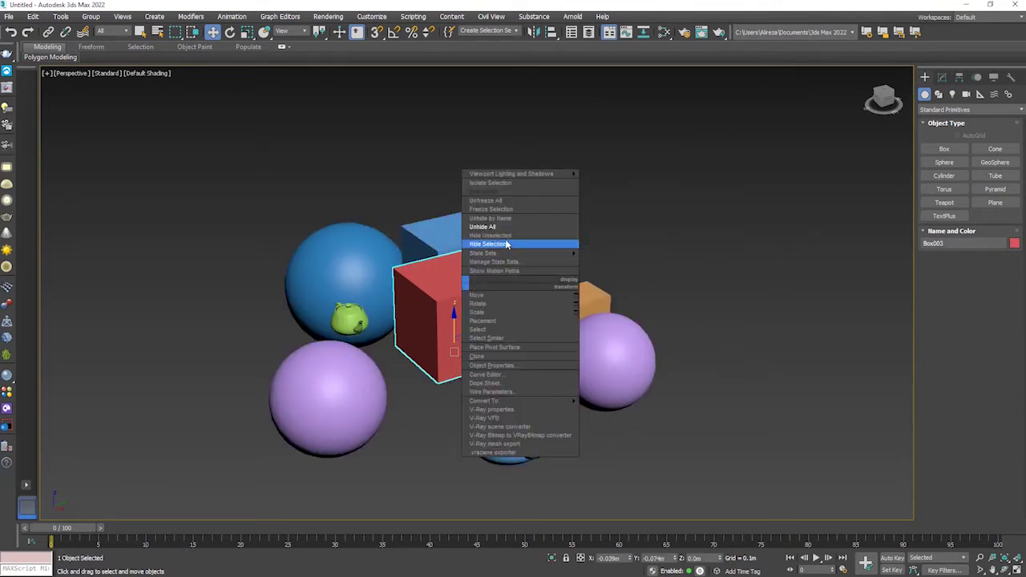
# Step: Check Unhide by Name, find no hidden objects and cancel, then orbit around the cluster
pyautogui.click(513, 218)
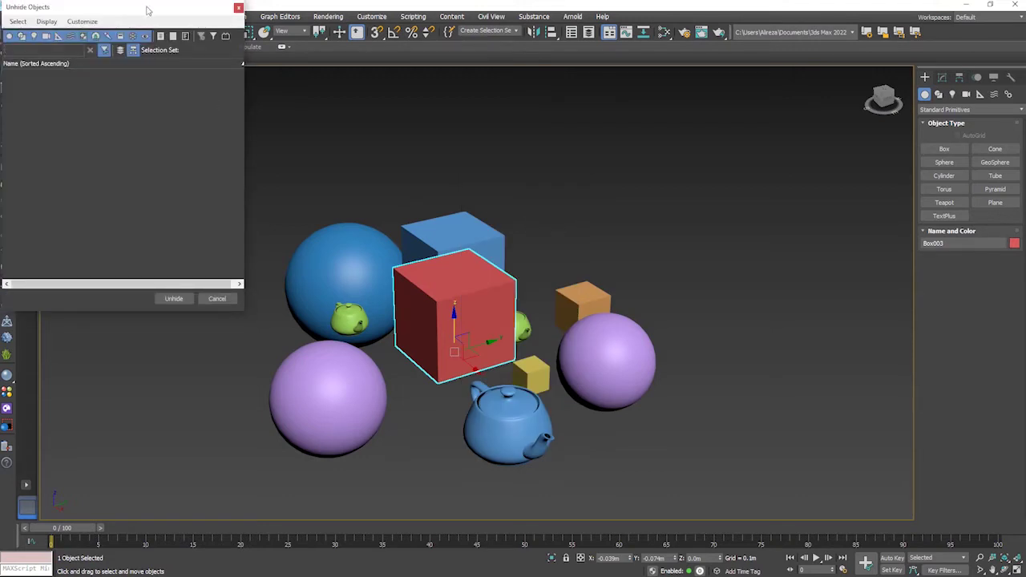
pyautogui.moveTo(141, 2); pyautogui.dragTo(199, 36)
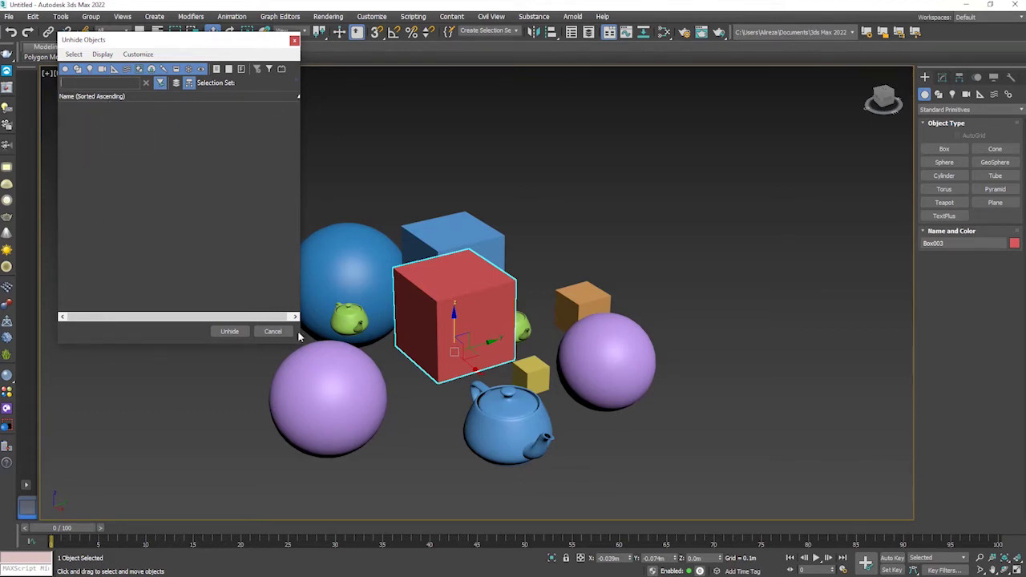
pyautogui.click(273, 331)
pyautogui.click(648, 214)
pyautogui.moveTo(647, 215)
pyautogui.keyDown('alt'); pyautogui.mouseDown(button='middle')
pyautogui.moveTo(734, 199)
pyautogui.moveTo(675, 215)
pyautogui.mouseUp(button='middle'); pyautogui.keyUp('alt')
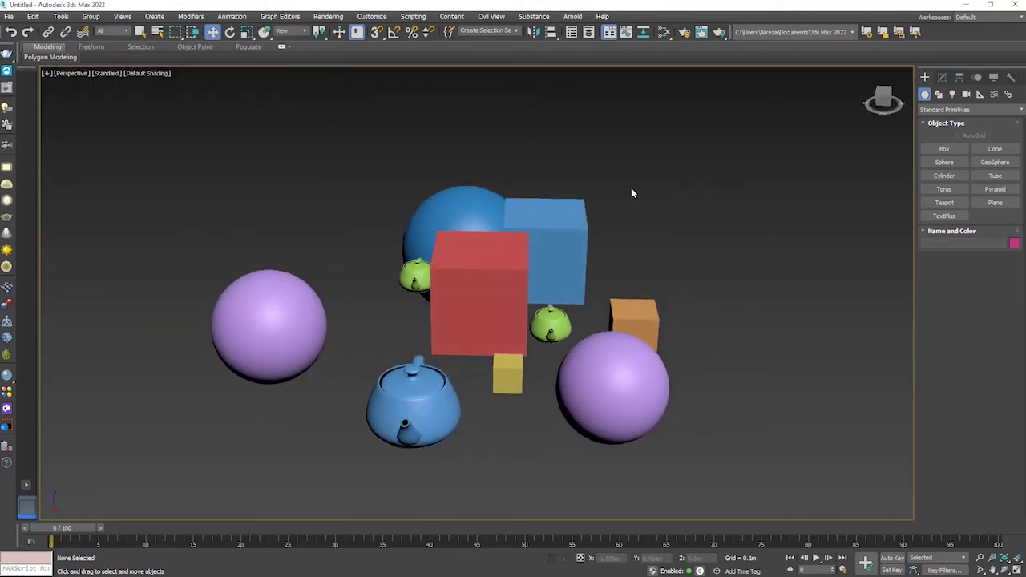
# Step: Unhide all hidden objects and orbit the Perspective view around the scene
pyautogui.rightClick(494, 298)
pyautogui.moveTo(542, 187)
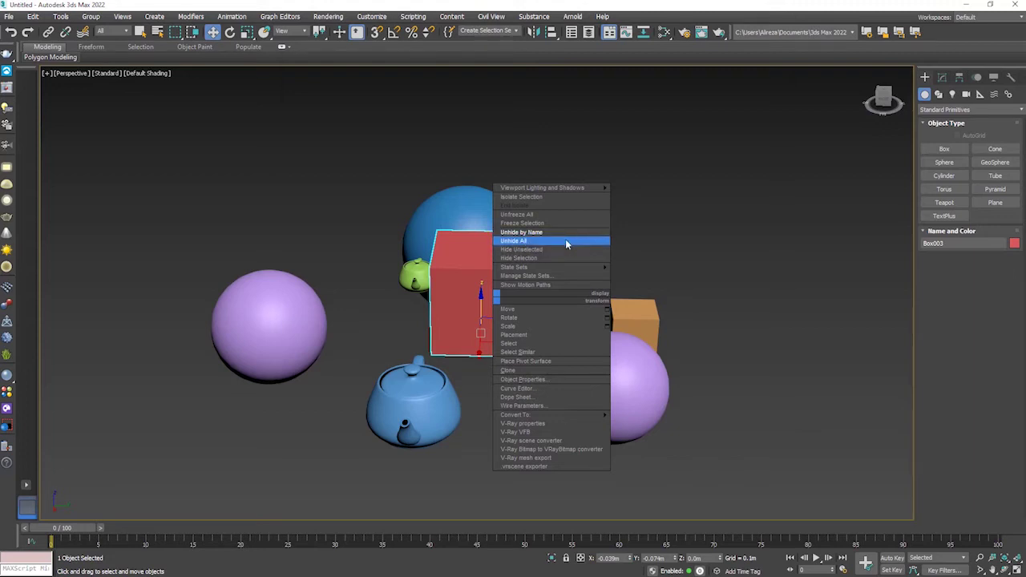
pyautogui.click(564, 241)
pyautogui.click(607, 244)
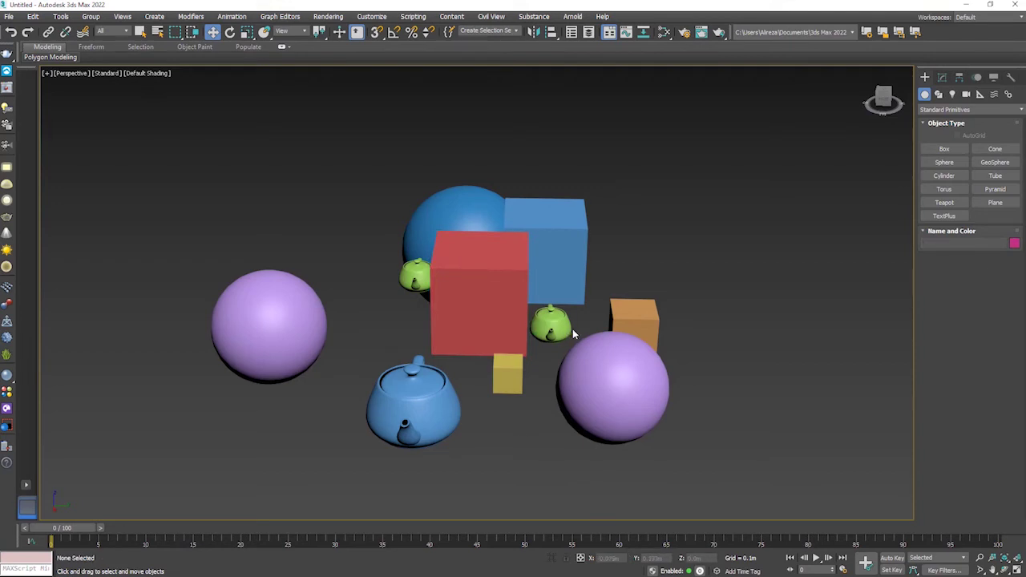
pyautogui.keyDown('alt'); pyautogui.moveTo(684, 275); pyautogui.dragTo(733, 275, button='middle'); pyautogui.keyUp('alt')
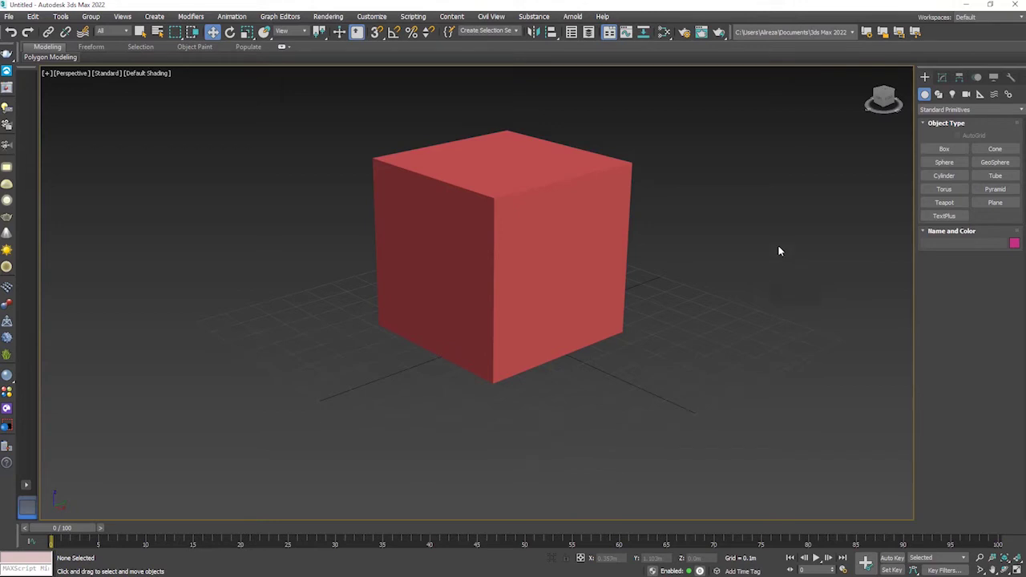
# Step: Draw a light cyan cube to the right of the red cube
pyautogui.click(945, 150)
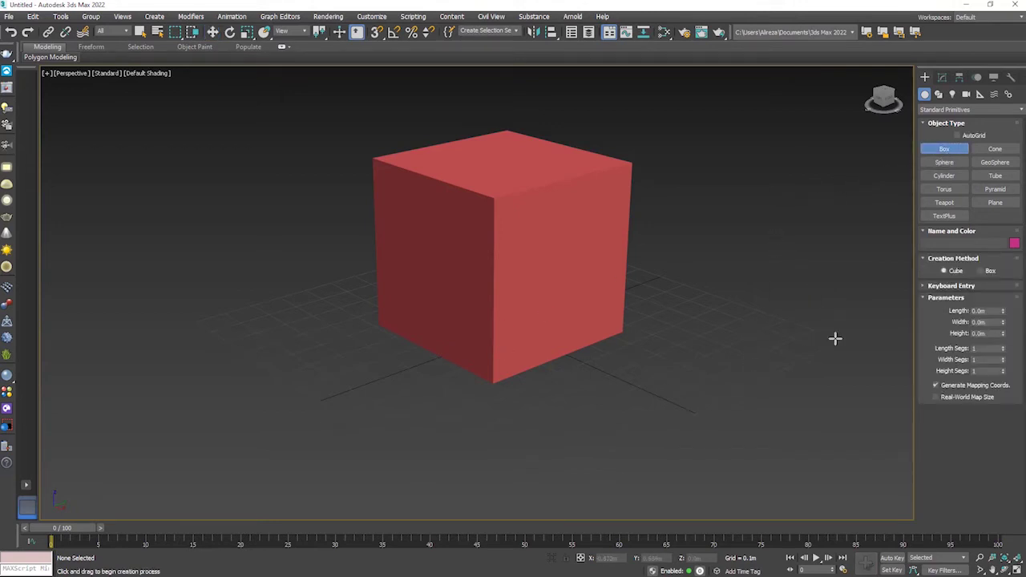
pyautogui.moveTo(717, 345); pyautogui.dragTo(724, 485)
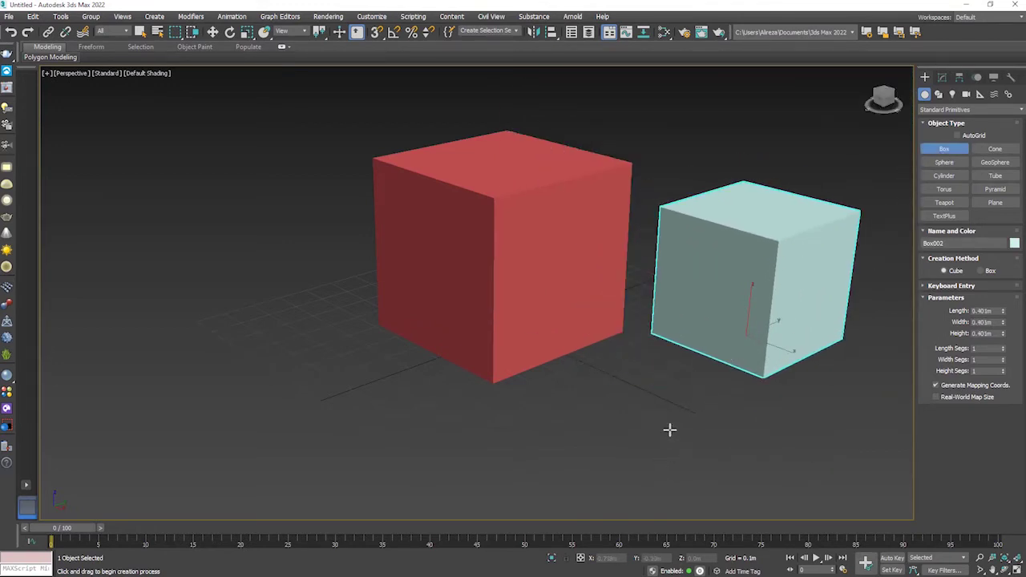
pyautogui.rightClick(695, 161)
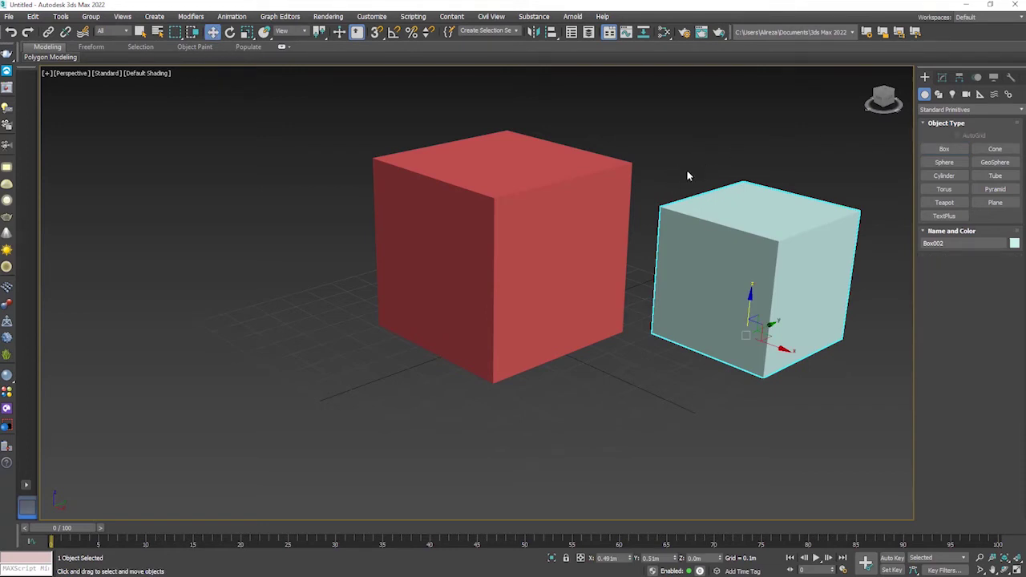
# Step: Draw a pink sphere to the left of the red cube
pyautogui.click(944, 161)
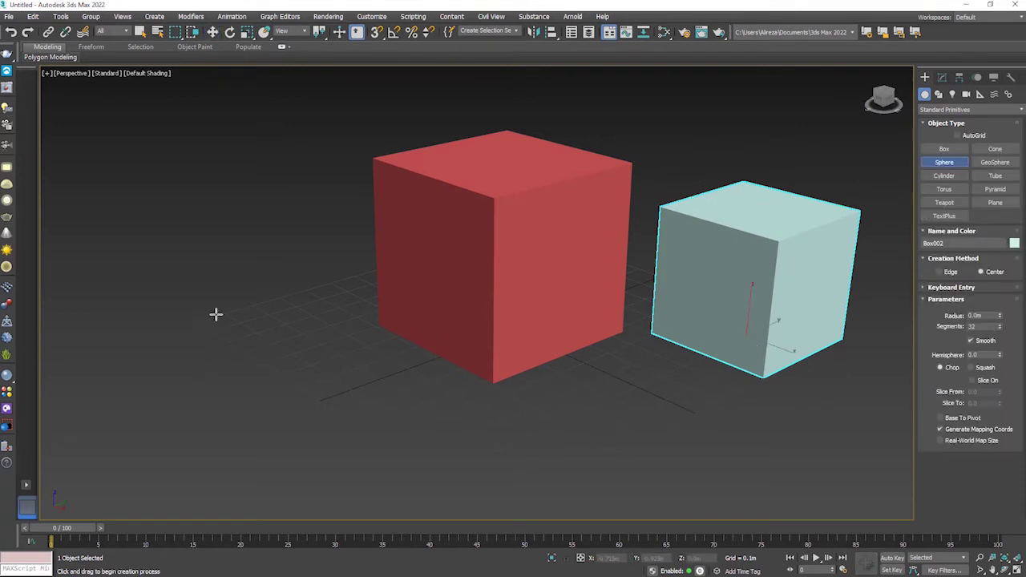
pyautogui.moveTo(216, 313); pyautogui.dragTo(263, 332)
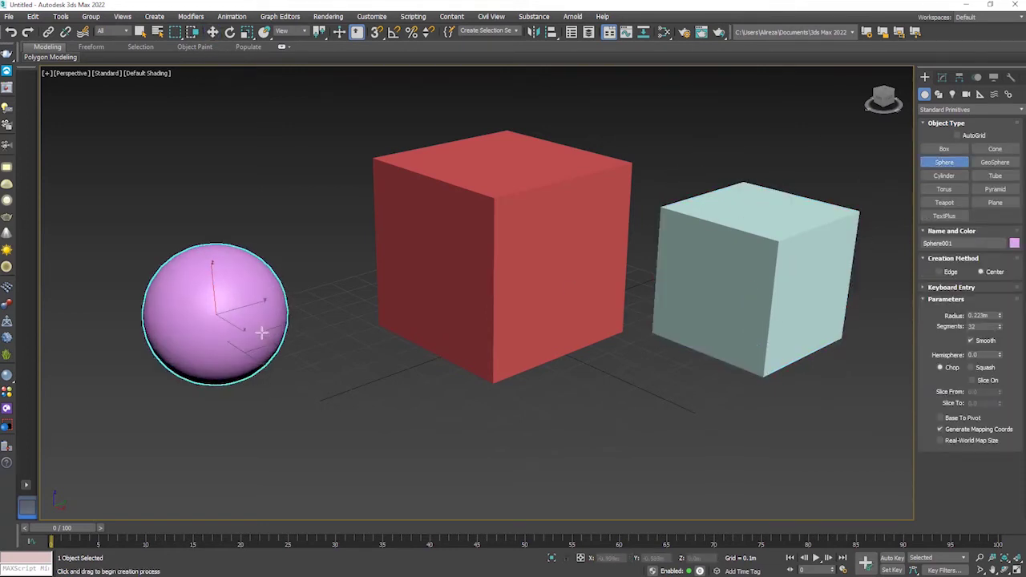
pyautogui.rightClick(337, 233)
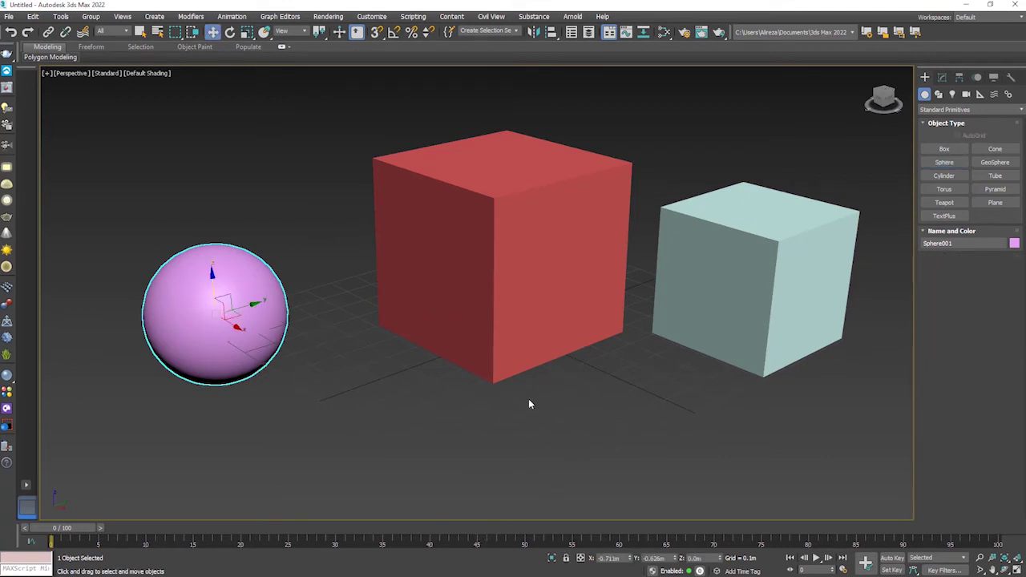
pyautogui.click(644, 404)
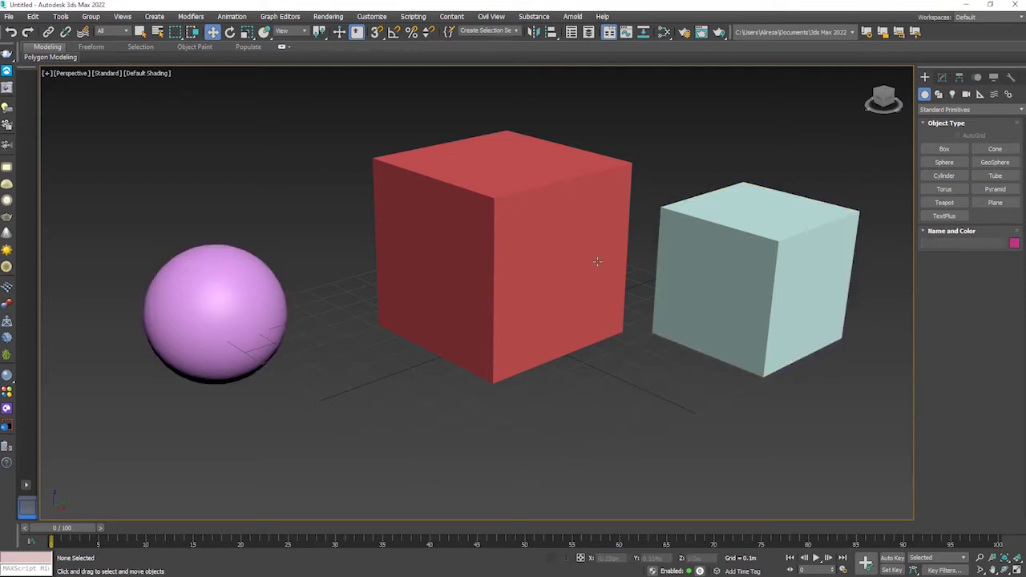
pyautogui.click(733, 310)
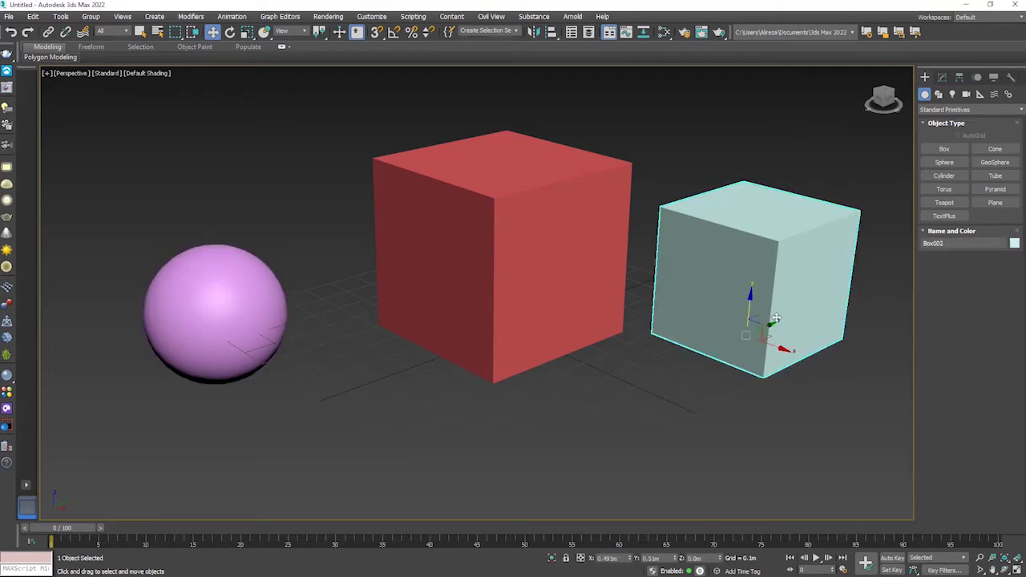
pyautogui.click(737, 416)
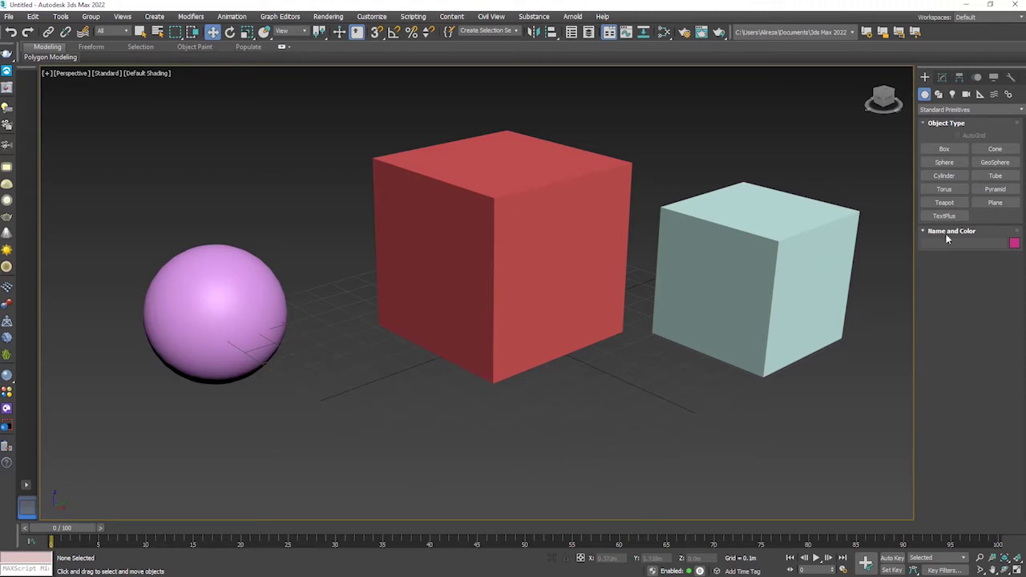
# Step: Try selecting the red cube and pink sphere, then switch to Select and Uniform Scale
pyautogui.click(514, 225)
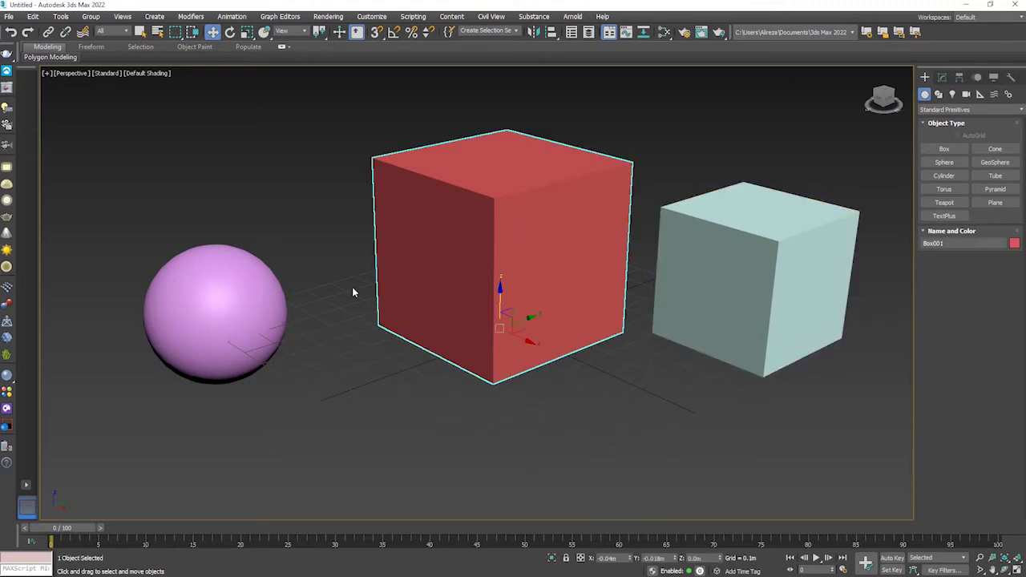
pyautogui.click(231, 287)
pyautogui.click(309, 225)
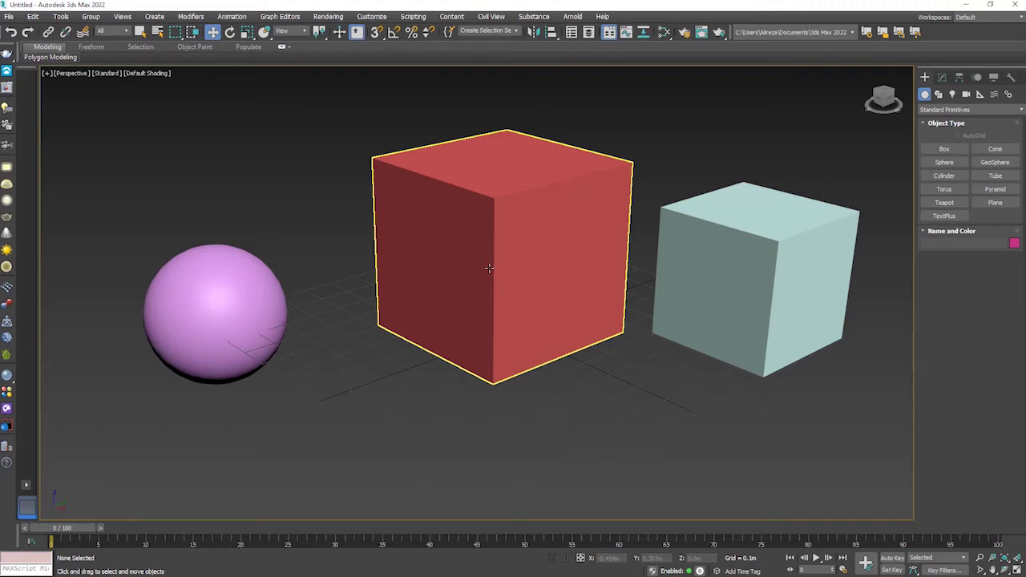
pyautogui.click(516, 392)
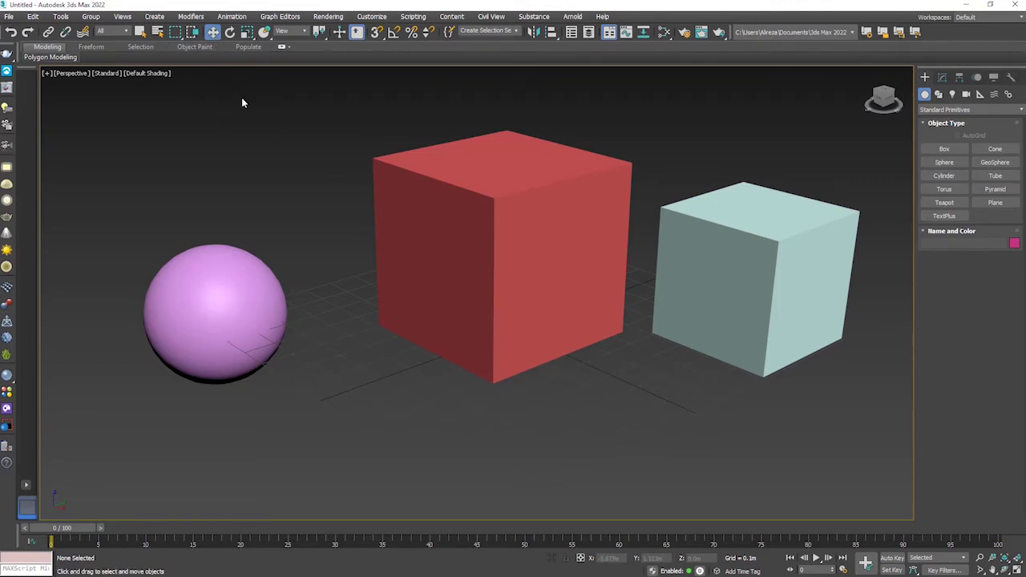
pyautogui.click(248, 33)
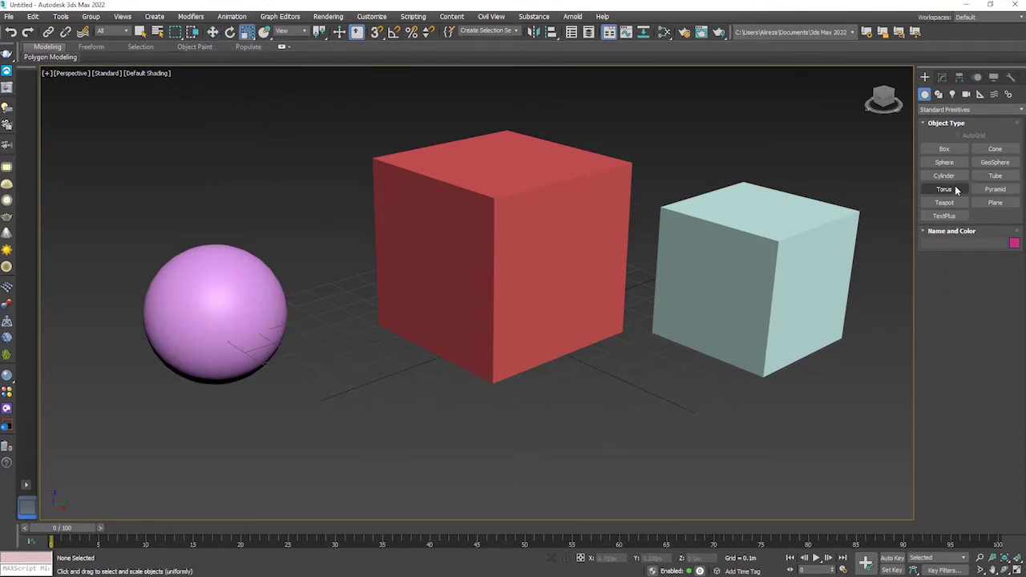
# Step: Draw a lavender cube in front of the pink sphere
pyautogui.click(946, 149)
pyautogui.moveTo(339, 432); pyautogui.dragTo(414, 432)
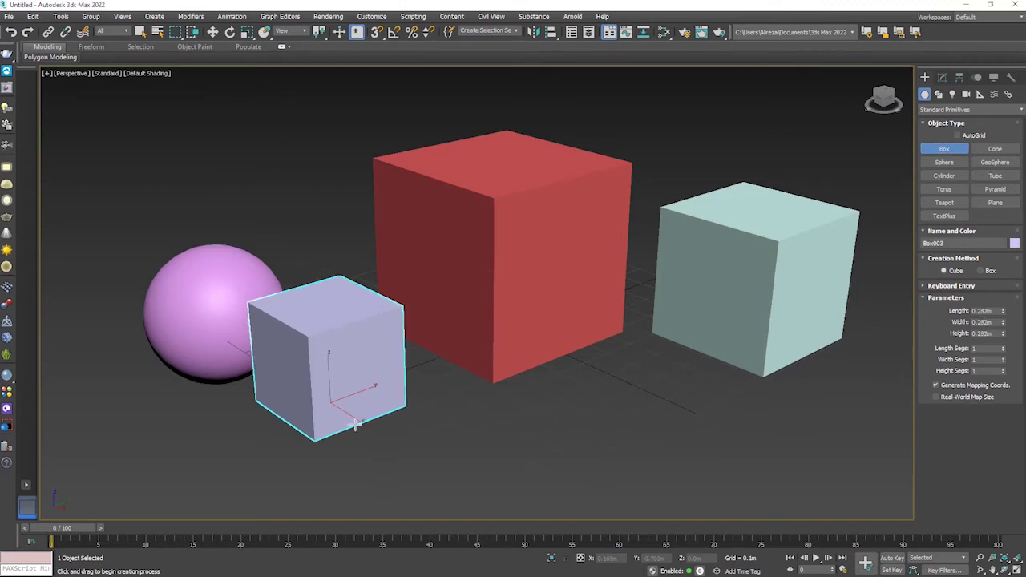
pyautogui.rightClick(415, 431)
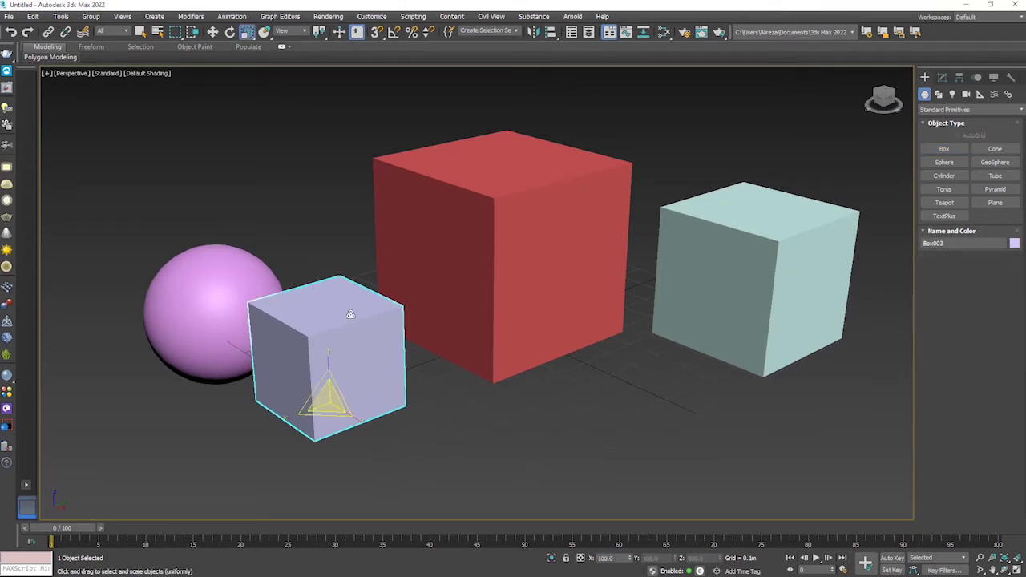
# Step: Uniformly scale the light cyan Box002 down to about 81%
pyautogui.click(514, 446)
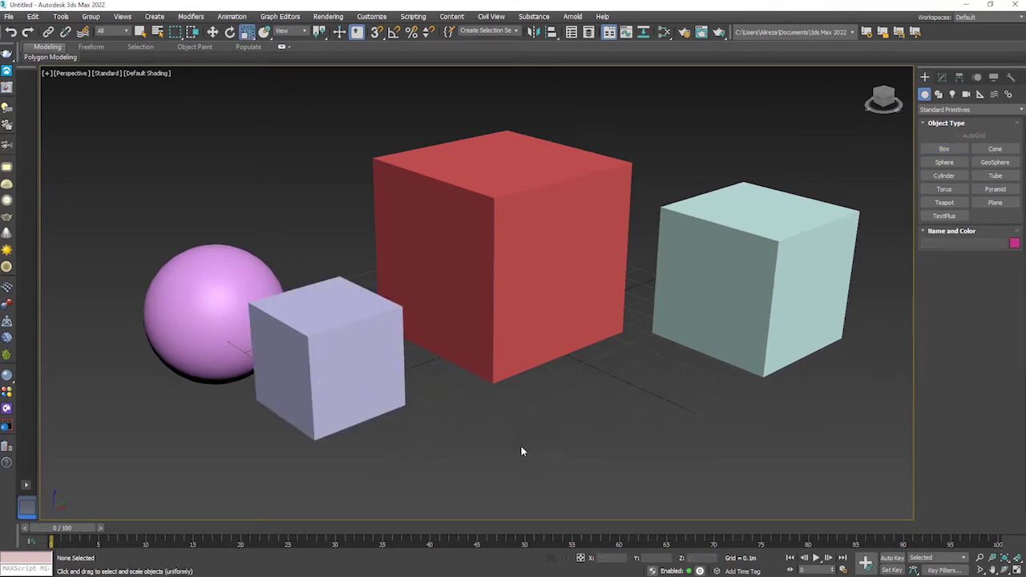
pyautogui.click(720, 285)
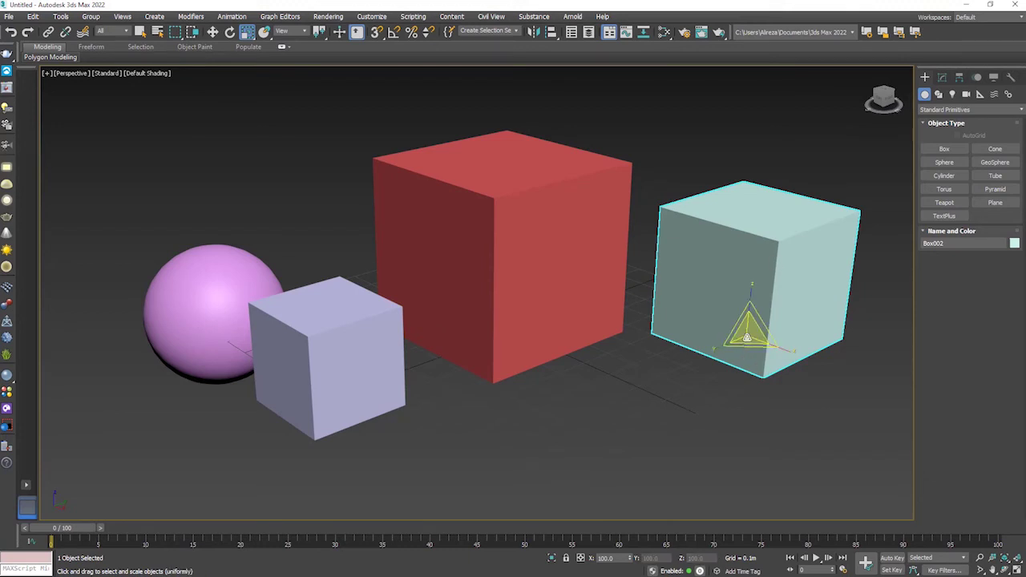
pyautogui.moveTo(744, 316); pyautogui.dragTo(762, 349)
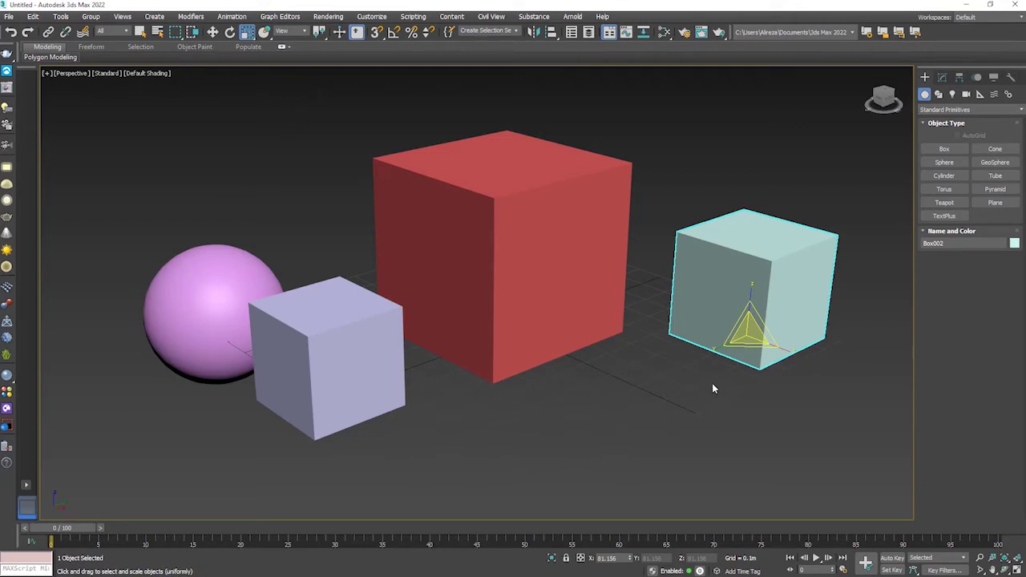
# Step: Deselect the cyan cube and cycle through the Rotate, Scale and Place tools
pyautogui.click(641, 388)
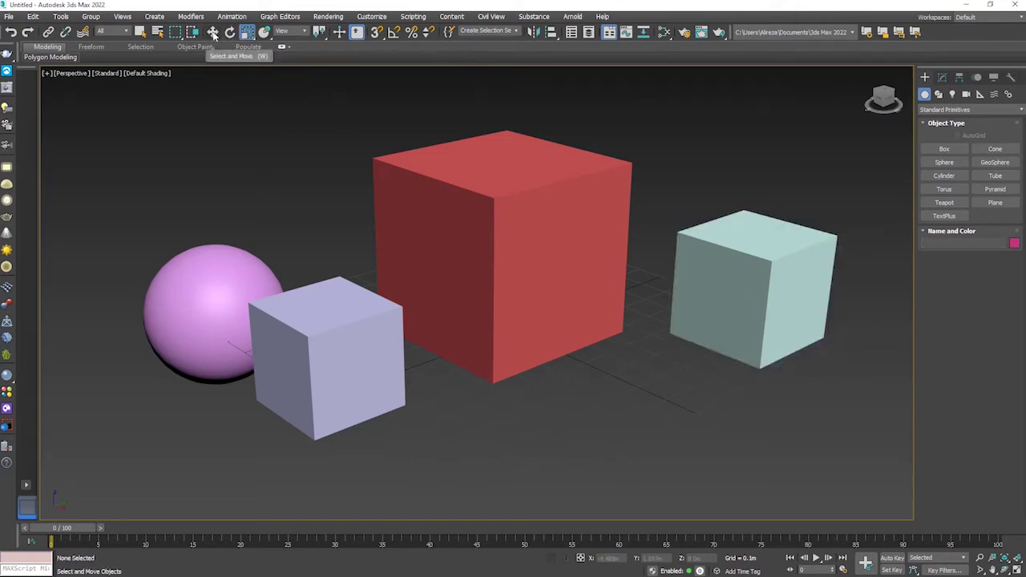
pyautogui.click(230, 32)
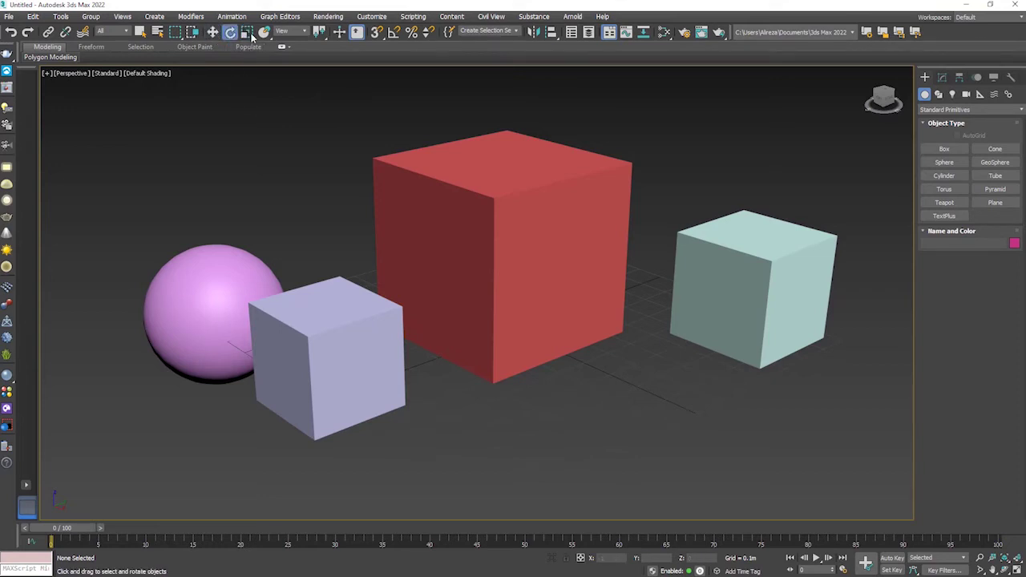
pyautogui.click(247, 32)
pyautogui.click(265, 33)
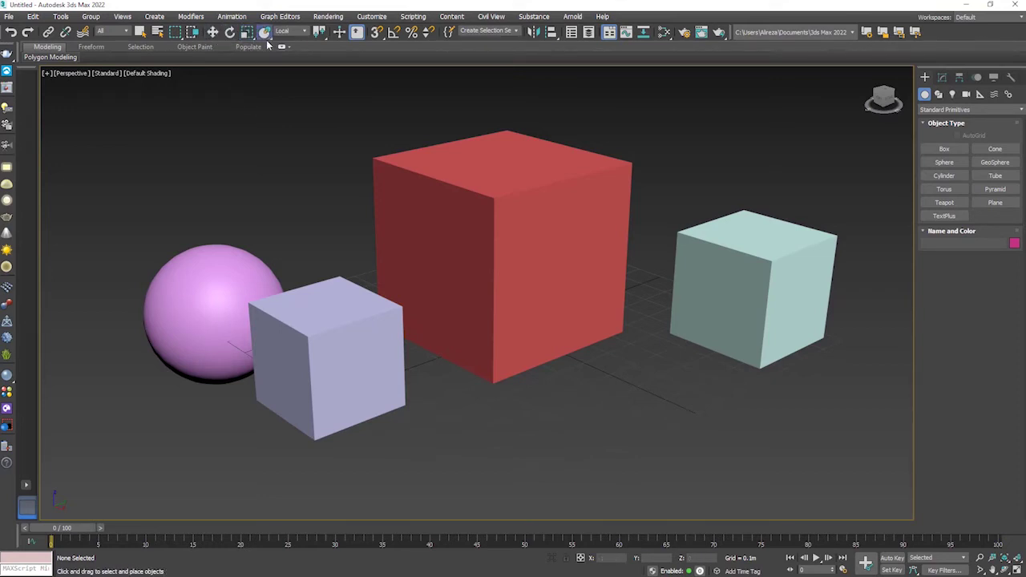
# Step: Link the lavender cube to the red cube with Select and Link, then return to Move and clear the selection
pyautogui.click(48, 32)
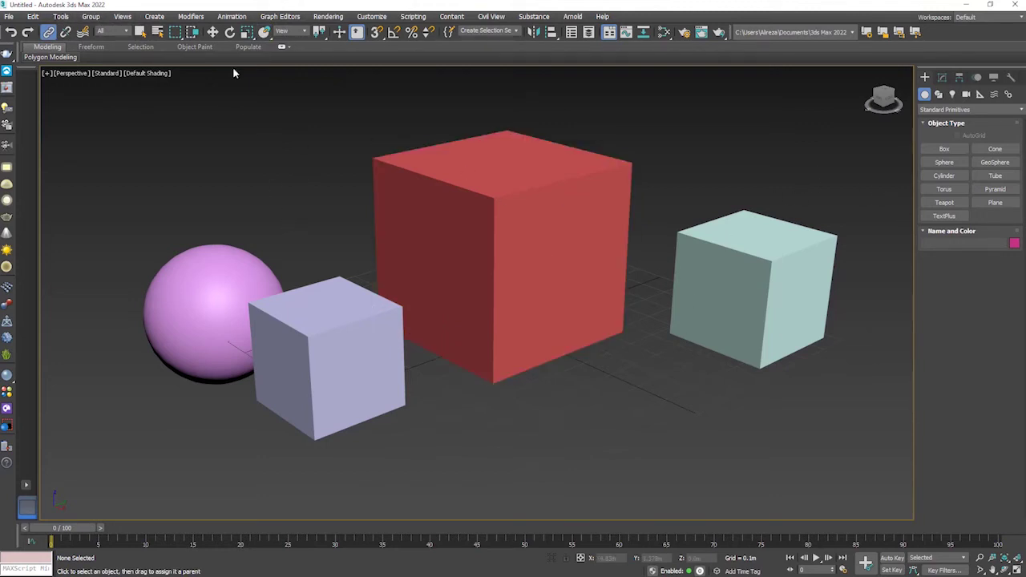
pyautogui.moveTo(346, 286)
pyautogui.mouseDown()
pyautogui.moveTo(382, 315)
pyautogui.moveTo(387, 343)
pyautogui.mouseUp()
pyautogui.rightClick(388, 343)
pyautogui.click(425, 351)
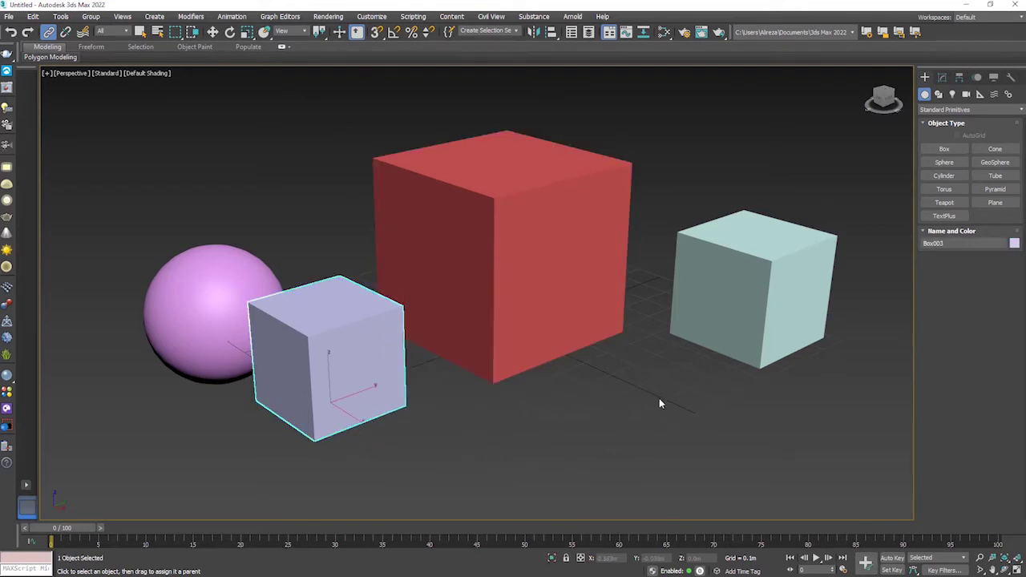
pyautogui.click(658, 397)
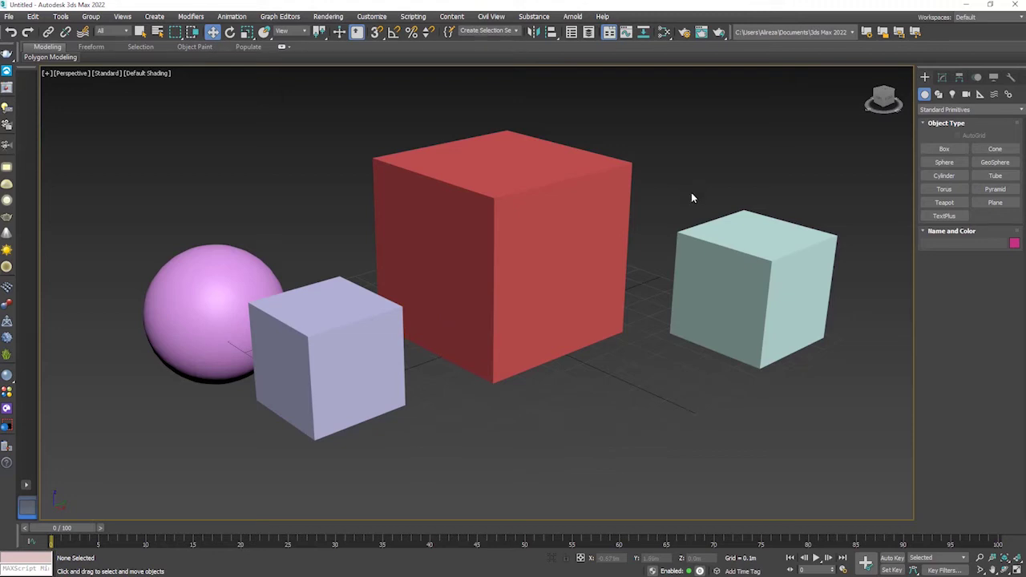
# Step: Cycle Select, Move, Rotate and Scale with Q, W, E, R, switching scale to non-uniform
pyautogui.press('q')
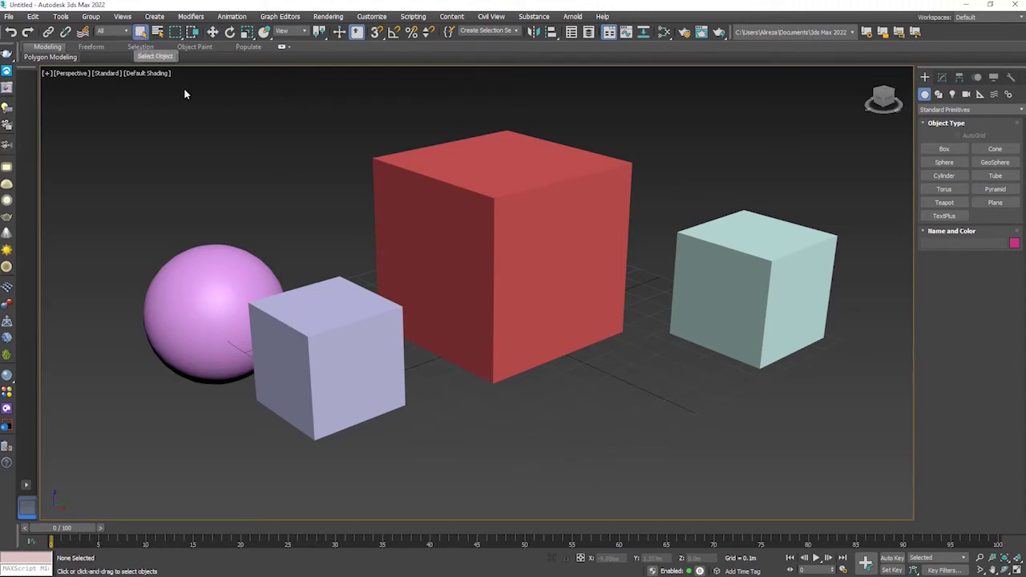
pyautogui.press('w')
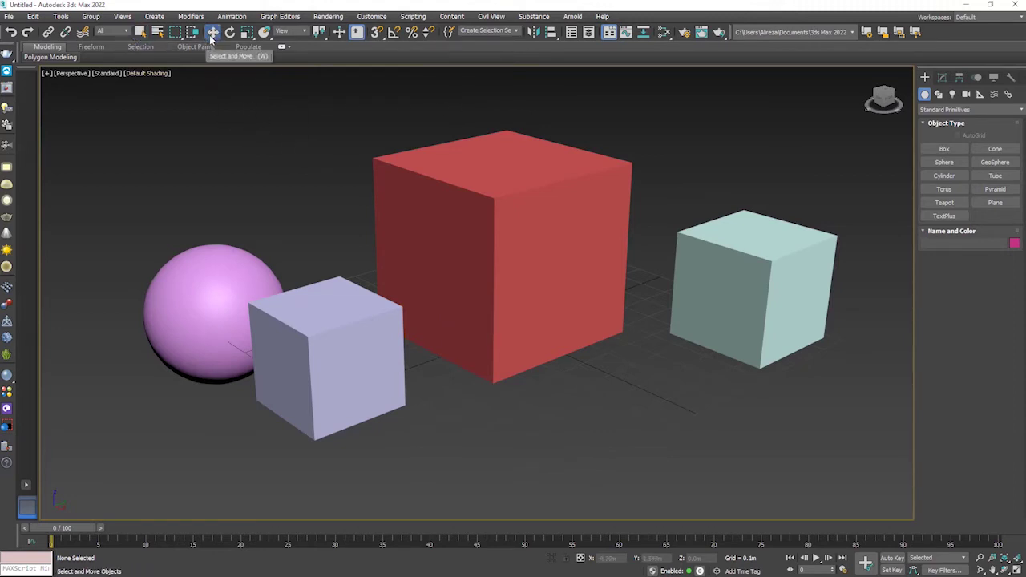
pyautogui.press('e')
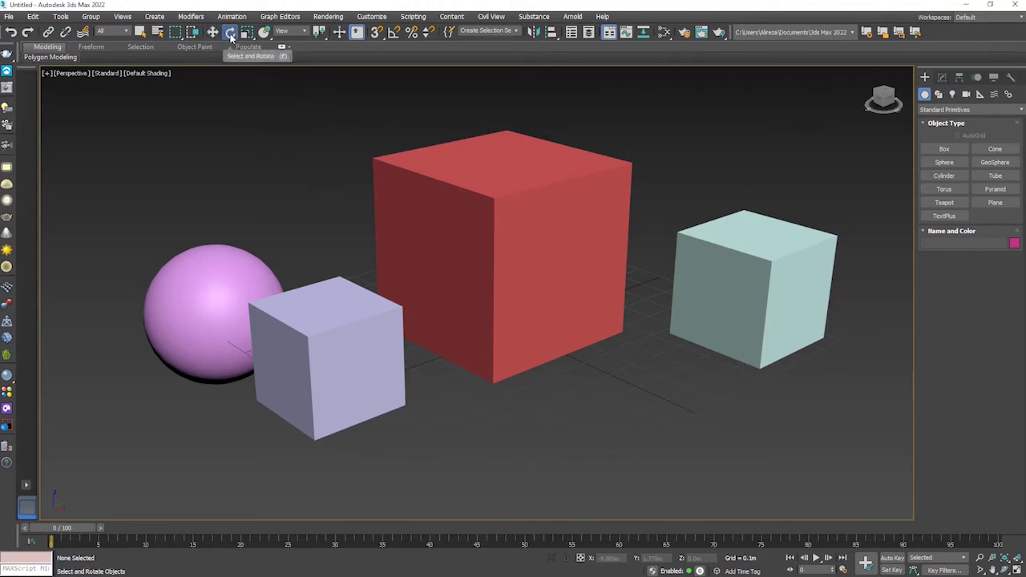
pyautogui.press('r')
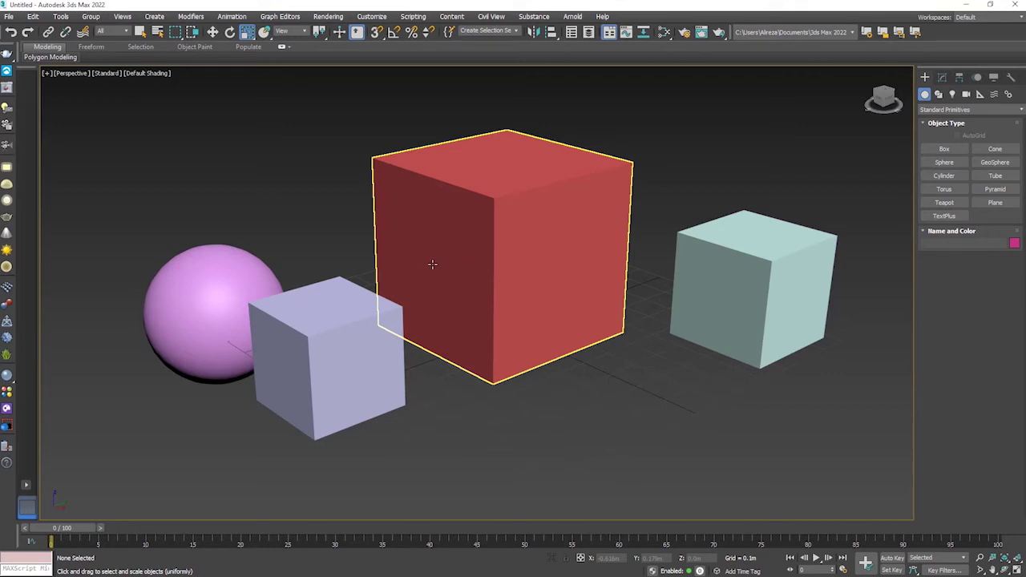
pyautogui.press('r')
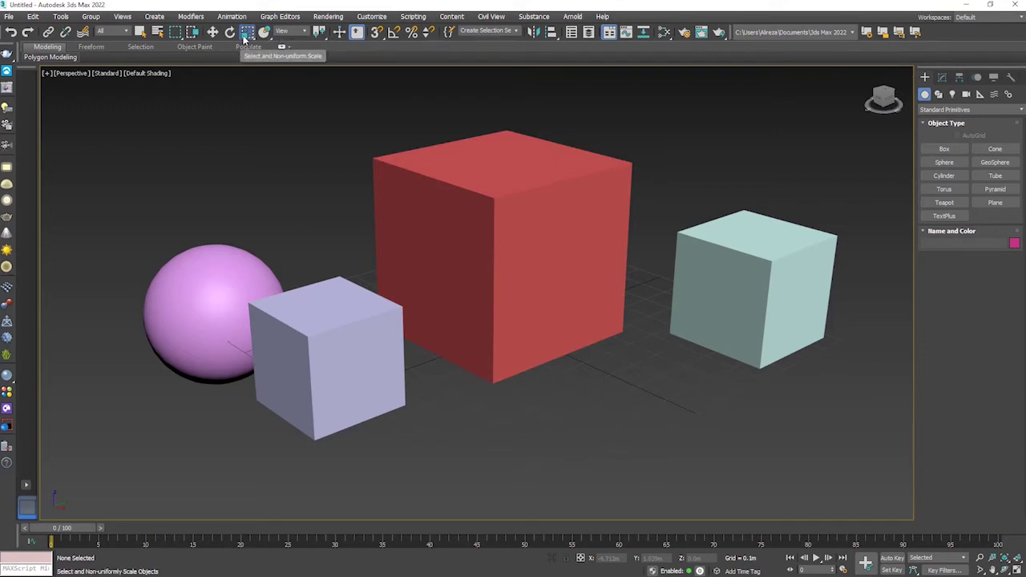
# Step: Pick Select Object, Select and Move, then Select and Rotate on the main toolbar
pyautogui.click(140, 34)
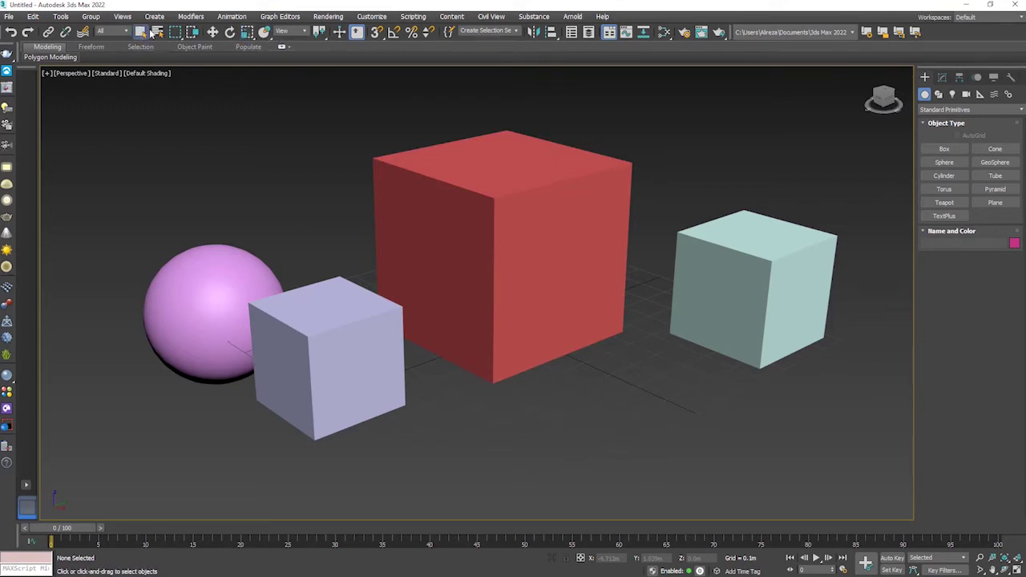
pyautogui.click(212, 33)
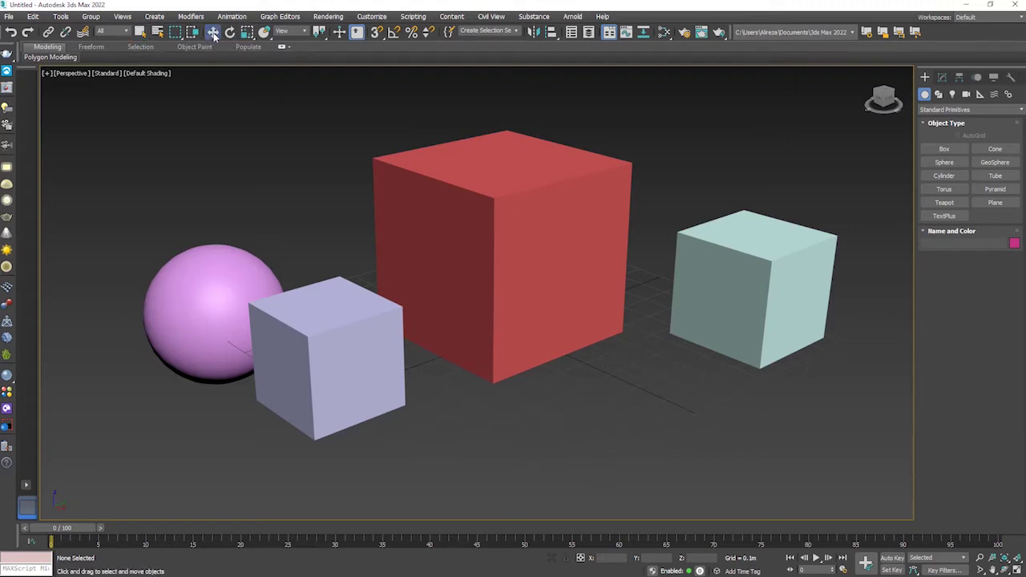
pyautogui.click(233, 36)
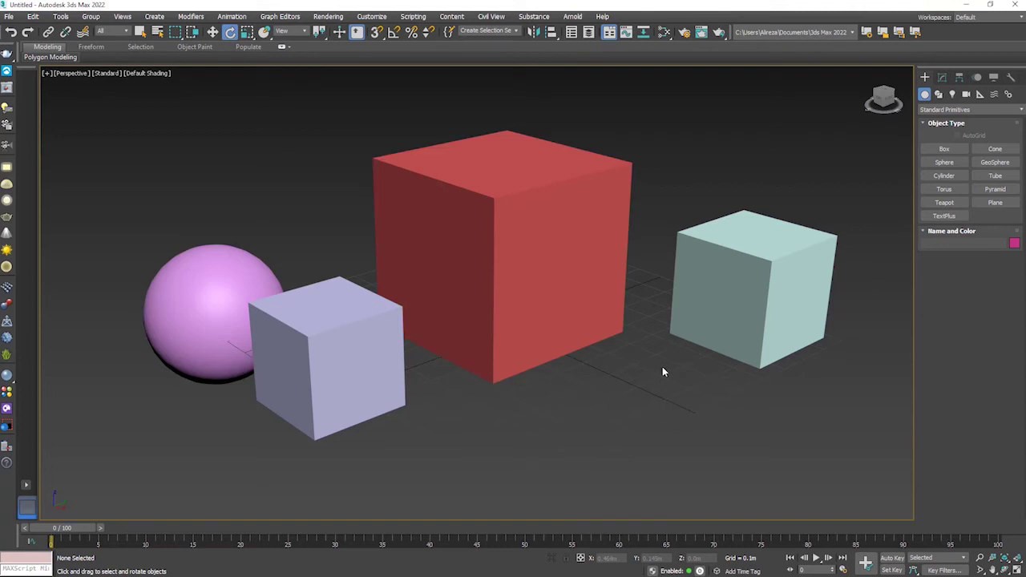
# Step: Draw a small pink sphere beside the red box
pyautogui.click(597, 199)
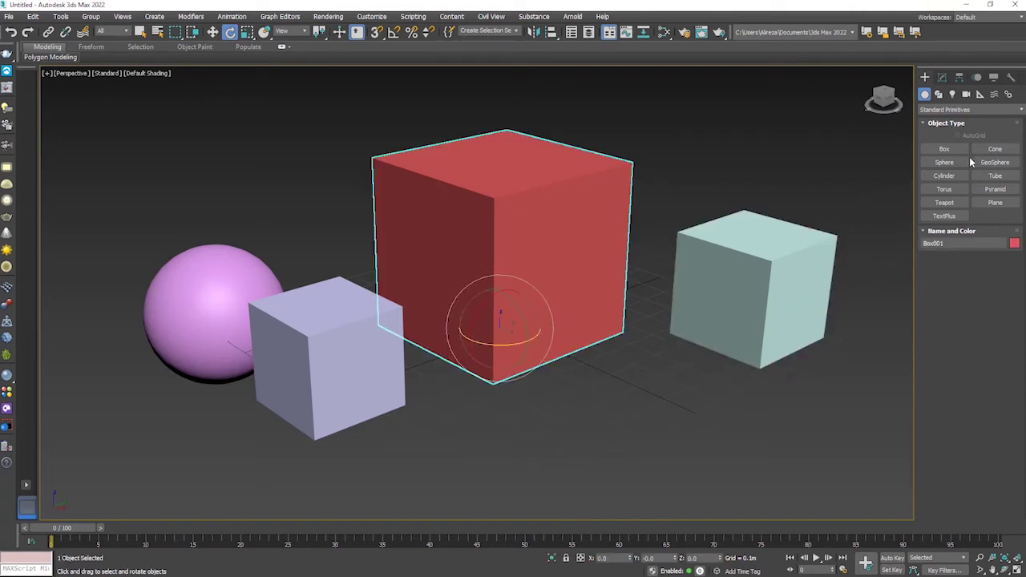
pyautogui.click(944, 161)
pyautogui.moveTo(670, 183); pyautogui.dragTo(696, 184)
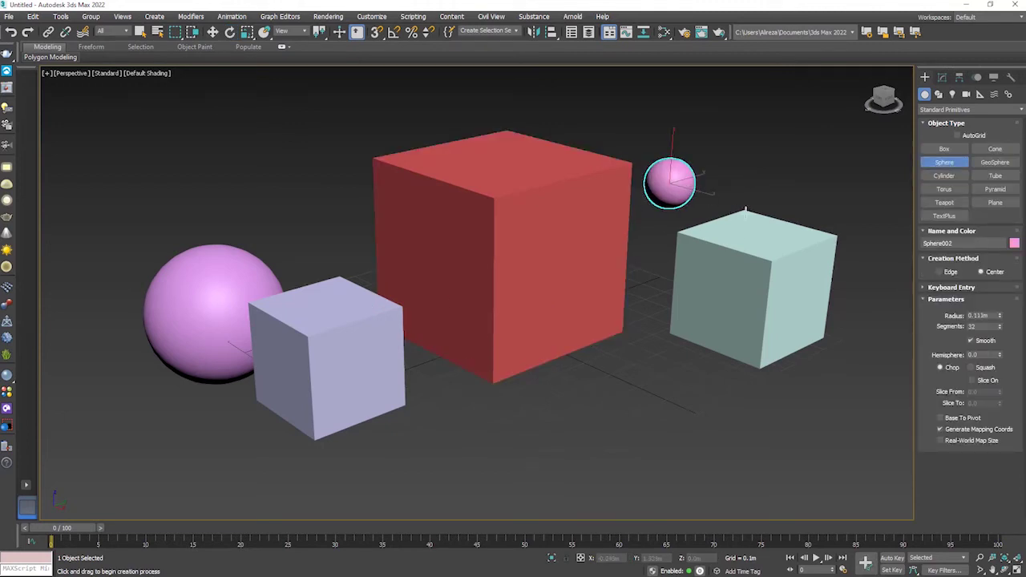
pyautogui.keyDown('alt'); pyautogui.moveTo(712, 263); pyautogui.dragTo(692, 270, button='middle'); pyautogui.keyUp('alt')
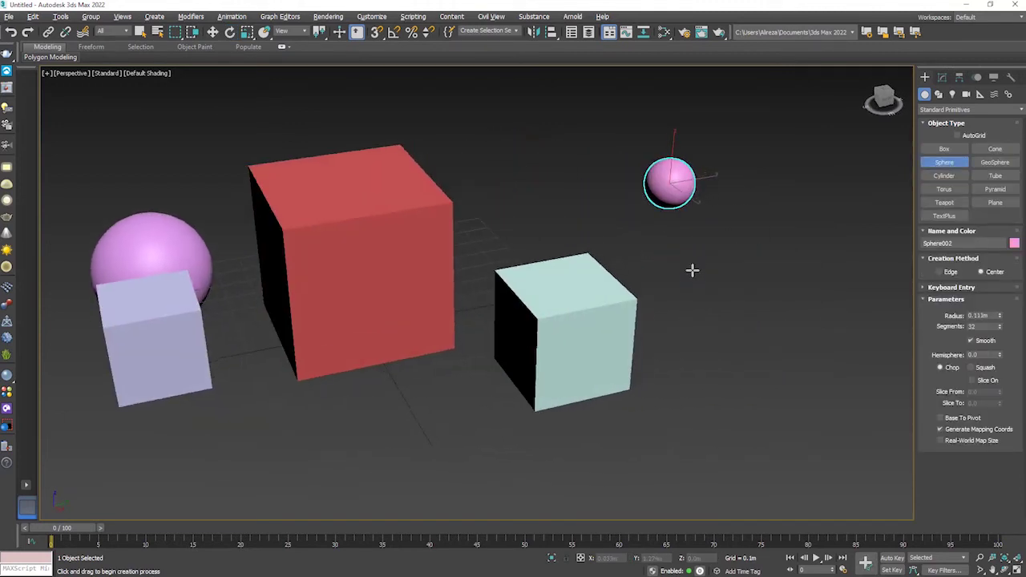
pyautogui.keyDown('alt'); pyautogui.moveTo(638, 240); pyautogui.dragTo(634, 240, button='middle'); pyautogui.keyUp('alt')
pyautogui.press('e')
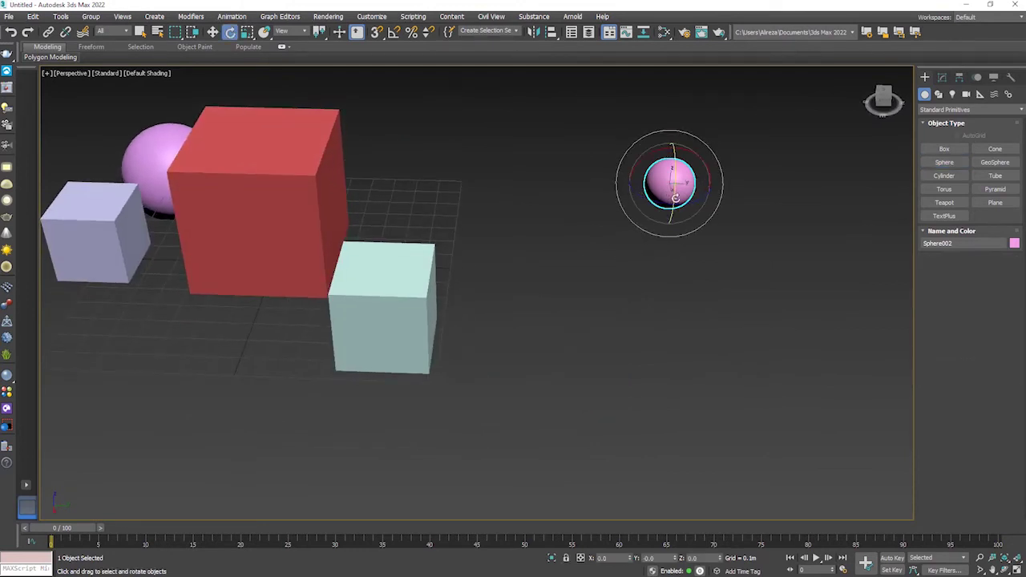
# Step: Draw a large yellow-green cube beside the teal box
pyautogui.click(383, 309)
pyautogui.keyDown('alt'); pyautogui.moveTo(449, 313); pyautogui.dragTo(864, 233, button='middle'); pyautogui.keyUp('alt')
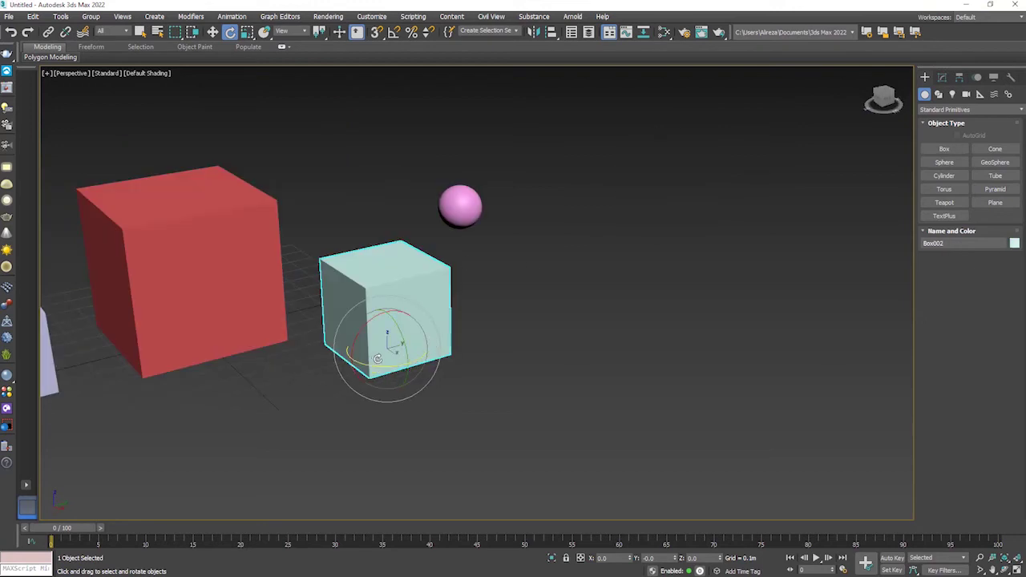
pyautogui.click(944, 148)
pyautogui.moveTo(568, 303); pyautogui.dragTo(586, 300)
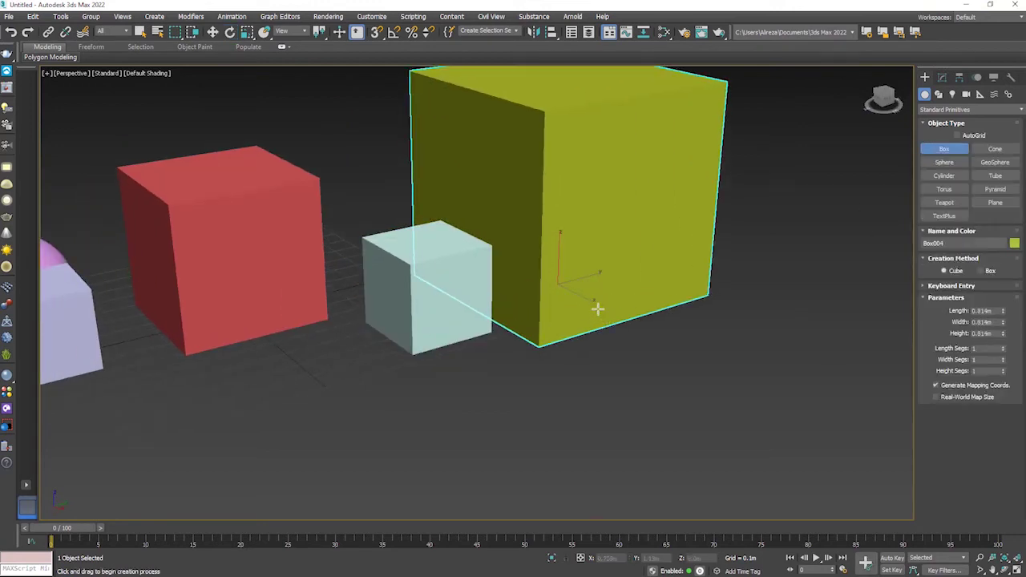
pyautogui.scroll(-3, 587, 300)
pyautogui.keyDown('alt'); pyautogui.moveTo(618, 304); pyautogui.dragTo(614, 277, button='middle'); pyautogui.keyUp('alt')
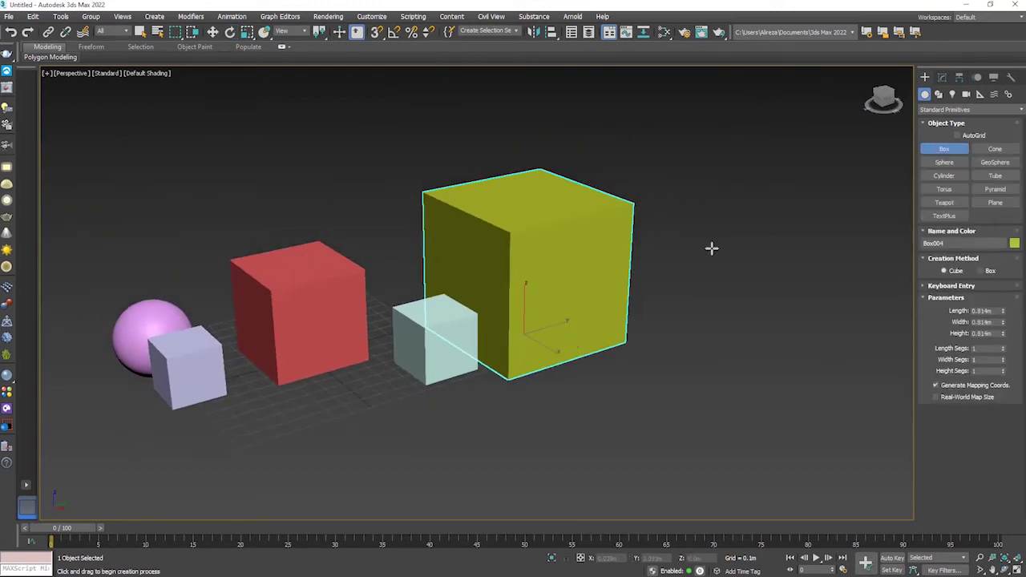
pyautogui.press('e')
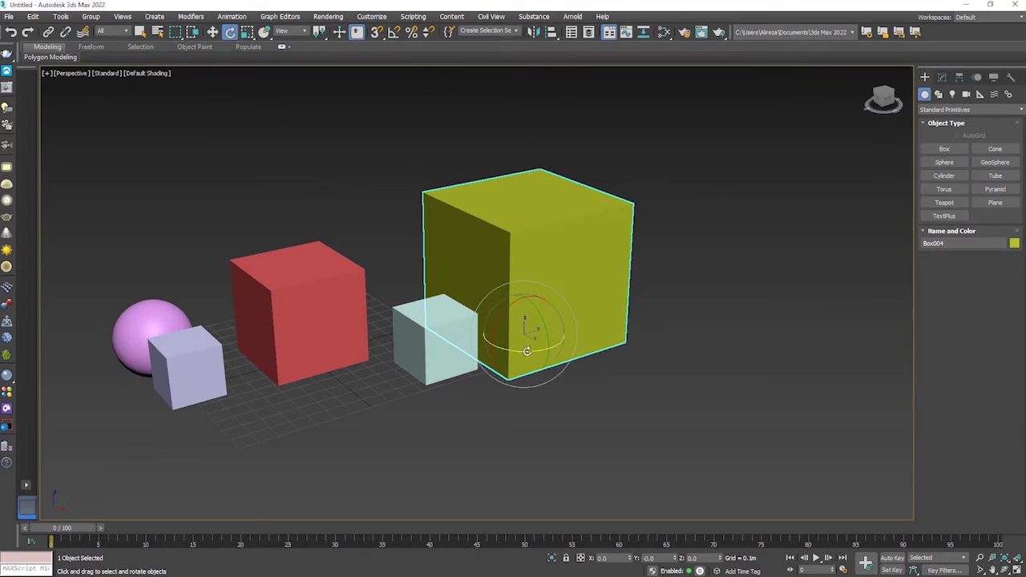
# Step: Rotate the yellow-green cube slightly about its vertical axis and nudge it right
pyautogui.moveTo(556, 285)
pyautogui.mouseDown()
pyautogui.moveTo(503, 238)
pyautogui.moveTo(644, 254)
pyautogui.moveTo(639, 238)
pyautogui.moveTo(529, 201)
pyautogui.mouseUp()
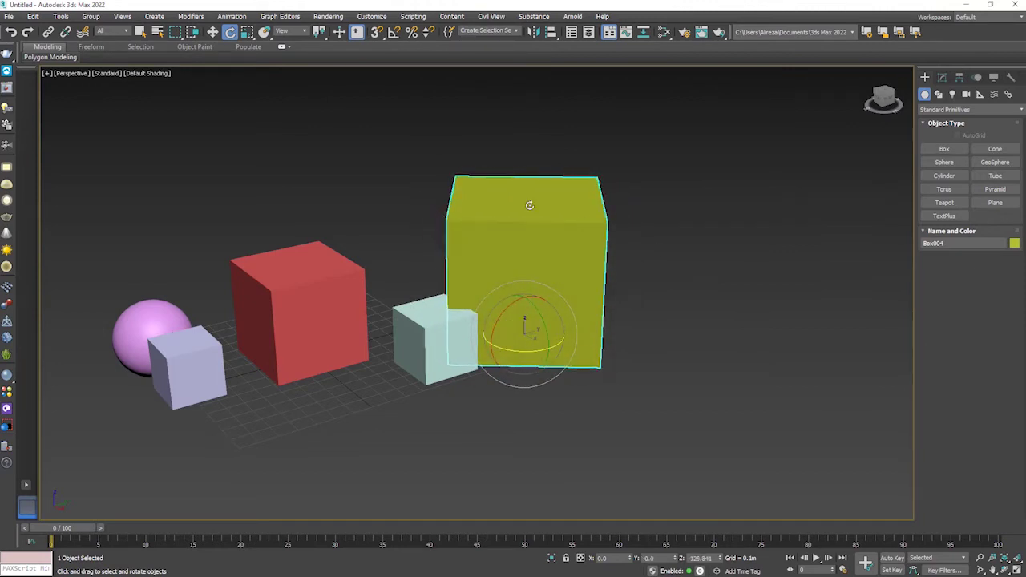
pyautogui.click(213, 33)
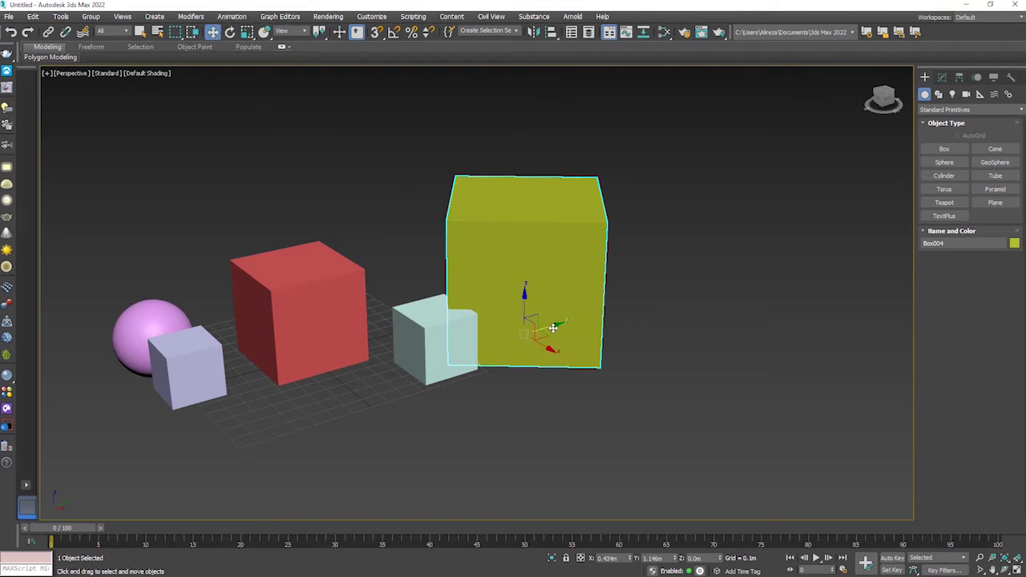
pyautogui.moveTo(553, 327); pyautogui.dragTo(579, 223)
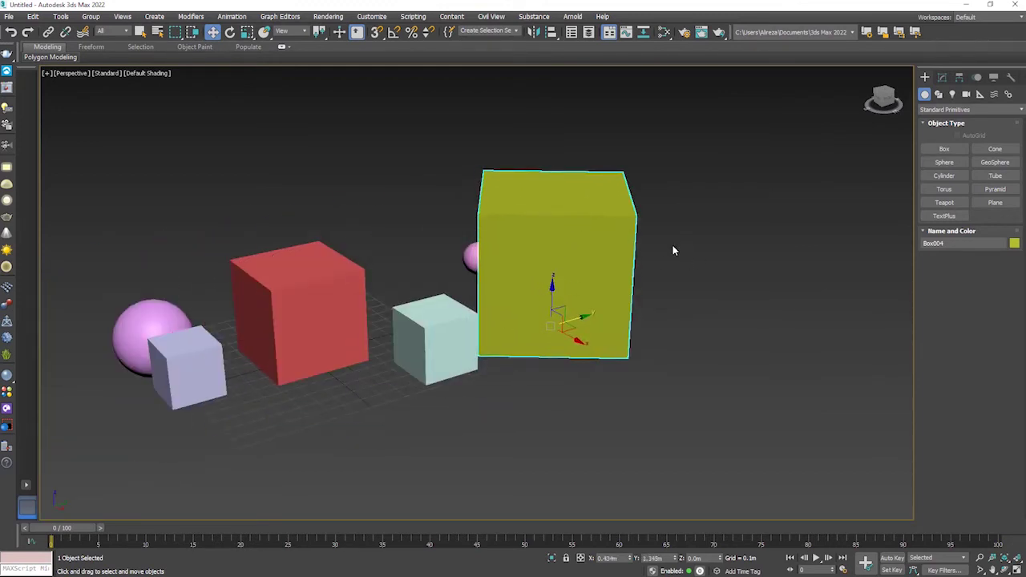
# Step: Select the yellow-green cube with Select Object and cycle the selection region to lasso
pyautogui.click(345, 136)
pyautogui.click(140, 31)
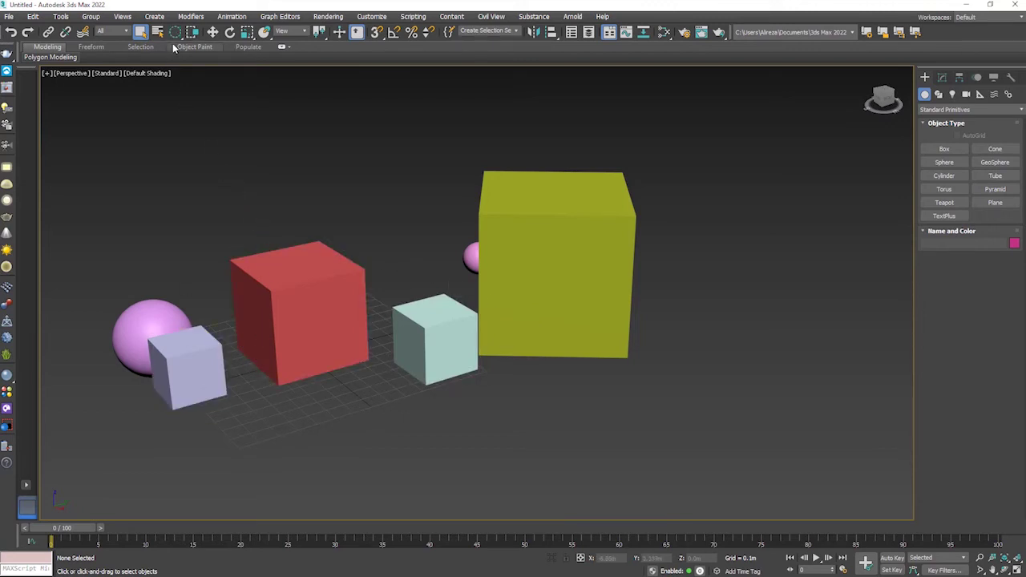
pyautogui.click(544, 228)
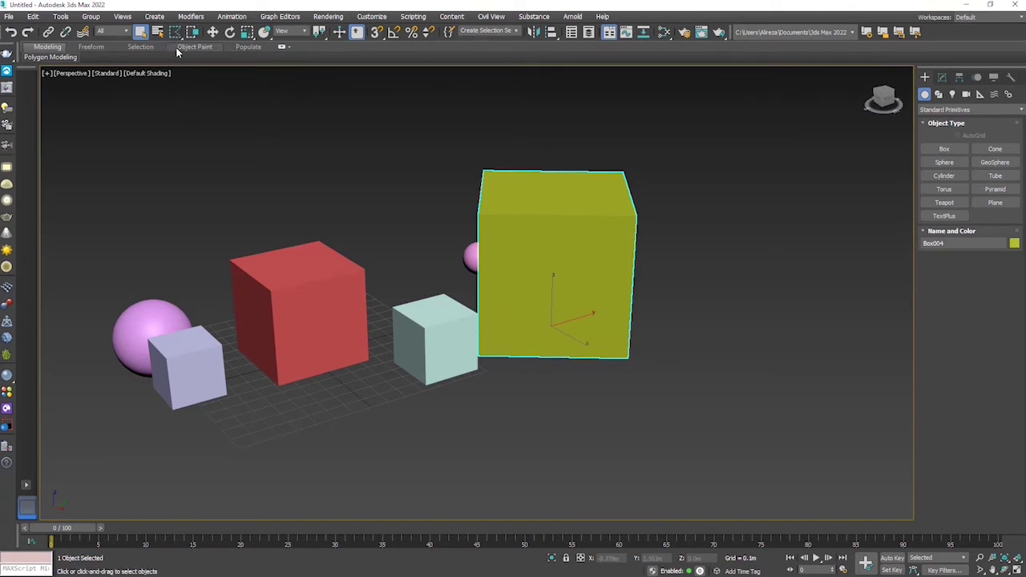
pyautogui.press('q')
pyautogui.press('q')
pyautogui.press('q')
pyautogui.press('q')
pyautogui.press('q')
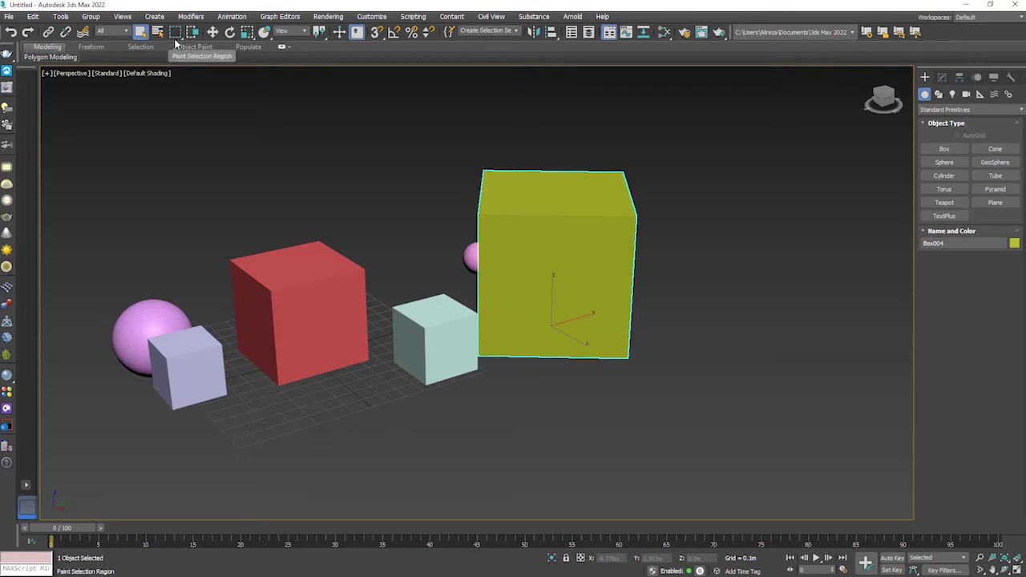
pyautogui.click(311, 93)
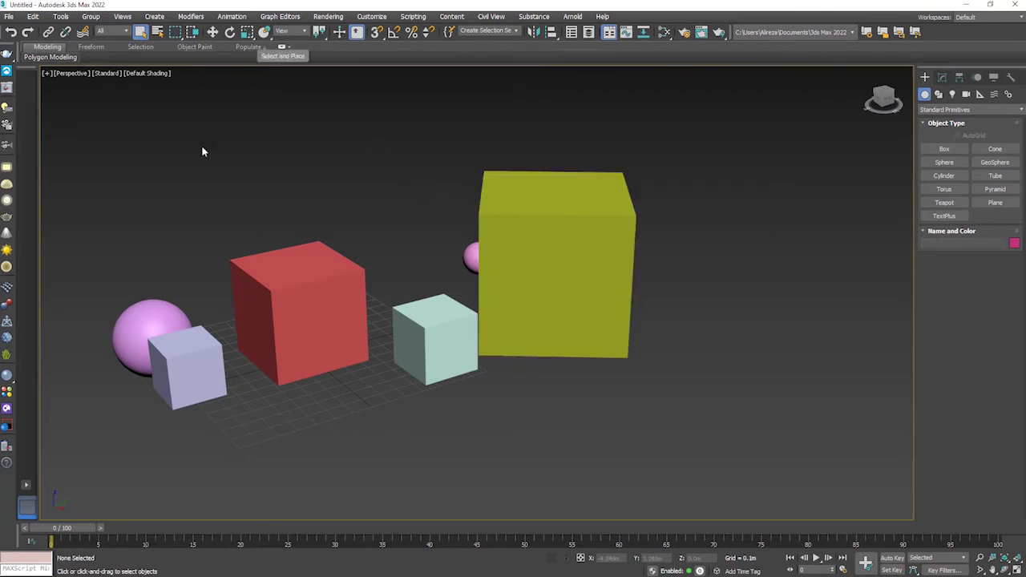
# Step: Try uniform scaling on the yellow-green cube, then return to Select Object and deselect it
pyautogui.click(251, 36)
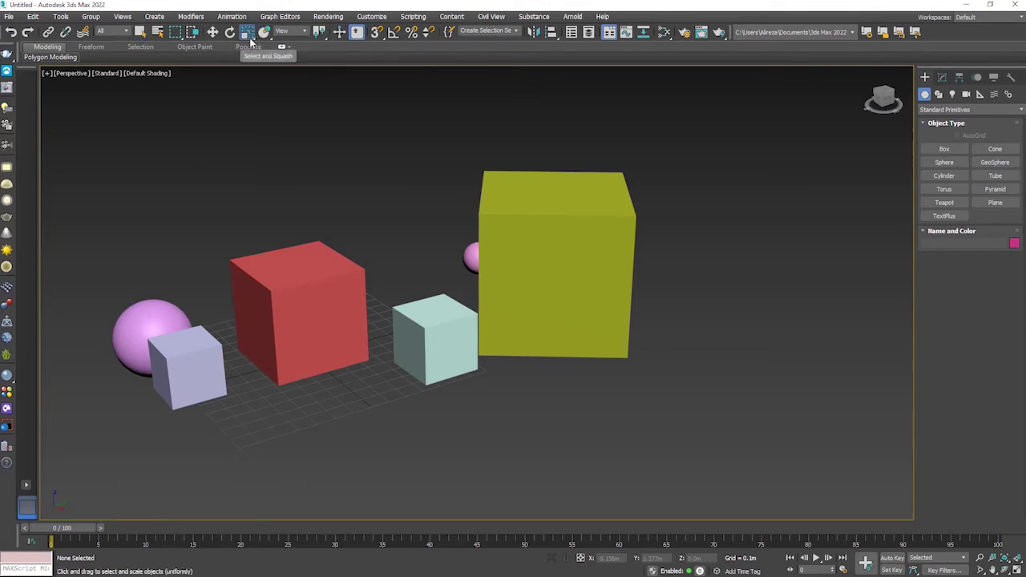
pyautogui.press('r')
pyautogui.press('r')
pyautogui.press('r')
pyautogui.press('r')
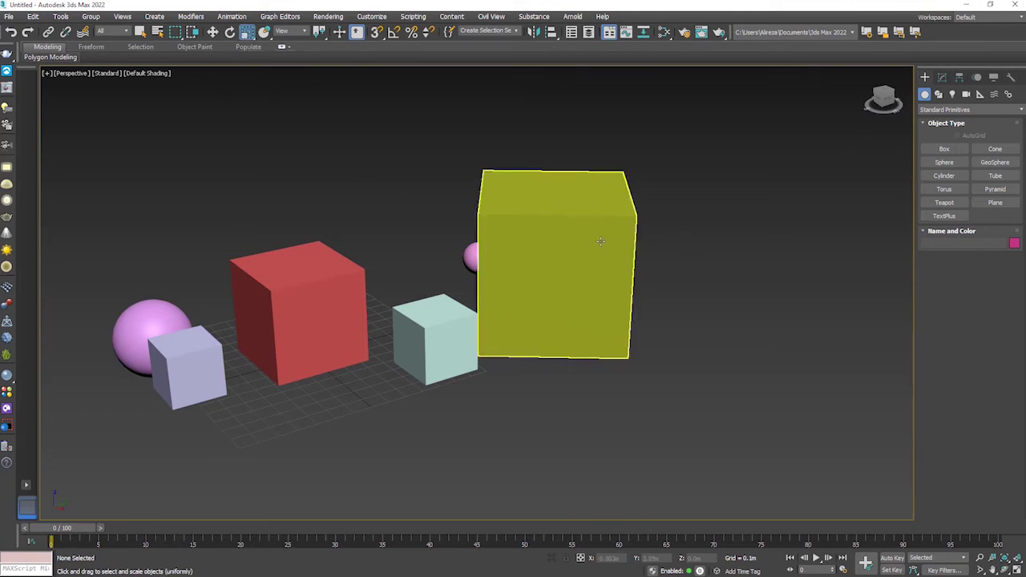
pyautogui.click(518, 238)
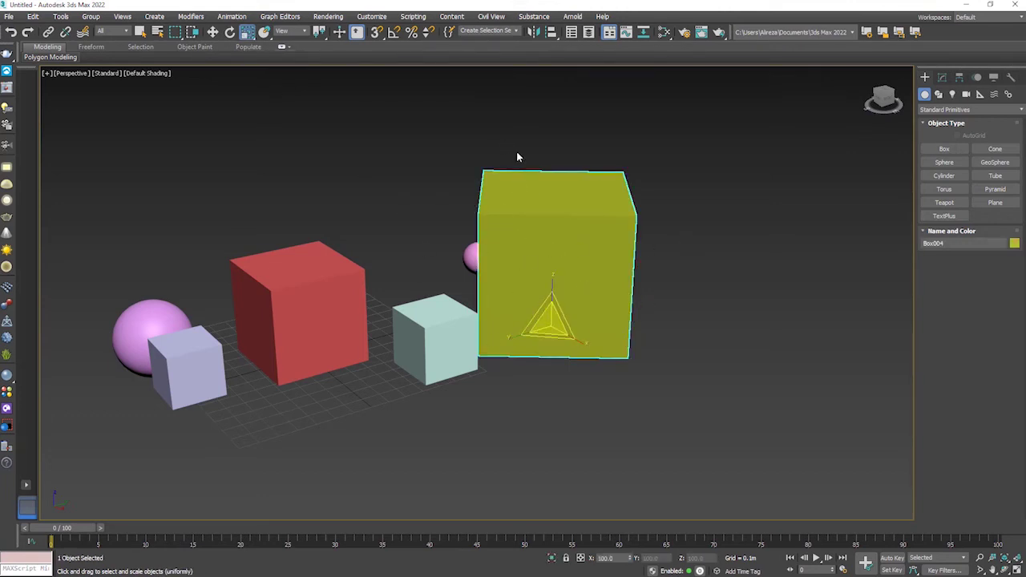
pyautogui.click(139, 31)
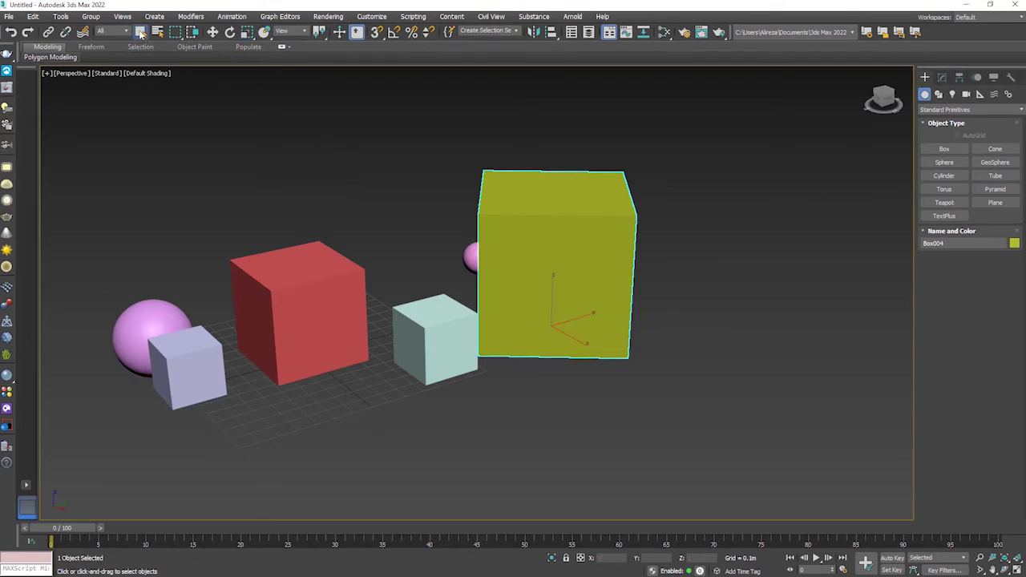
pyautogui.click(675, 261)
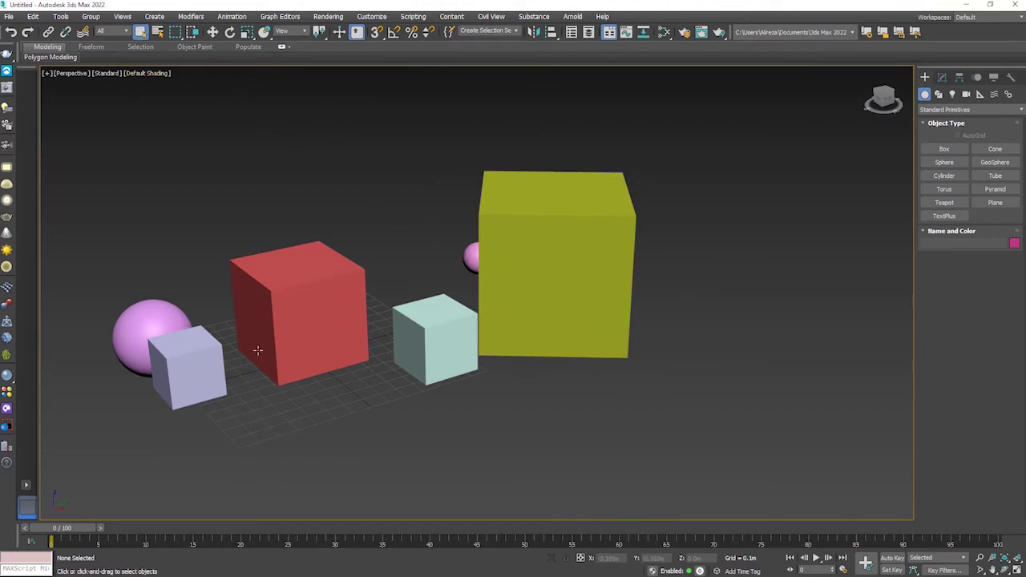
# Step: Choose the Rectangular selection region and drag a right-to-left crossing window beside the yellow-green cube
pyautogui.click(176, 32)
pyautogui.moveTo(176, 36); pyautogui.dragTo(192, 33)
pyautogui.moveTo(714, 136)
pyautogui.mouseDown()
pyautogui.moveTo(179, 412)
pyautogui.moveTo(662, 407)
pyautogui.mouseUp()
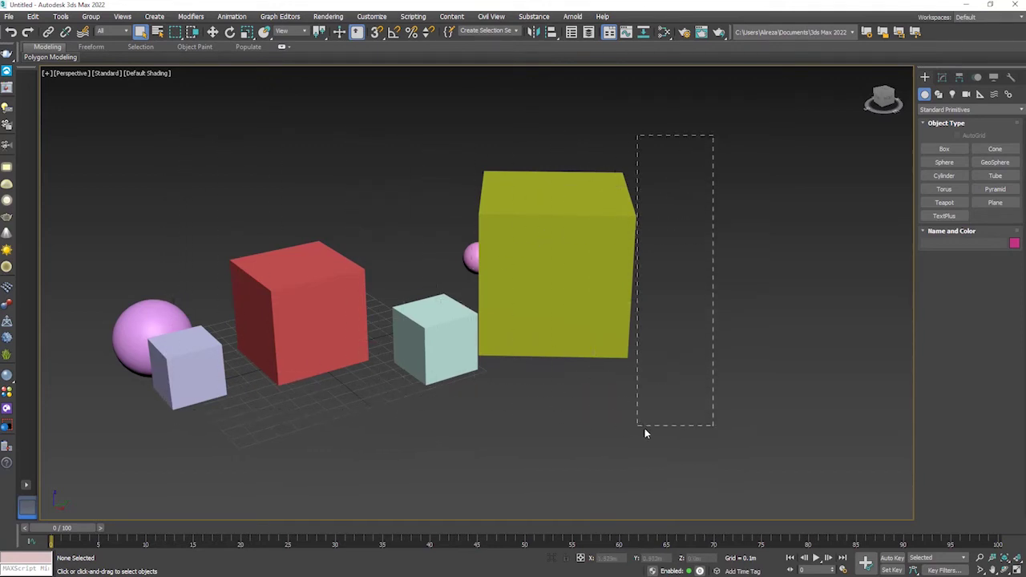
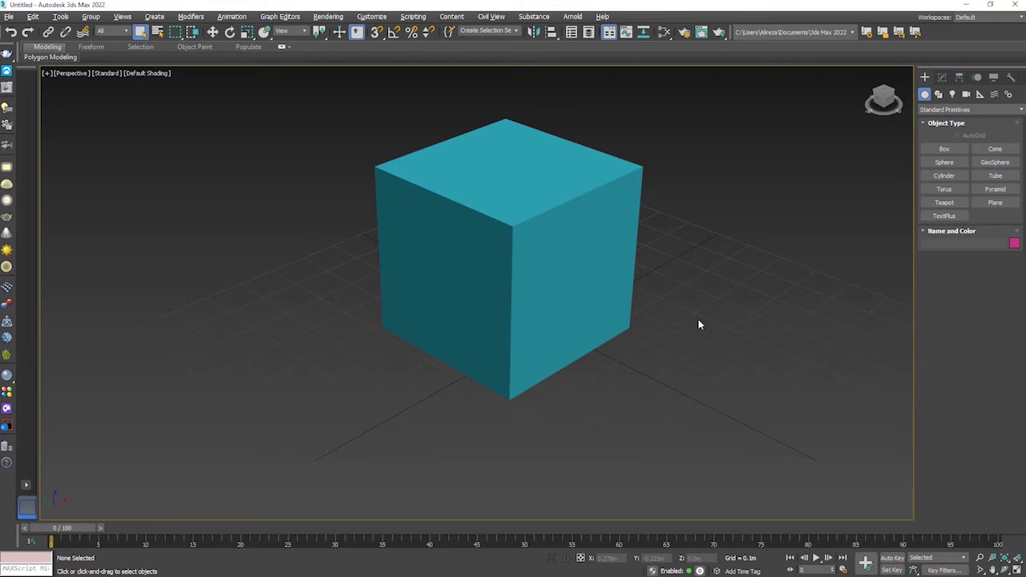
# Step: Wheel-zoom the Perspective view in and out on the teal cube, ending close up
pyautogui.scroll(-5, 576, 287)
pyautogui.scroll(5, 576, 287)
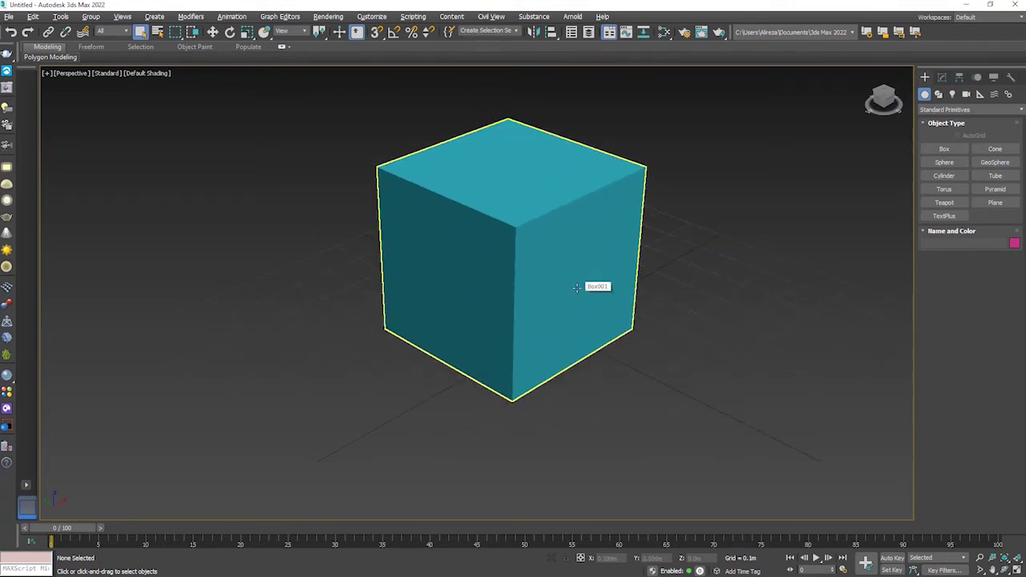
pyautogui.scroll(-5, 576, 286)
pyautogui.scroll(5, 576, 286)
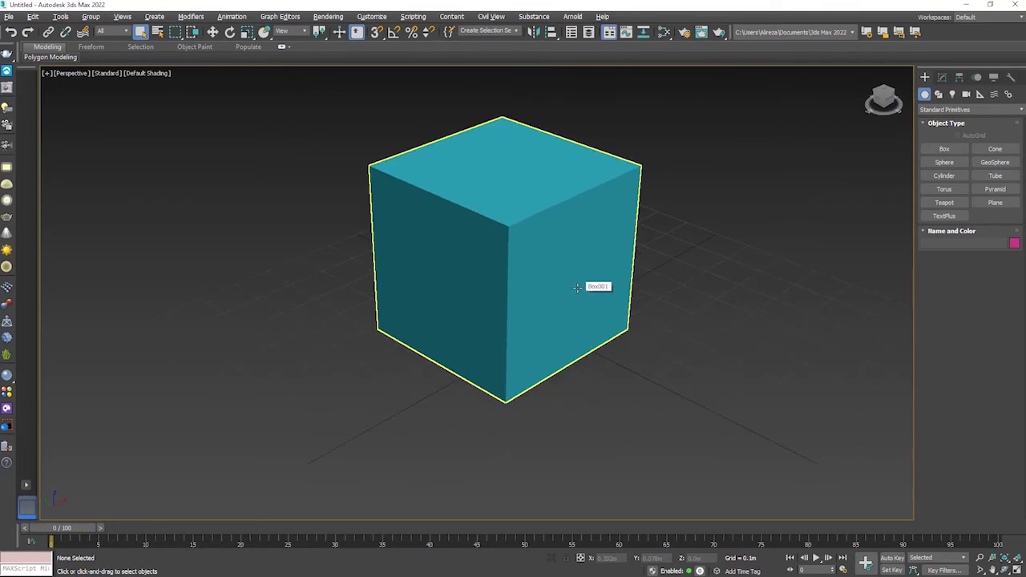
pyautogui.scroll(-5, 579, 289)
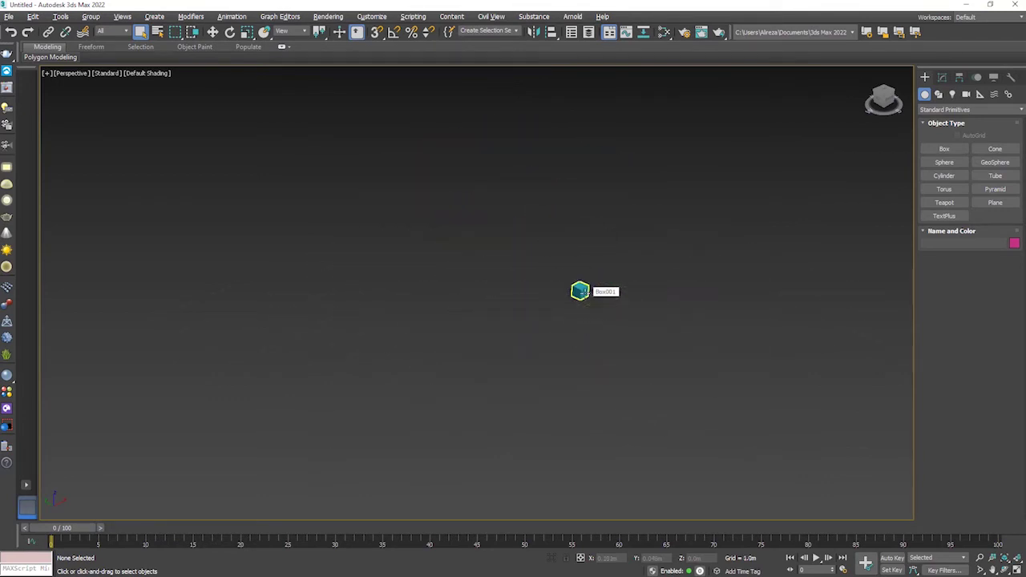
pyautogui.scroll(5, 582, 291)
pyautogui.scroll(-3, 584, 293)
pyautogui.scroll(2, 584, 293)
pyautogui.scroll(3, 584, 292)
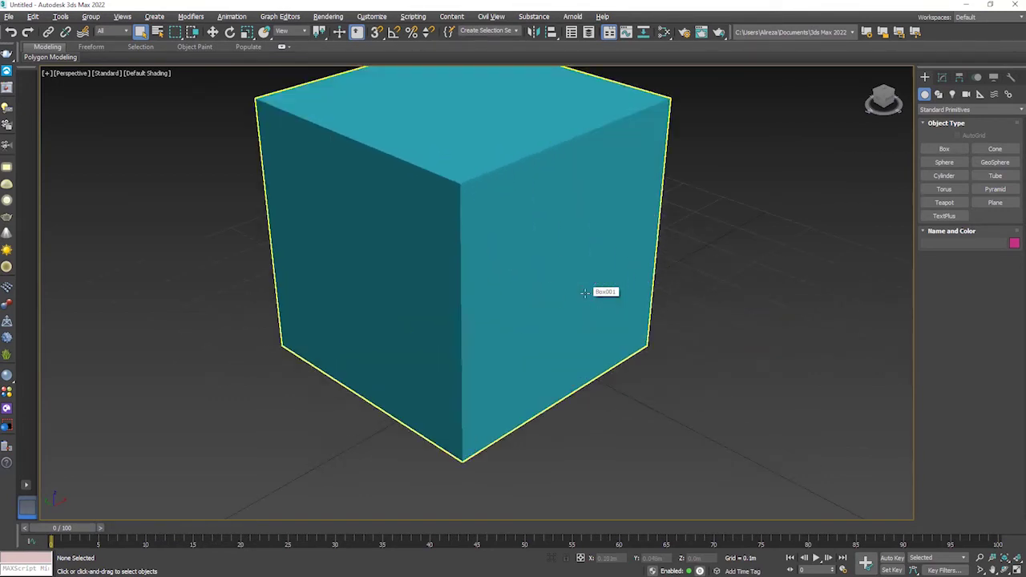
pyautogui.scroll(3, 585, 292)
pyautogui.scroll(-4, 584, 293)
pyautogui.scroll(-2, 585, 292)
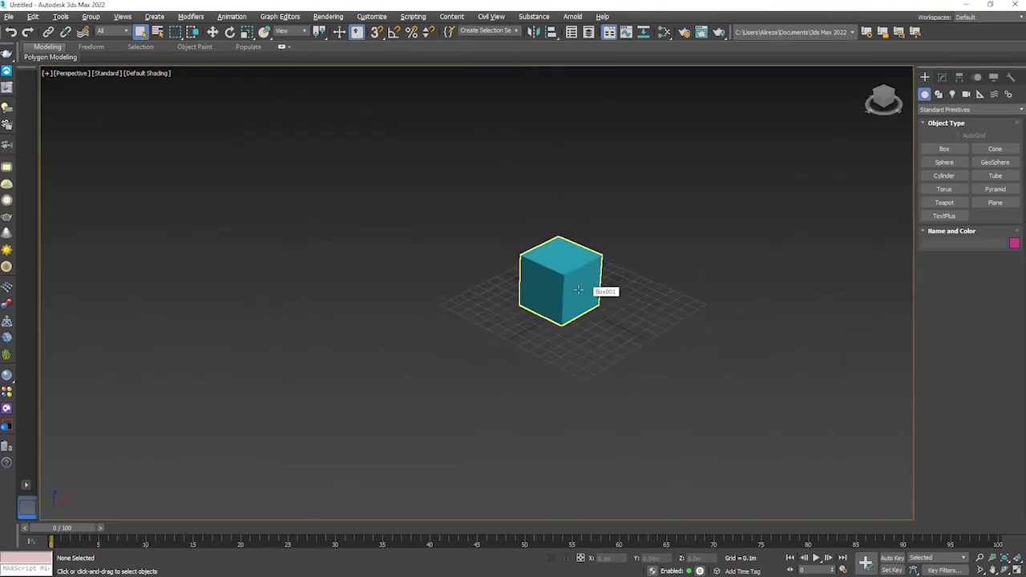
pyautogui.scroll(2, 566, 288)
pyautogui.scroll(4, 566, 288)
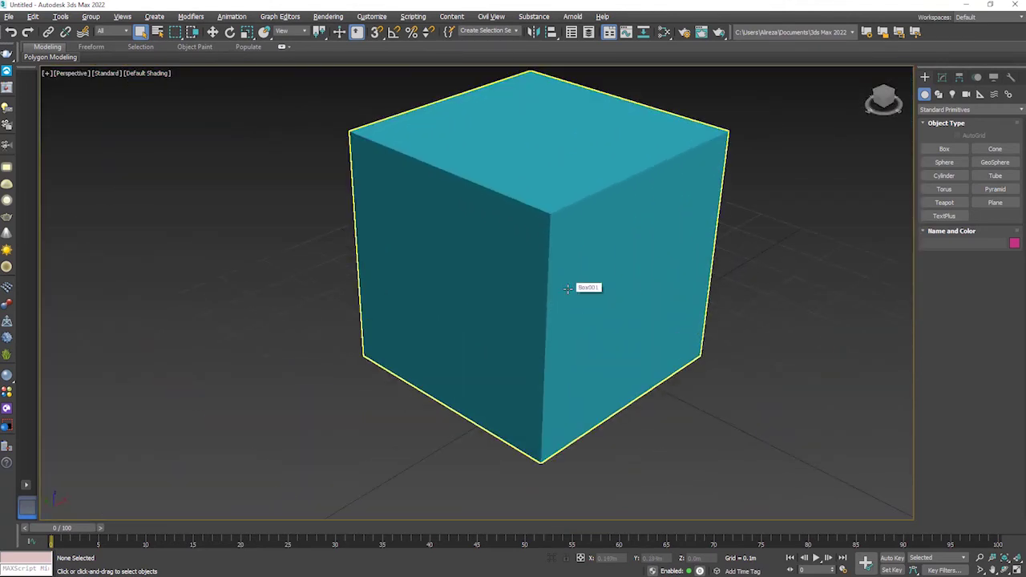
pyautogui.scroll(-2, 567, 289)
pyautogui.scroll(-4, 567, 288)
pyautogui.scroll(1, 567, 289)
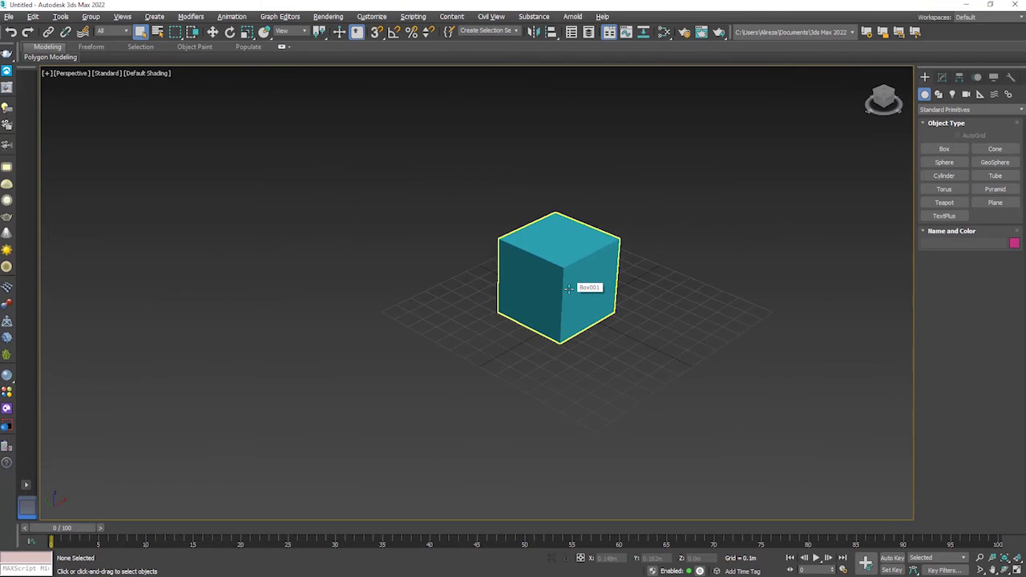
pyautogui.scroll(2, 577, 255)
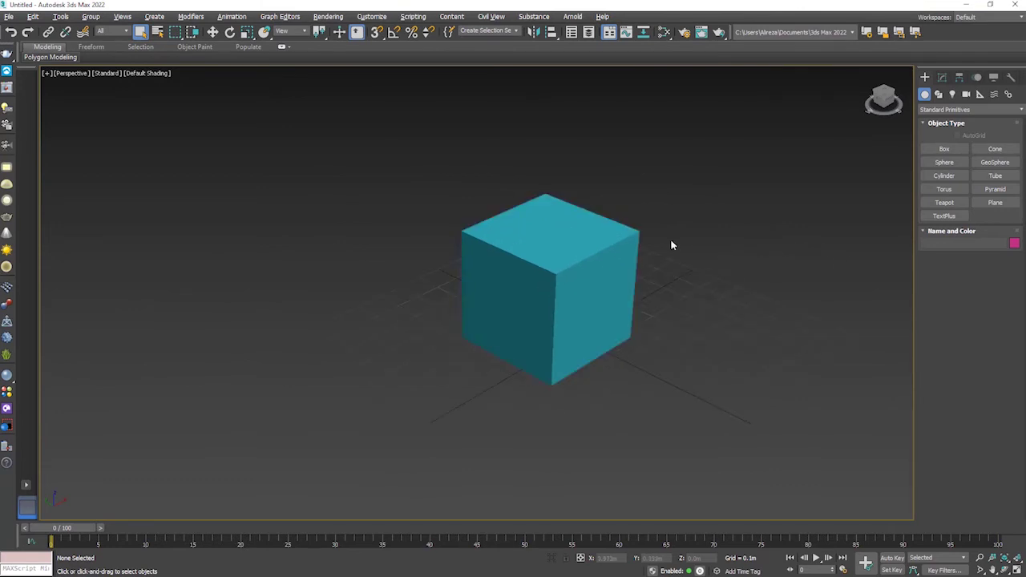
pyautogui.scroll(2, 662, 260)
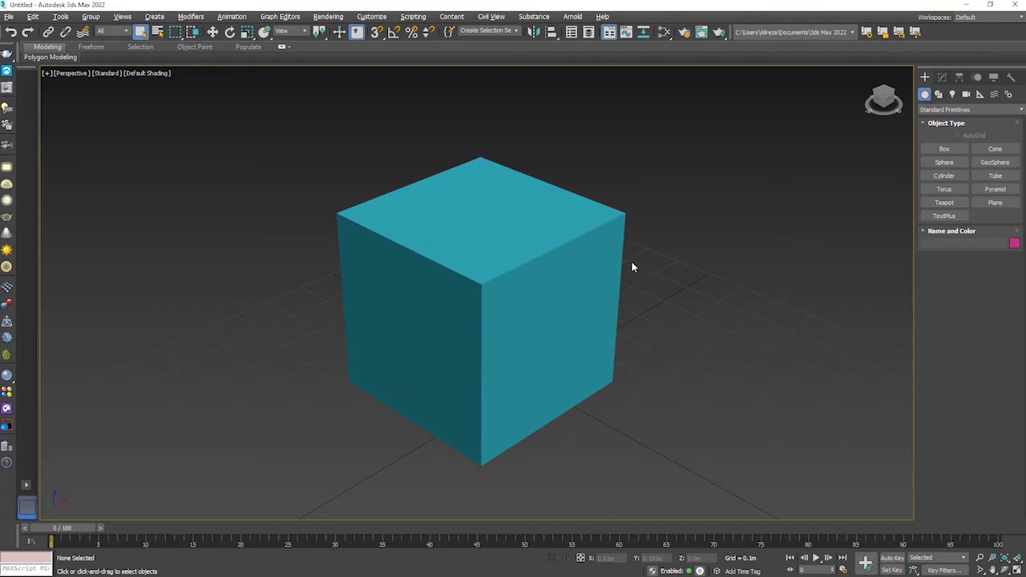
pyautogui.scroll(2, 631, 267)
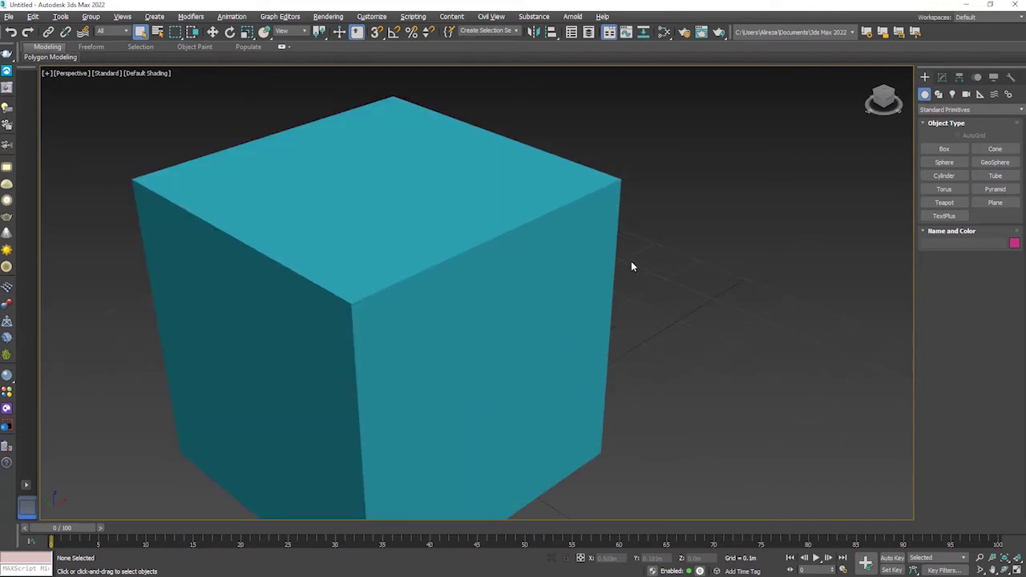
pyautogui.scroll(2, 631, 267)
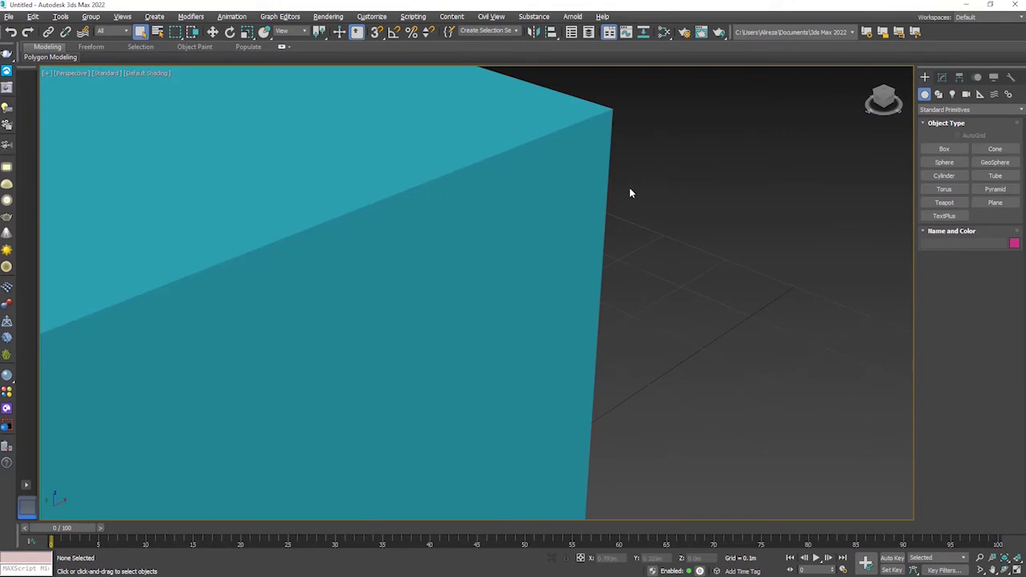
pyautogui.scroll(-3, 630, 190)
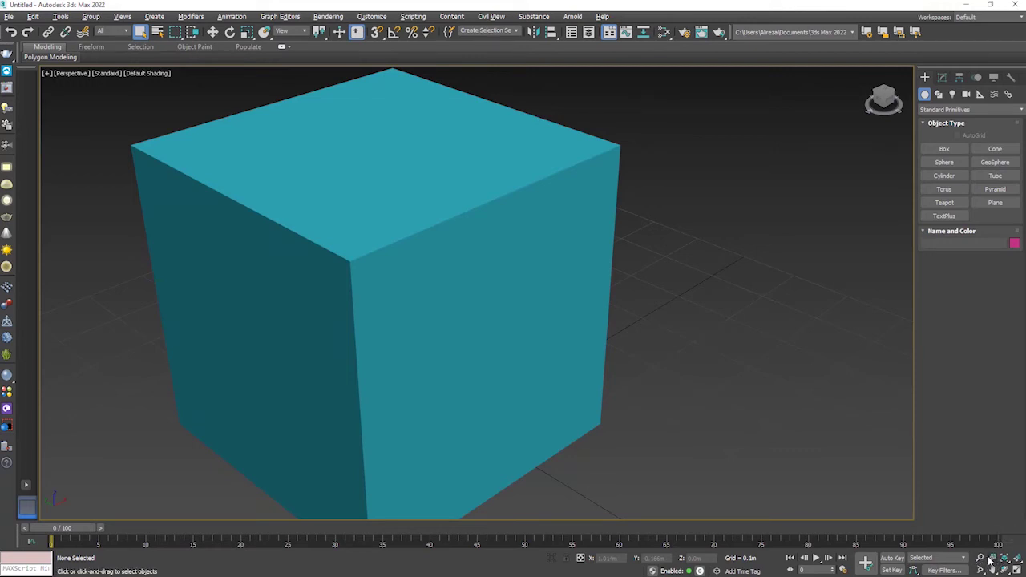
# Step: Zoom the view out with the Zoom tool so the cube appears small
pyautogui.click(979, 561)
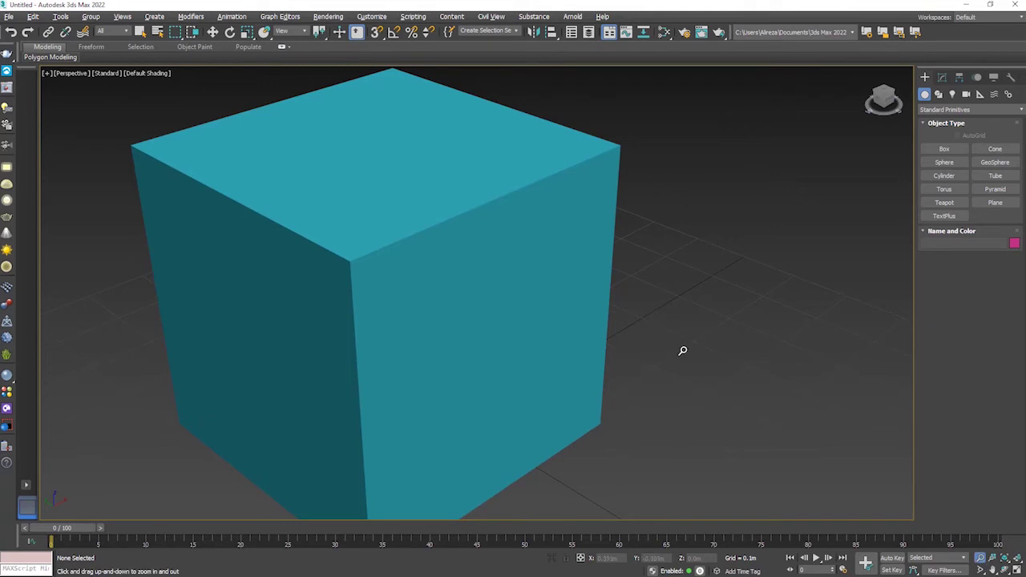
pyautogui.moveTo(617, 206)
pyautogui.mouseDown()
pyautogui.moveTo(635, 317)
pyautogui.moveTo(620, 144)
pyautogui.moveTo(638, 224)
pyautogui.moveTo(636, 174)
pyautogui.moveTo(643, 188)
pyautogui.moveTo(645, 254)
pyautogui.moveTo(619, 201)
pyautogui.mouseUp()
pyautogui.press('Escape')
pyautogui.click(602, 190)
# Step: Zoom back in close on the cube using the wheel and Alt+Z zoom
pyautogui.scroll(-3, 601, 192)
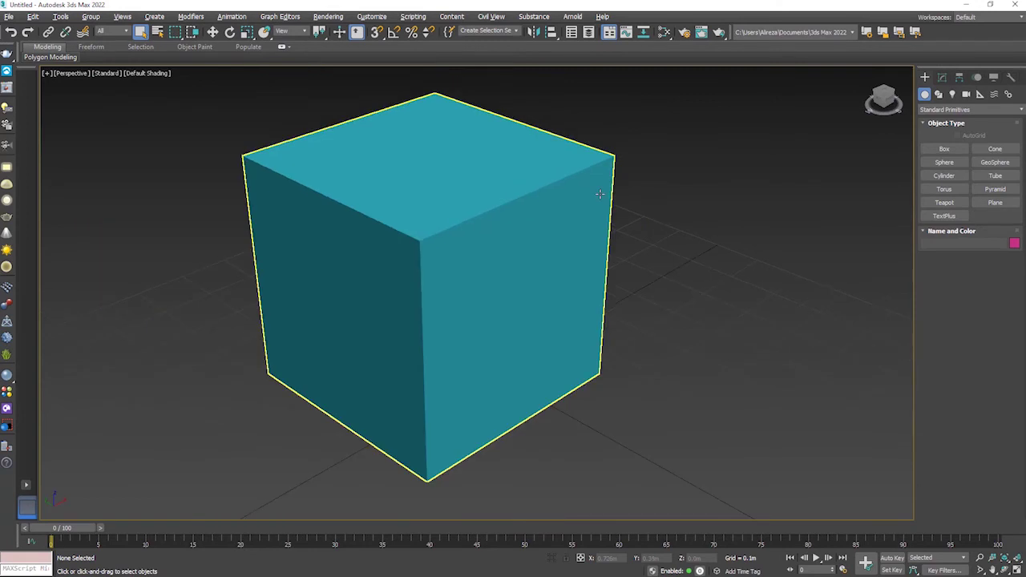
pyautogui.scroll(-2, 599, 195)
pyautogui.scroll(-2, 600, 195)
pyautogui.scroll(2, 490, 199)
pyautogui.scroll(2, 555, 198)
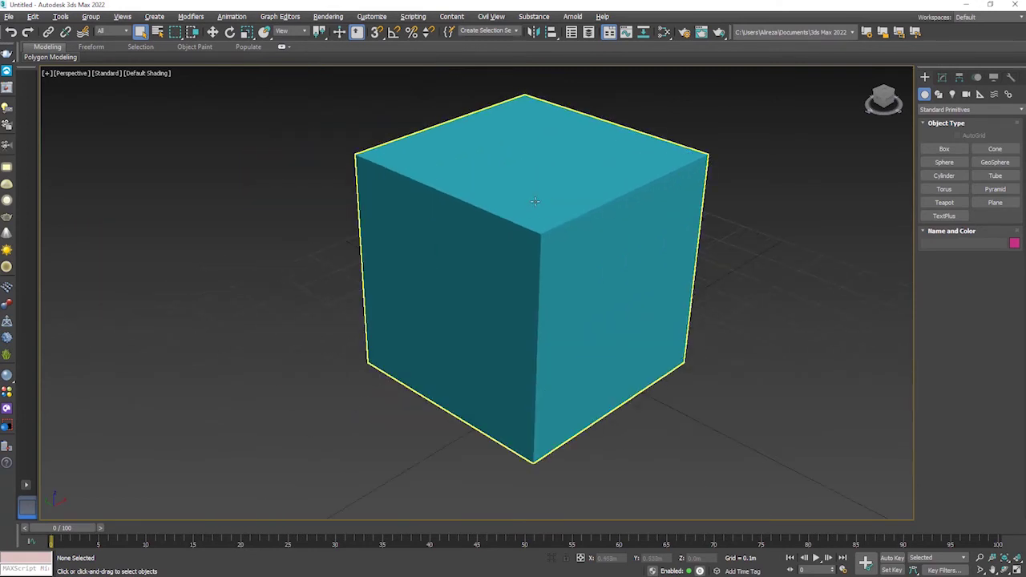
pyautogui.scroll(2, 538, 202)
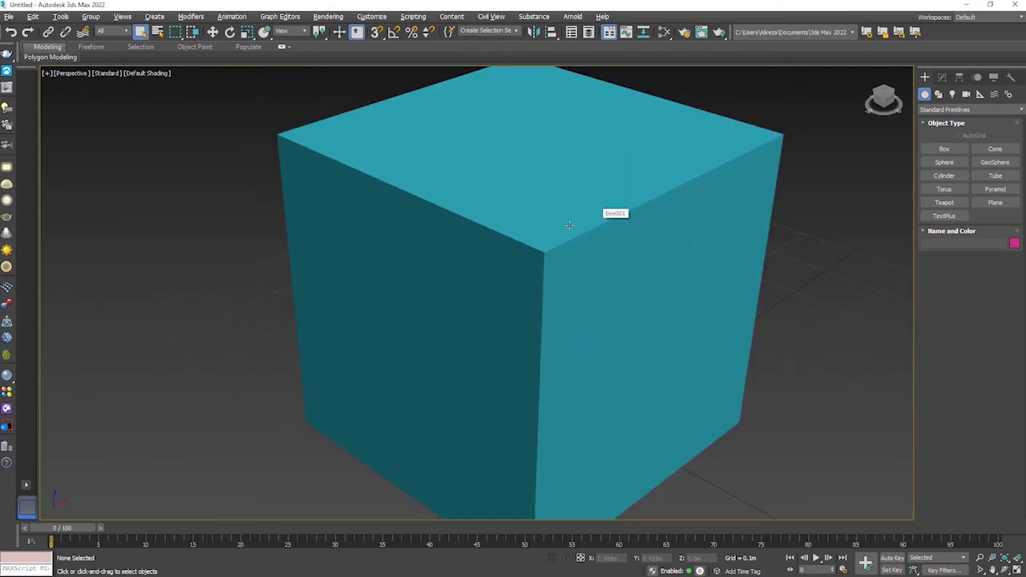
pyautogui.hotkey('alt', 'z')
pyautogui.moveTo(530, 313)
pyautogui.mouseDown()
pyautogui.moveTo(535, 273)
pyautogui.moveTo(558, 307)
pyautogui.moveTo(554, 275)
pyautogui.moveTo(556, 323)
pyautogui.mouseUp()
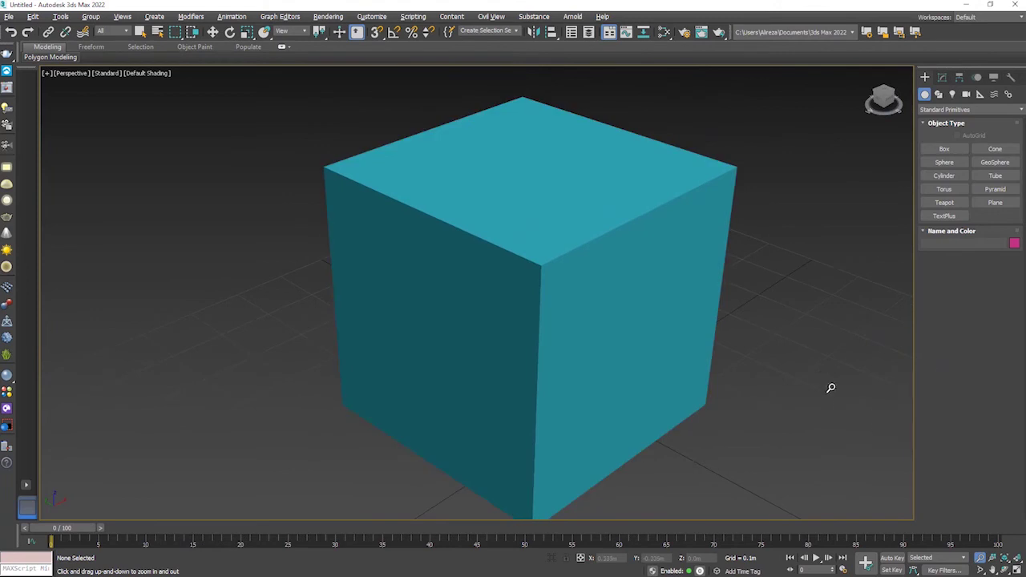
# Step: Return to Select Object and pan the view so the cube slides up slightly
pyautogui.press('q')
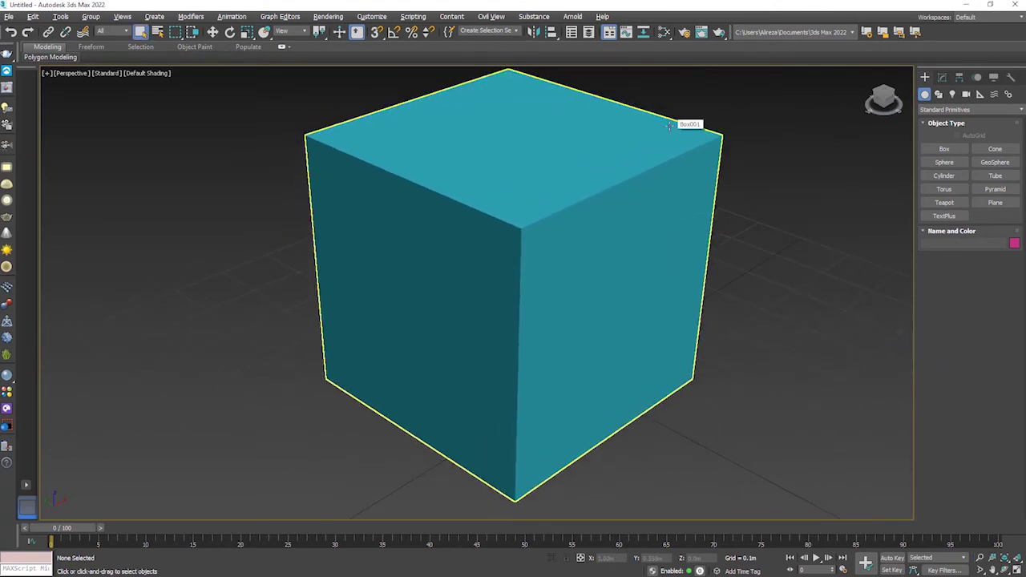
pyautogui.moveTo(669, 125)
pyautogui.mouseDown(button='middle')
pyautogui.moveTo(448, 114)
pyautogui.moveTo(838, 172)
pyautogui.moveTo(638, 156)
pyautogui.moveTo(786, 192)
pyautogui.moveTo(550, 184)
pyautogui.moveTo(726, 200)
pyautogui.moveTo(362, 134)
pyautogui.moveTo(812, 194)
pyautogui.moveTo(622, 159)
pyautogui.mouseUp(button='middle')
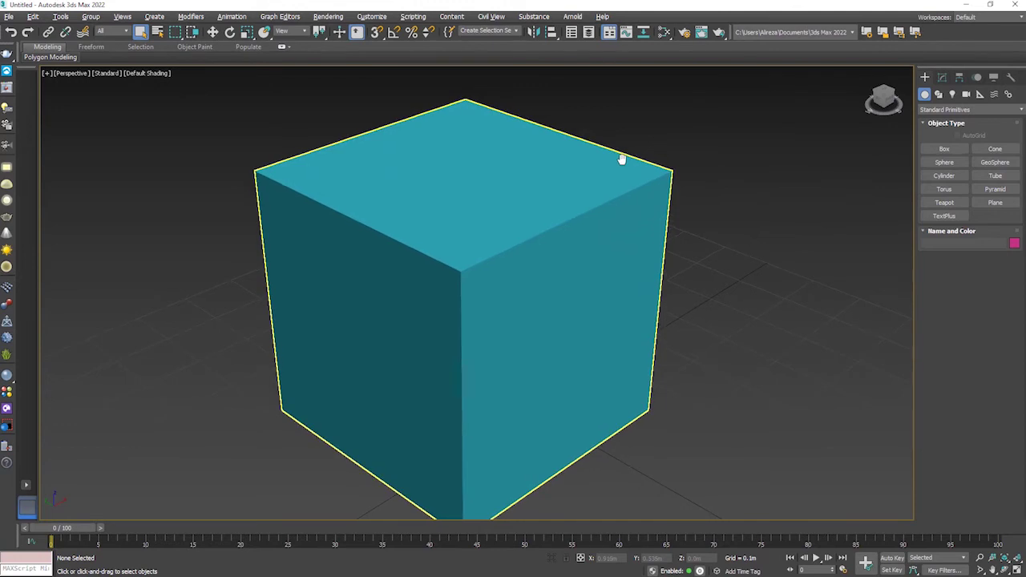
pyautogui.moveTo(621, 158)
pyautogui.mouseDown(button='middle')
pyautogui.moveTo(660, 145)
pyautogui.moveTo(579, 144)
pyautogui.moveTo(666, 152)
pyautogui.moveTo(572, 161)
pyautogui.moveTo(590, 147)
pyautogui.moveTo(536, 165)
pyautogui.moveTo(740, 172)
pyautogui.moveTo(550, 142)
pyautogui.moveTo(412, 137)
pyautogui.moveTo(244, 184)
pyautogui.moveTo(582, 174)
pyautogui.moveTo(691, 185)
pyautogui.mouseUp(button='middle')
pyautogui.scroll(-2, 666, 152)
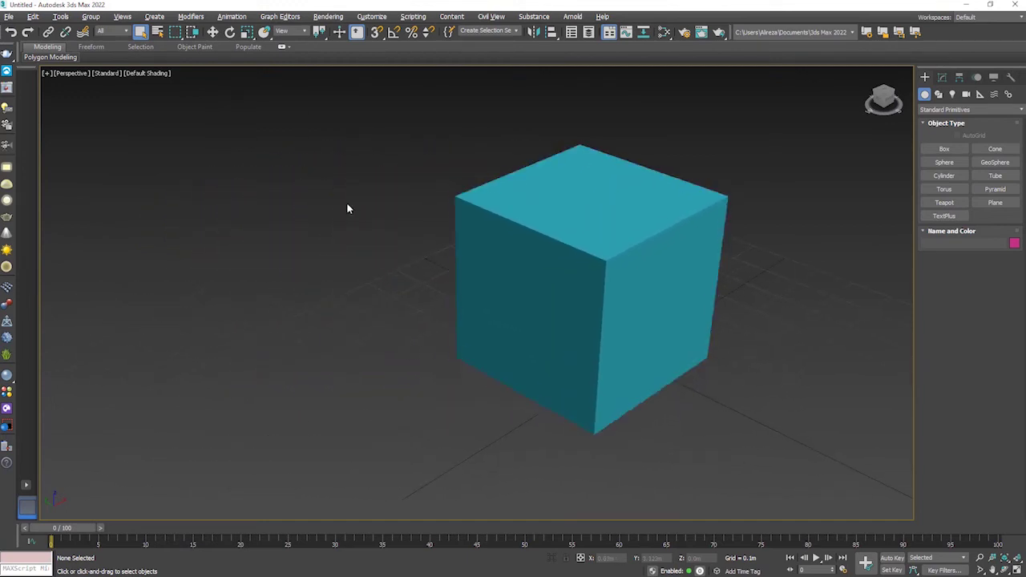
# Step: Pan the cube left, right, back to centre, then further left of centre
pyautogui.moveTo(348, 209)
pyautogui.mouseDown(button='middle')
pyautogui.moveTo(510, 211)
pyautogui.moveTo(489, 220)
pyautogui.moveTo(586, 233)
pyautogui.moveTo(559, 248)
pyautogui.moveTo(588, 313)
pyautogui.mouseUp(button='middle')
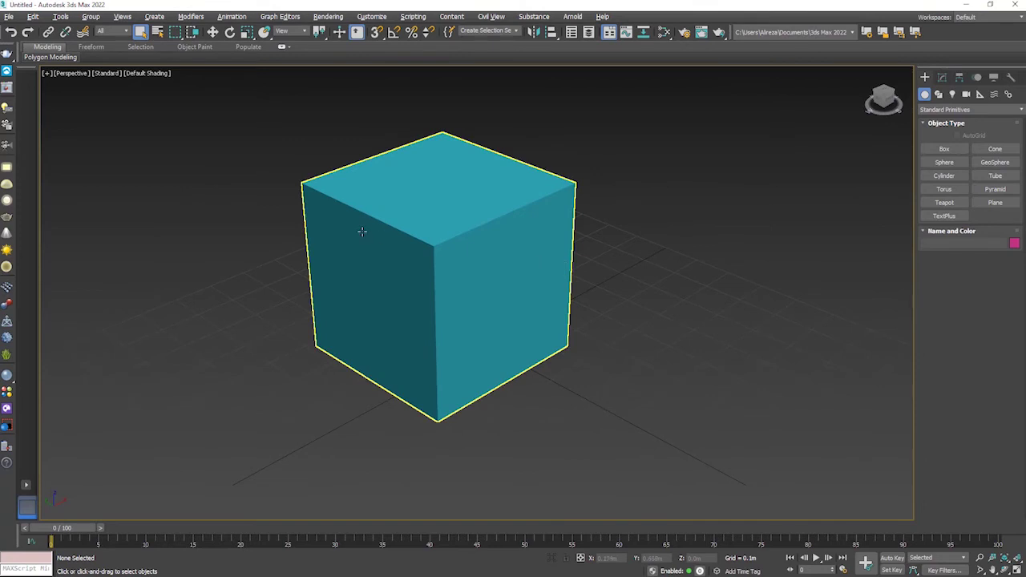
pyautogui.moveTo(361, 232)
pyautogui.mouseDown(button='middle')
pyautogui.moveTo(343, 227)
pyautogui.moveTo(417, 245)
pyautogui.moveTo(521, 229)
pyautogui.moveTo(337, 230)
pyautogui.mouseUp(button='middle')
pyautogui.moveTo(644, 229)
pyautogui.mouseDown(button='middle')
pyautogui.moveTo(508, 233)
pyautogui.moveTo(558, 240)
pyautogui.moveTo(538, 242)
pyautogui.mouseUp(button='middle')
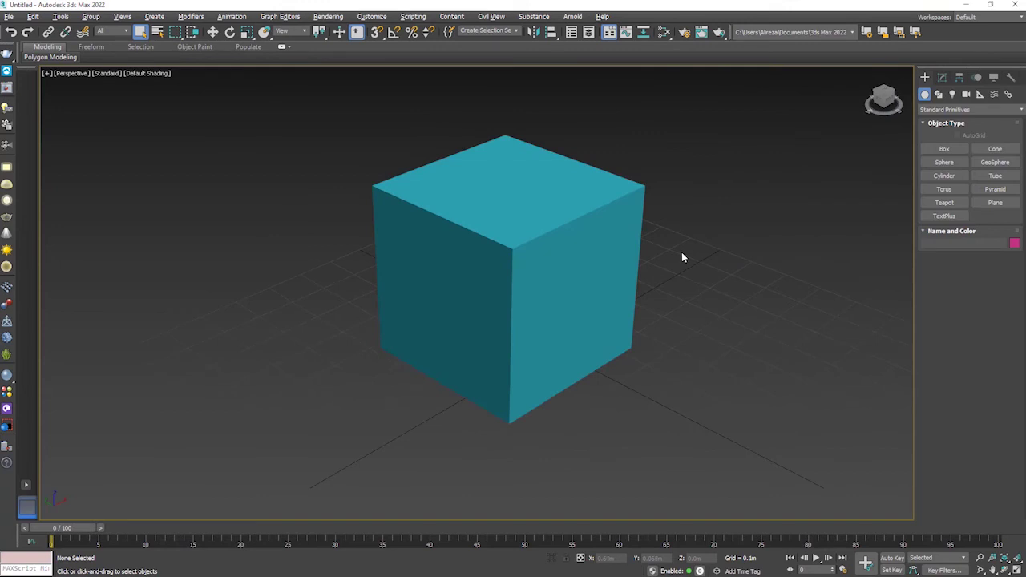
pyautogui.moveTo(680, 250)
pyautogui.mouseDown(button='middle')
pyautogui.moveTo(360, 220)
pyautogui.moveTo(778, 233)
pyautogui.moveTo(431, 223)
pyautogui.moveTo(473, 231)
pyautogui.moveTo(604, 213)
pyautogui.moveTo(601, 366)
pyautogui.moveTo(649, 158)
pyautogui.moveTo(649, 326)
pyautogui.moveTo(668, 305)
pyautogui.moveTo(692, 228)
pyautogui.mouseUp(button='middle')
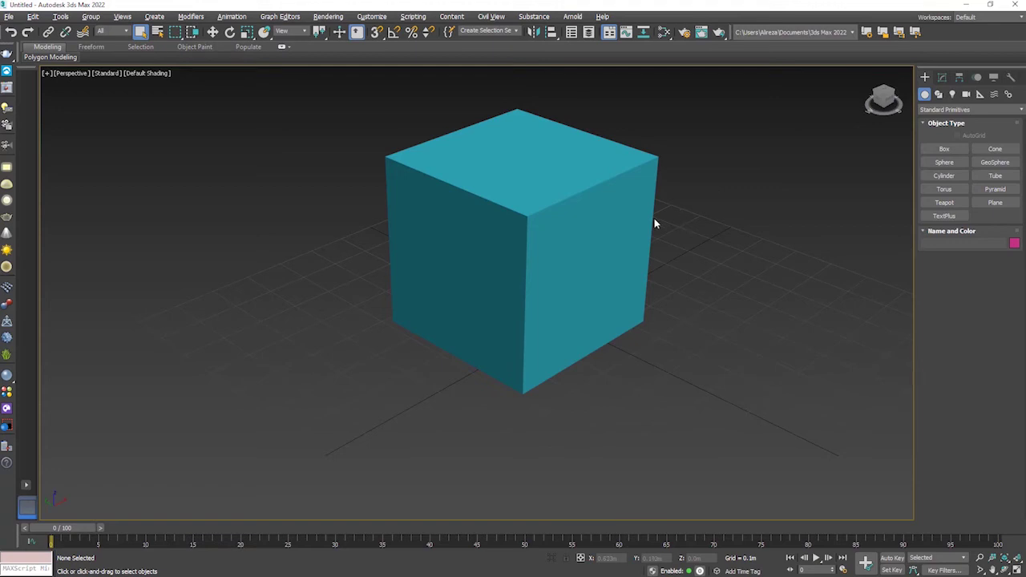
pyautogui.moveTo(654, 222)
pyautogui.mouseDown(button='middle')
pyautogui.moveTo(698, 209)
pyautogui.moveTo(596, 231)
pyautogui.moveTo(675, 222)
pyautogui.moveTo(813, 240)
pyautogui.mouseUp(button='middle')
# Step: Orbit around the cube to a new angle and toggle the four-viewport layout
pyautogui.moveTo(807, 210)
pyautogui.keyDown('alt'); pyautogui.mouseDown(button='middle')
pyautogui.moveTo(806, 147)
pyautogui.moveTo(756, 211)
pyautogui.moveTo(670, 226)
pyautogui.moveTo(794, 222)
pyautogui.moveTo(813, 252)
pyautogui.moveTo(865, 213)
pyautogui.moveTo(828, 210)
pyautogui.moveTo(828, 183)
pyautogui.moveTo(790, 156)
pyautogui.moveTo(781, 131)
pyautogui.moveTo(756, 171)
pyautogui.moveTo(682, 222)
pyautogui.mouseUp(button='middle'); pyautogui.keyUp('alt')
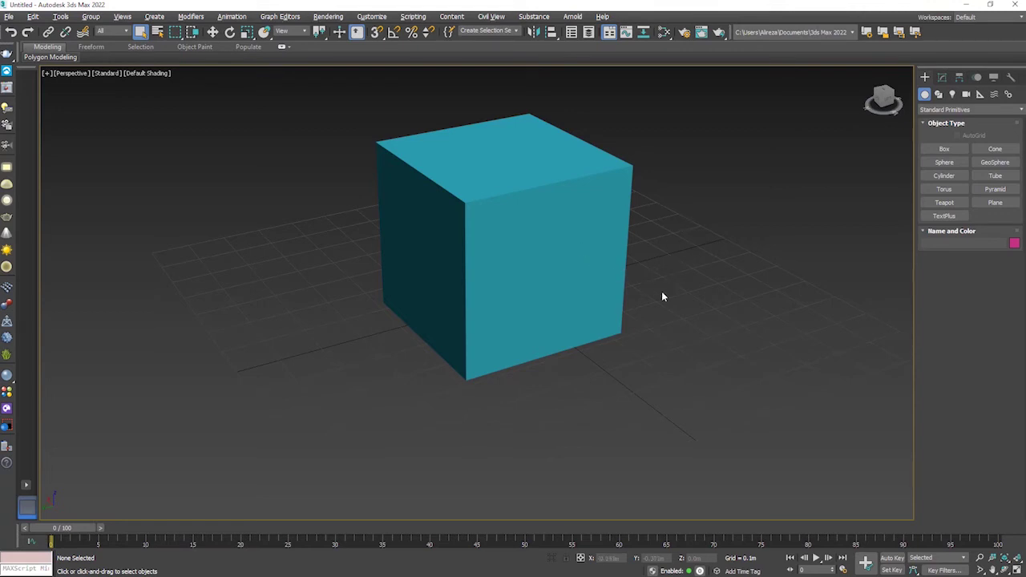
pyautogui.moveTo(556, 273)
pyautogui.keyDown('alt'); pyautogui.mouseDown(button='middle')
pyautogui.moveTo(668, 284)
pyautogui.moveTo(682, 275)
pyautogui.moveTo(647, 262)
pyautogui.moveTo(668, 263)
pyautogui.mouseUp(button='middle'); pyautogui.keyUp('alt')
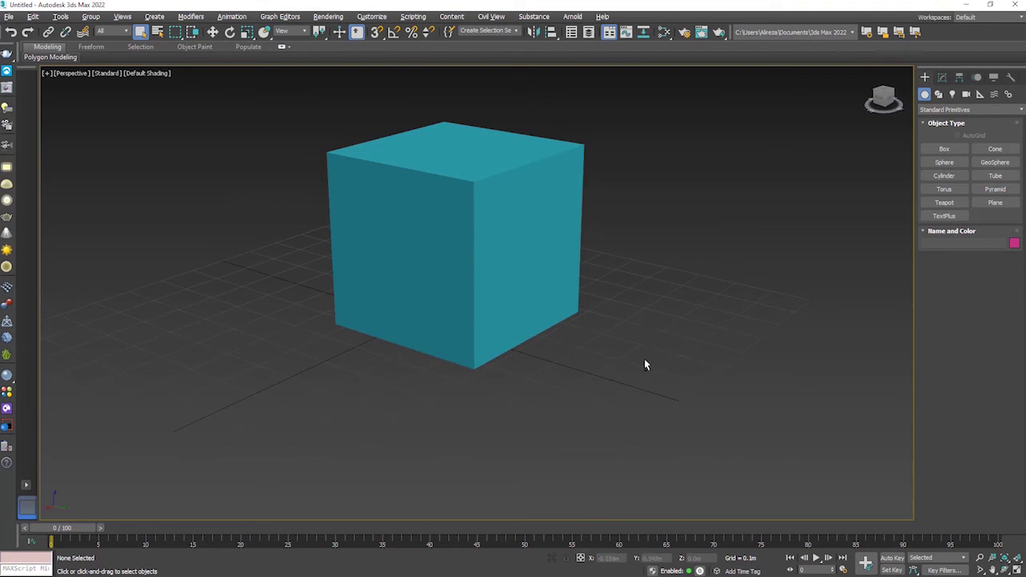
pyautogui.hotkey('alt', 'w')
pyautogui.hotkey('alt', 'w')
pyautogui.hotkey('alt', 'w')
pyautogui.click(653, 359)
pyautogui.hotkey('alt', 'w')
pyautogui.hotkey('alt', 'w')
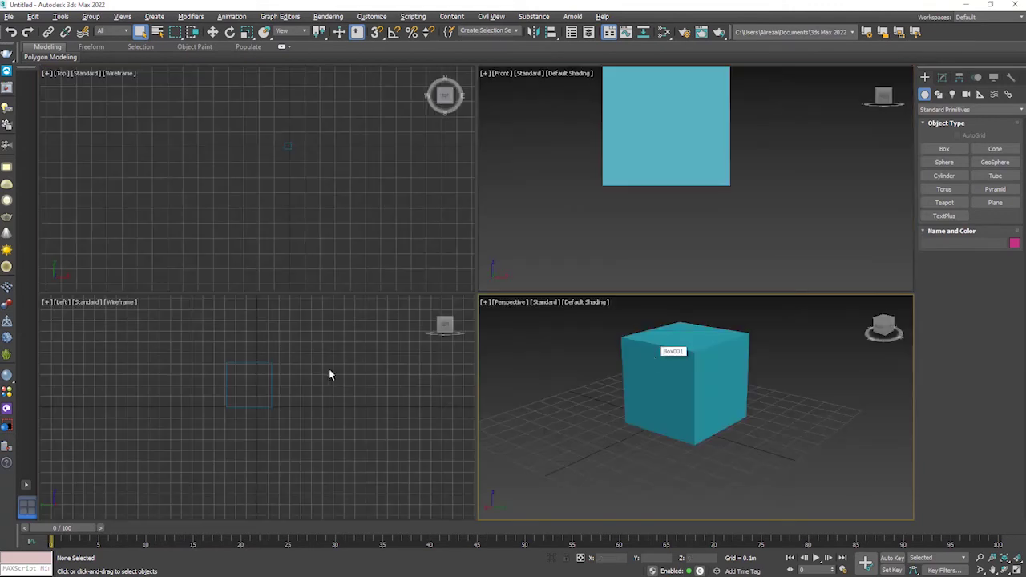
pyautogui.click(328, 375)
pyautogui.hotkey('alt', 'w')
pyautogui.hotkey('alt', 'w')
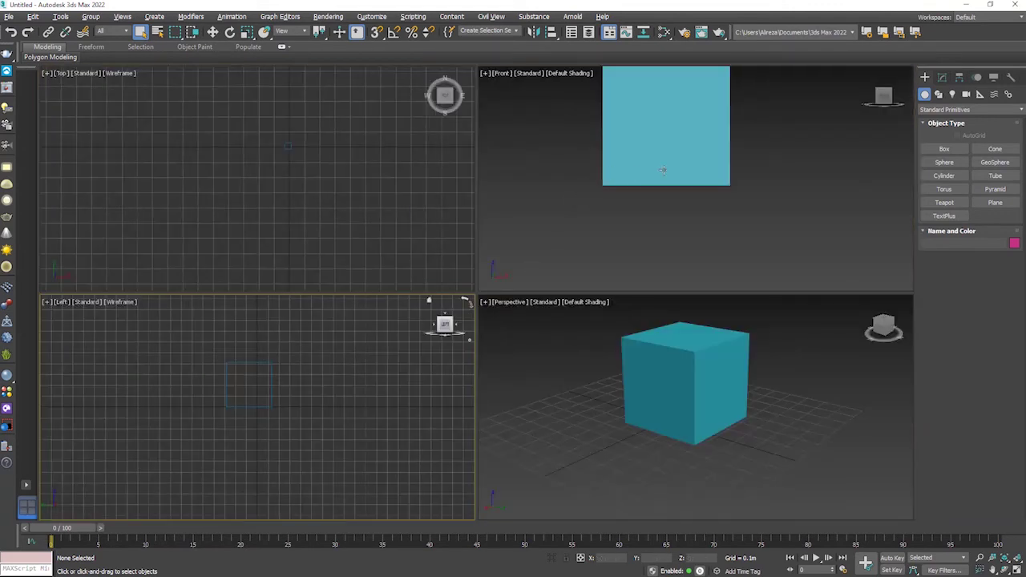
pyautogui.click(710, 169)
pyautogui.hotkey('alt', 'w')
pyautogui.hotkey('alt', 'w')
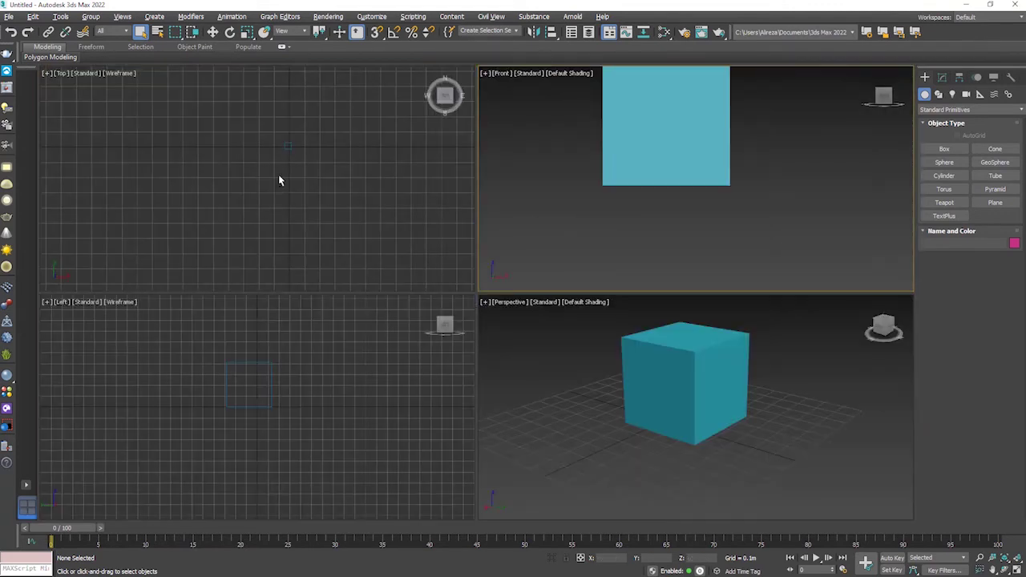
pyautogui.click(278, 174)
pyautogui.hotkey('alt', 'w')
pyautogui.hotkey('alt', 'w')
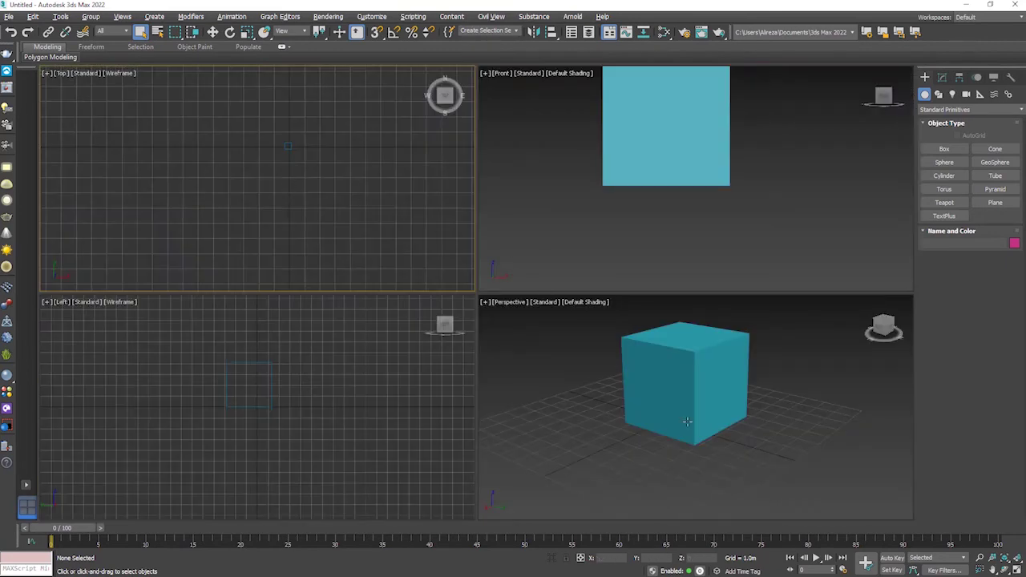
pyautogui.click(799, 409)
pyautogui.hotkey('alt', 'w')
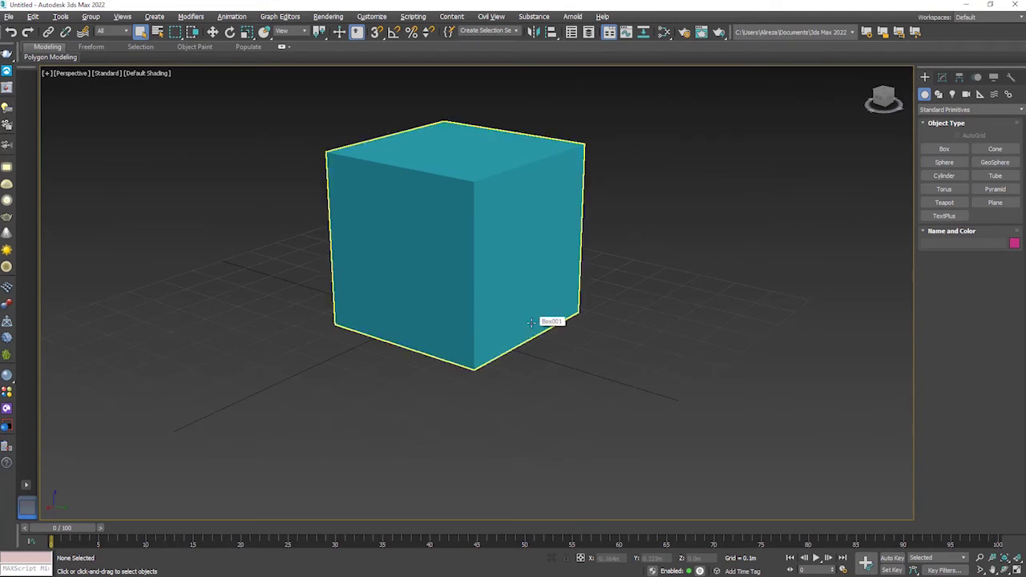
# Step: Zoom in on the cube, then select it and frame it with Z
pyautogui.hotkey('alt', 'z')
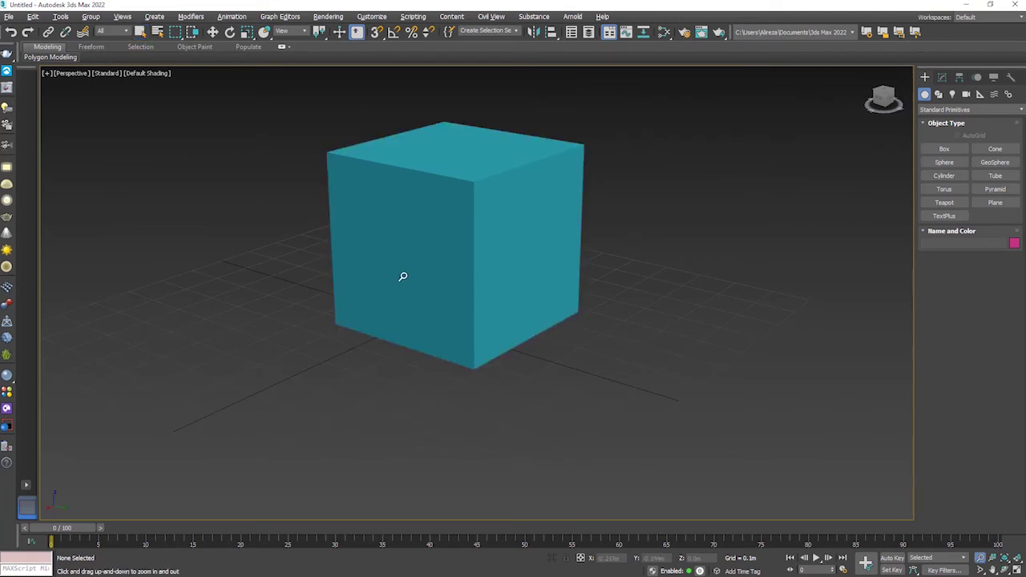
pyautogui.moveTo(463, 252); pyautogui.dragTo(454, 224)
pyautogui.scroll(-5, 454, 224)
pyautogui.scroll(-3, 448, 227)
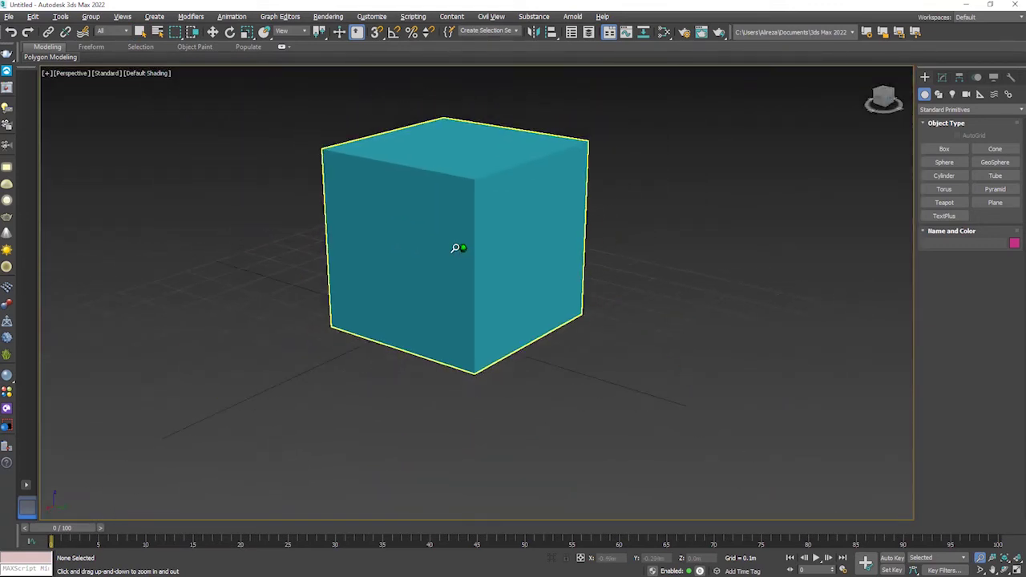
pyautogui.rightClick(706, 280)
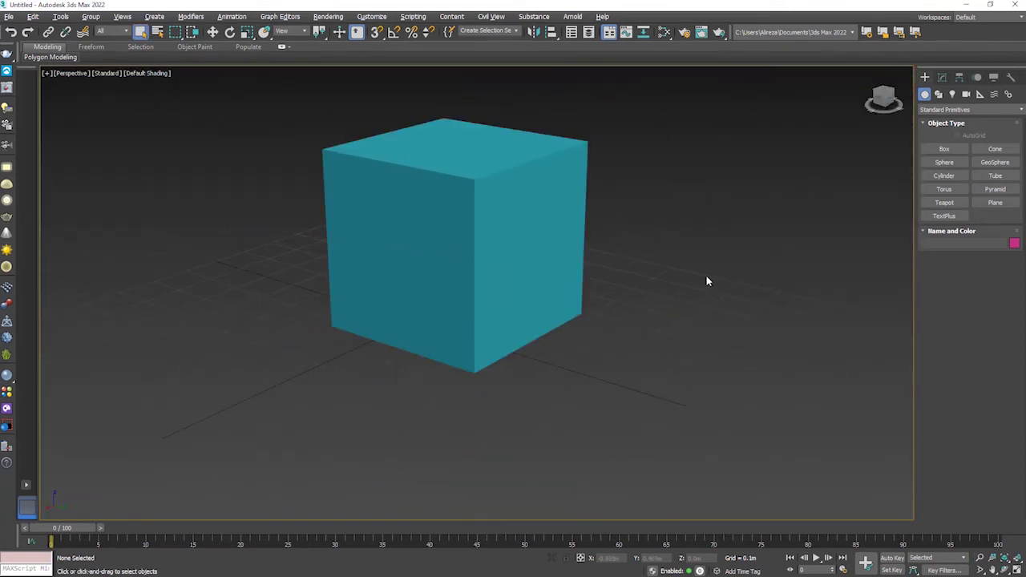
pyautogui.click(450, 219)
pyautogui.press('z')
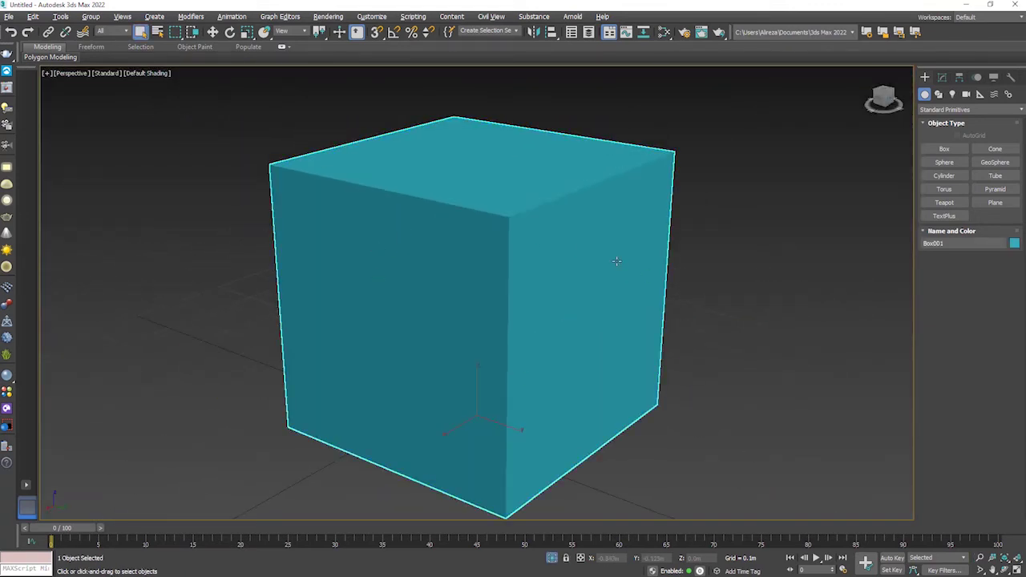
pyautogui.scroll(-2, 517, 421)
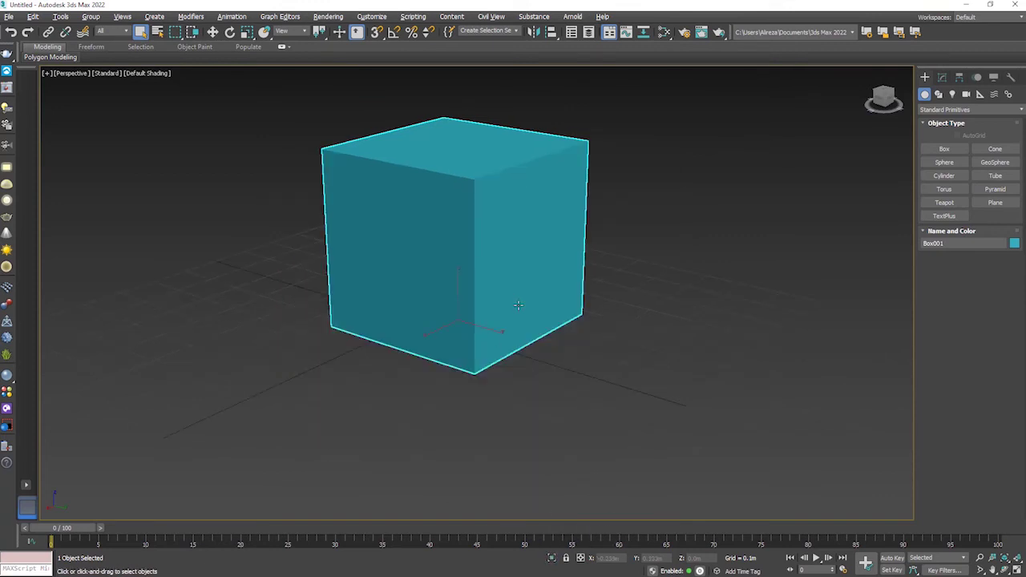
# Step: Deselect the cube and pan the view around it
pyautogui.click(667, 231)
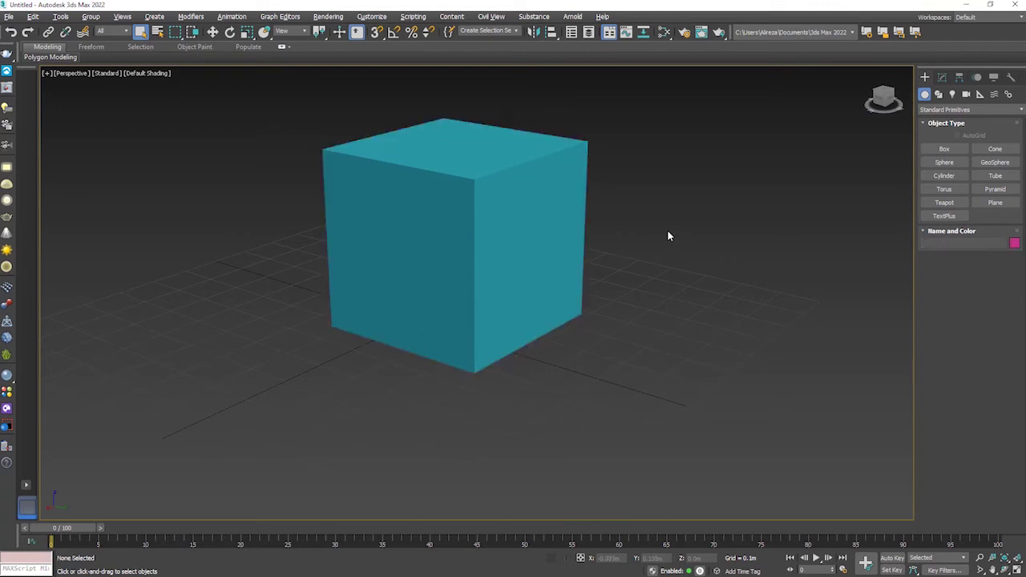
pyautogui.moveTo(634, 236)
pyautogui.mouseDown(button='middle')
pyautogui.moveTo(765, 279)
pyautogui.moveTo(614, 229)
pyautogui.moveTo(717, 227)
pyautogui.moveTo(621, 223)
pyautogui.moveTo(657, 245)
pyautogui.moveTo(689, 241)
pyautogui.mouseUp(button='middle')
pyautogui.moveTo(570, 241)
pyautogui.mouseDown(button='middle')
pyautogui.moveTo(518, 238)
pyautogui.moveTo(752, 248)
pyautogui.moveTo(692, 261)
pyautogui.moveTo(467, 238)
pyautogui.moveTo(359, 250)
pyautogui.moveTo(366, 240)
pyautogui.moveTo(517, 243)
pyautogui.moveTo(659, 254)
pyautogui.moveTo(522, 282)
pyautogui.moveTo(366, 252)
pyautogui.moveTo(366, 238)
pyautogui.mouseUp(button='middle')
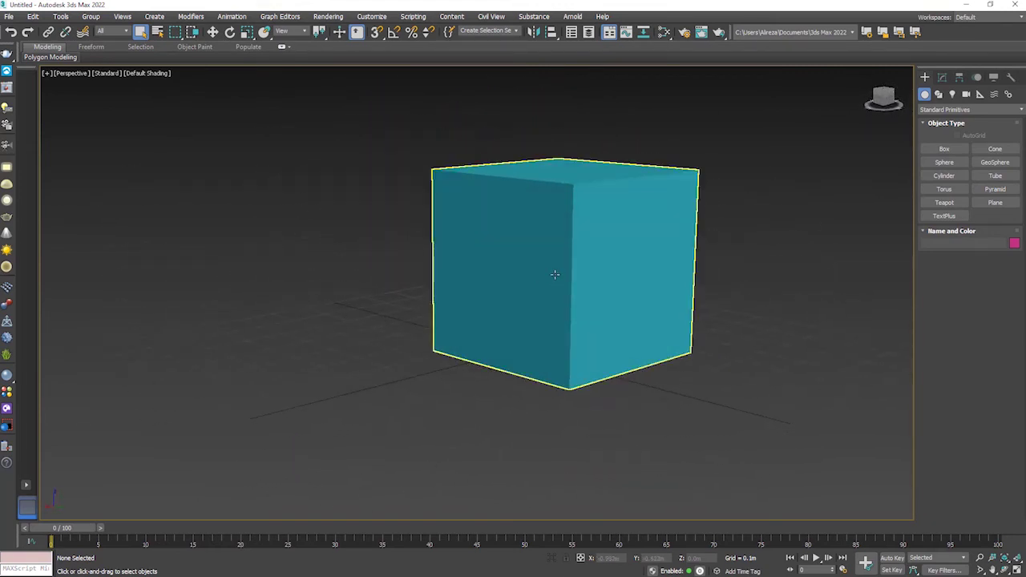
pyautogui.scroll(5, 593, 254)
pyautogui.scroll(-5, 594, 254)
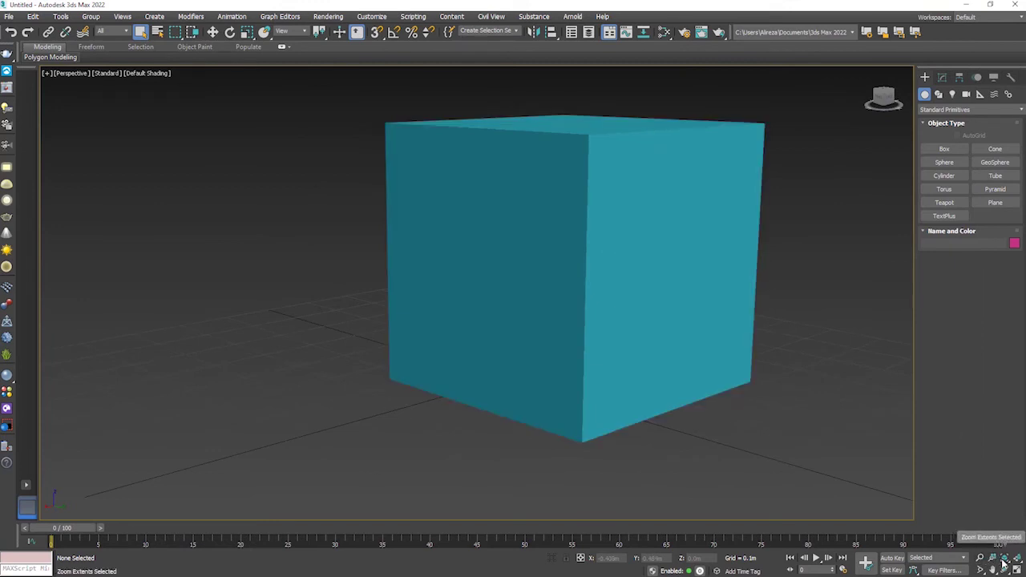
# Step: Zoom extents on the cube, then wheel far out so it appears small
pyautogui.click(1002, 561)
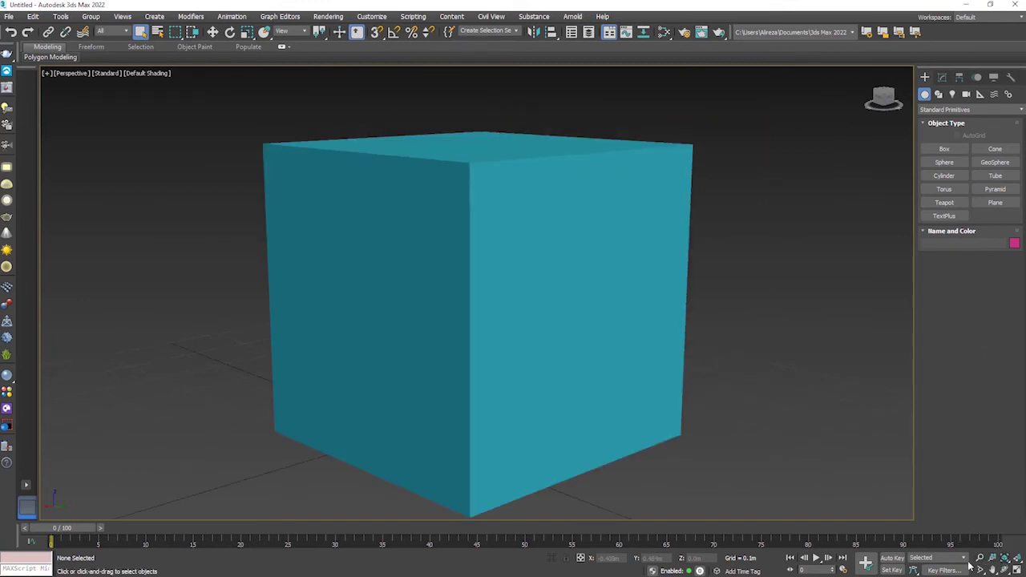
pyautogui.scroll(-5, 584, 376)
pyautogui.scroll(-5, 584, 376)
# Step: Draw several teapots of varying sizes beside and behind the cube
pyautogui.keyDown('alt'); pyautogui.moveTo(698, 398); pyautogui.dragTo(710, 400, button='middle'); pyautogui.keyUp('alt')
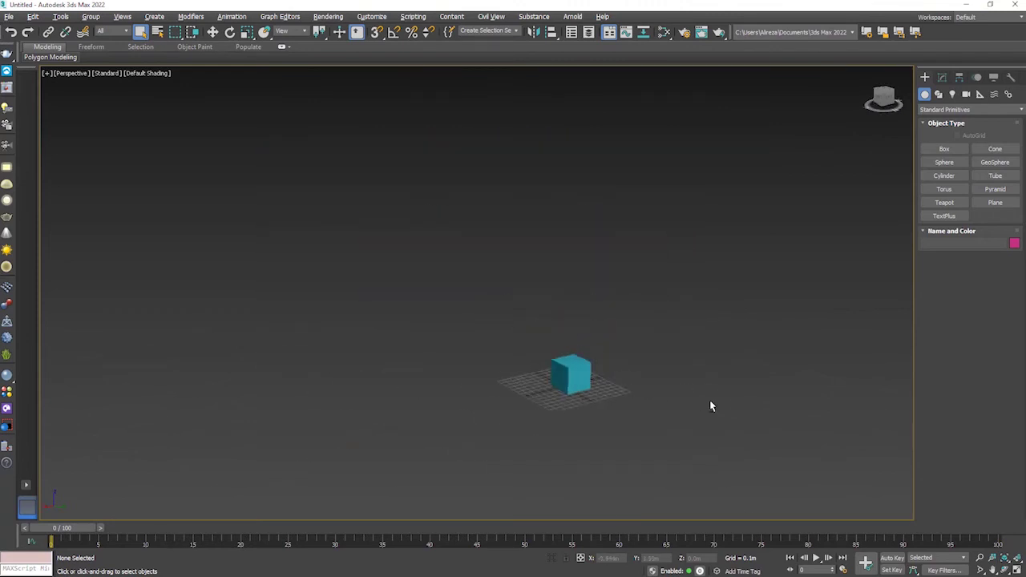
pyautogui.click(944, 191)
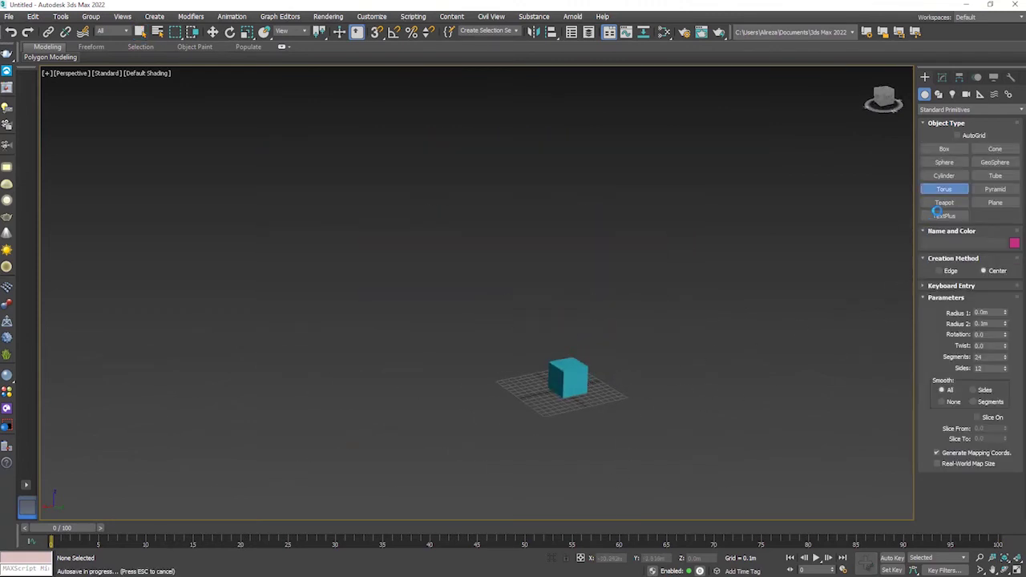
pyautogui.click(944, 202)
pyautogui.moveTo(619, 389); pyautogui.dragTo(639, 409)
pyautogui.moveTo(483, 390); pyautogui.dragTo(545, 417)
pyautogui.moveTo(611, 435); pyautogui.dragTo(613, 437)
pyautogui.moveTo(560, 335); pyautogui.dragTo(570, 345)
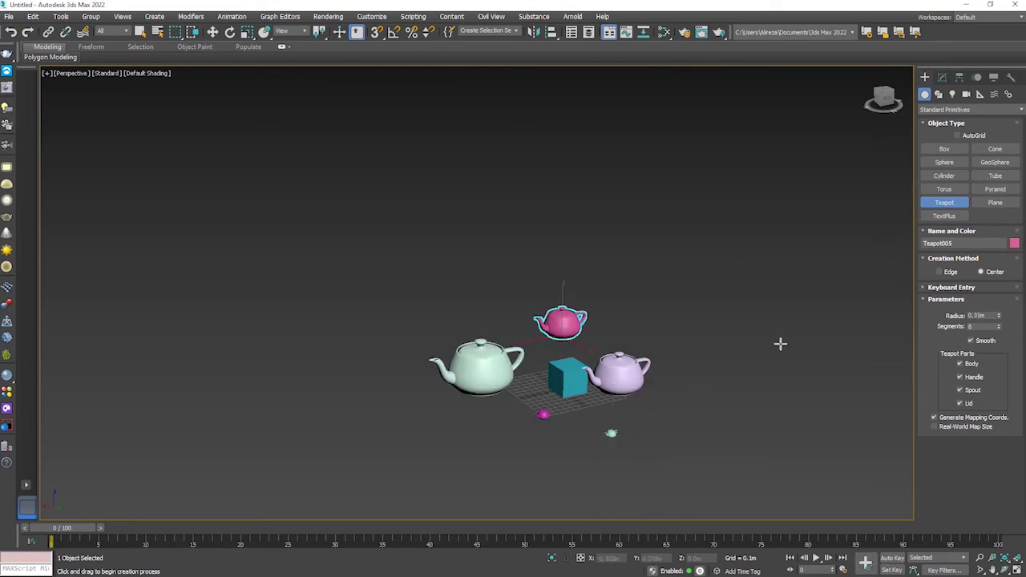
# Step: Add a large sphere beside the teapots and a small sphere in front of the cube
pyautogui.click(944, 161)
pyautogui.moveTo(673, 413)
pyautogui.mouseDown()
pyautogui.moveTo(694, 448)
pyautogui.moveTo(640, 443)
pyautogui.mouseUp()
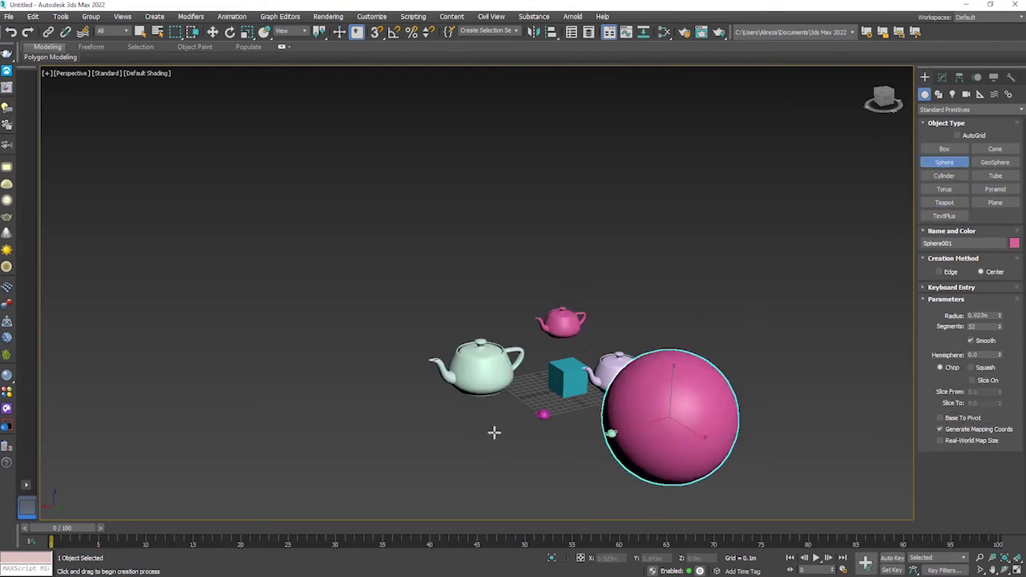
pyautogui.moveTo(489, 430); pyautogui.dragTo(507, 432)
pyautogui.rightClick(506, 432)
pyautogui.moveTo(598, 466); pyautogui.dragTo(562, 427, button='middle')
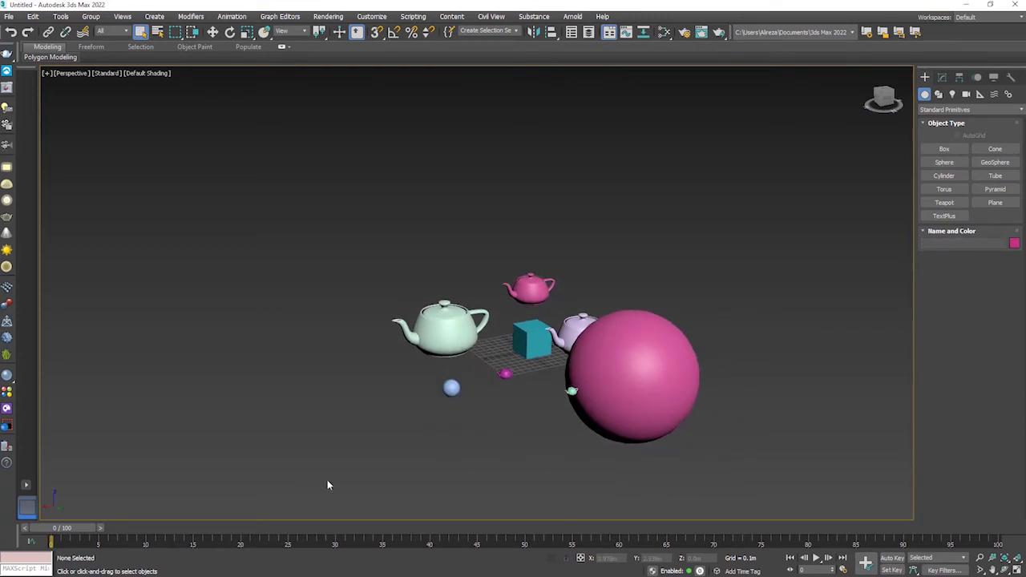
# Step: Select the tiny green teapot, then zoom, pan and orbit around the scene
pyautogui.click(571, 392)
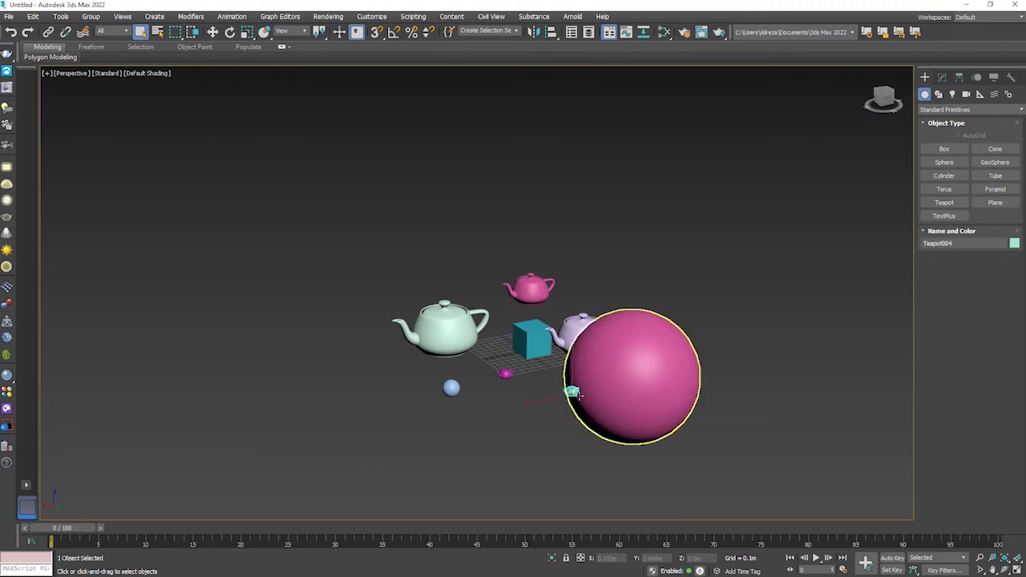
pyautogui.scroll(4, 577, 410)
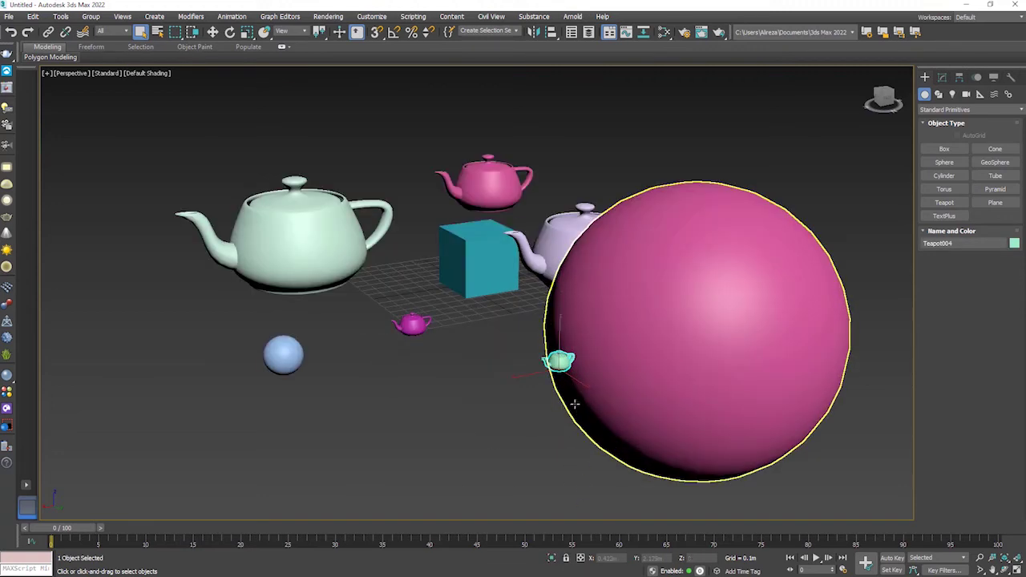
pyautogui.scroll(2, 567, 393)
pyautogui.scroll(2, 563, 375)
pyautogui.scroll(2, 563, 376)
pyautogui.scroll(2, 563, 378)
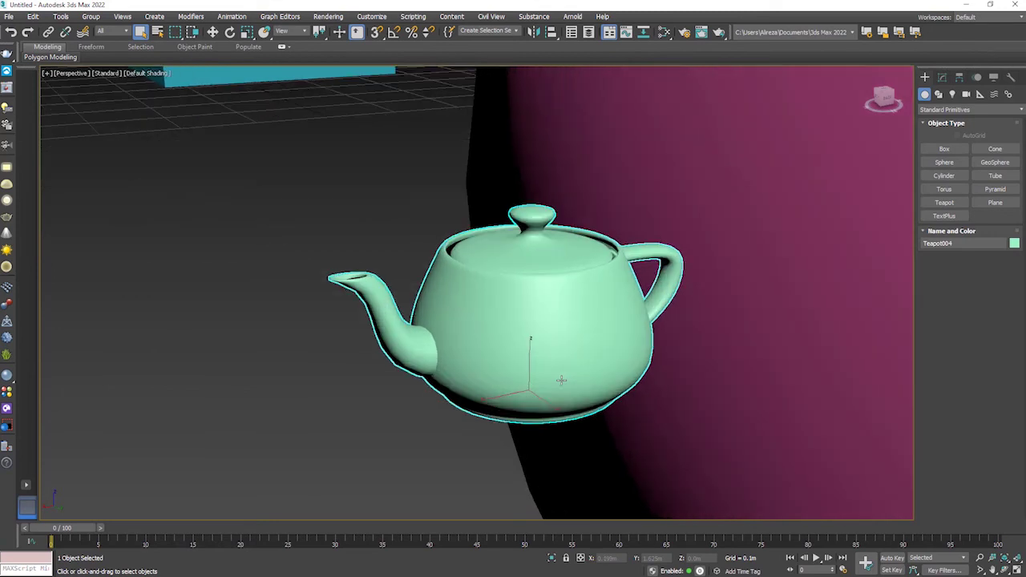
pyautogui.moveTo(543, 418)
pyautogui.mouseDown(button='middle')
pyautogui.moveTo(572, 412)
pyautogui.moveTo(565, 378)
pyautogui.mouseUp(button='middle')
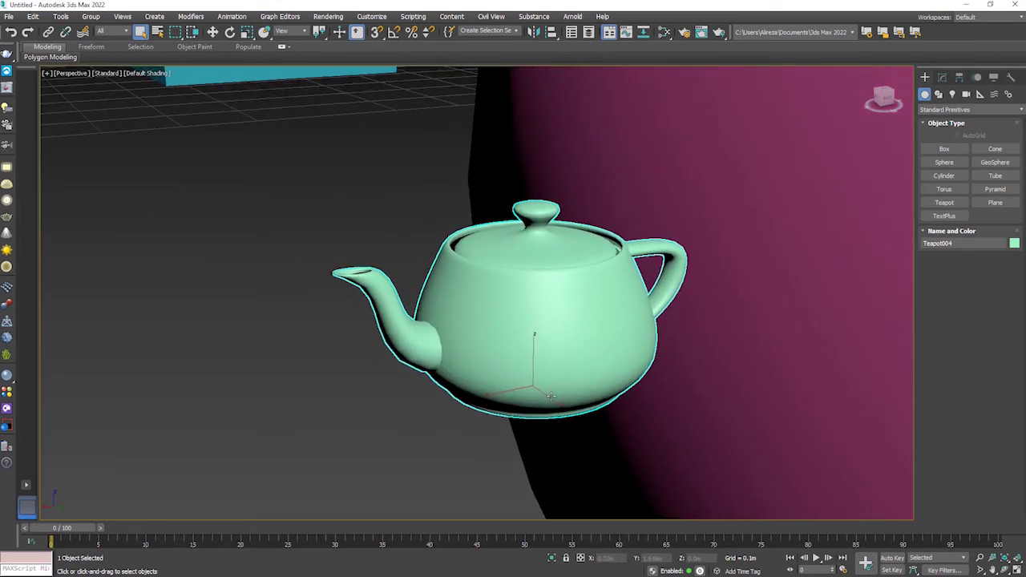
pyautogui.hotkey('ctrl', 'd')
pyautogui.scroll(-1, 462, 386)
pyautogui.scroll(-5, 465, 383)
pyautogui.scroll(-3, 472, 377)
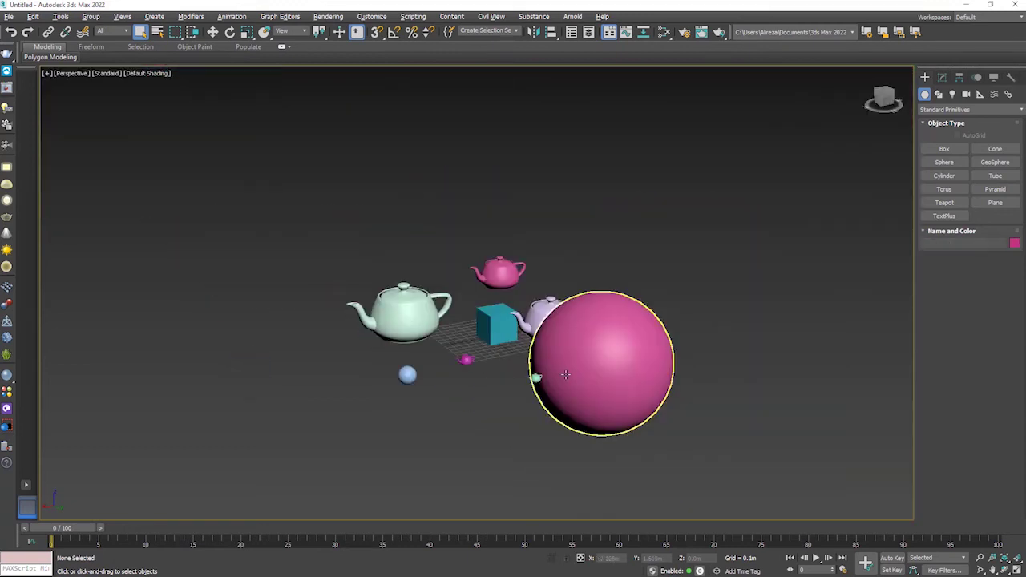
pyautogui.moveTo(481, 368)
pyautogui.keyDown('alt'); pyautogui.mouseDown(button='middle')
pyautogui.moveTo(500, 357)
pyautogui.moveTo(492, 350)
pyautogui.mouseUp(button='middle'); pyautogui.keyUp('alt')
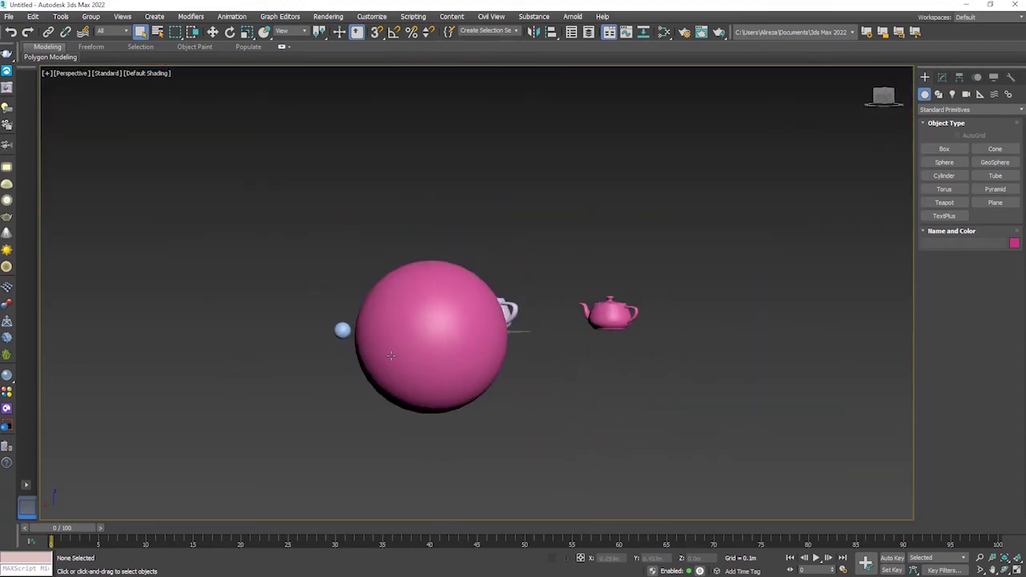
pyautogui.moveTo(407, 453)
pyautogui.keyDown('alt'); pyautogui.mouseDown(button='middle')
pyautogui.moveTo(519, 470)
pyautogui.moveTo(561, 448)
pyautogui.mouseUp(button='middle'); pyautogui.keyUp('alt')
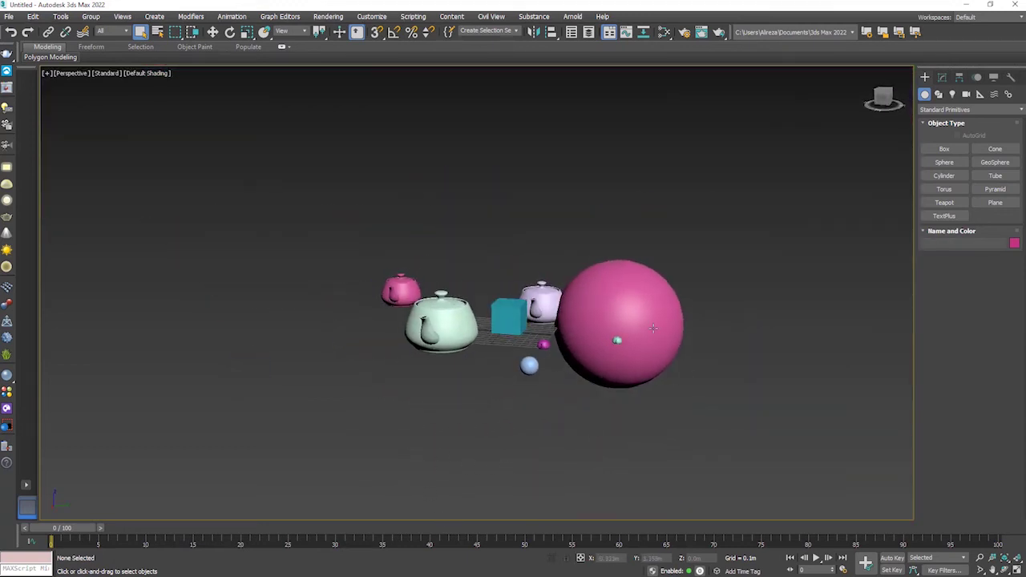
pyautogui.scroll(4, 605, 350)
# Step: Reselect the tiny green teapot and frame it with Zoom Extents Selected
pyautogui.click(604, 351)
pyautogui.scroll(-5, 604, 350)
pyautogui.keyDown('alt'); pyautogui.moveTo(604, 350); pyautogui.dragTo(631, 427, button='middle'); pyautogui.keyUp('alt')
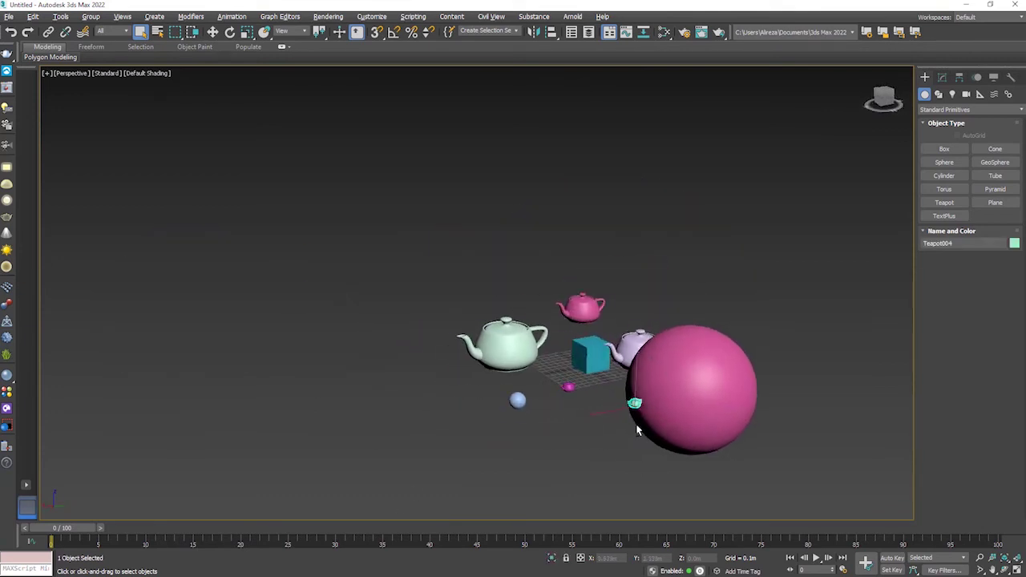
pyautogui.click(1006, 561)
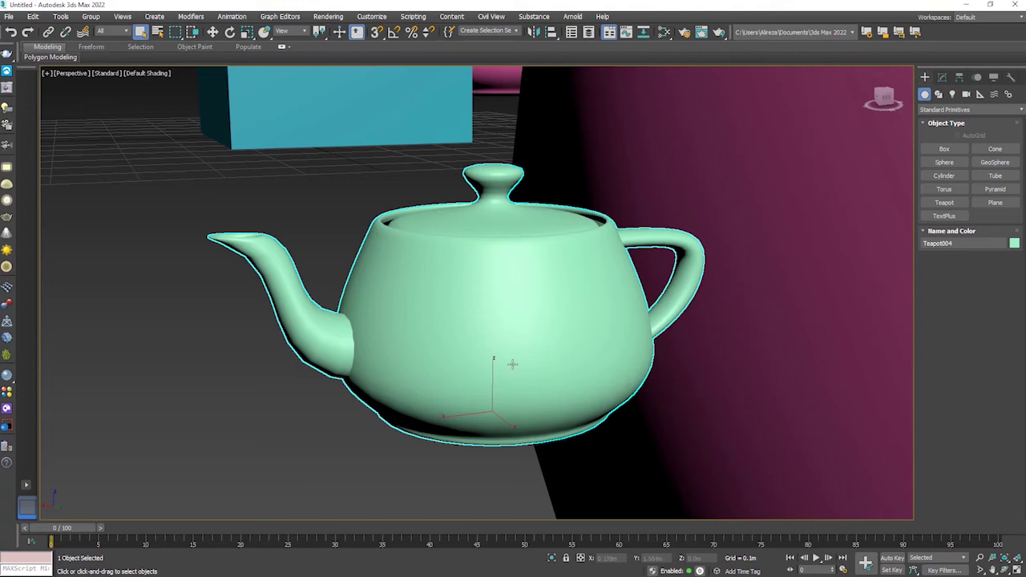
pyautogui.scroll(-3, 377, 341)
pyautogui.scroll(-3, 401, 340)
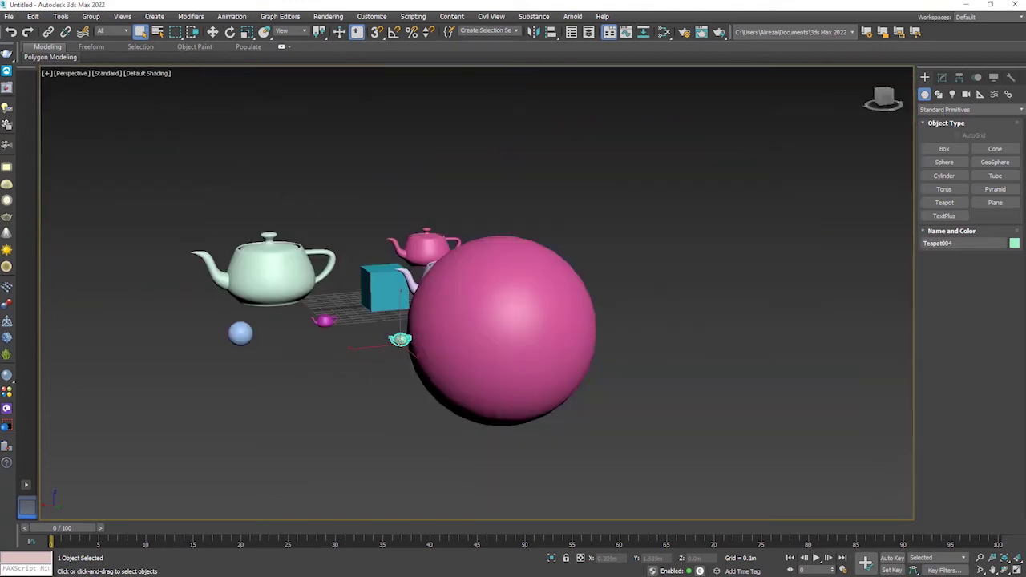
# Step: Frame the pink teapot behind the cube, then zoom extents to fit all objects
pyautogui.click(639, 328)
pyautogui.keyDown('alt'); pyautogui.moveTo(639, 328); pyautogui.dragTo(368, 240, button='middle'); pyautogui.keyUp('alt')
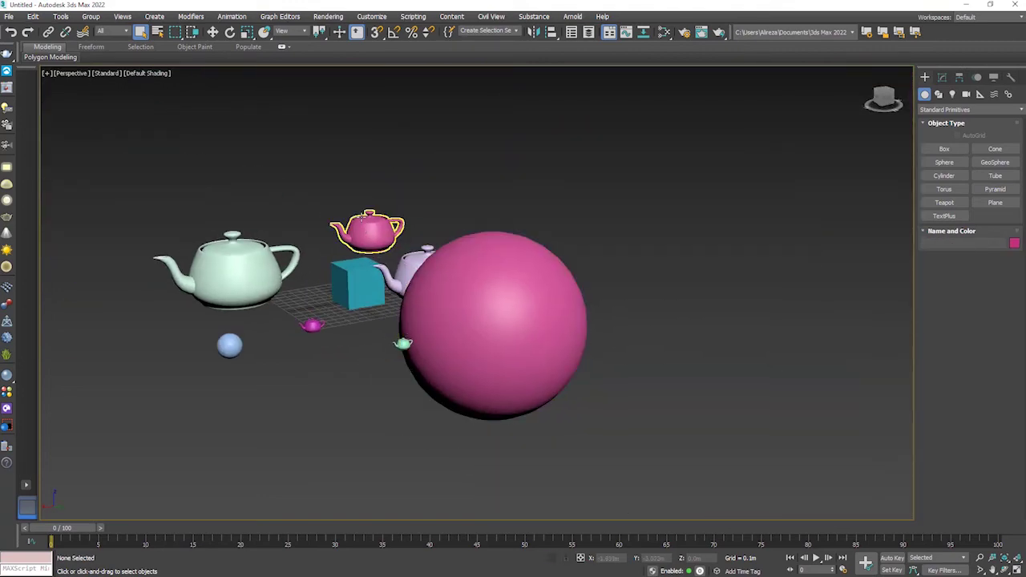
pyautogui.click(366, 233)
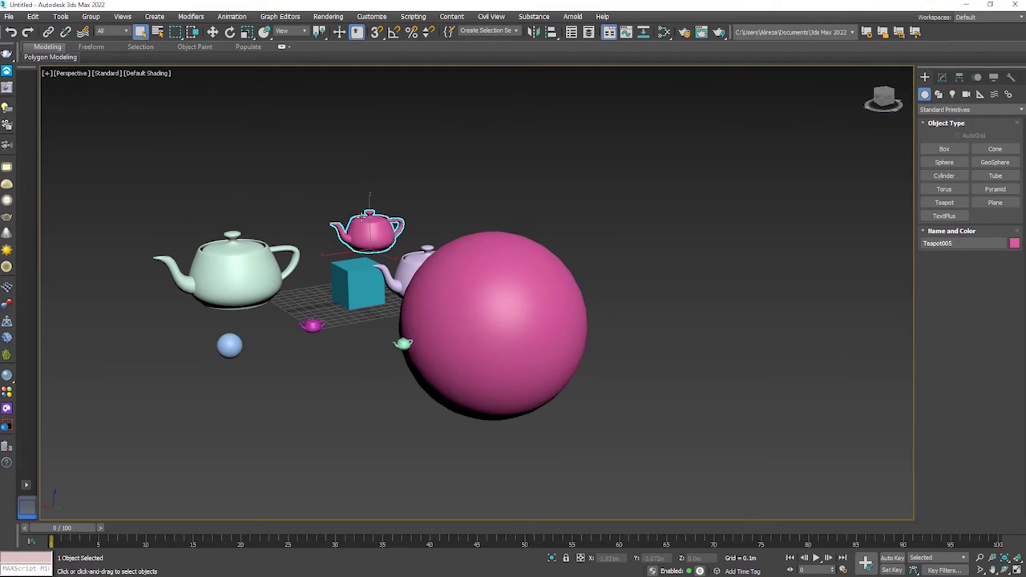
pyautogui.press('z')
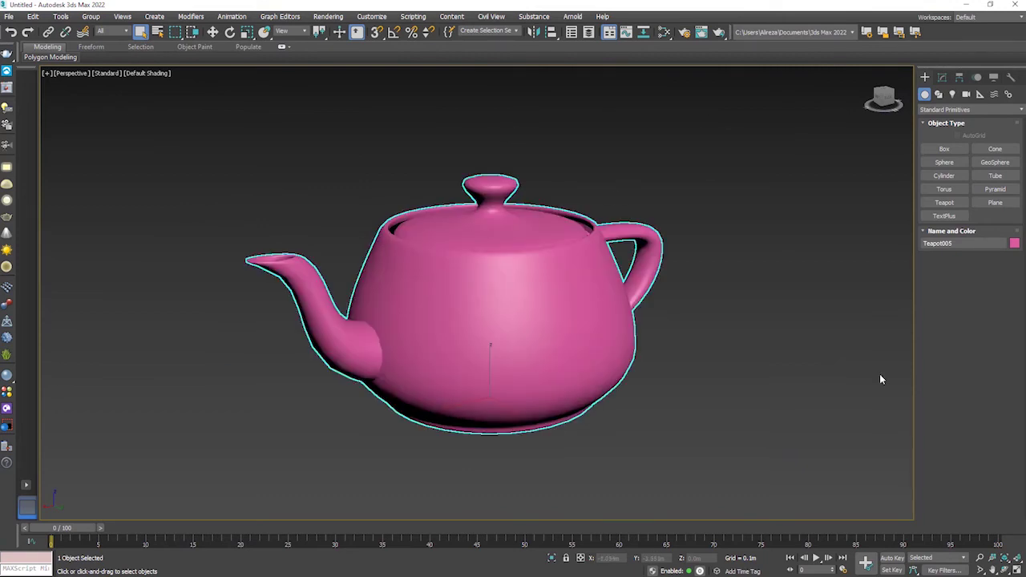
pyautogui.scroll(-8, 714, 329)
pyautogui.scroll(-3, 714, 329)
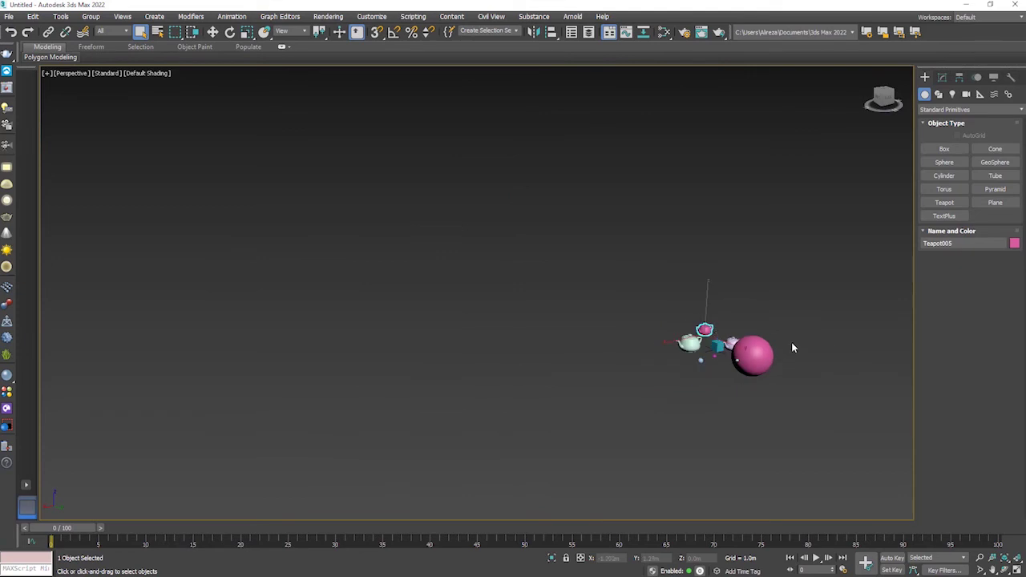
pyautogui.scroll(-1, 791, 348)
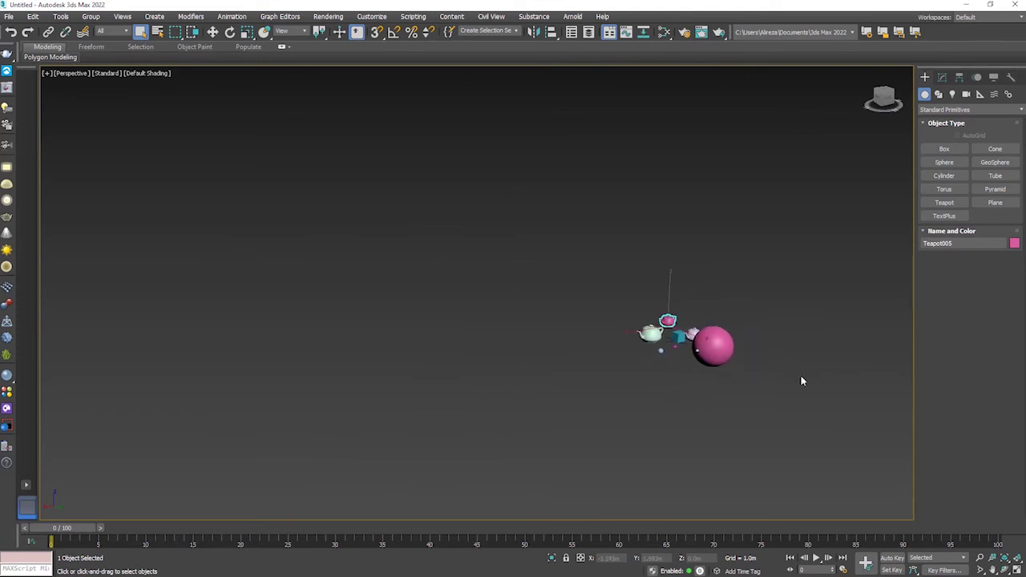
pyautogui.click(997, 561)
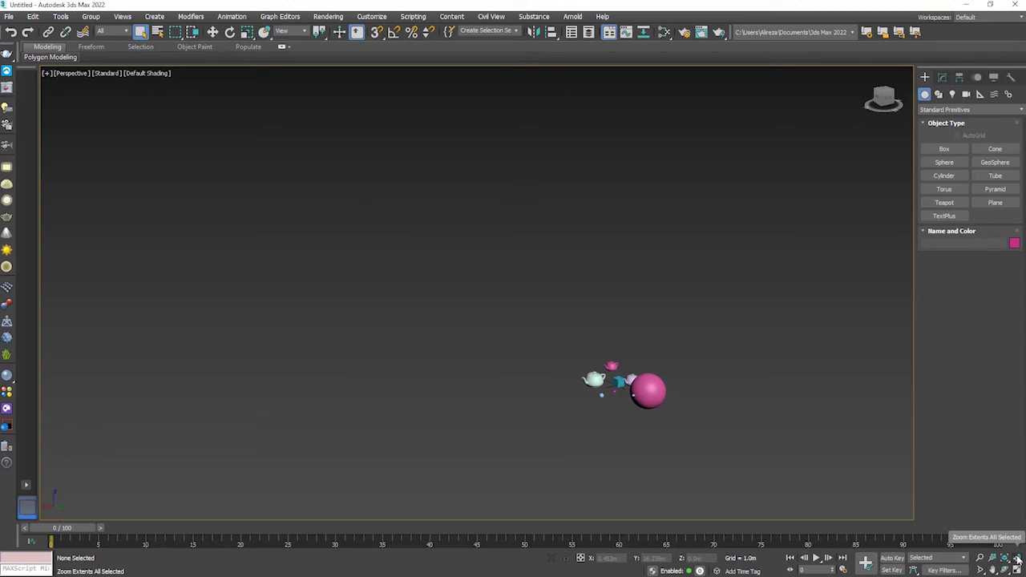
pyautogui.click(1016, 559)
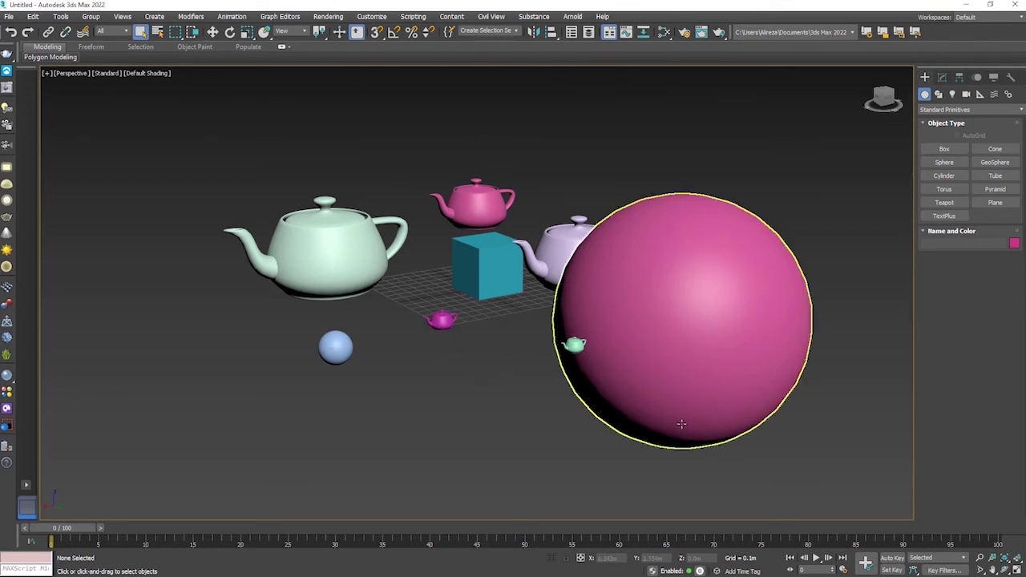
# Step: Select the large green teapot and tip it over with the Rotate tool
pyautogui.moveTo(482, 339); pyautogui.dragTo(519, 368, button='middle')
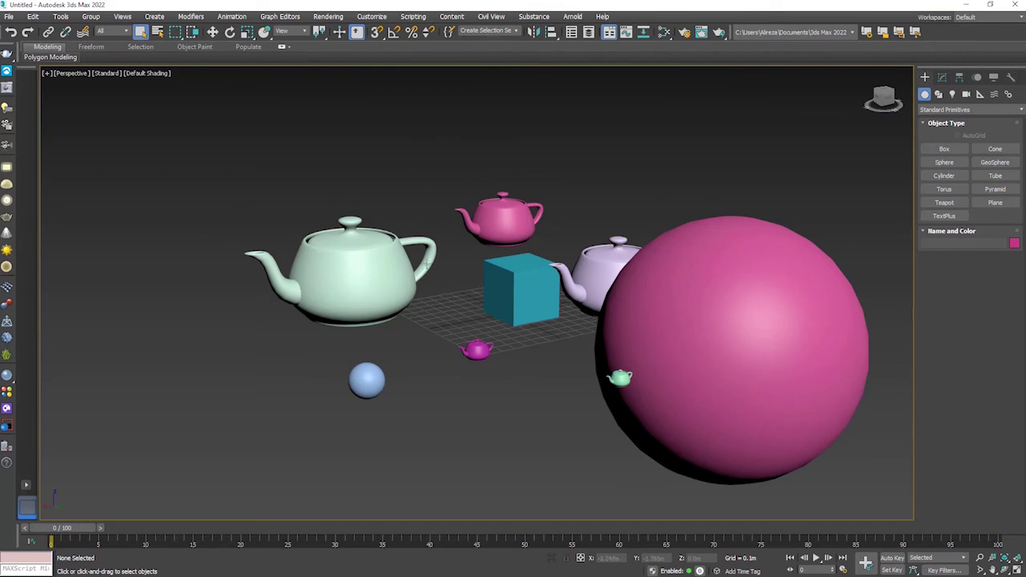
pyautogui.click(364, 275)
pyautogui.press('e')
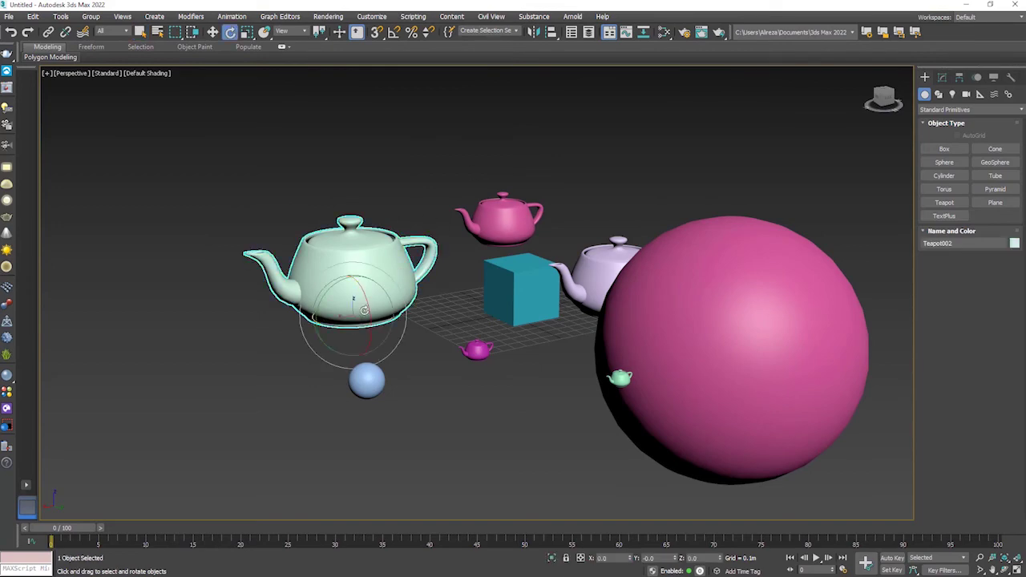
pyautogui.keyDown('alt'); pyautogui.moveTo(359, 323); pyautogui.dragTo(356, 313, button='middle'); pyautogui.keyUp('alt')
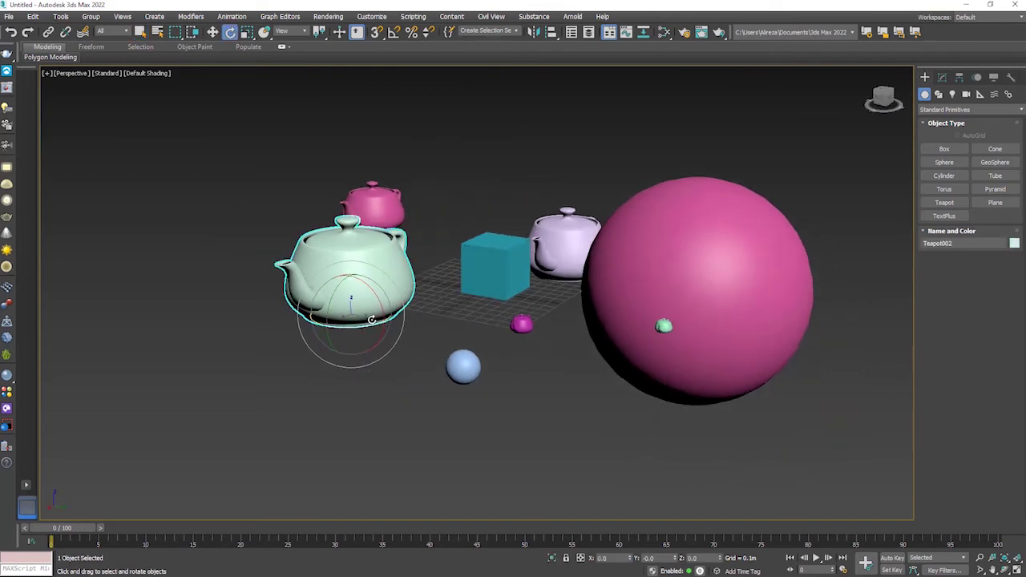
pyautogui.scroll(5, 354, 295)
pyautogui.moveTo(354, 295); pyautogui.dragTo(391, 404)
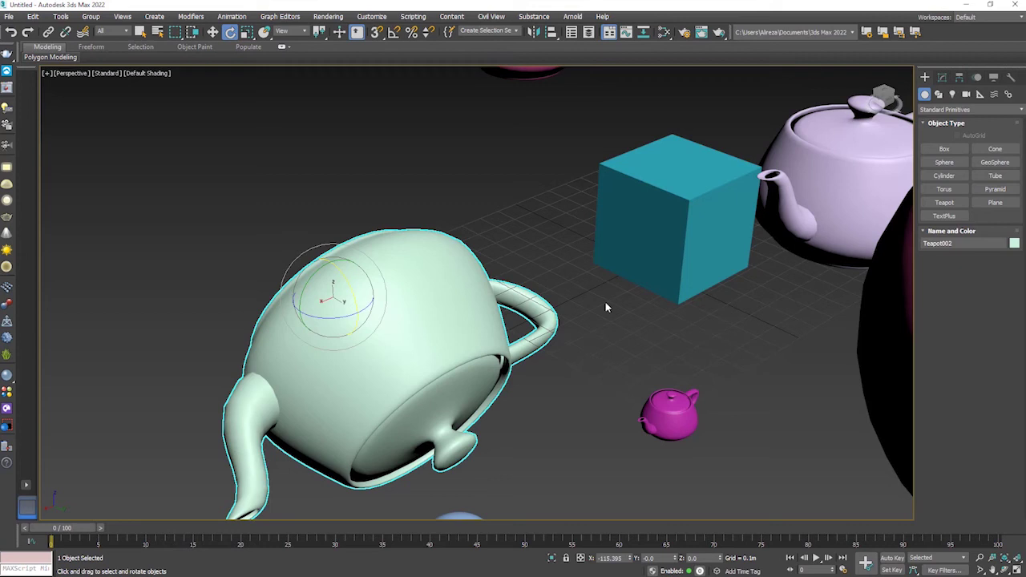
# Step: With Angle Snap on, rotate the teapot in 5° steps to 95°, back 5°, then deselect
pyautogui.press('a')
pyautogui.moveTo(355, 295); pyautogui.dragTo(352, 291)
pyautogui.moveTo(350, 284); pyautogui.dragTo(332, 235)
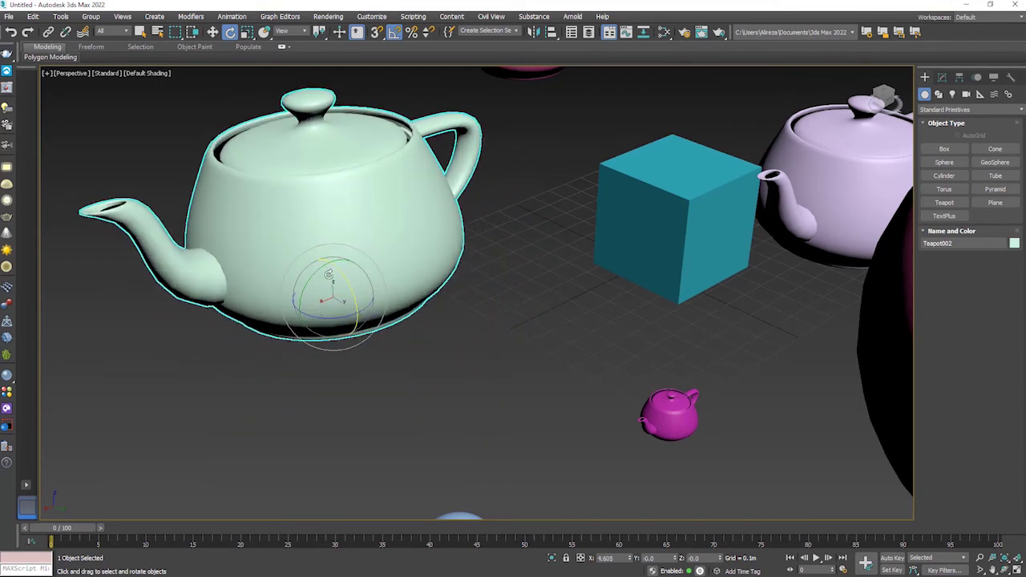
pyautogui.moveTo(337, 270)
pyautogui.mouseDown()
pyautogui.moveTo(354, 221)
pyautogui.moveTo(488, 262)
pyautogui.mouseUp()
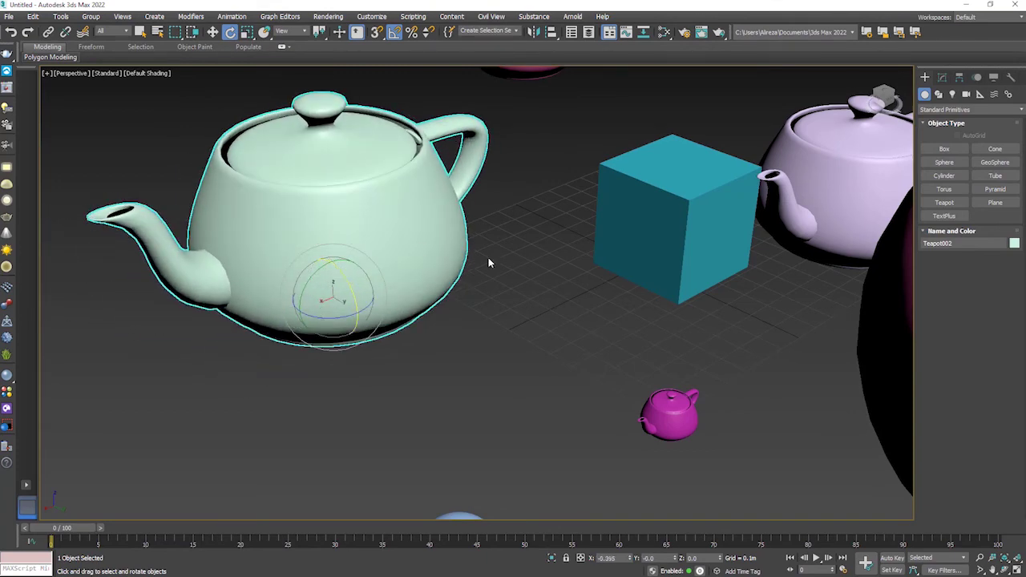
pyautogui.click(513, 252)
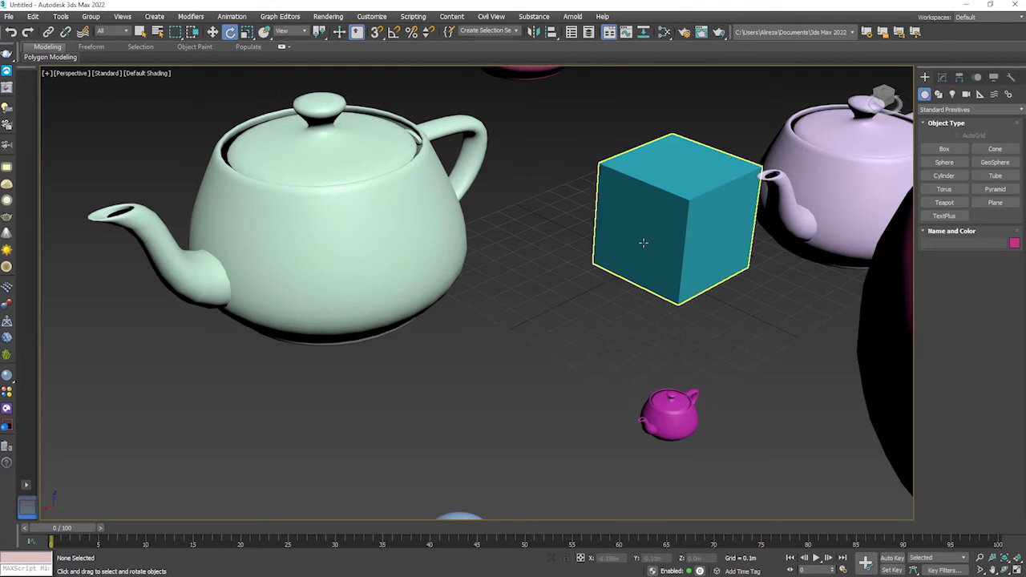
# Step: Select the teal cube, lock the selection, and move it slightly left
pyautogui.click(681, 208)
pyautogui.press('w')
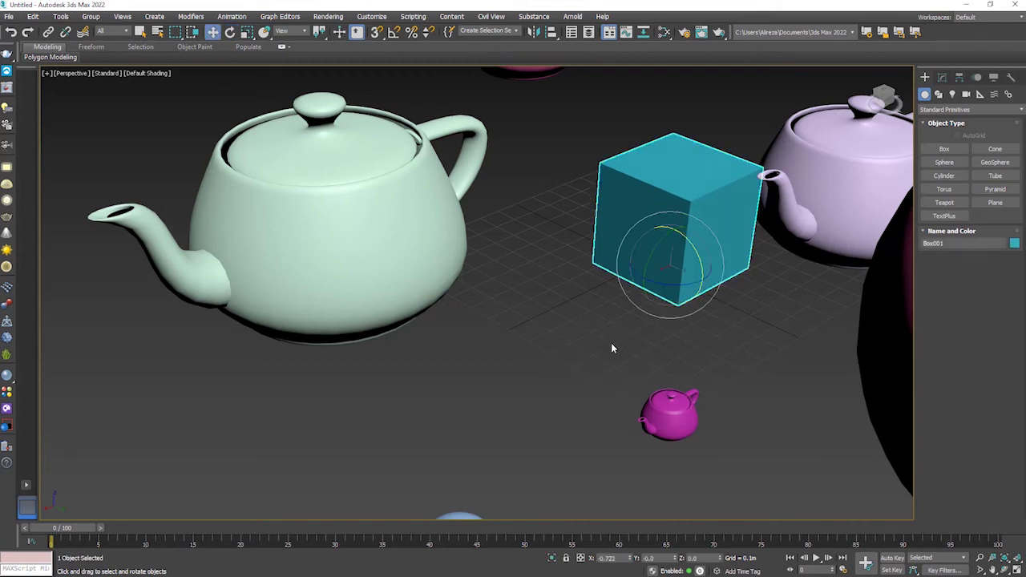
pyautogui.rightClick(680, 311)
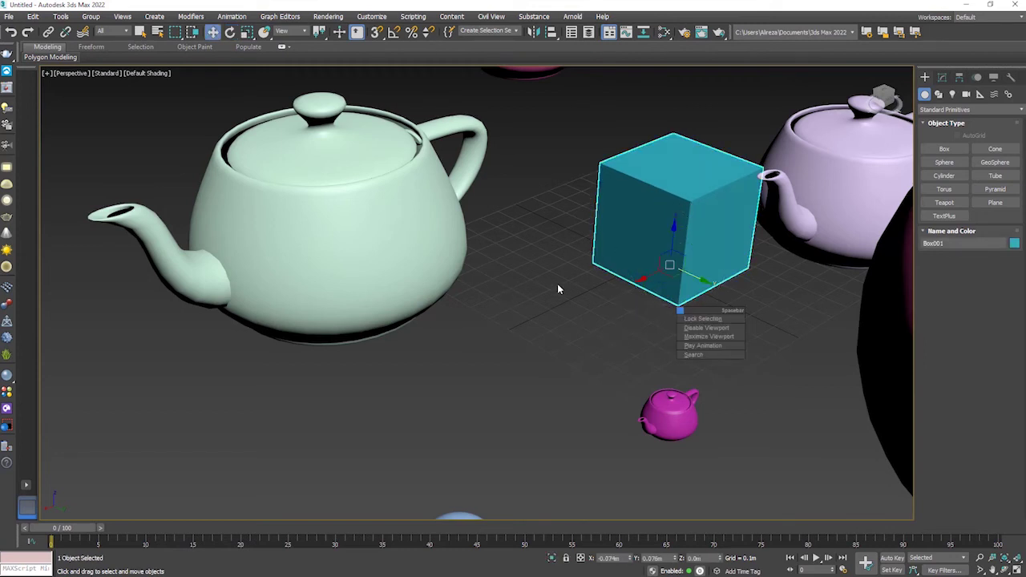
pyautogui.click(703, 318)
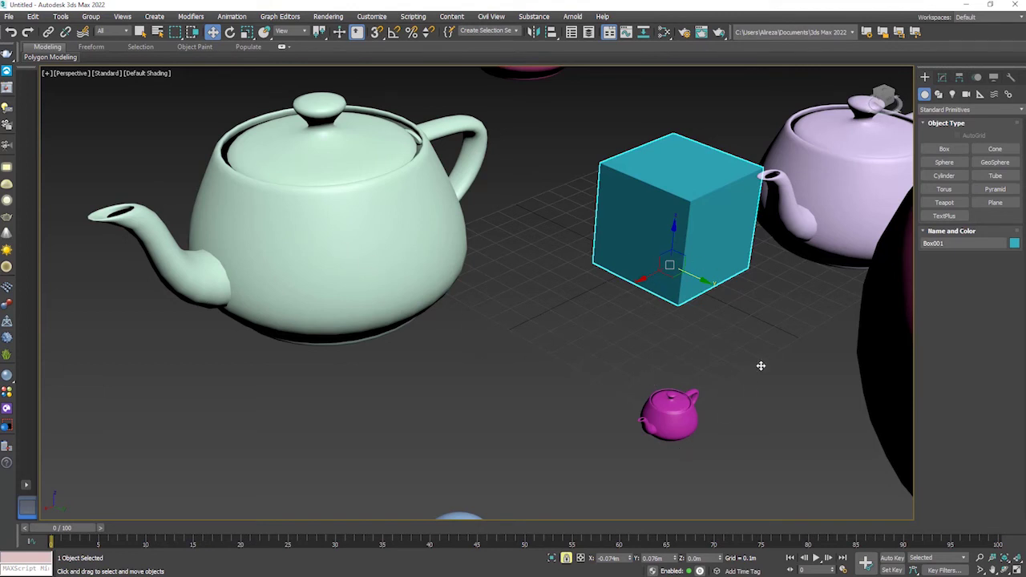
pyautogui.moveTo(761, 361)
pyautogui.mouseDown()
pyautogui.moveTo(727, 498)
pyautogui.moveTo(730, 320)
pyautogui.mouseUp()
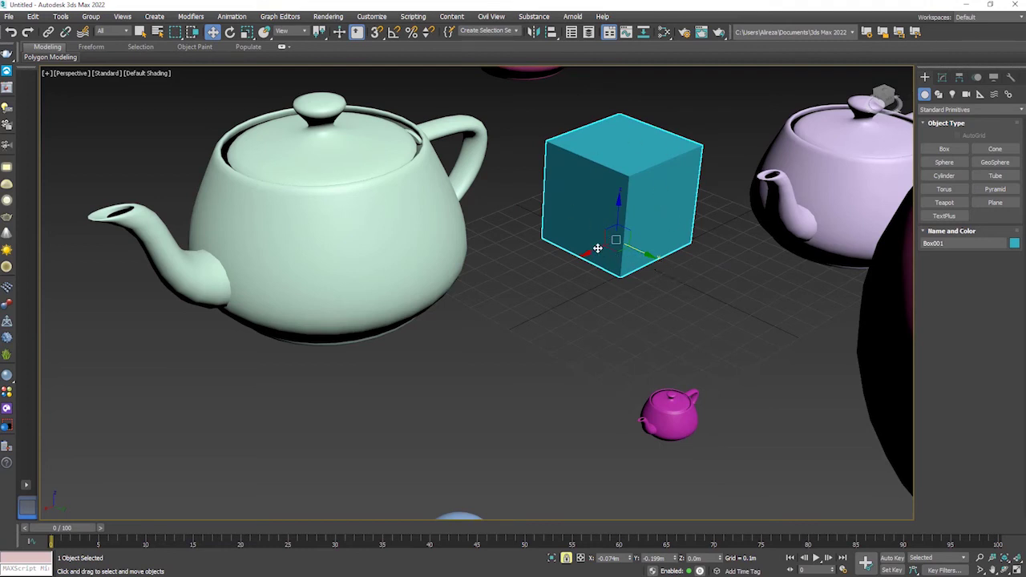
pyautogui.moveTo(598, 247); pyautogui.dragTo(584, 270)
# Step: Scale the cube up and back to about 101%, then zoom the view out
pyautogui.press('r')
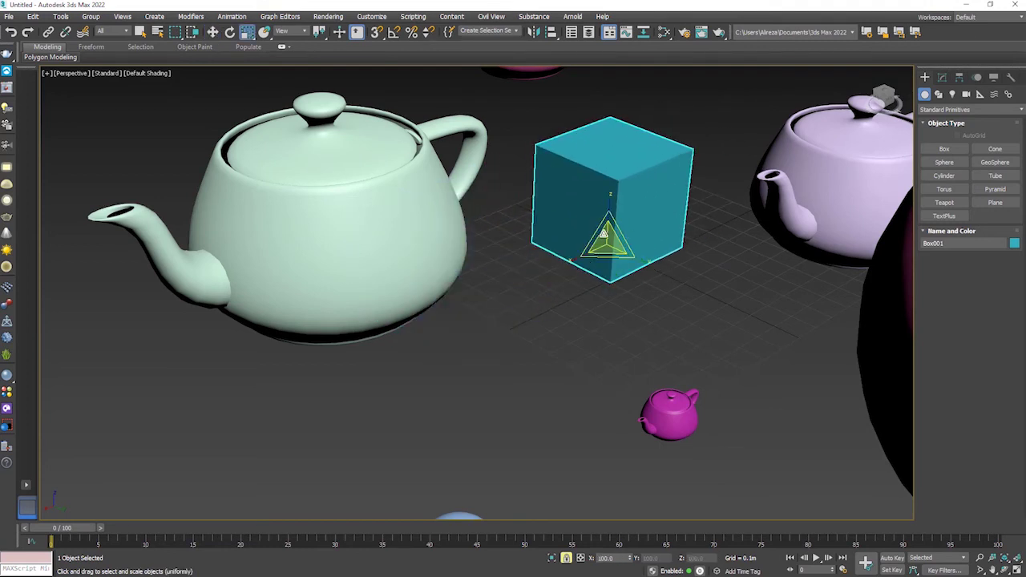
pyautogui.moveTo(608, 234); pyautogui.dragTo(614, 281)
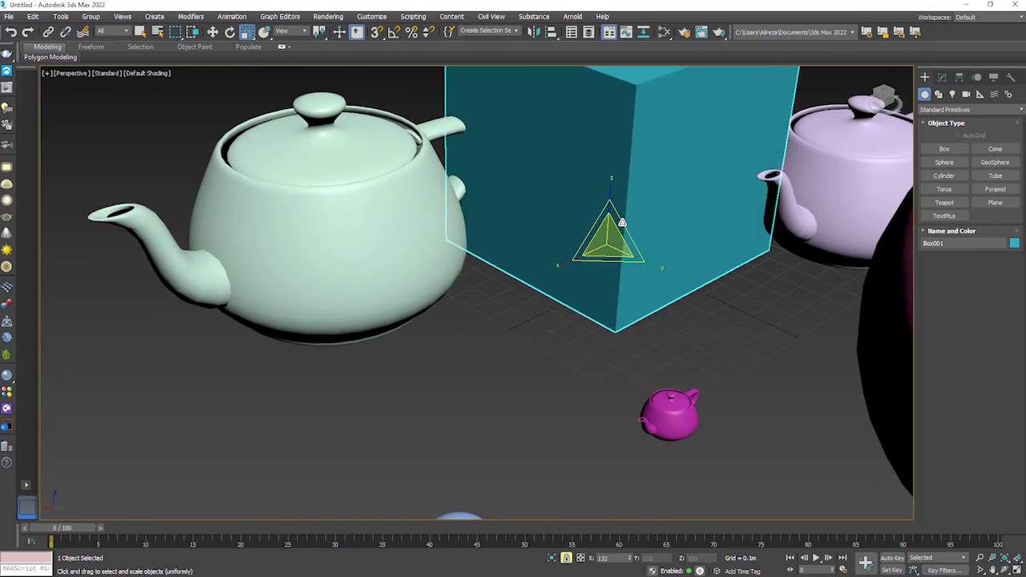
pyautogui.rightClick(614, 281)
pyautogui.click(513, 296)
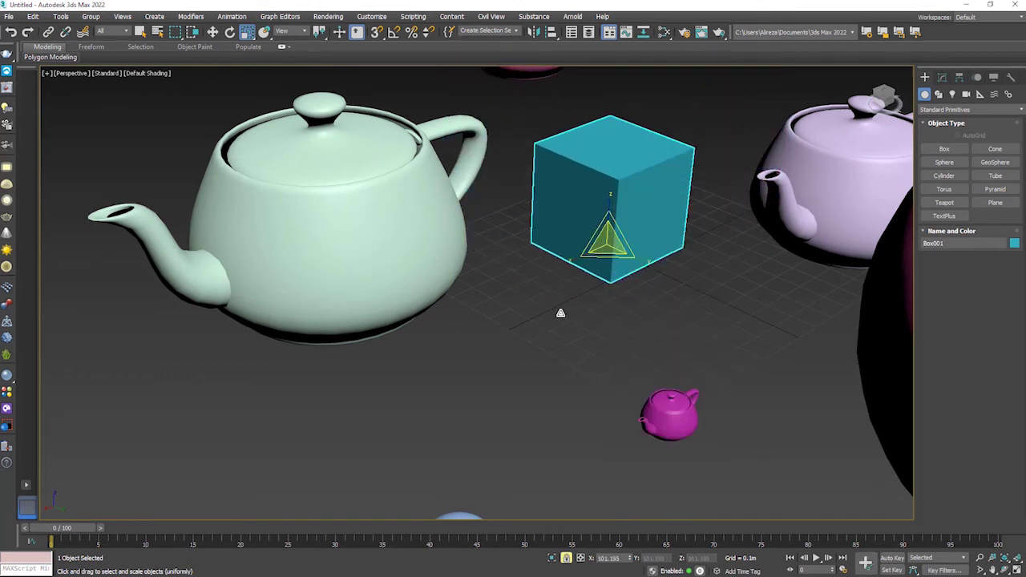
pyautogui.scroll(-3, 480, 333)
pyautogui.scroll(-1, 607, 320)
# Step: Return to Select Object and uncheck Lock Selection in the quad menu
pyautogui.rightClick(845, 239)
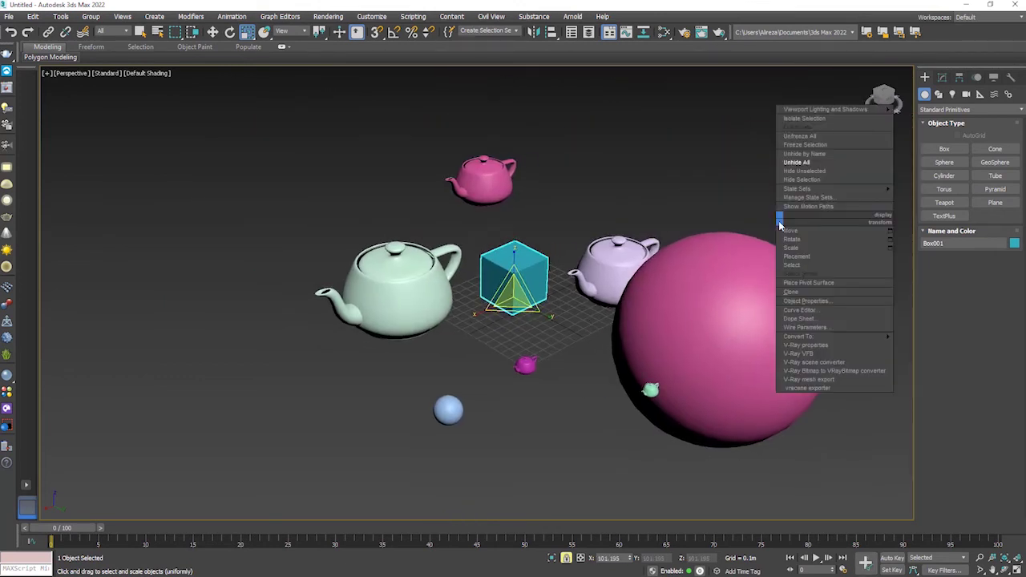
pyautogui.press('q')
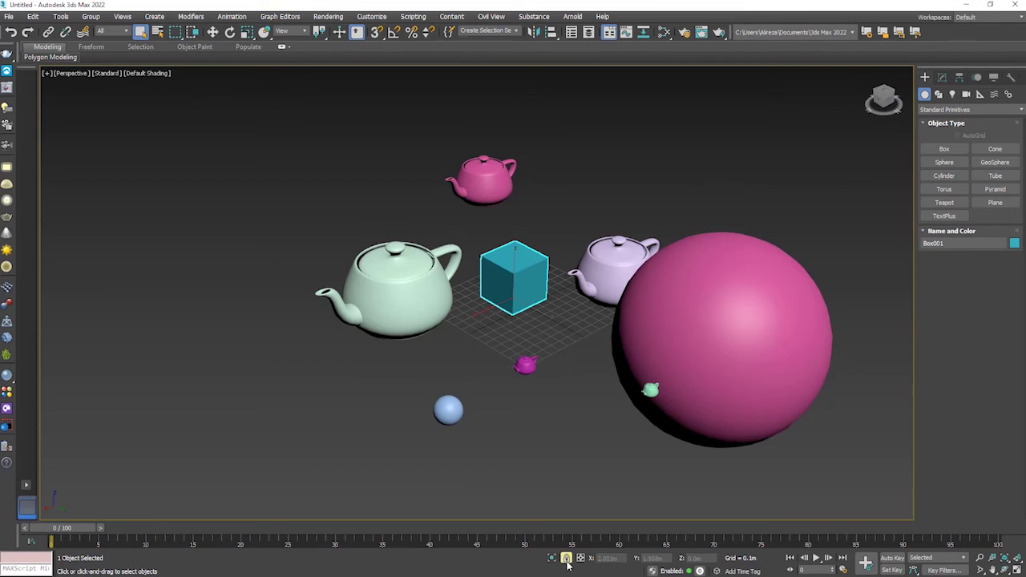
pyautogui.rightClick(554, 373)
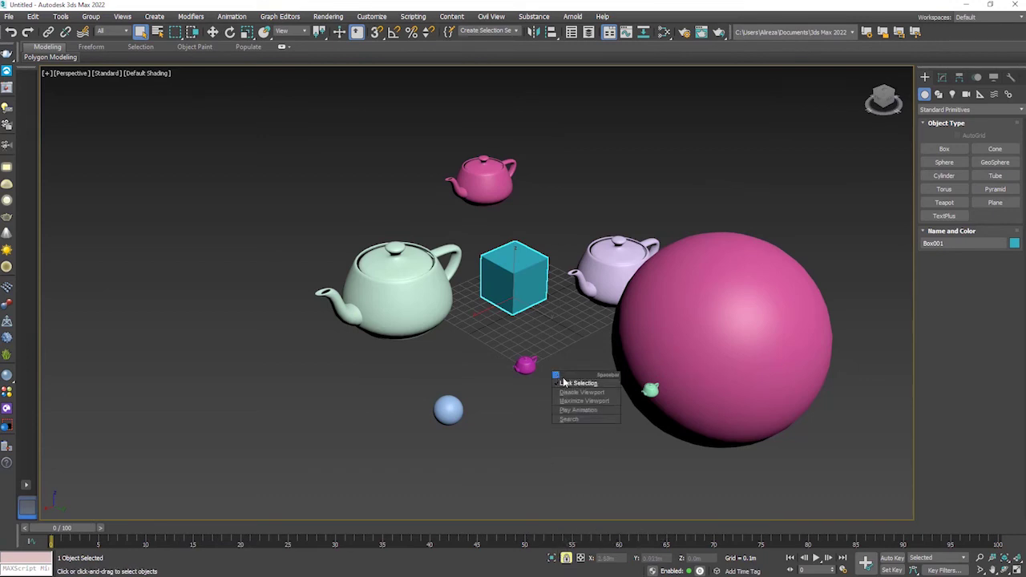
pyautogui.click(579, 383)
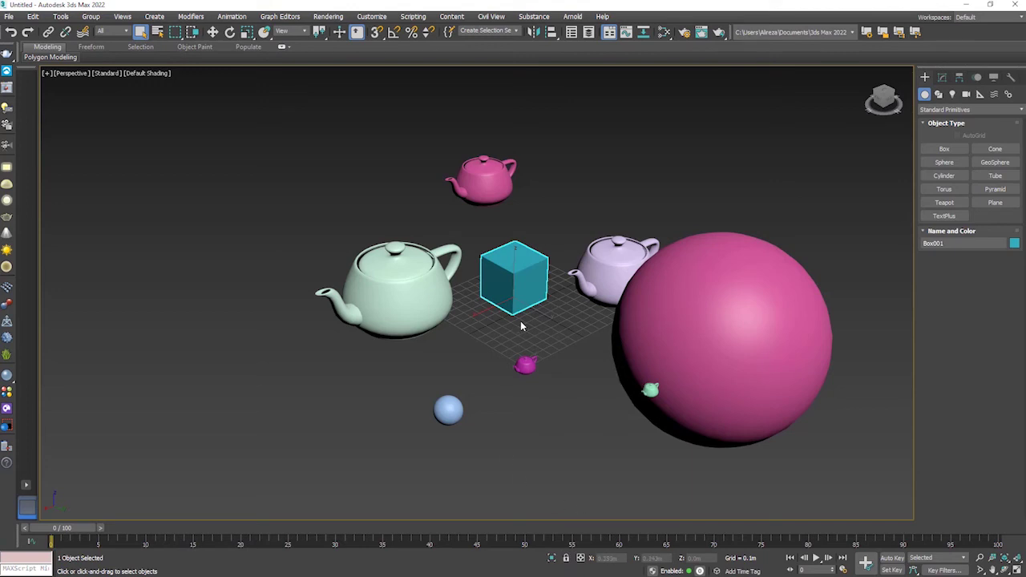
# Step: Box-select the sphere, lilac teapot, cube and small teapot, then clear the selection
pyautogui.click(571, 335)
pyautogui.keyDown('ctrl'); pyautogui.moveTo(616, 104); pyautogui.dragTo(270, 359); pyautogui.keyUp('ctrl')
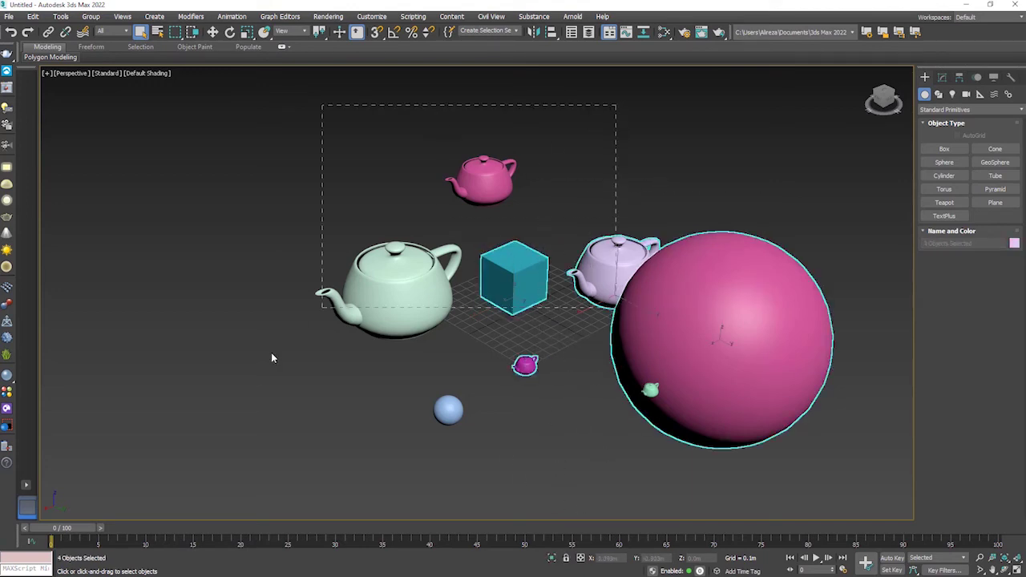
pyautogui.click(428, 372)
pyautogui.scroll(2, 428, 373)
pyautogui.moveTo(621, 368); pyautogui.dragTo(609, 360, button='middle')
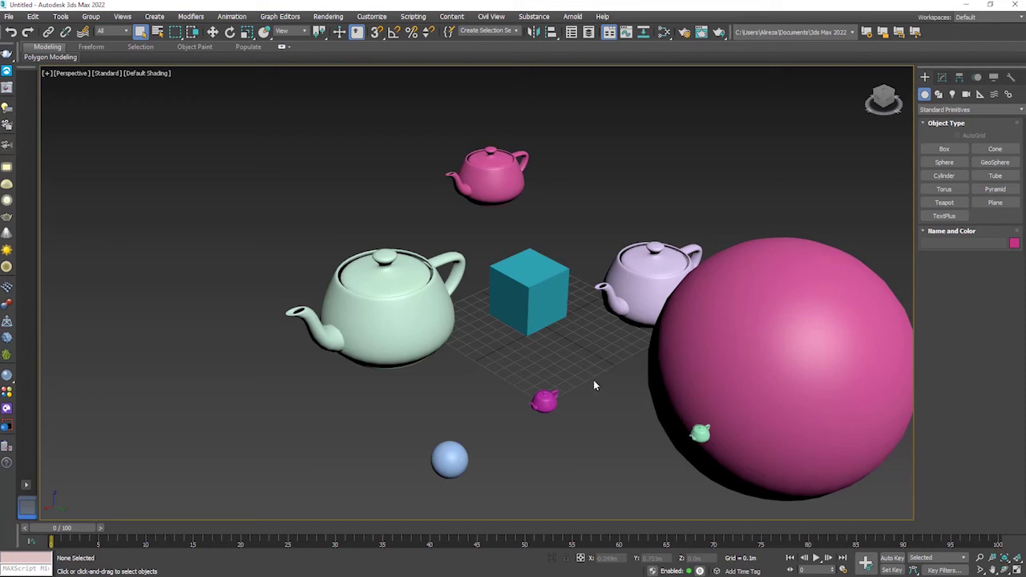
pyautogui.press('F3')
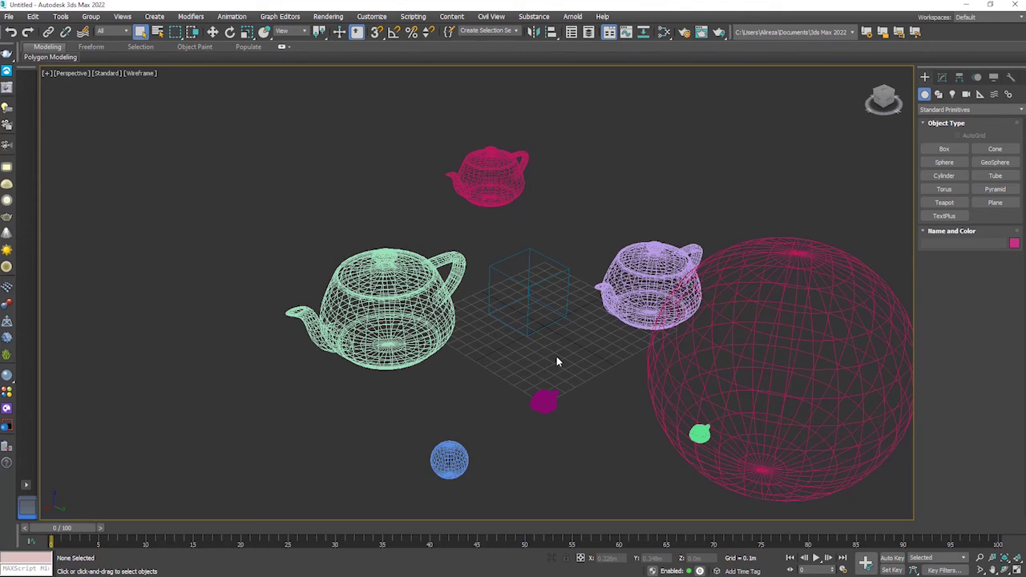
pyautogui.press('F3')
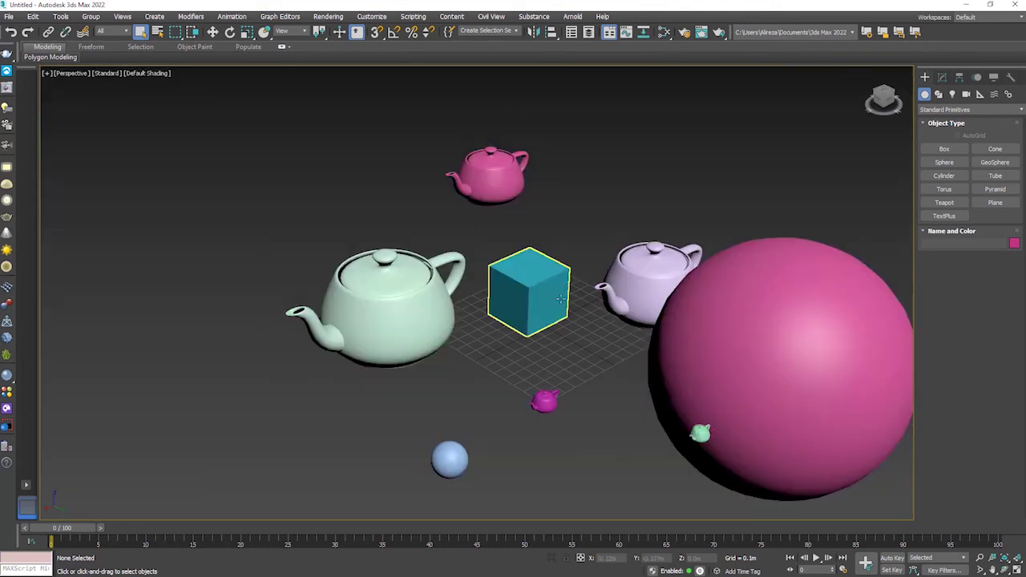
pyautogui.press('F3')
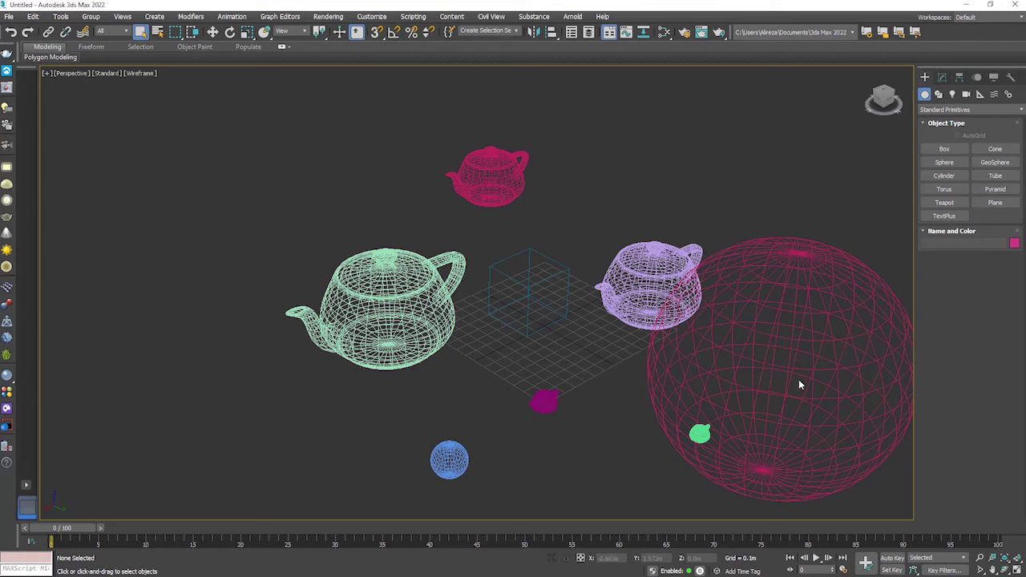
pyautogui.scroll(5, 773, 380)
pyautogui.scroll(-5, 740, 361)
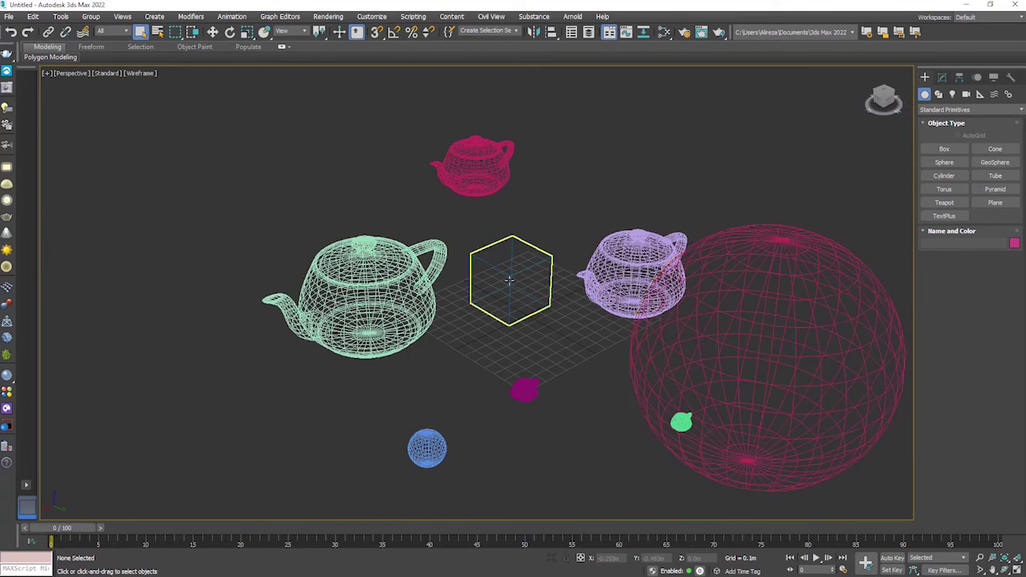
pyautogui.scroll(3, 505, 272)
pyautogui.scroll(2, 513, 271)
pyautogui.scroll(2, 561, 305)
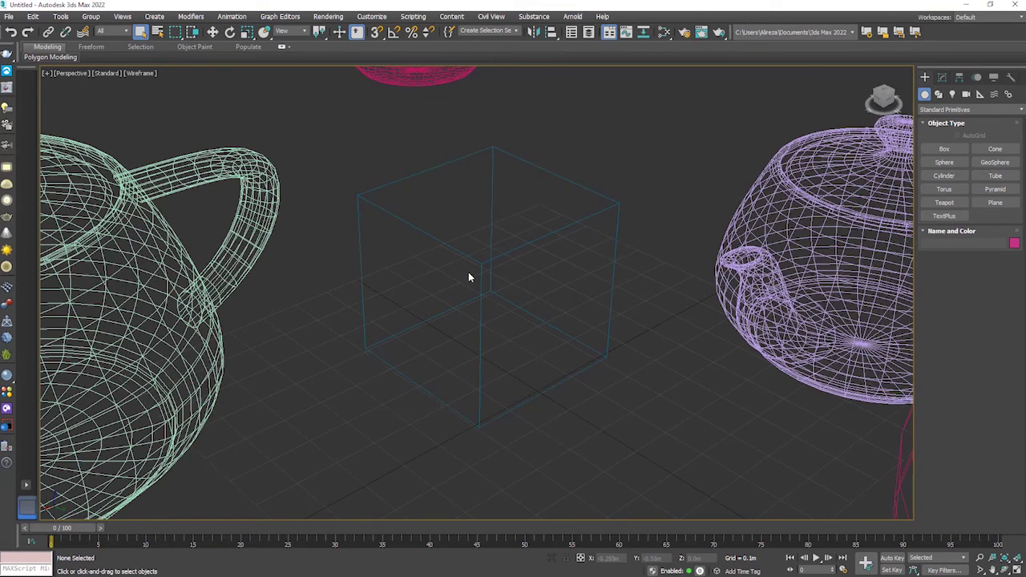
pyautogui.scroll(-2, 468, 277)
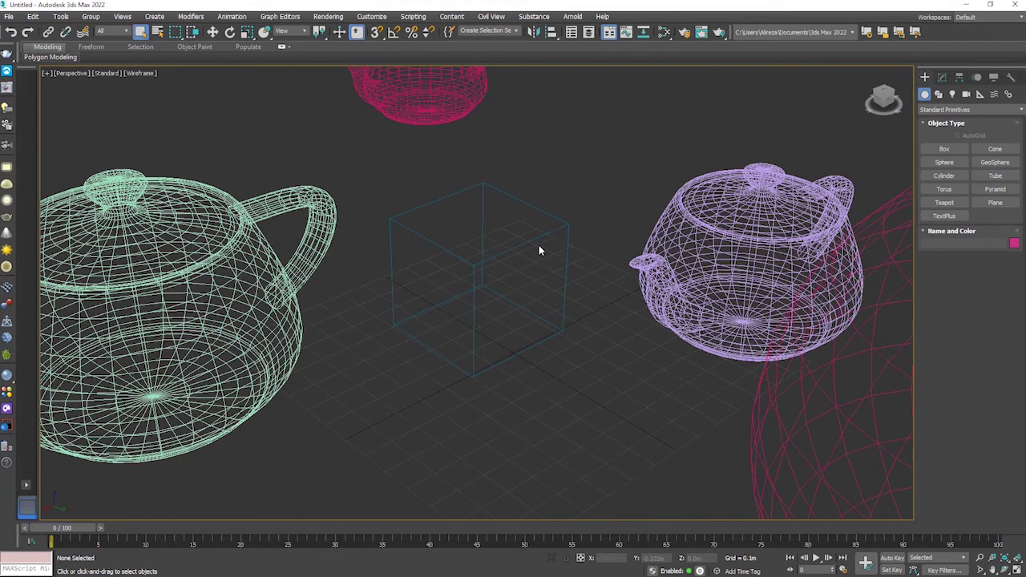
pyautogui.press('F3')
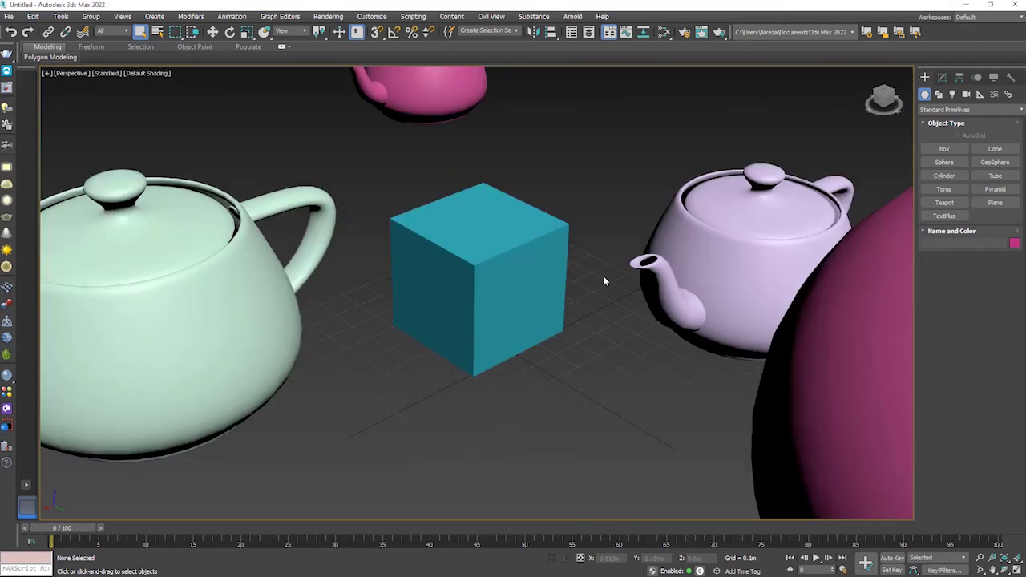
pyautogui.press('F4')
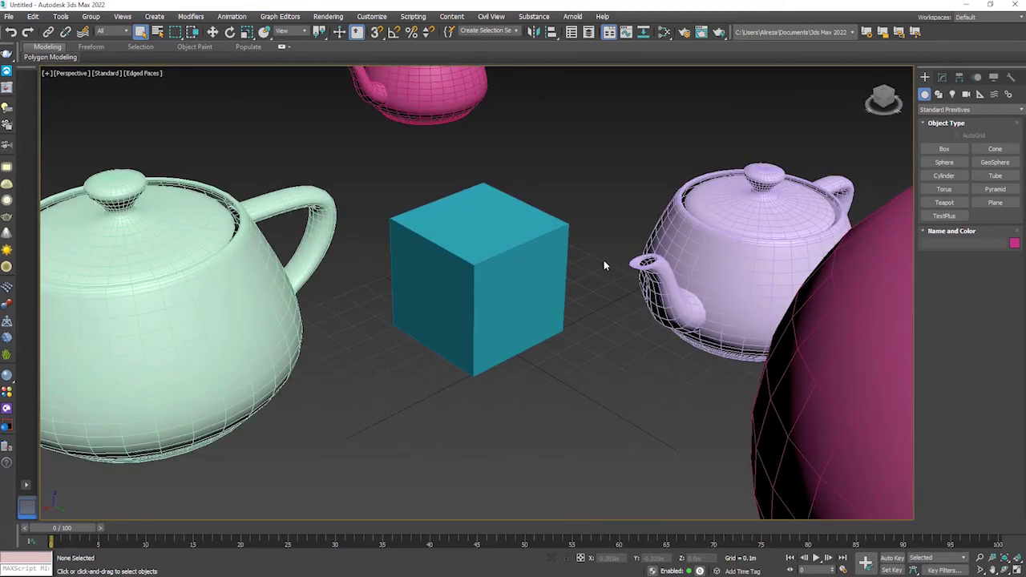
pyautogui.scroll(-3, 605, 257)
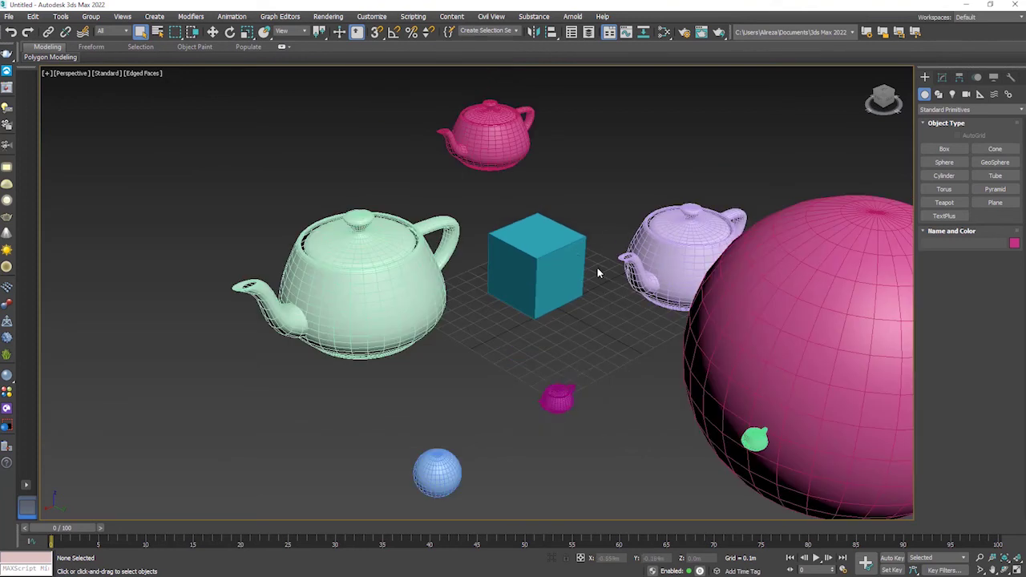
pyautogui.scroll(5, 689, 273)
pyautogui.scroll(-5, 519, 283)
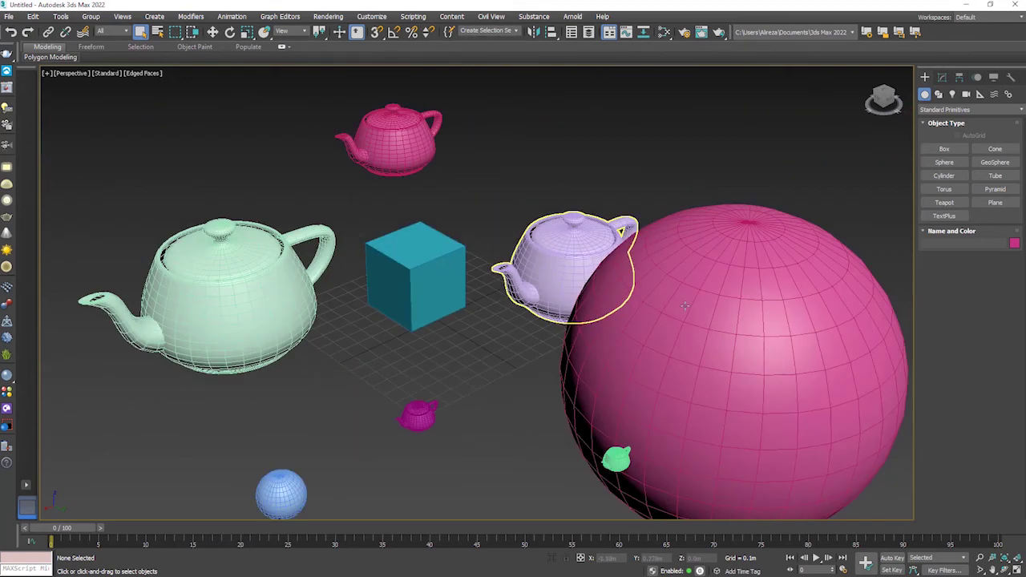
pyautogui.moveTo(684, 306); pyautogui.dragTo(548, 330, button='middle')
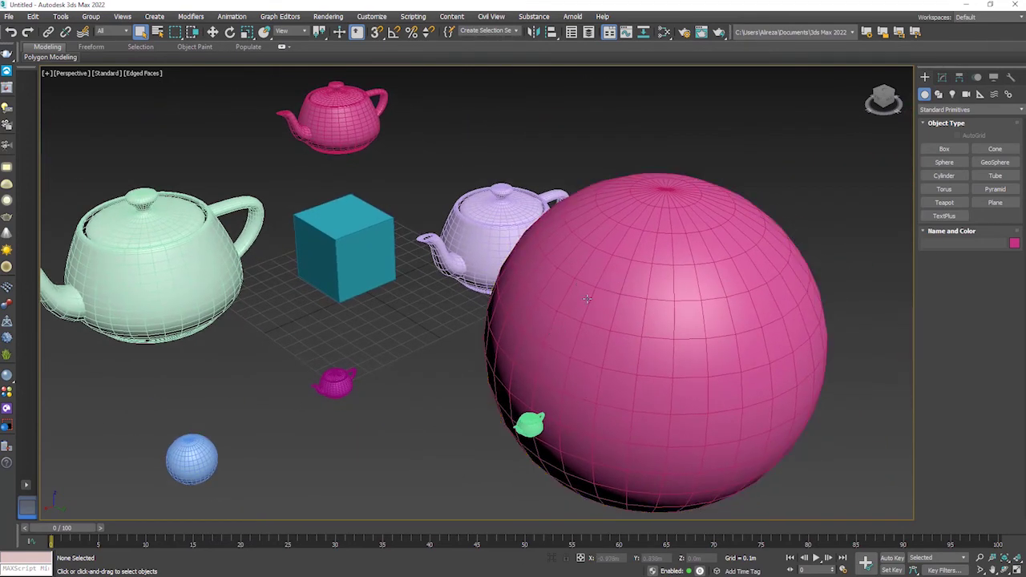
pyautogui.moveTo(342, 112); pyautogui.dragTo(517, 108, button='middle')
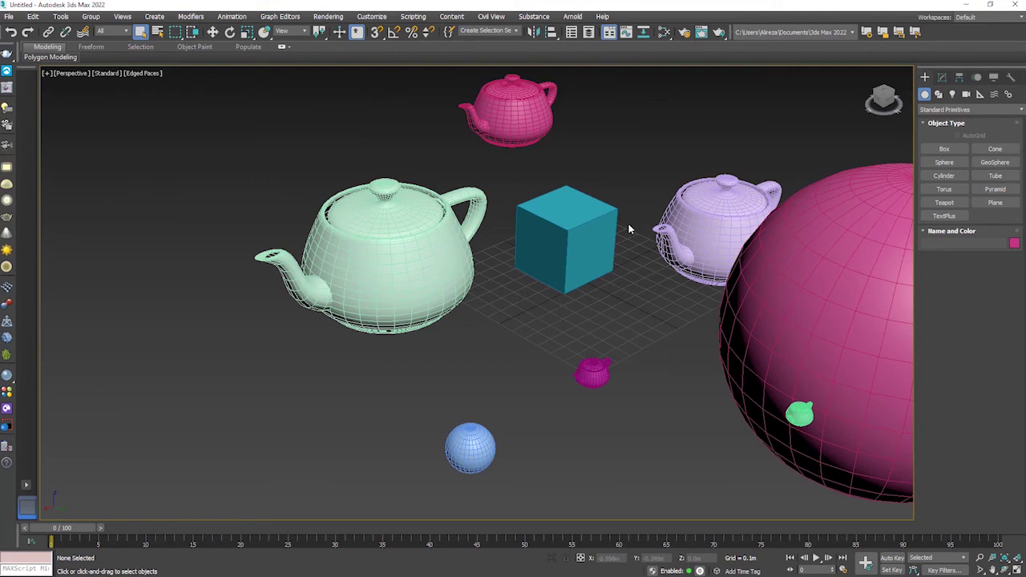
pyautogui.moveTo(565, 241); pyautogui.dragTo(449, 240, button='middle')
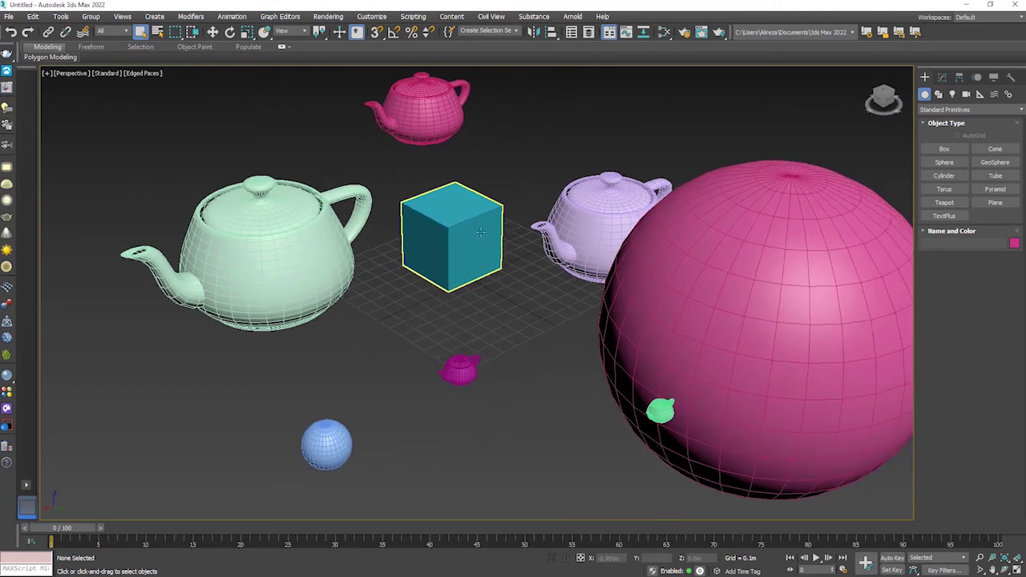
# Step: Drag the small green teapot off the pink sphere into the empty space, then deselect it
pyautogui.click(653, 419)
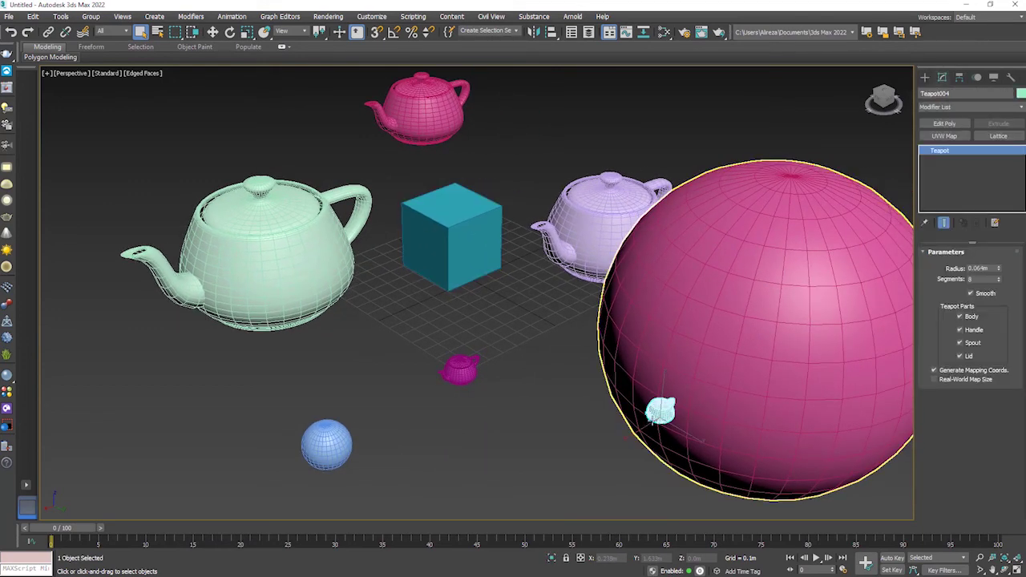
pyautogui.press('w')
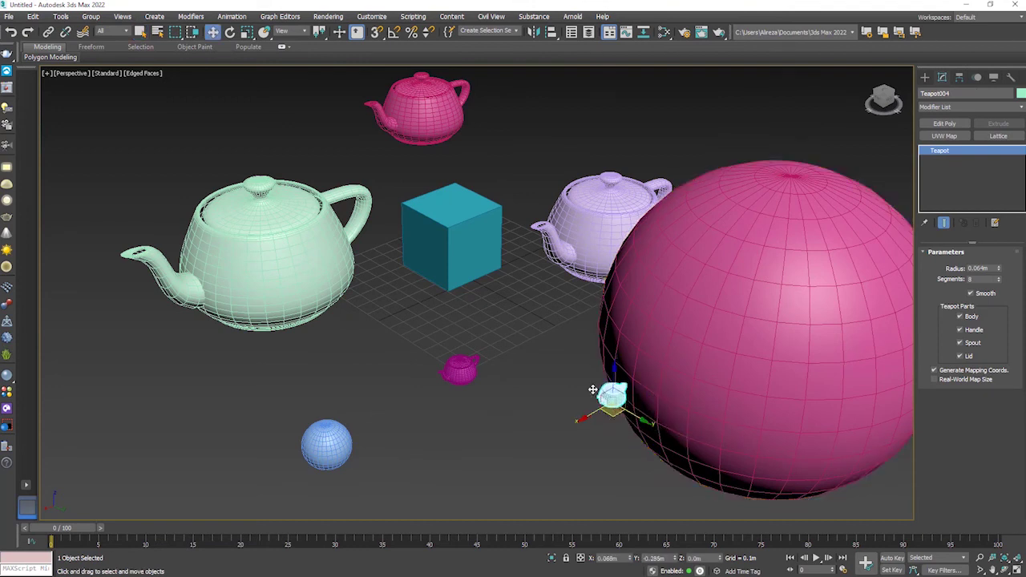
pyautogui.moveTo(664, 427); pyautogui.dragTo(537, 319)
pyautogui.click(546, 384)
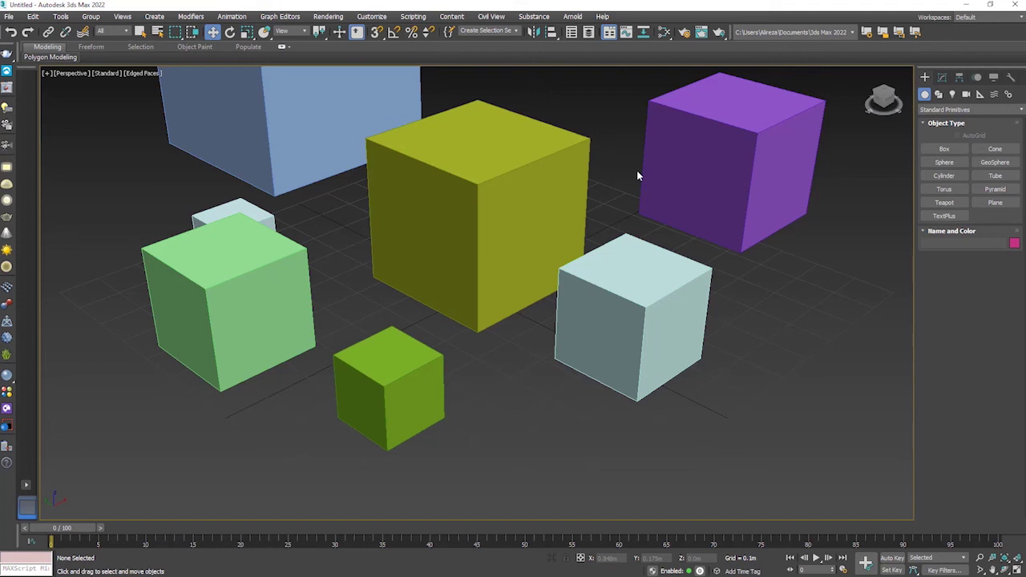
# Step: Undo the box creations, including the light-blue and purple boxes, until only the yellow box remains
pyautogui.click(638, 172)
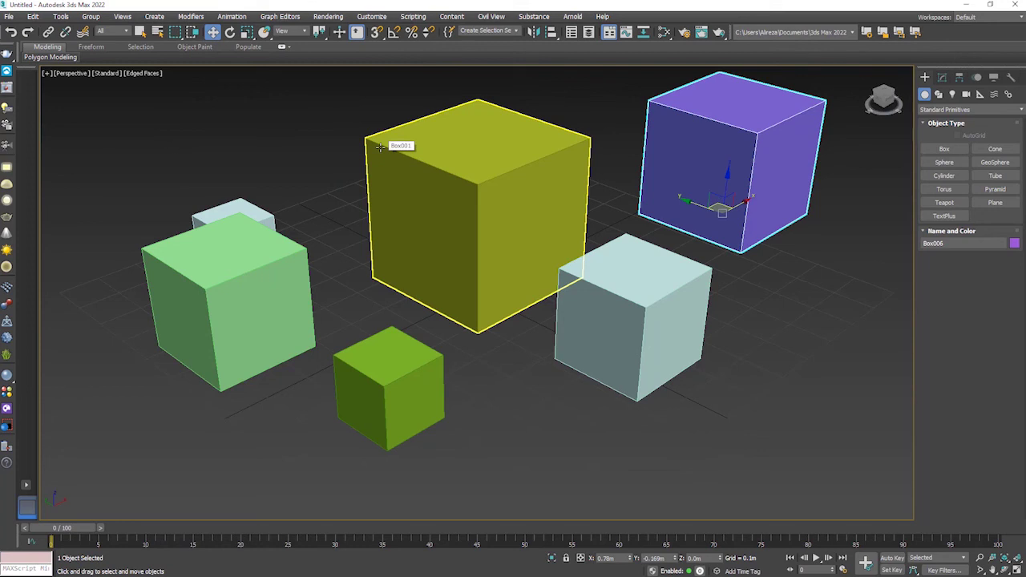
pyautogui.hotkey('ctrl', 'z')
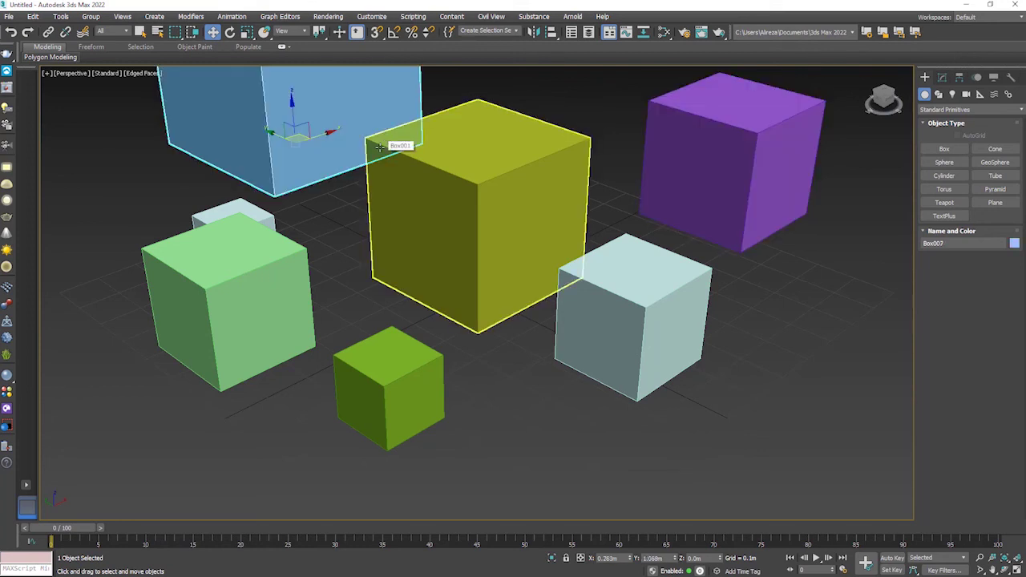
pyautogui.hotkey('ctrl', 'z')
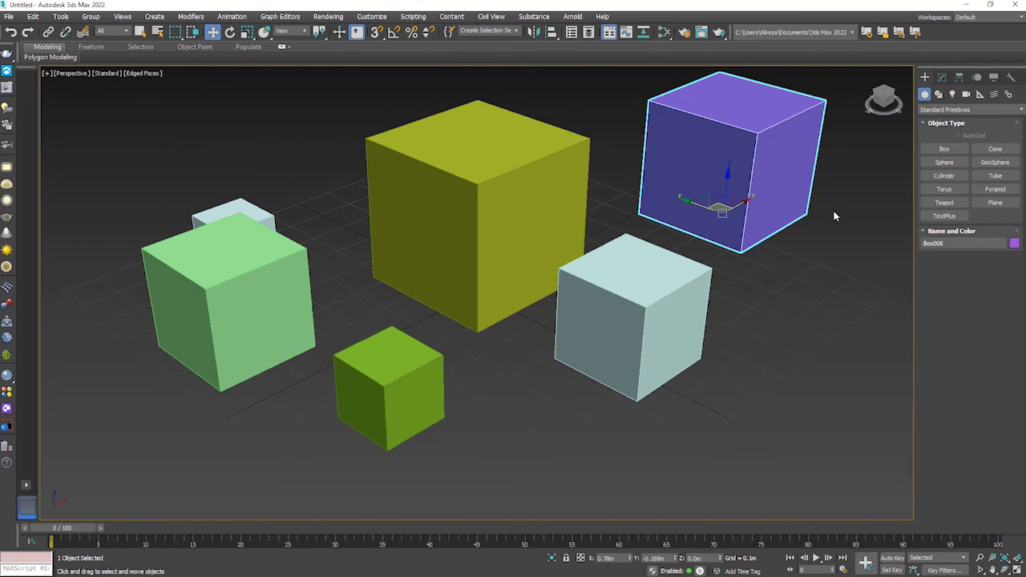
pyautogui.hotkey('ctrl', 'z')
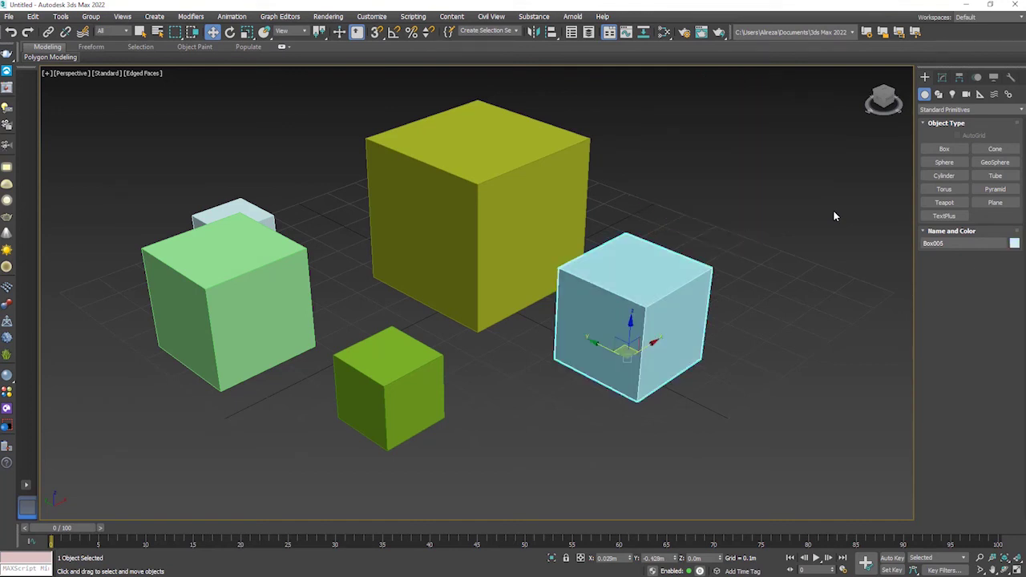
pyautogui.hotkey('ctrl', 'z')
pyautogui.hotkey('ctrl', 'z')
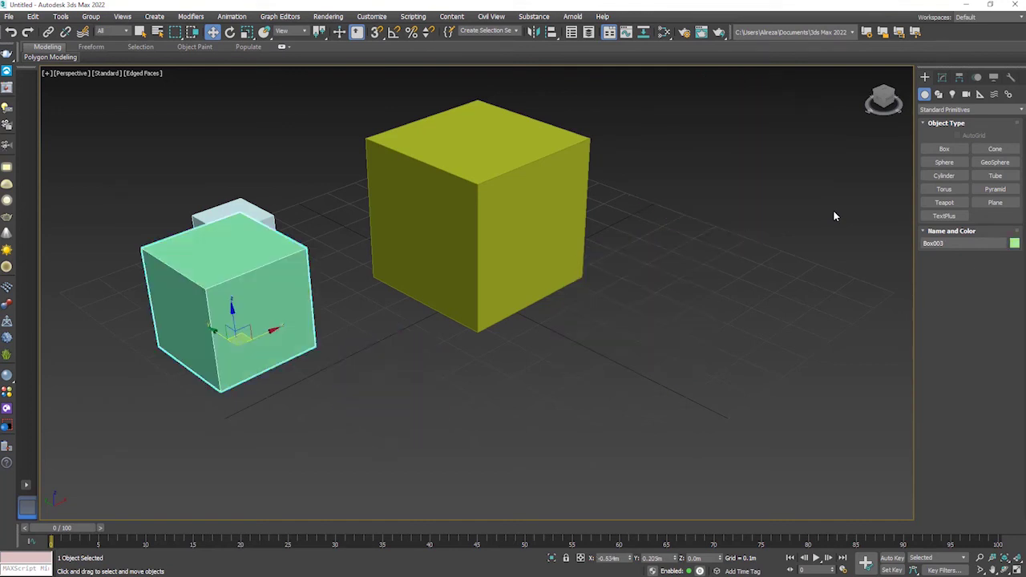
pyautogui.hotkey('ctrl', 'z')
pyautogui.hotkey('ctrl', 'z')
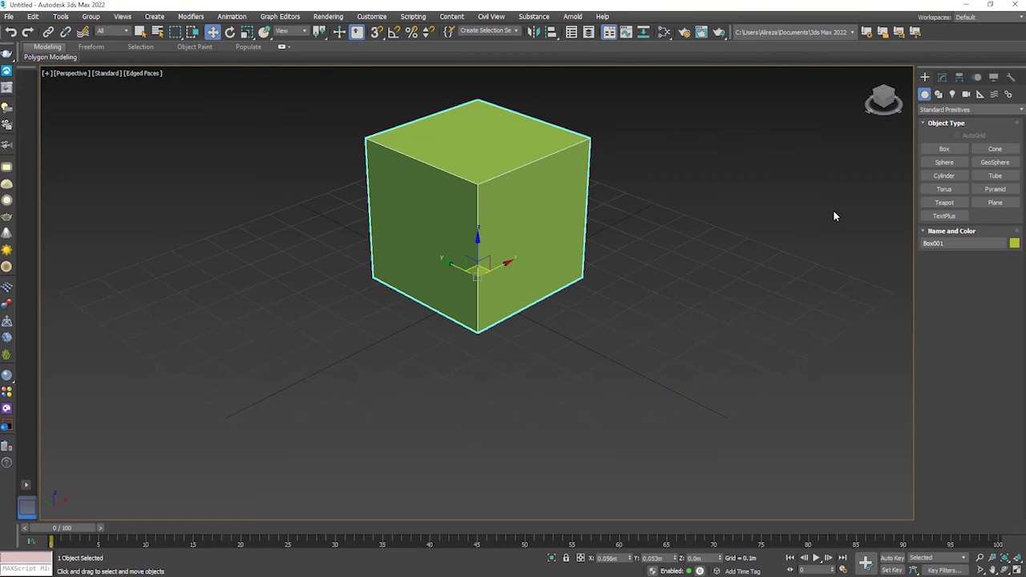
# Step: Draw new boxes, a small green one, others beside it and a lavender cube, then clear the selection
pyautogui.click(944, 148)
pyautogui.scroll(2, 731, 390)
pyautogui.scroll(-3, 681, 389)
pyautogui.moveTo(392, 252)
pyautogui.mouseDown()
pyautogui.moveTo(415, 266)
pyautogui.moveTo(325, 321)
pyautogui.moveTo(382, 419)
pyautogui.moveTo(432, 385)
pyautogui.mouseUp()
pyautogui.moveTo(635, 210); pyautogui.dragTo(673, 240)
pyautogui.moveTo(696, 298); pyautogui.dragTo(745, 313)
pyautogui.press('w')
pyautogui.moveTo(698, 275)
pyautogui.keyDown('alt'); pyautogui.mouseDown(button='middle')
pyautogui.moveTo(588, 253)
pyautogui.moveTo(760, 239)
pyautogui.moveTo(577, 354)
pyautogui.mouseUp(button='middle'); pyautogui.keyUp('alt')
pyautogui.keyDown('alt'); pyautogui.moveTo(559, 329); pyautogui.dragTo(702, 321, button='middle'); pyautogui.keyUp('alt')
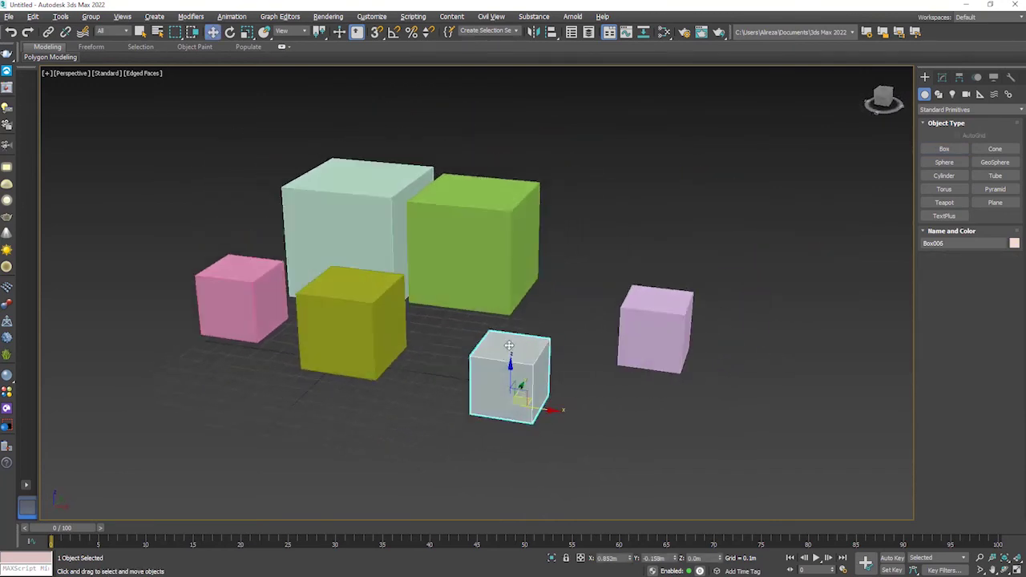
pyautogui.click(703, 320)
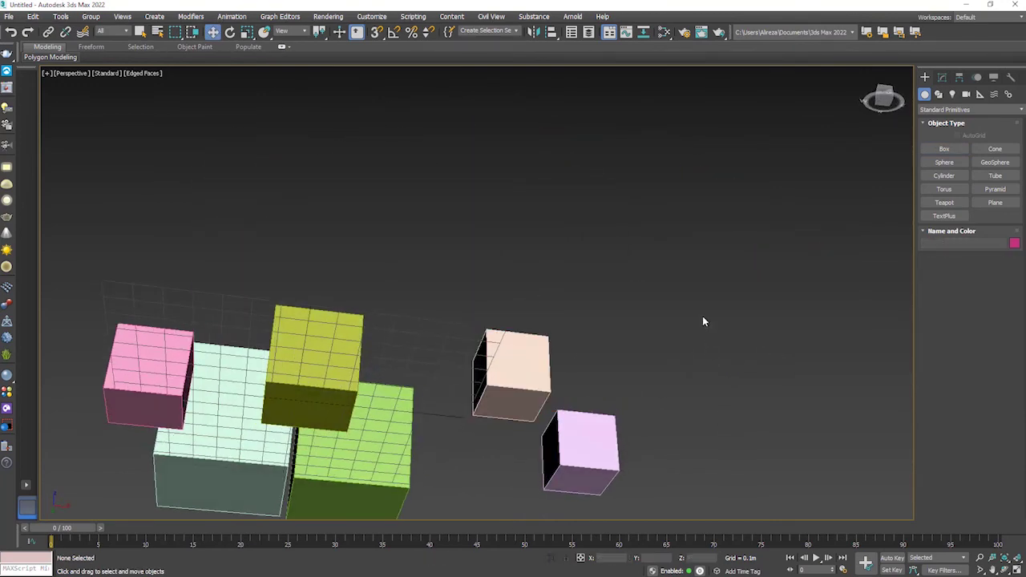
# Step: Undo the peach box and later creations, leaving yellow, green and pale-blue boxes
pyautogui.hotkey('ctrl', 'z')
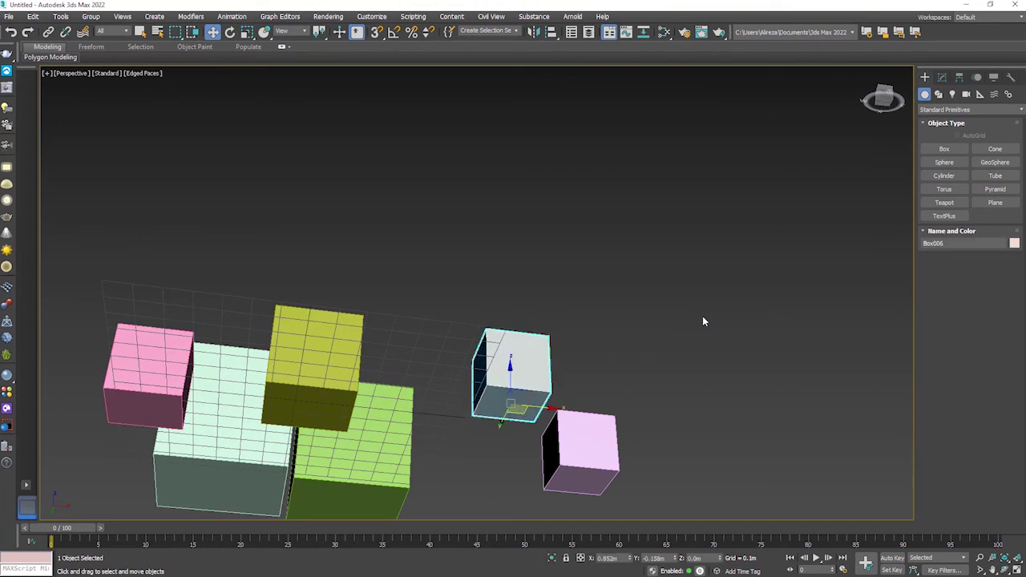
pyautogui.hotkey('ctrl', 'z')
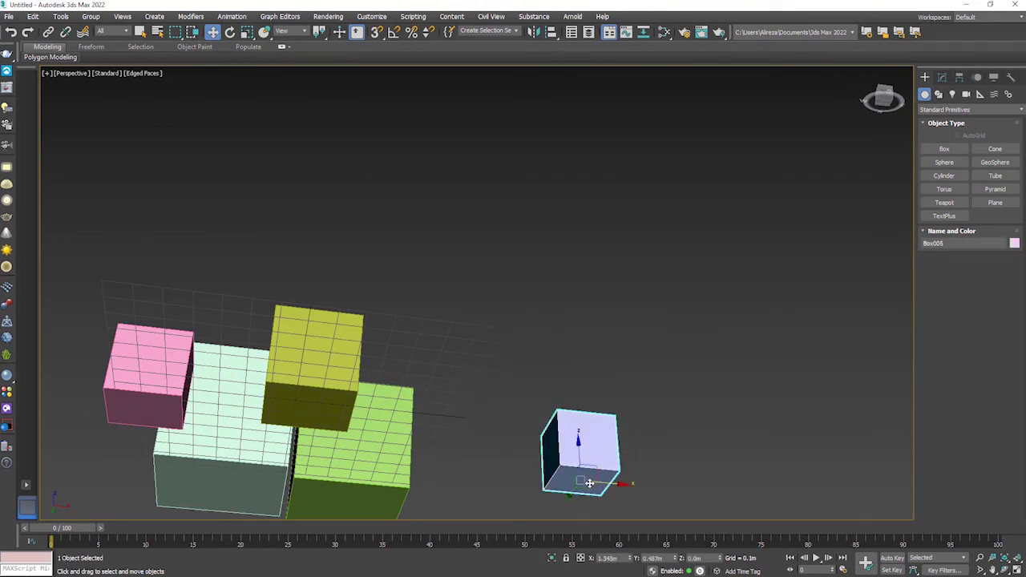
pyautogui.hotkey('ctrl', 'z')
pyautogui.hotkey('ctrl', 'z')
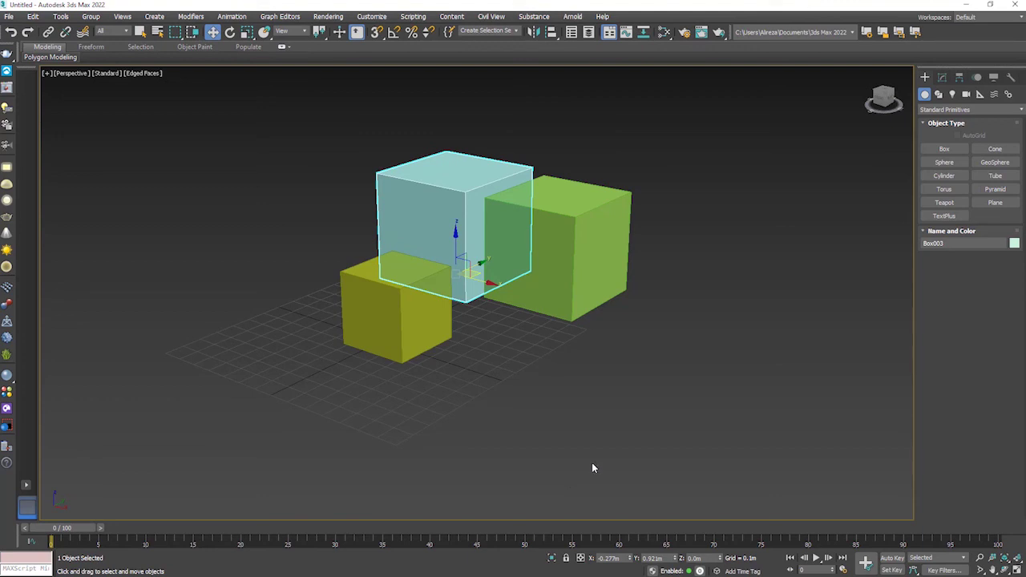
# Step: Step back and forth through the box history with Ctrl+Z and Ctrl+Y, redoing up to the lavender box
pyautogui.hotkey('ctrl', 'z')
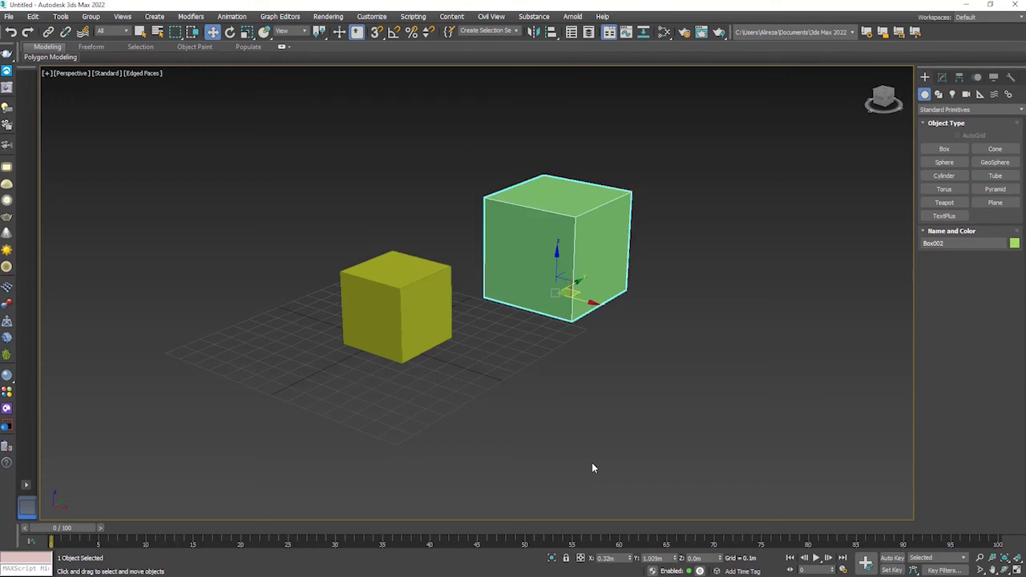
pyautogui.hotkey('ctrl', 'y')
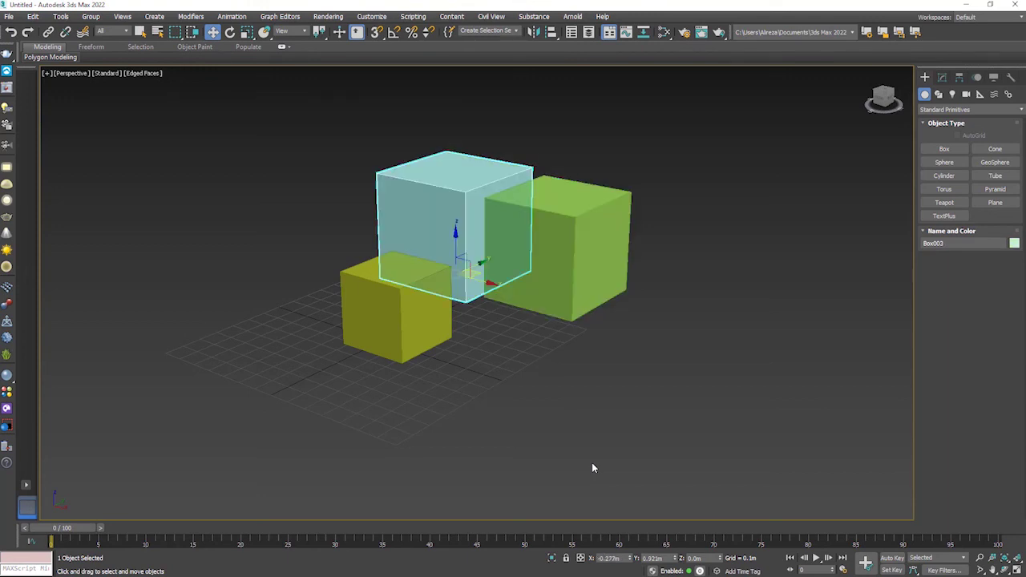
pyautogui.hotkey('ctrl', 'z')
pyautogui.hotkey('ctrl', 'z')
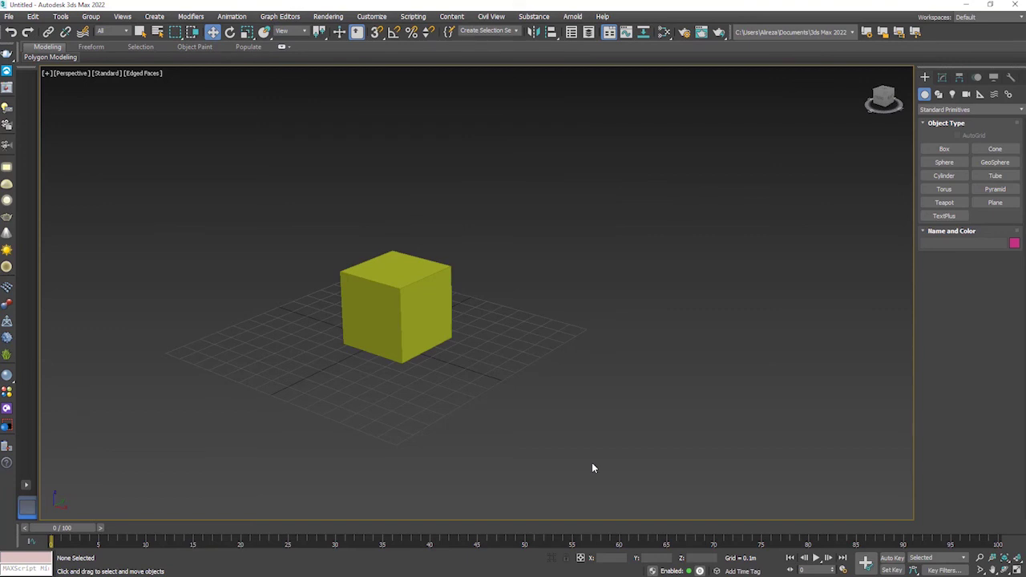
pyautogui.hotkey('ctrl', 'y')
pyautogui.hotkey('ctrl', 'y')
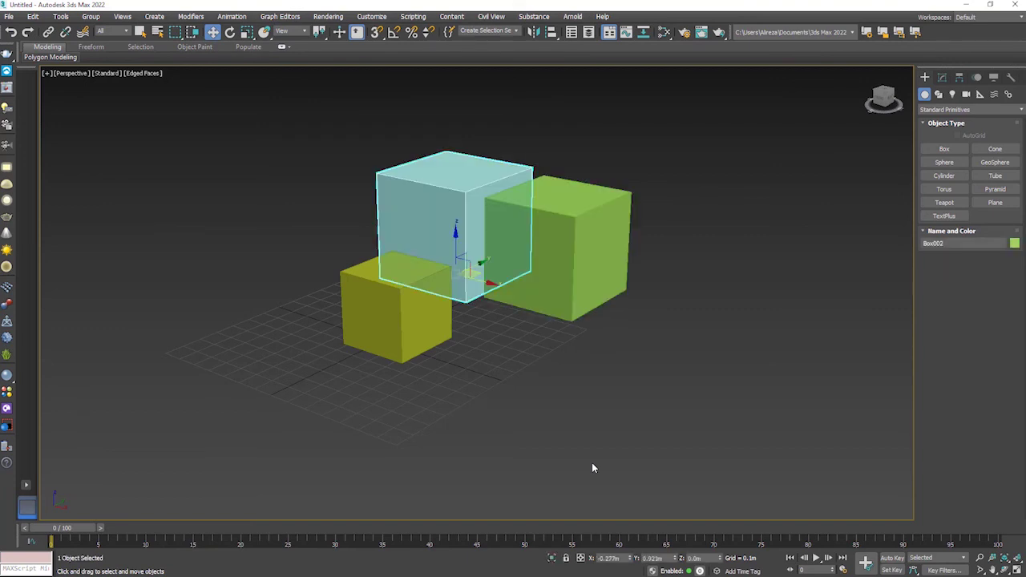
pyautogui.hotkey('ctrl', 'y')
pyautogui.hotkey('ctrl', 'y')
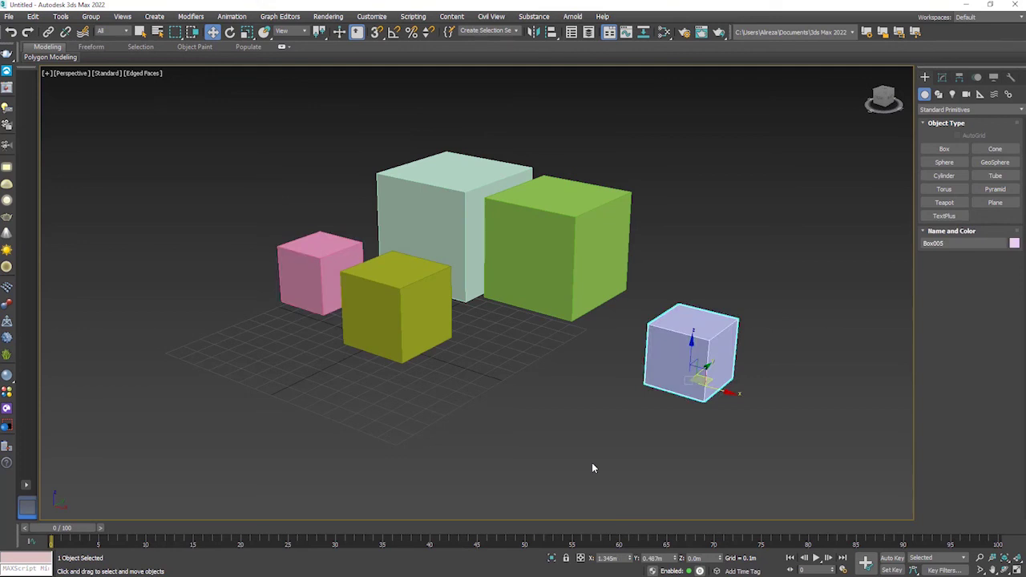
# Step: Restore earlier viewport views with Shift+Z and clear the selection
pyautogui.hotkey('shift', 'z')
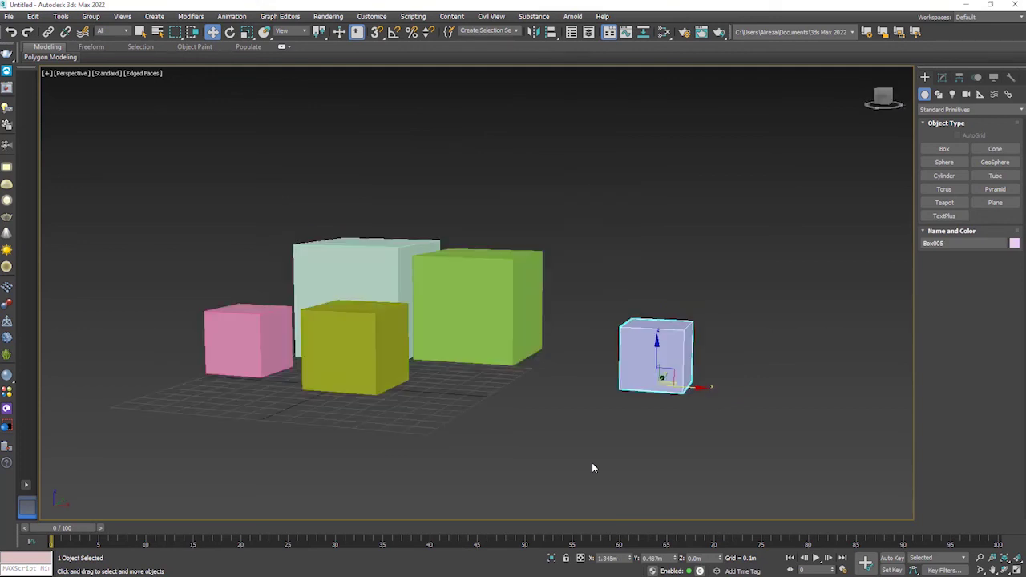
pyautogui.hotkey('shift', 'z')
pyautogui.hotkey('shift', 'z')
pyautogui.hotkey('shift', 'z')
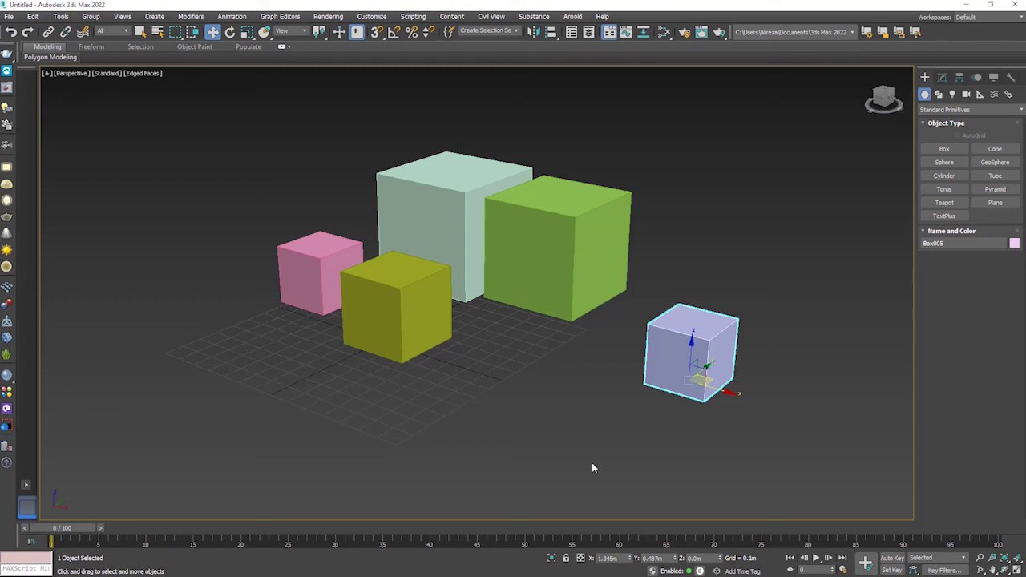
pyautogui.click(592, 464)
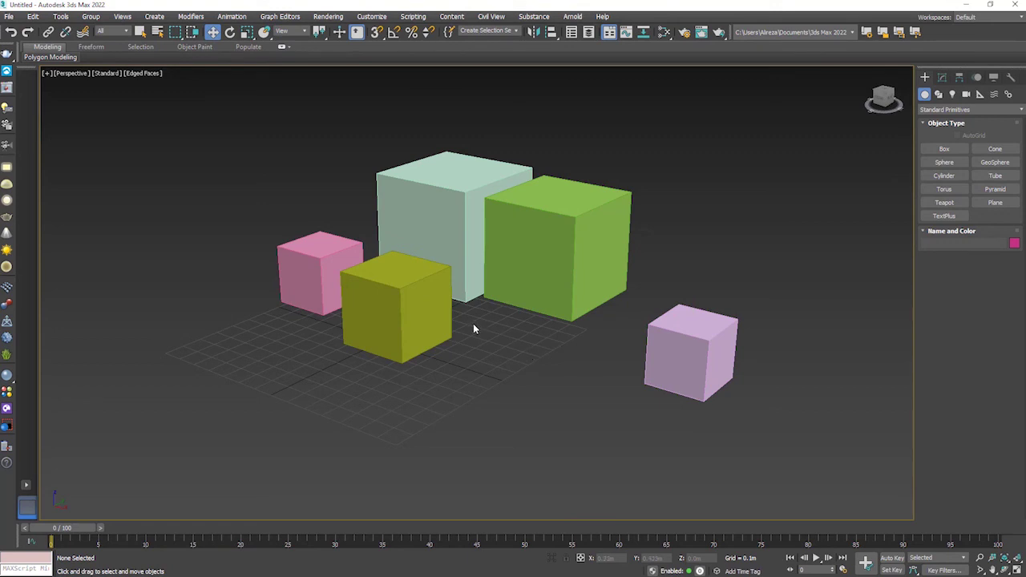
pyautogui.click(8, 17)
pyautogui.click(48, 262)
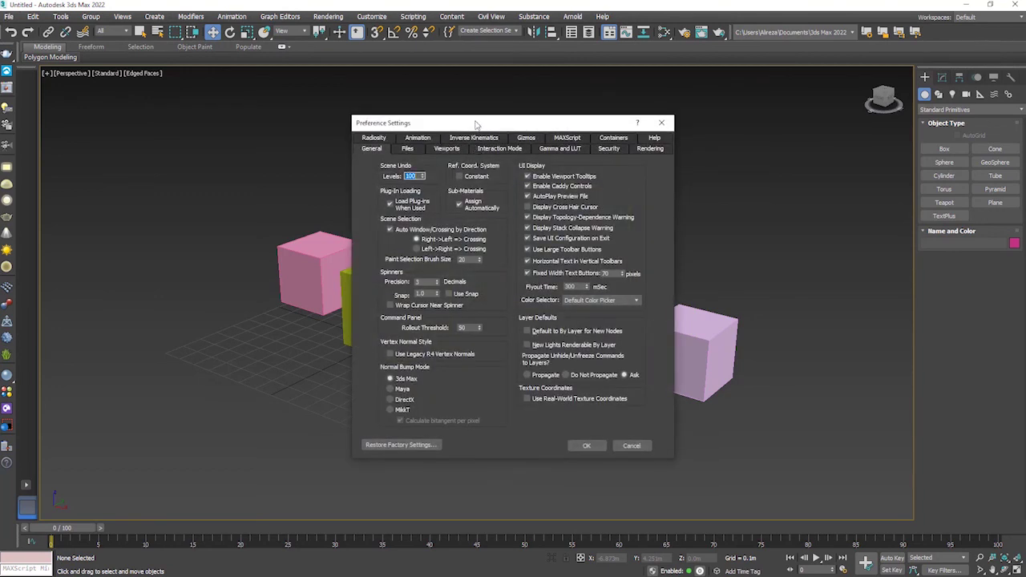
pyautogui.moveTo(476, 124); pyautogui.dragTo(440, 80)
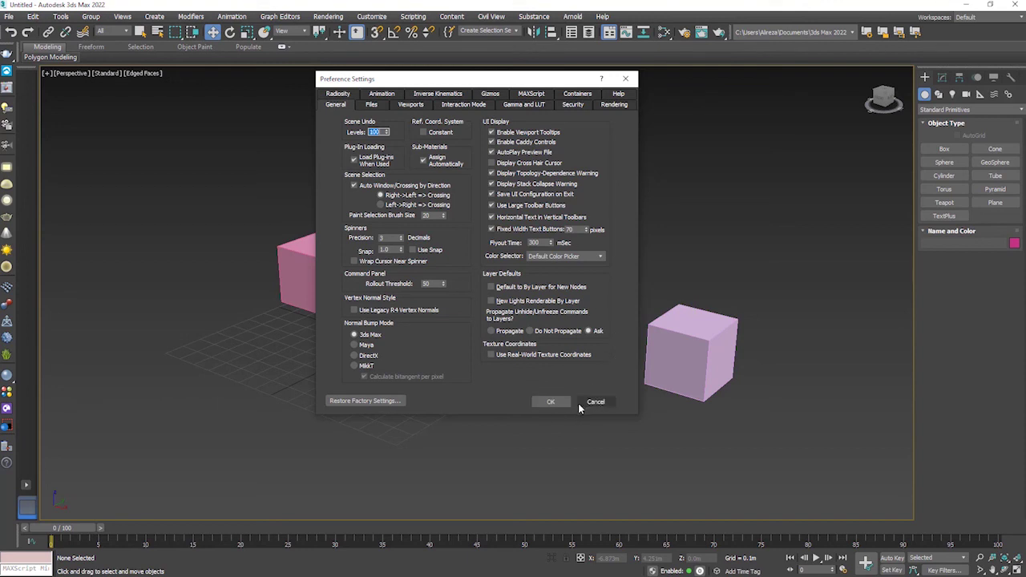
pyautogui.click(578, 403)
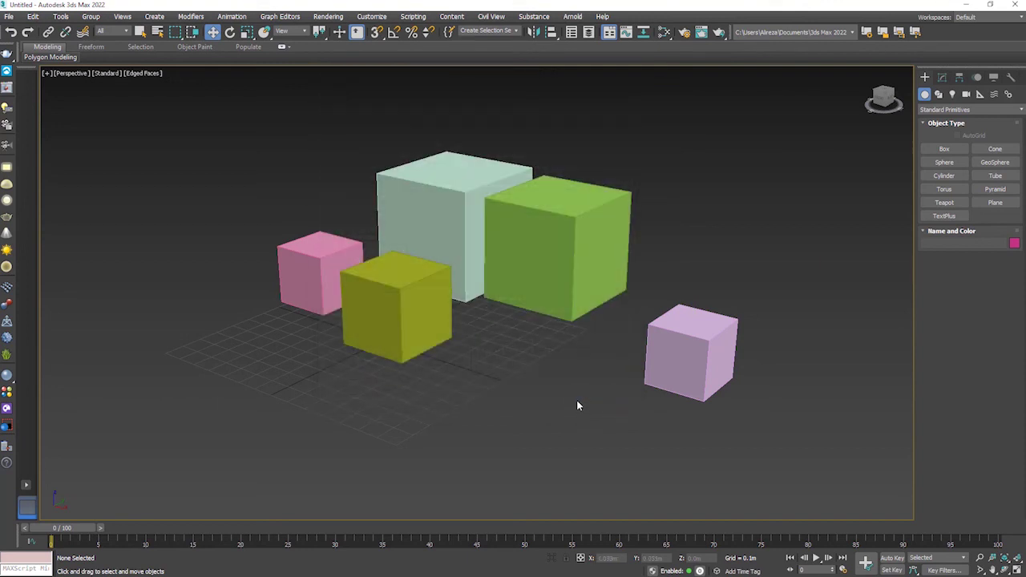